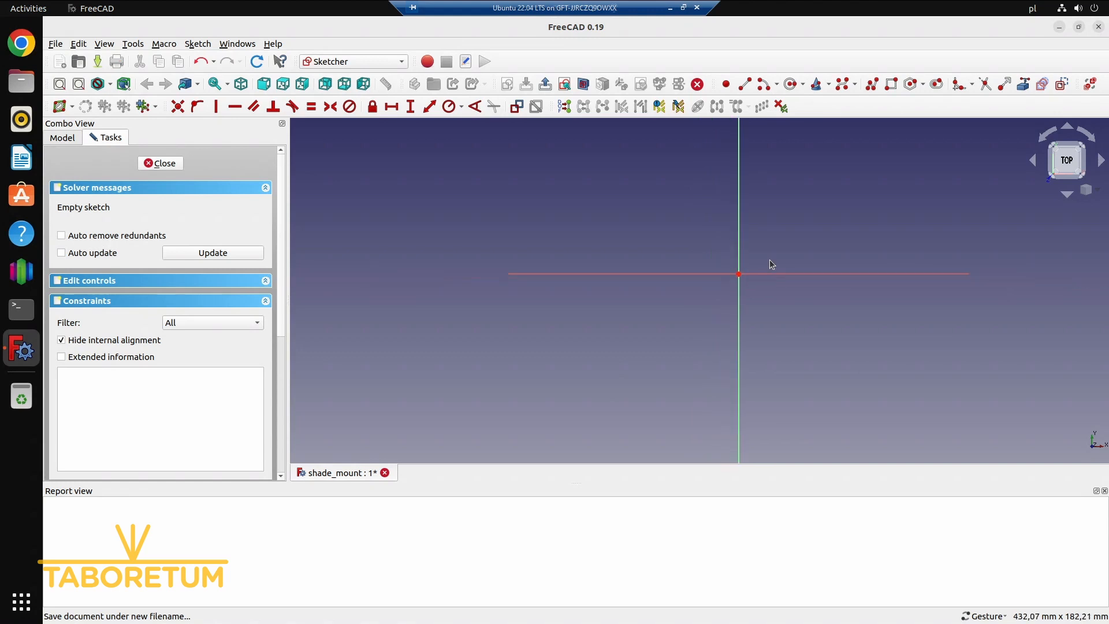
Draw the outer polyline from the origin: about 24 mm down the vertical axis, about 50 mm horizontally in positive X, and about 102 mm straight up
scroll(792, 271, "up", 1)
right_click_drag(787, 264, 731, 346)
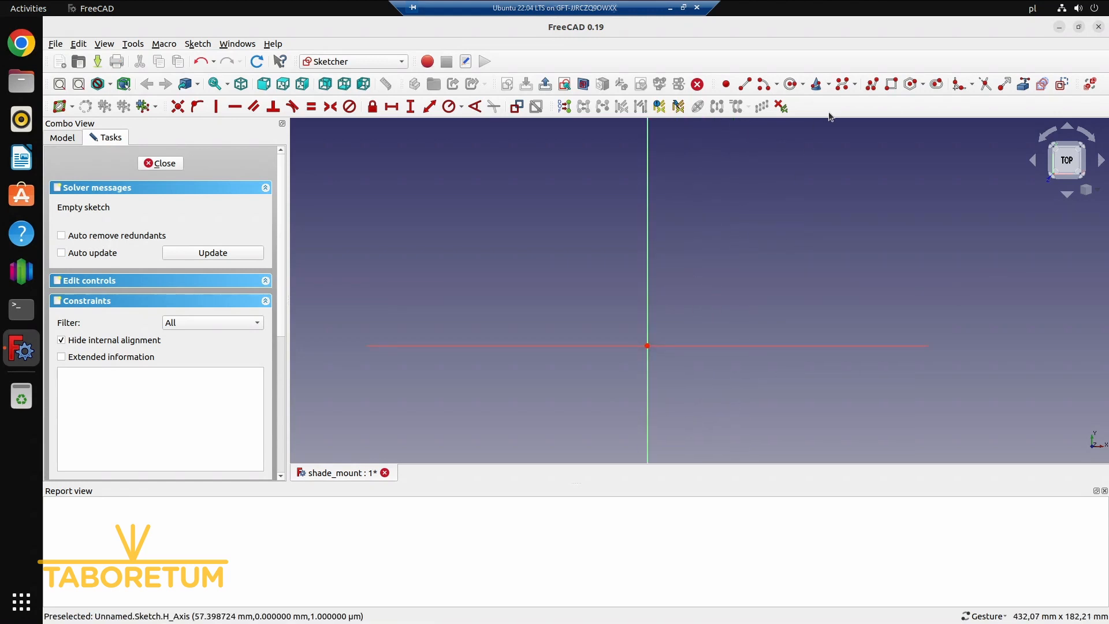
left_click(873, 86)
left_click(647, 345)
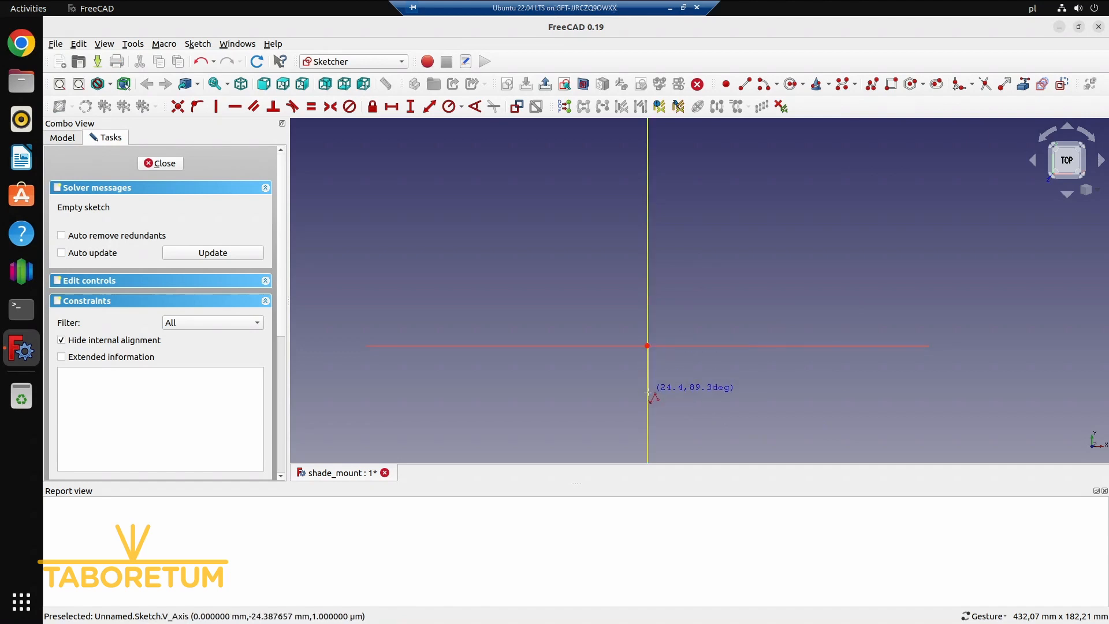
left_click(648, 392)
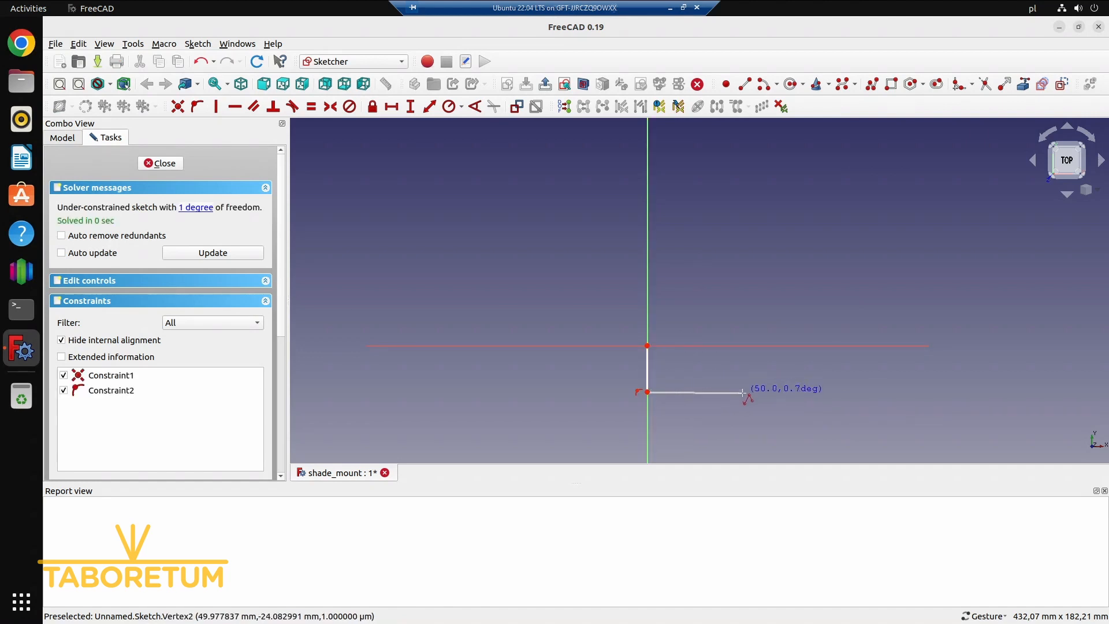
left_click(743, 392)
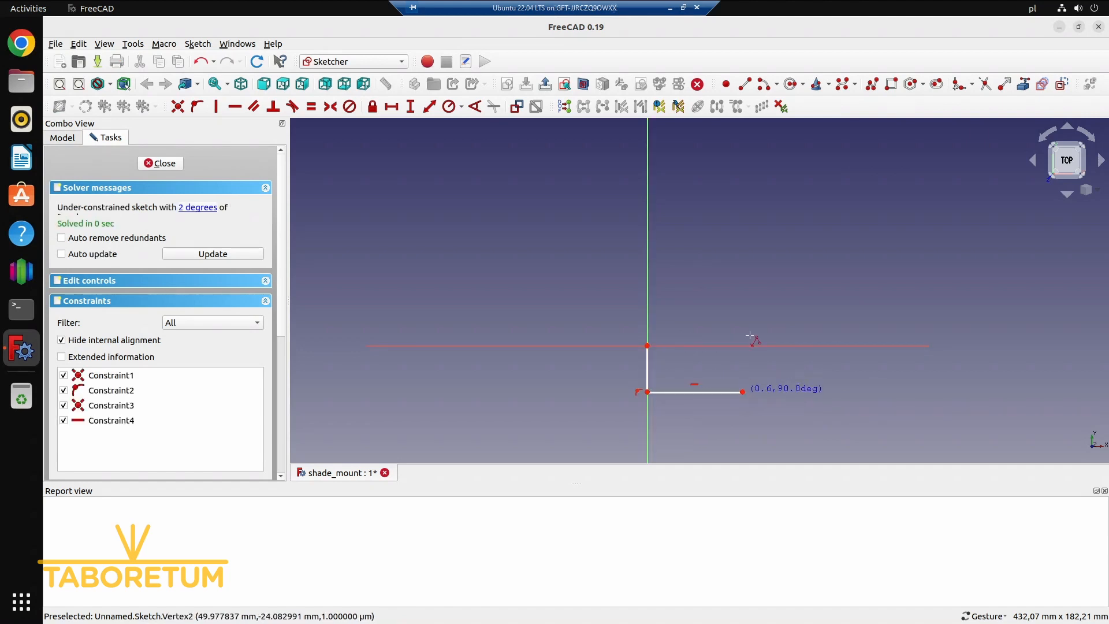
left_click(742, 196)
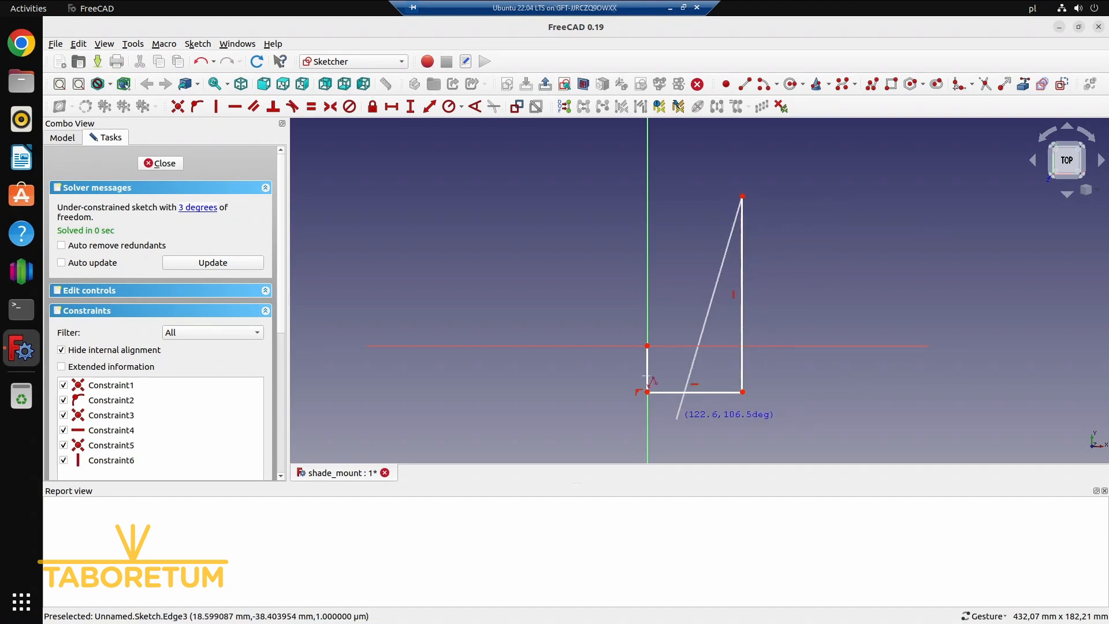
Draw the inner polyline from the origin: short along the horizontal axis, about 16 mm down, across, and up beside the long outer leg
left_click(647, 346)
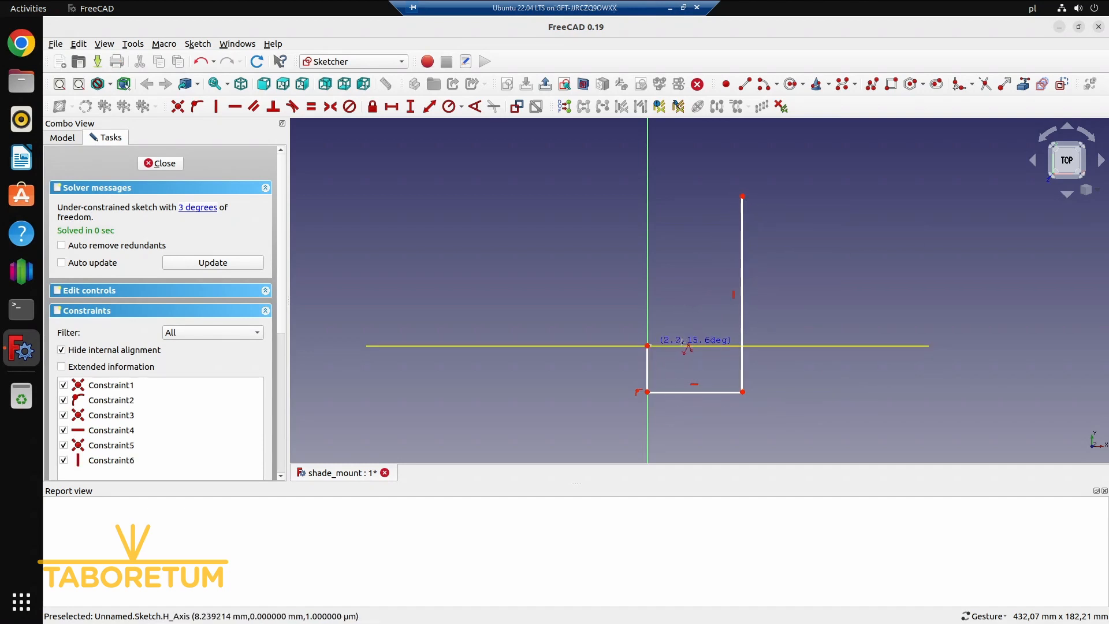
left_click(682, 346)
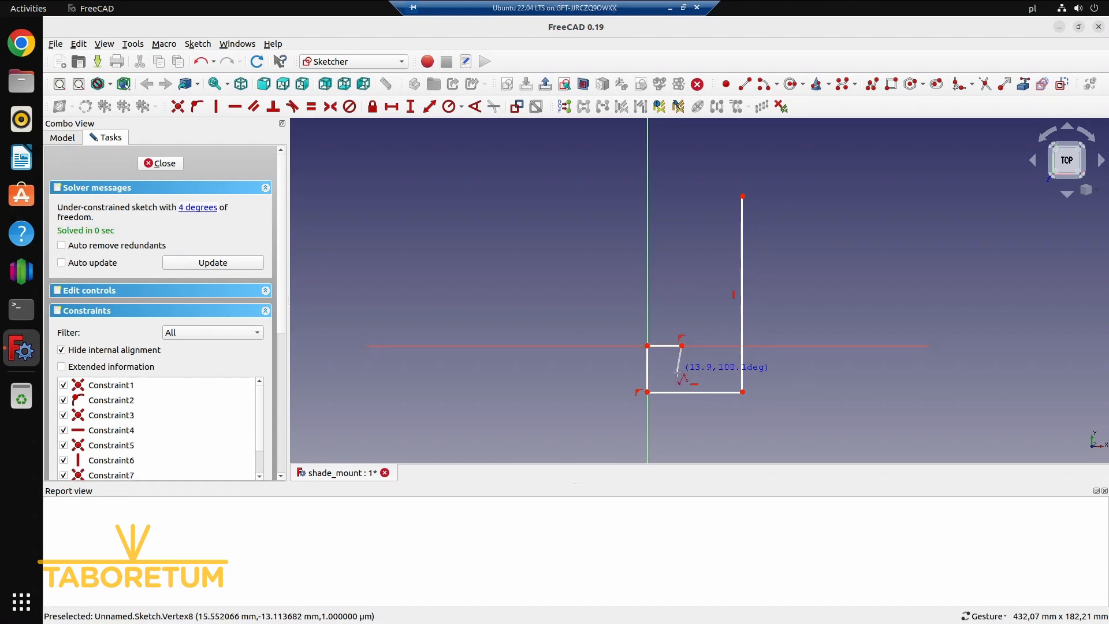
left_click(682, 375)
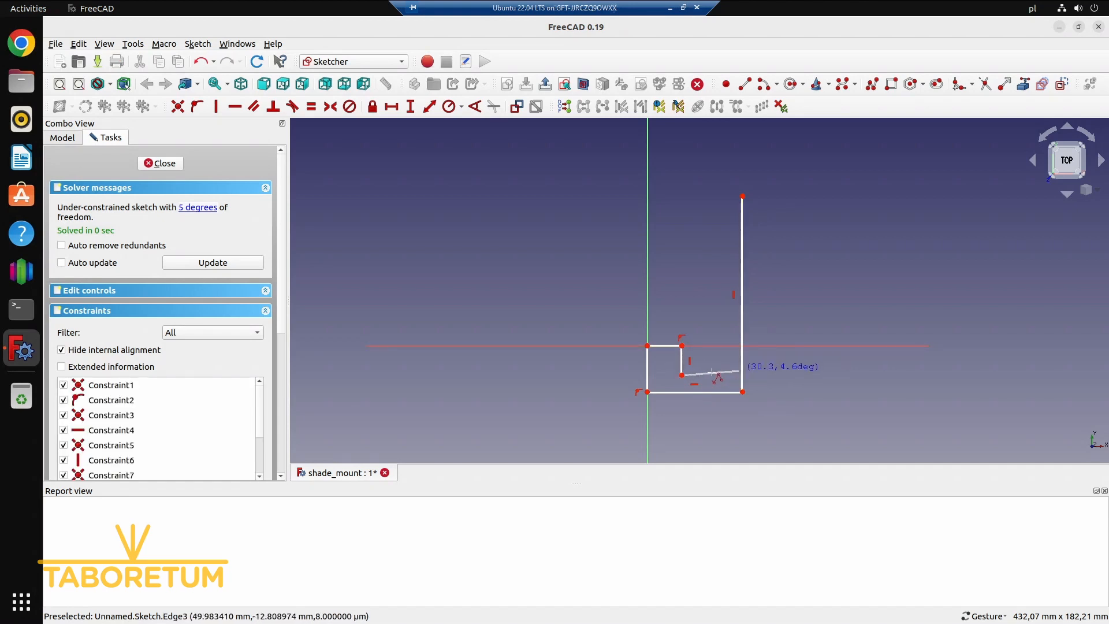
left_click(716, 375)
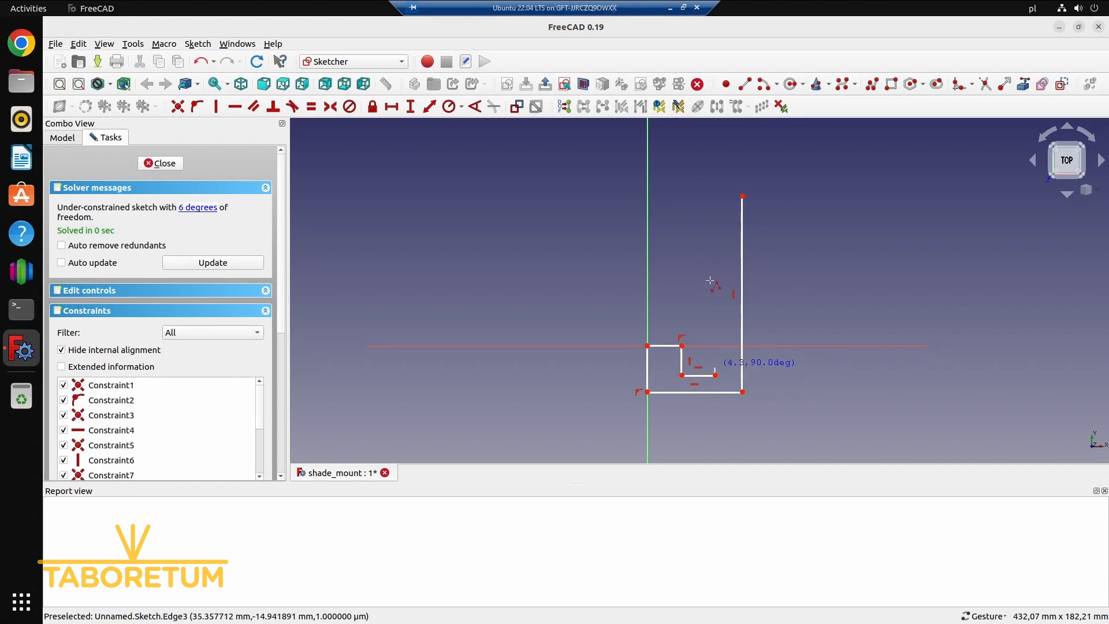
left_click(715, 240)
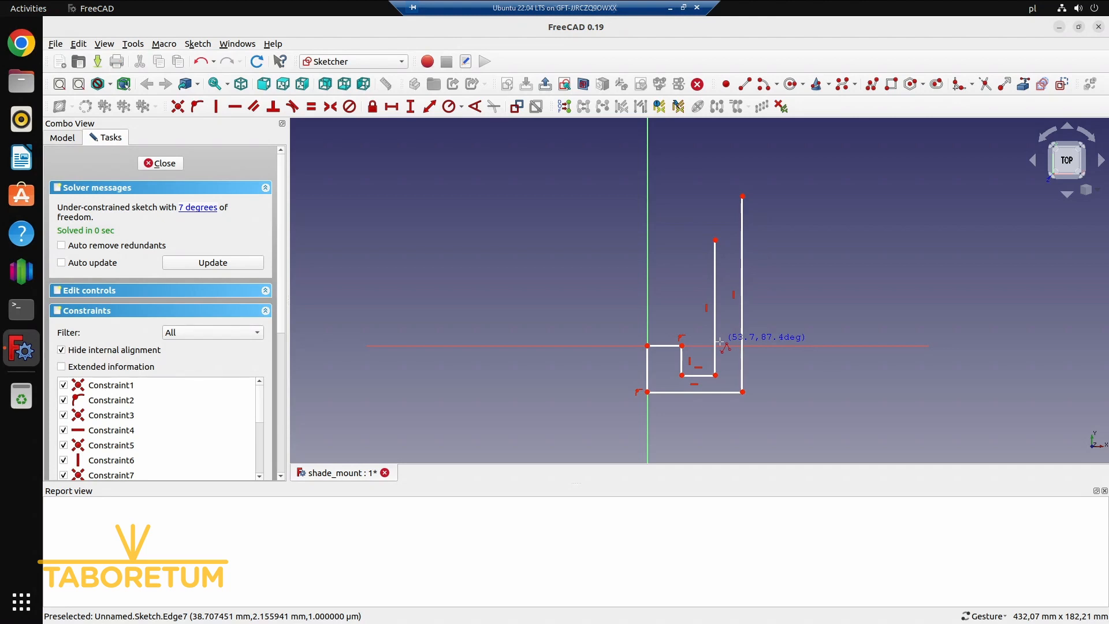
key("Escape")
Add a 1.5 mm horizontal distance constraint to the short edge at the origin
left_click(667, 352)
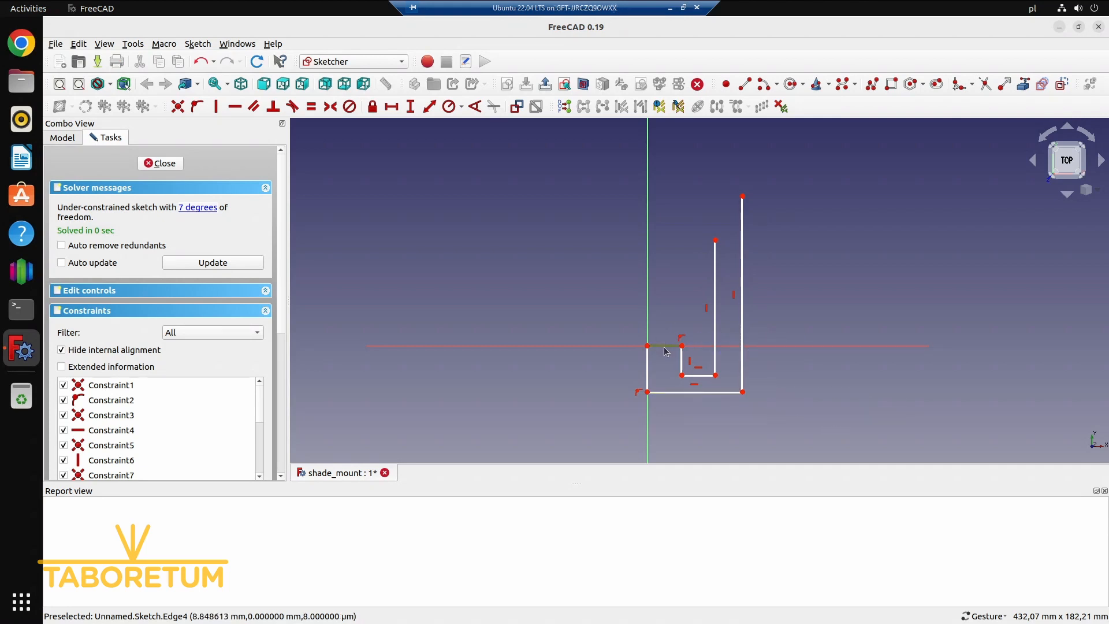
left_click(392, 107)
type("1.5")
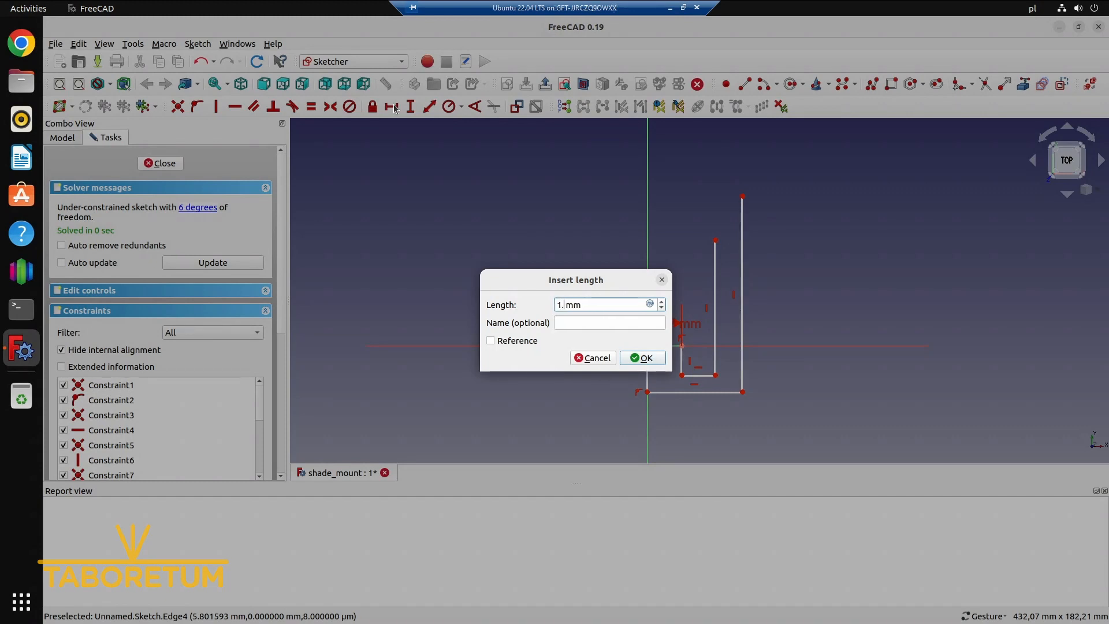
type("5")
key("Return")
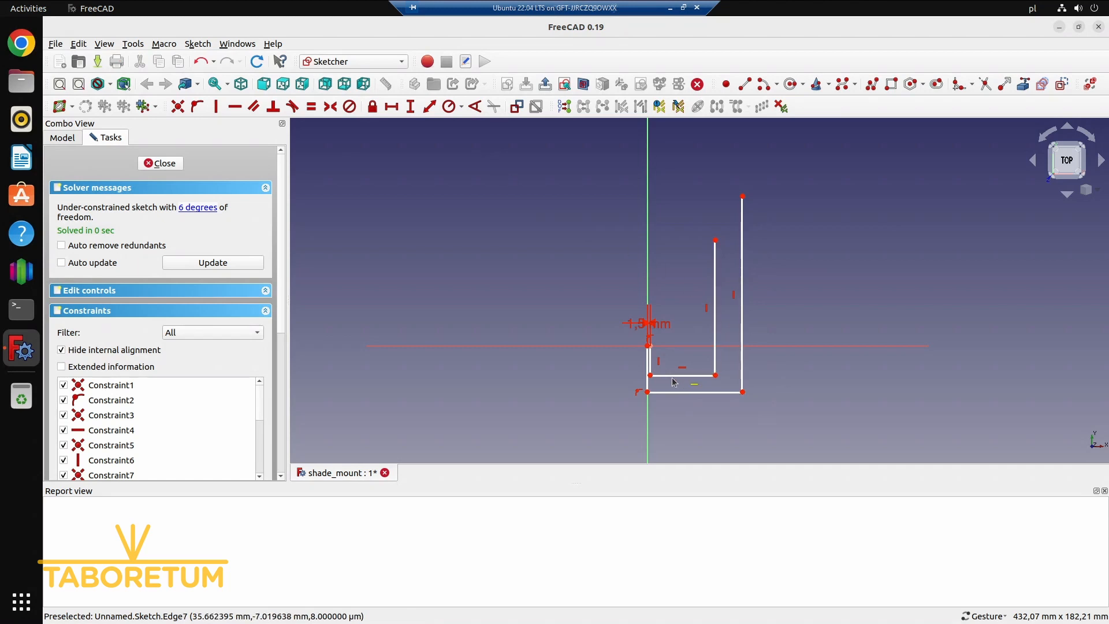
Pull the long legs and the outer bottom edge inward to form a narrow hook profile, and move the 1.5 mm dimension clear of it
right_click(652, 376)
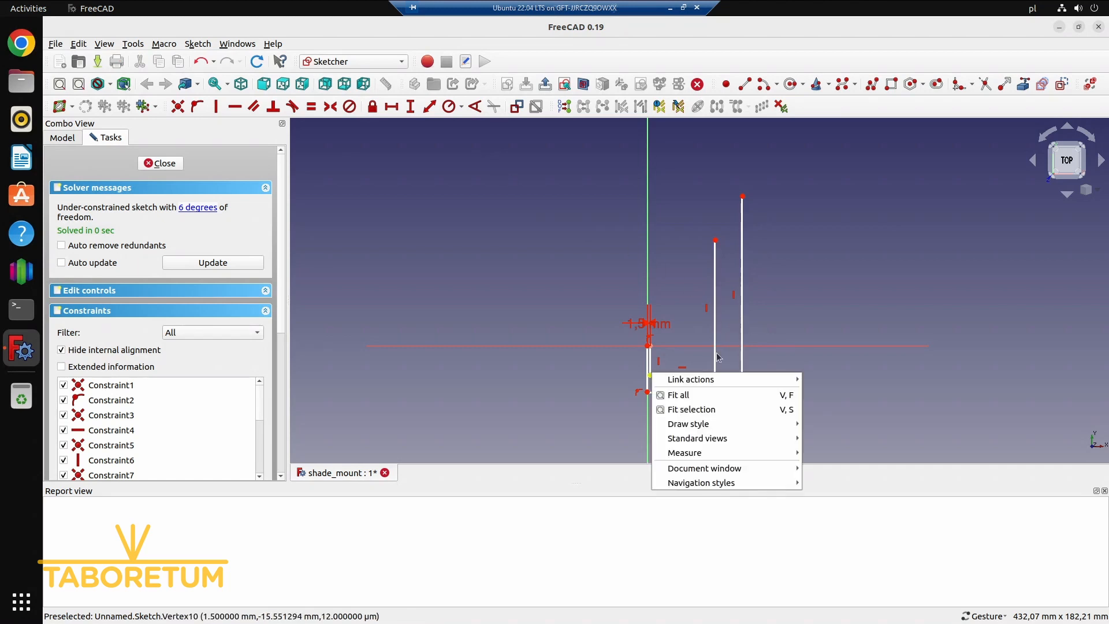
key("Escape")
left_click_drag(716, 376, 673, 382)
scroll(670, 360, "up", 2)
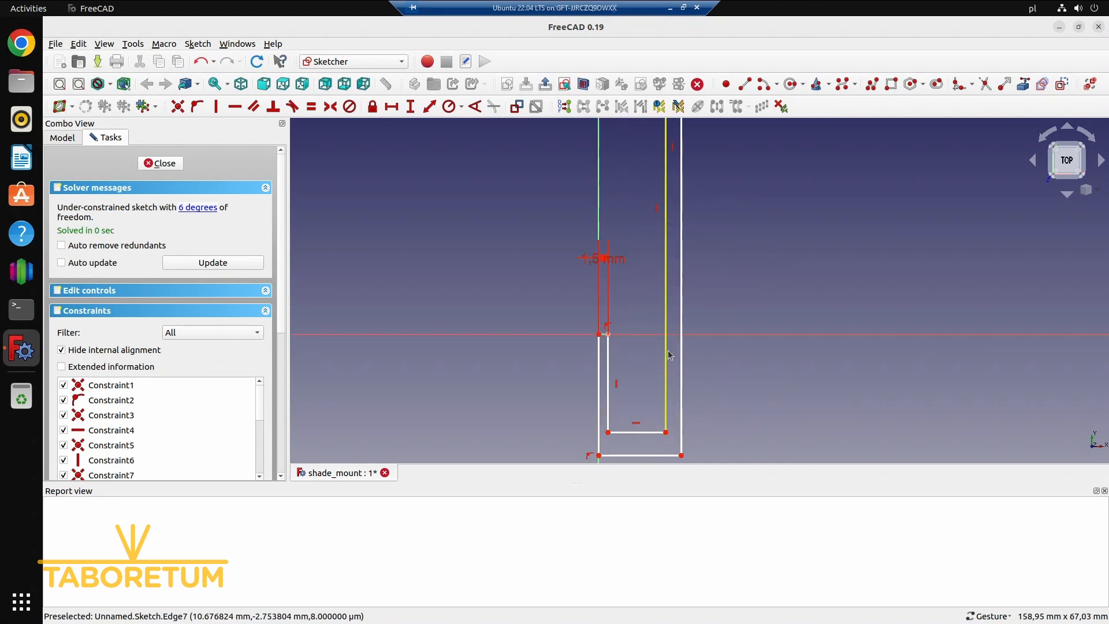
scroll(765, 349, "up", 1)
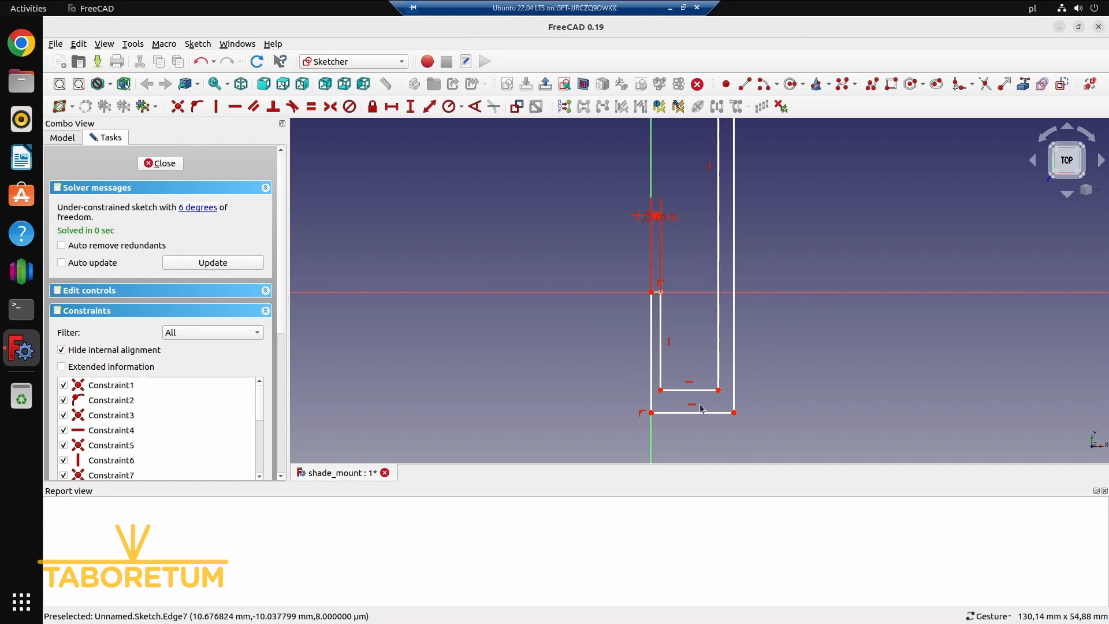
left_click_drag(655, 415, 655, 403)
left_click_drag(662, 221, 598, 270)
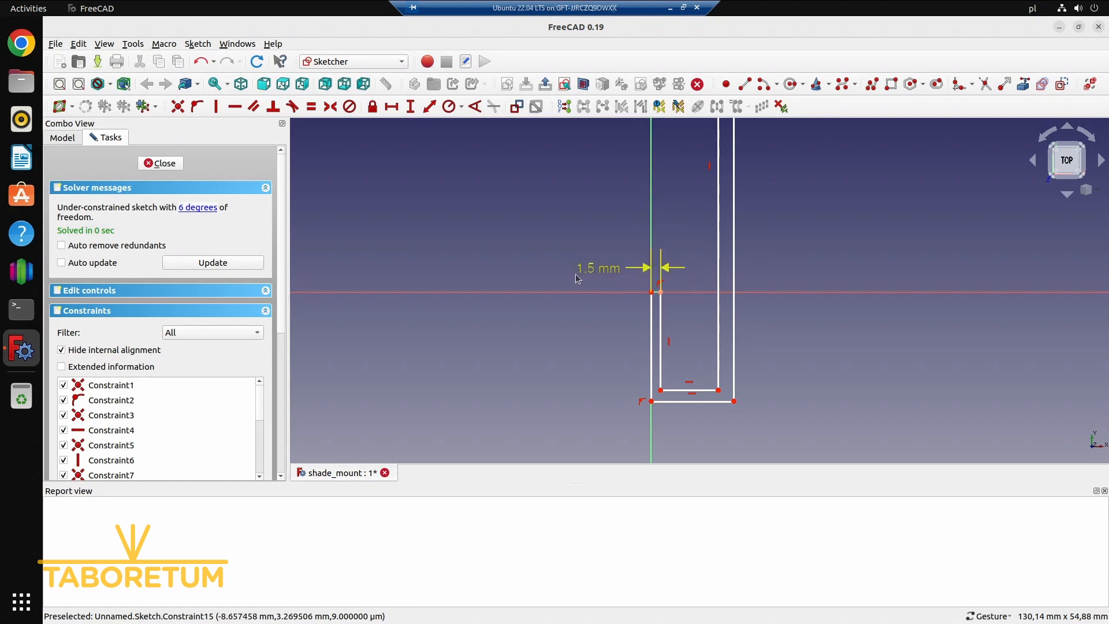
left_click(411, 106)
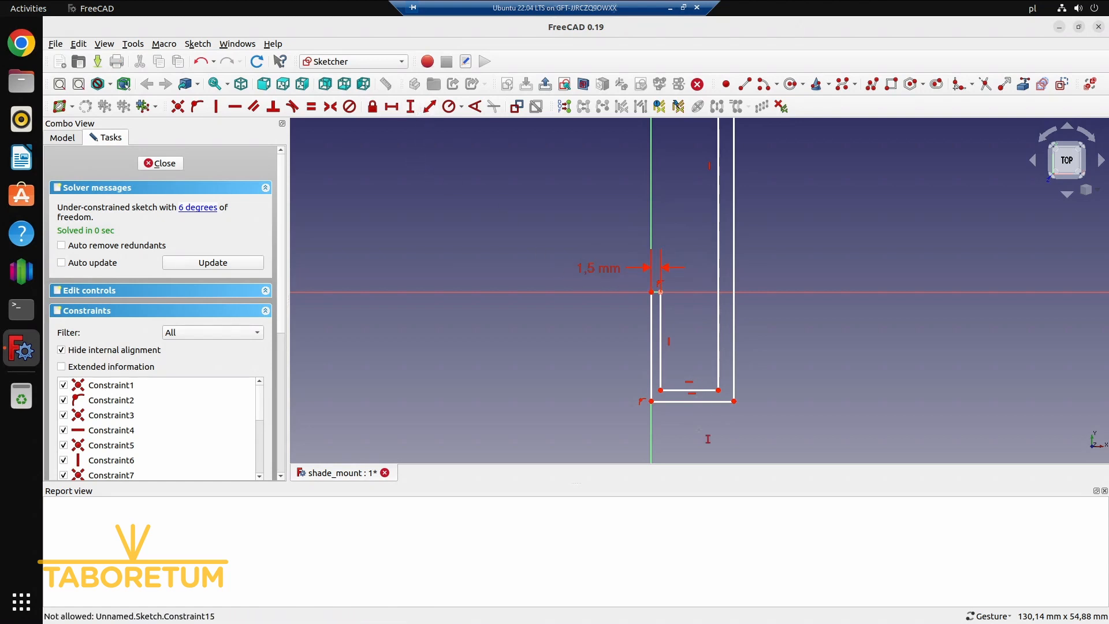
left_click(651, 401)
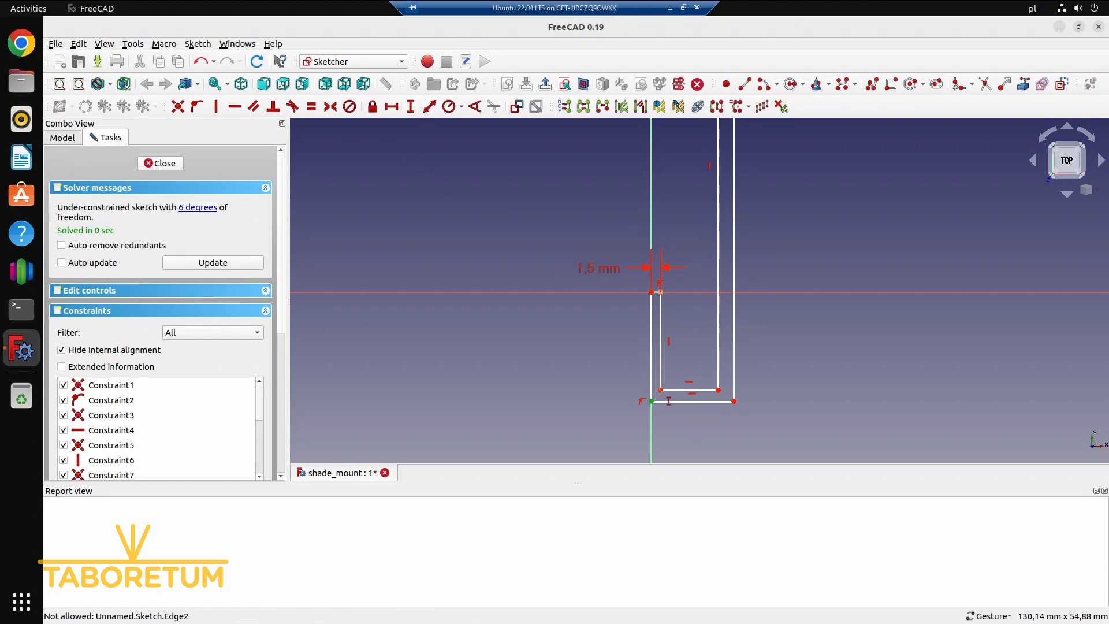
left_click(661, 390)
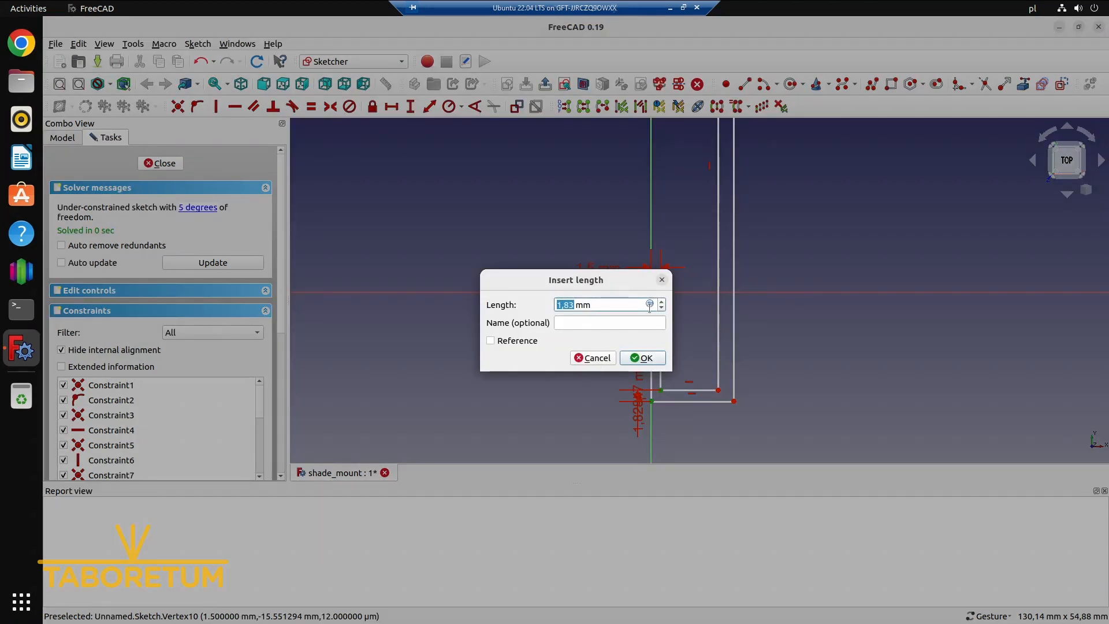
left_click(591, 358)
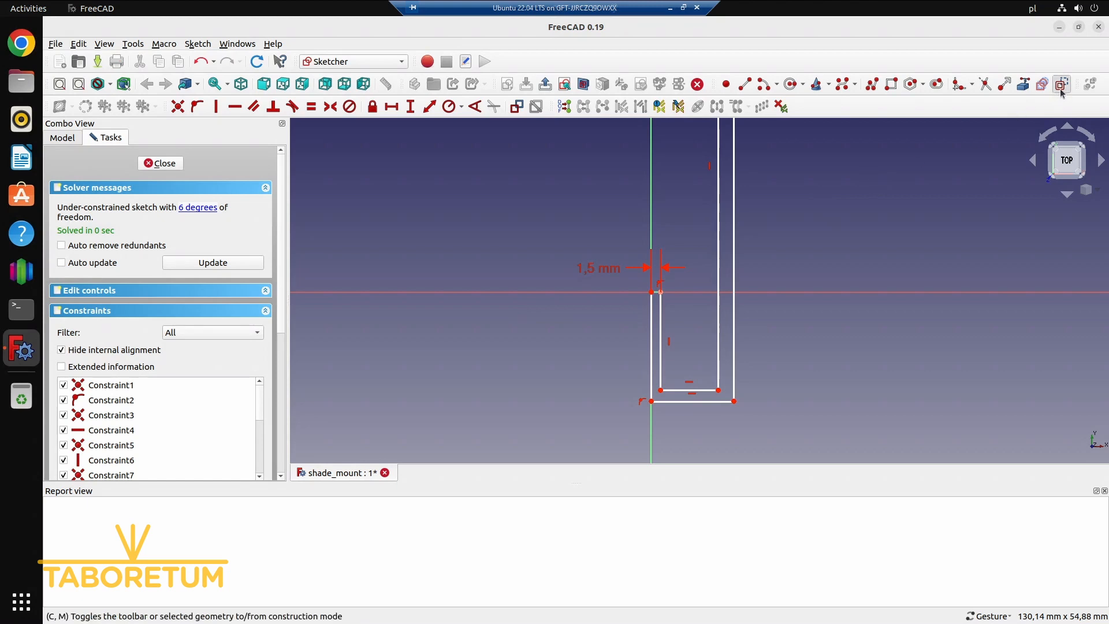
Draw a short construction line from the short leg's inner bottom corner down to the outer bottom edge
left_click(743, 87)
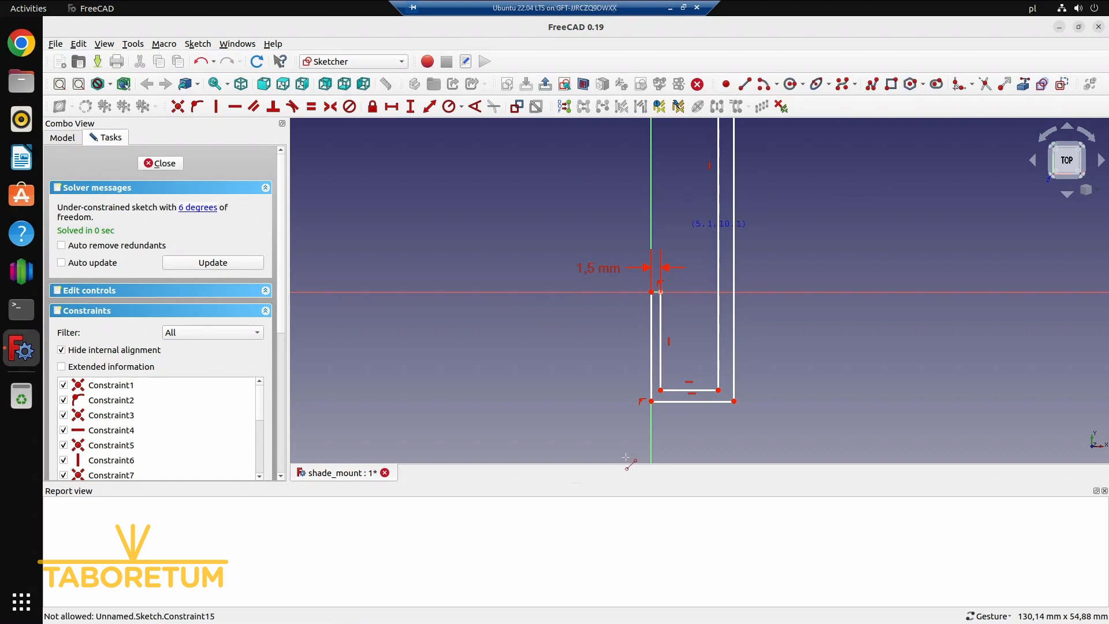
left_click(661, 401)
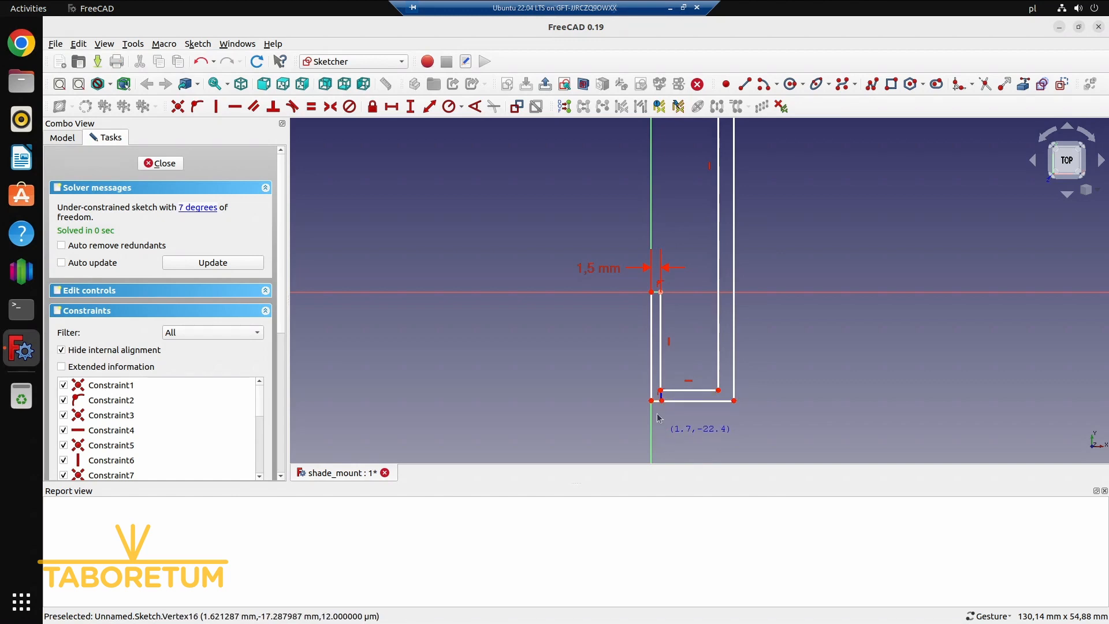
key("Escape")
scroll(657, 411, "up", 4)
key("Escape")
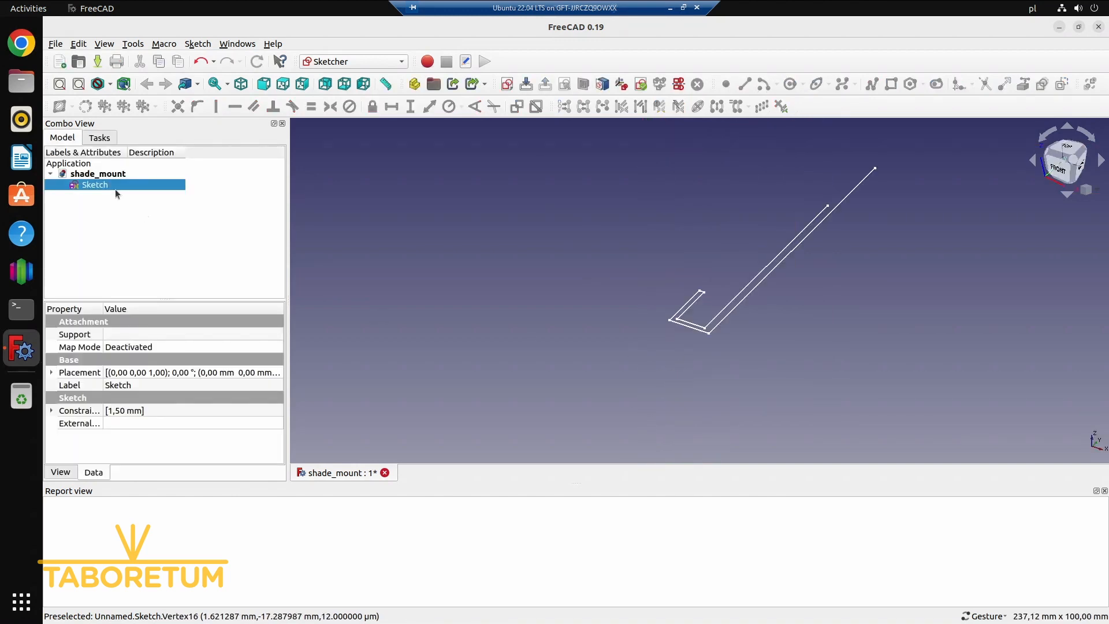
Reopen the sketch for editing and constrain the short construction line to be vertical
double_click(110, 185)
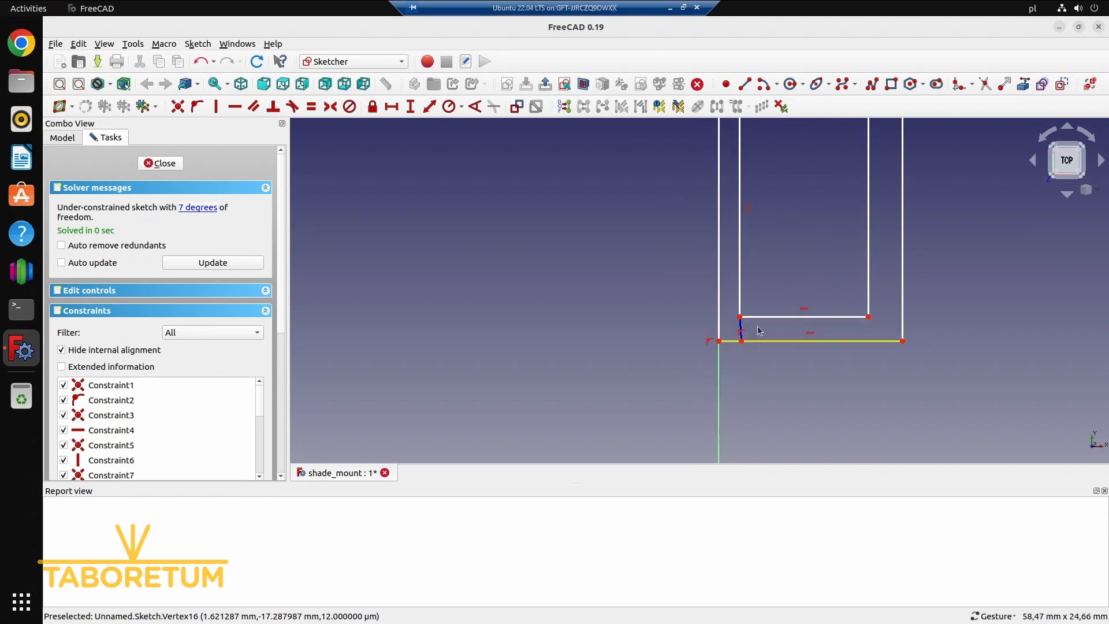
left_click(740, 331)
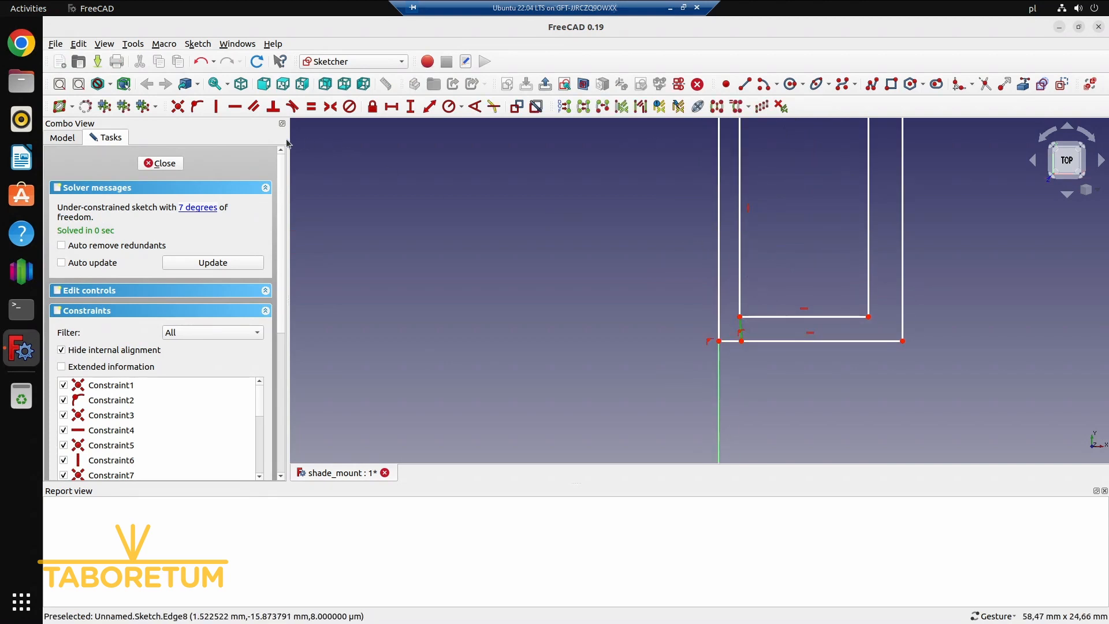
left_click(218, 110)
key("Escape")
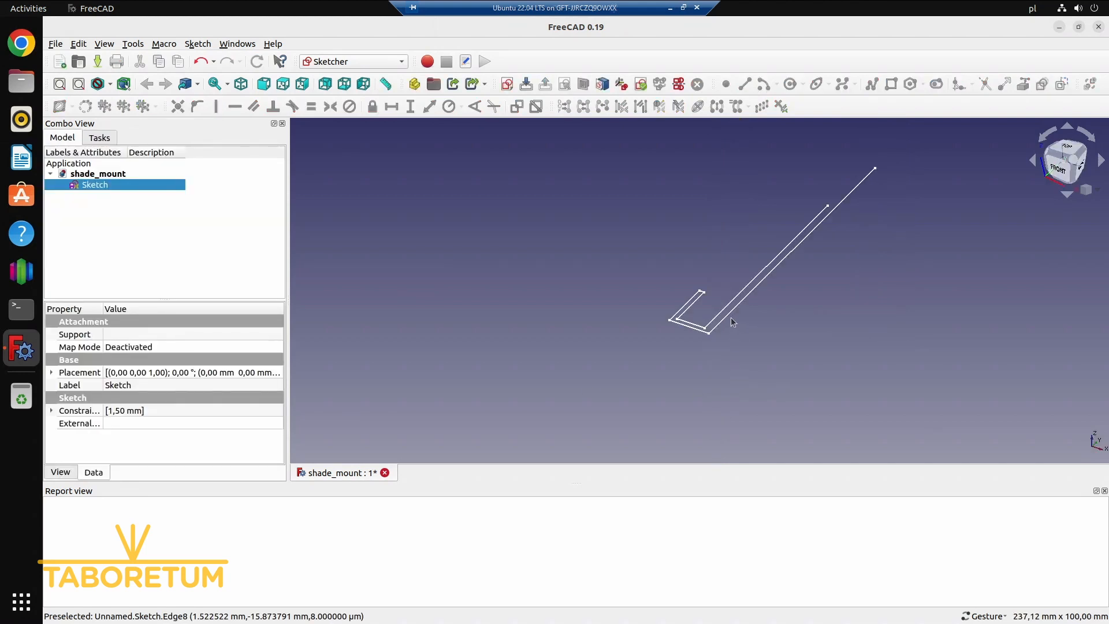
Reopen the sketch and make the construction line equal in length to the short edge at the origin
double_click(140, 186)
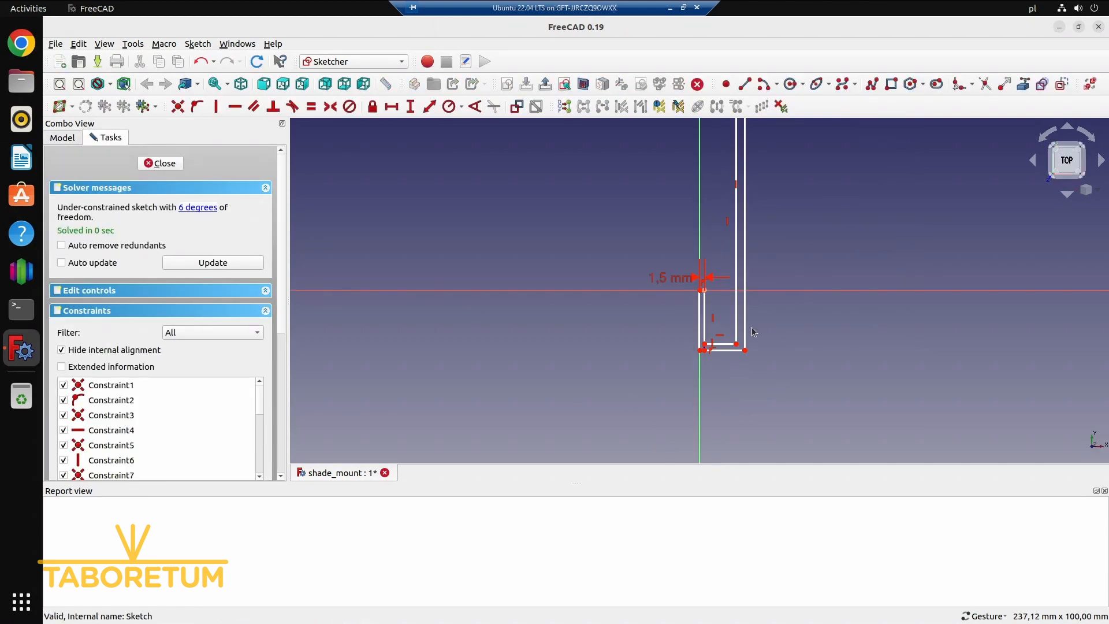
scroll(699, 331, "up", 6)
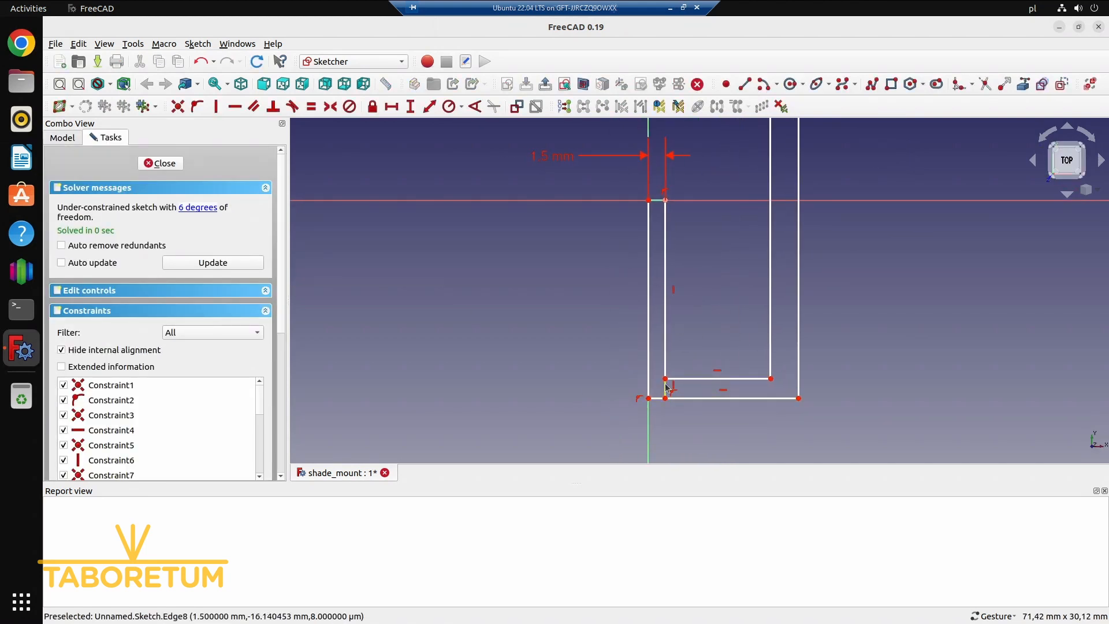
left_click(666, 388)
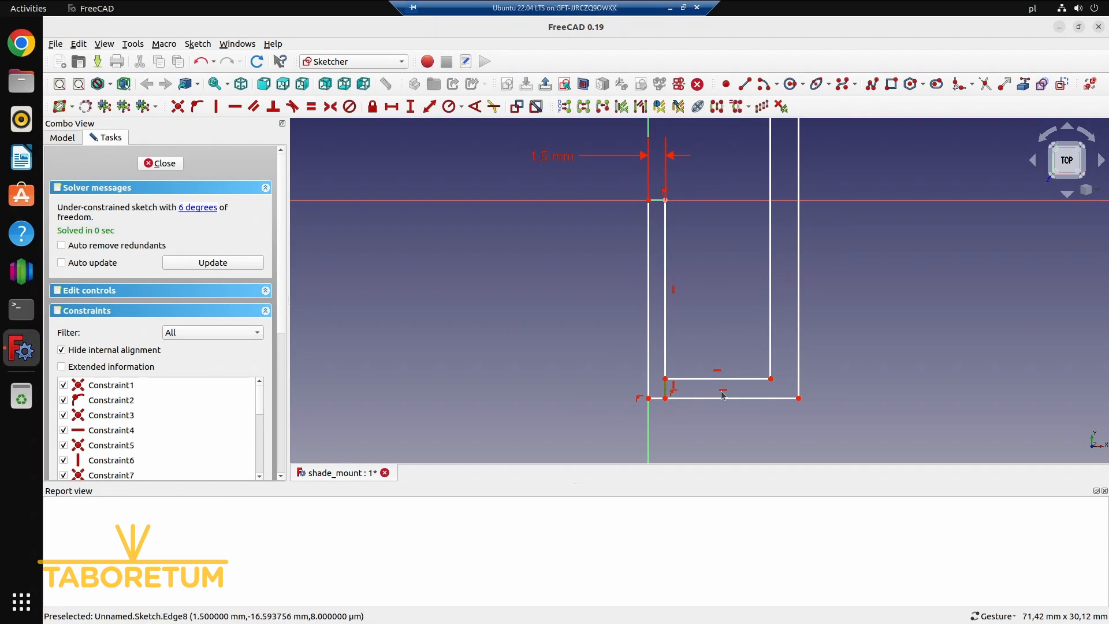
left_click(660, 201)
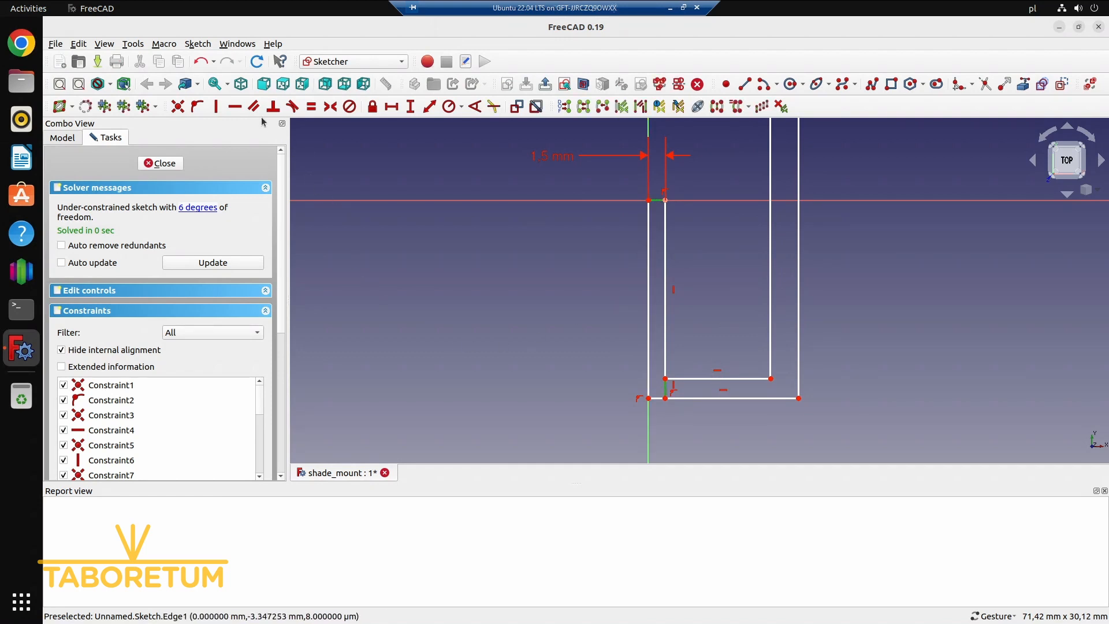
left_click(310, 107)
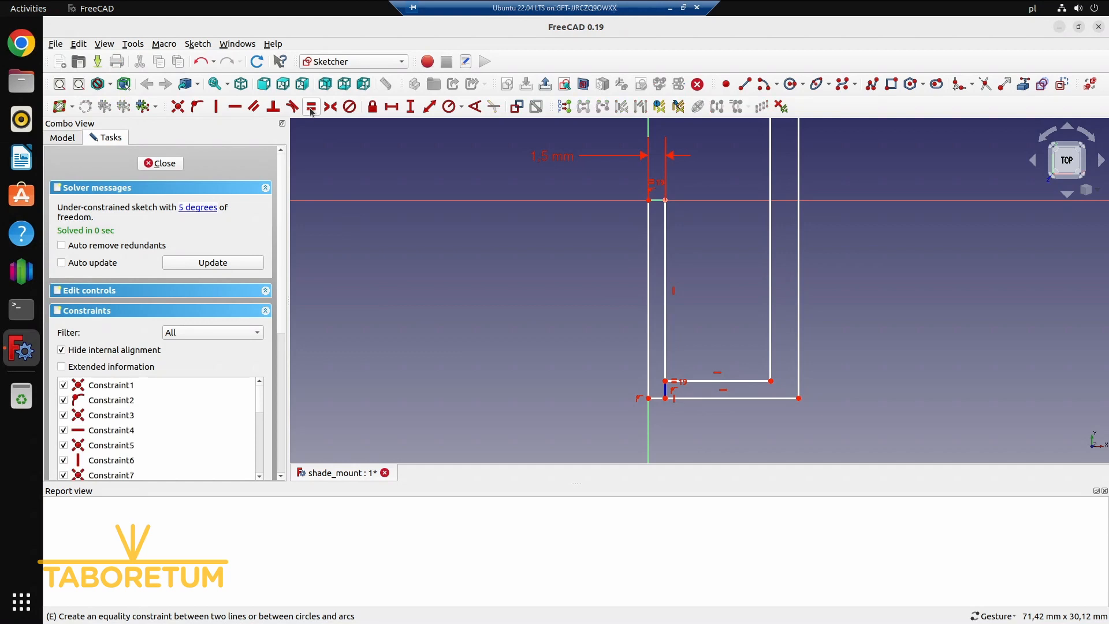
Set the wall thickness dimension on the short edge at the origin to 2 mm
left_click(553, 158)
double_click(559, 161)
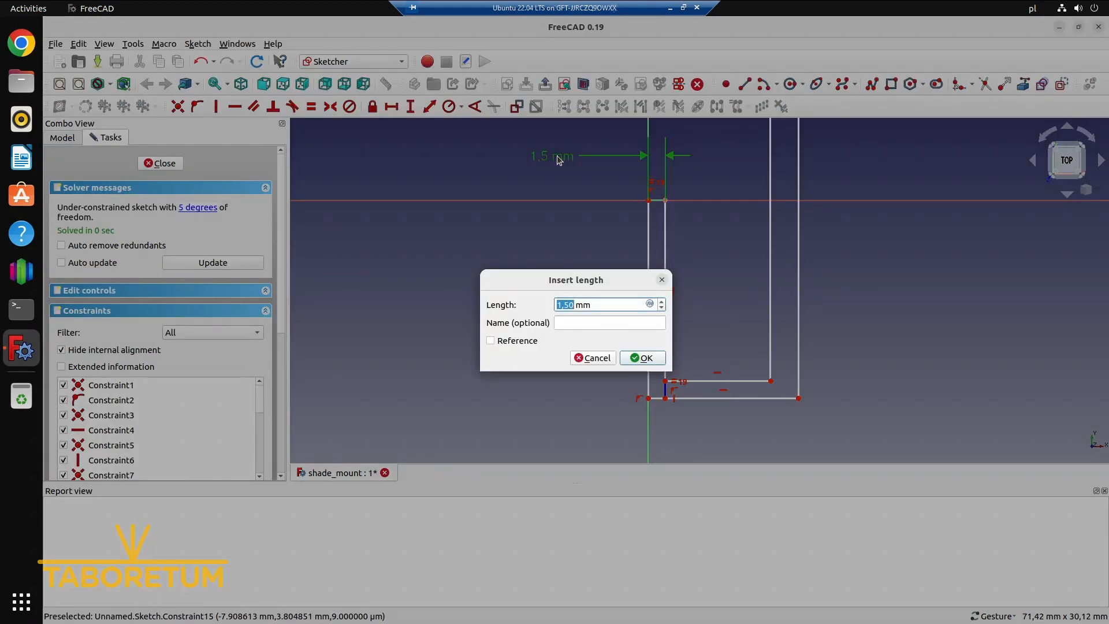
type("2")
key("Return")
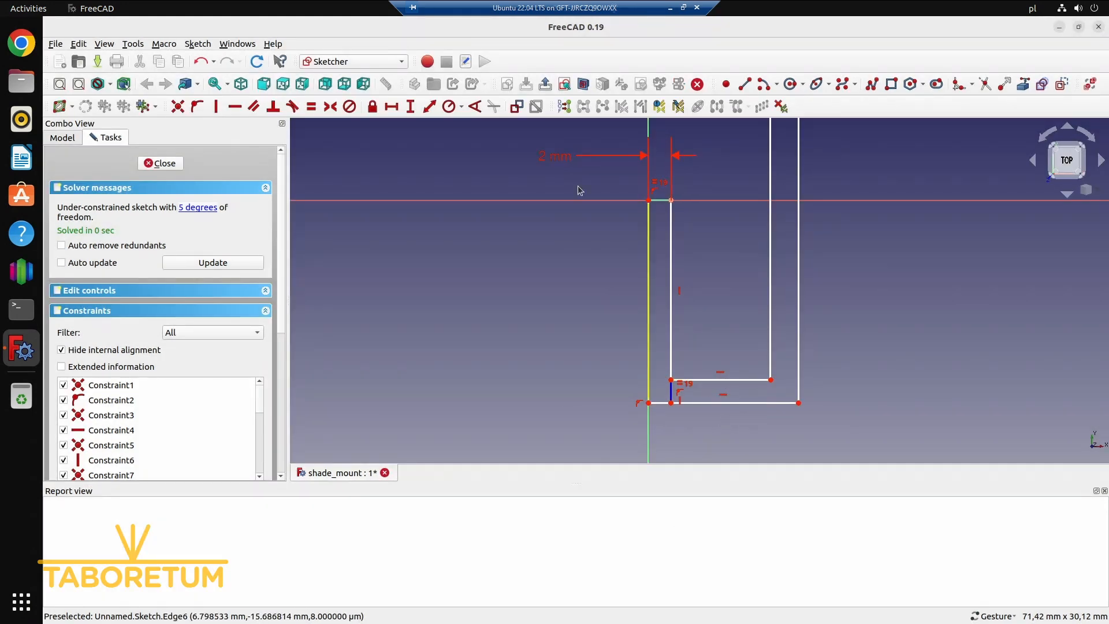
Set the wall thickness dimension on the short edge at the origin to 1.5 mm
double_click(558, 158)
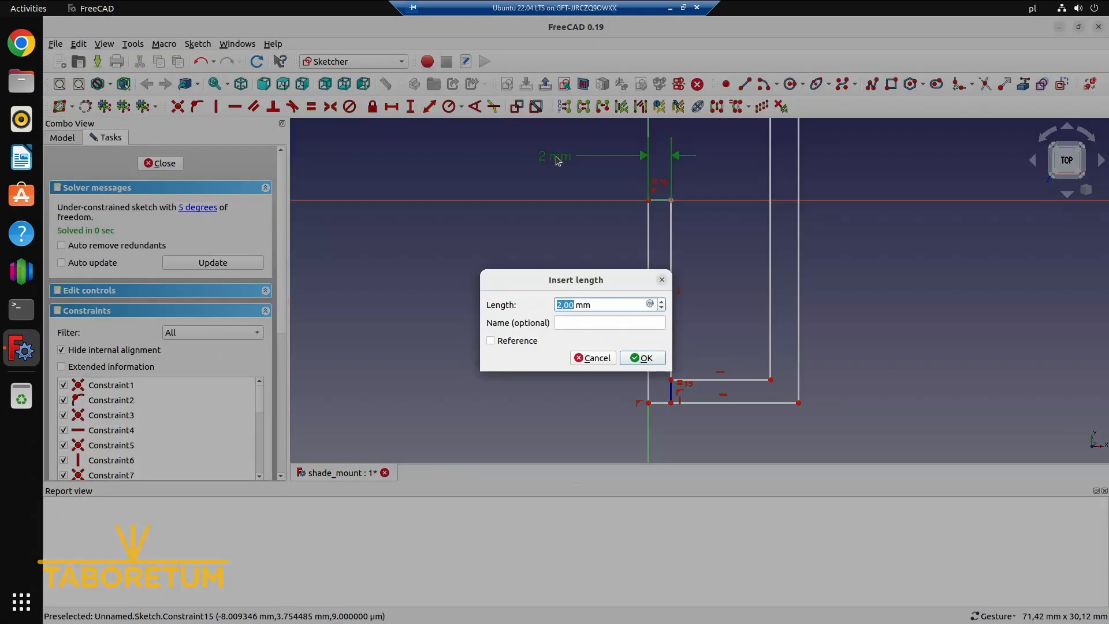
type("1,5")
key("Return")
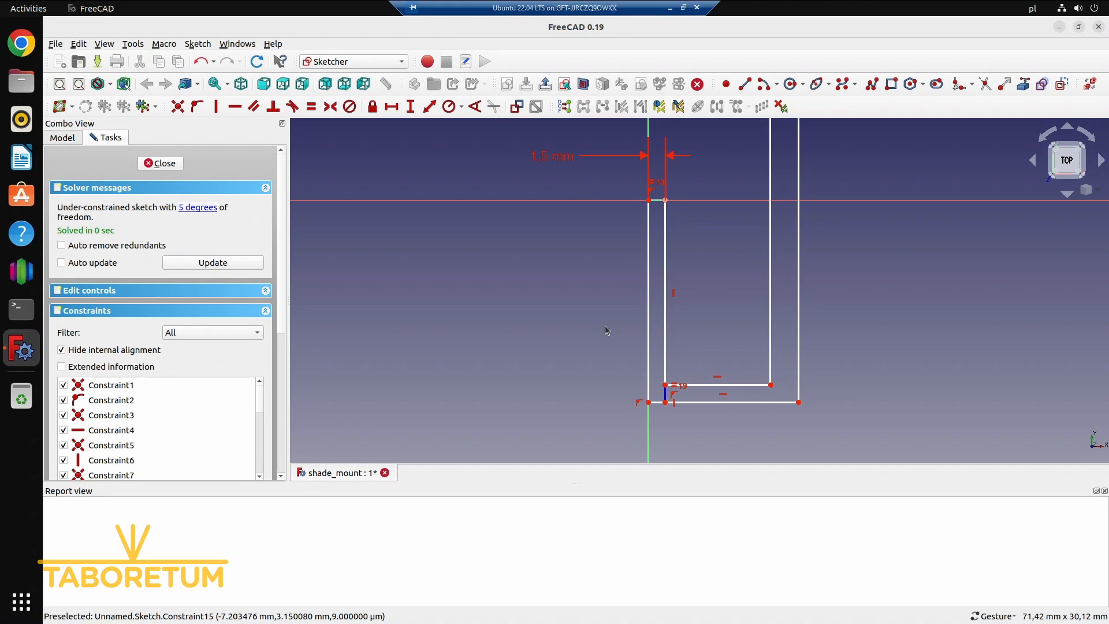
Constrain the horizontal length of the inner bottom edge to 3.2 mm
left_click(722, 385)
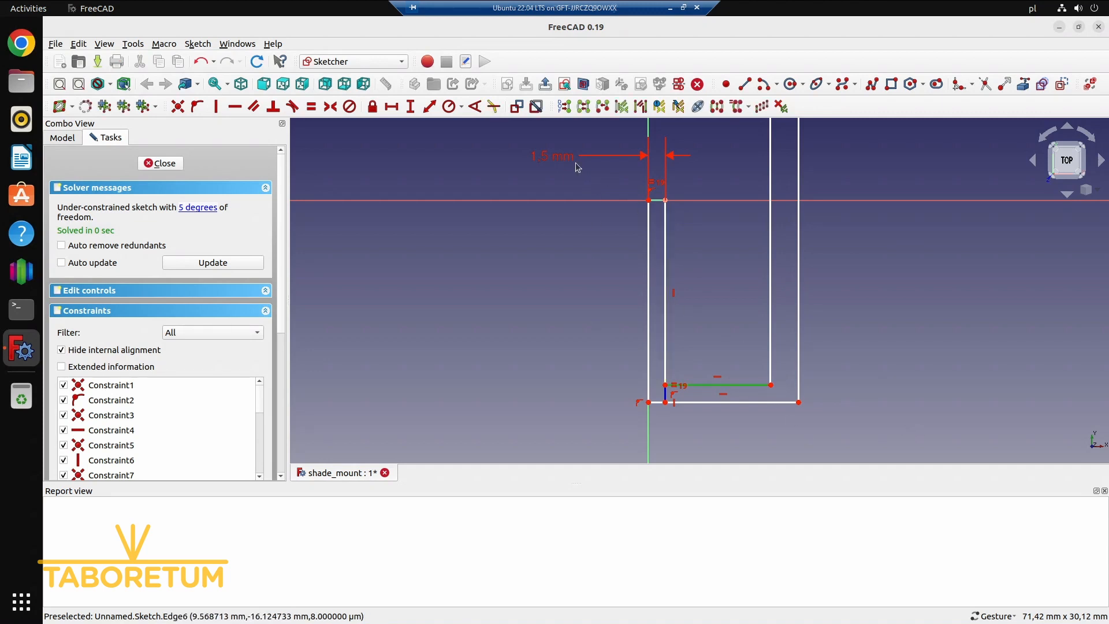
left_click(390, 108)
type("3.2")
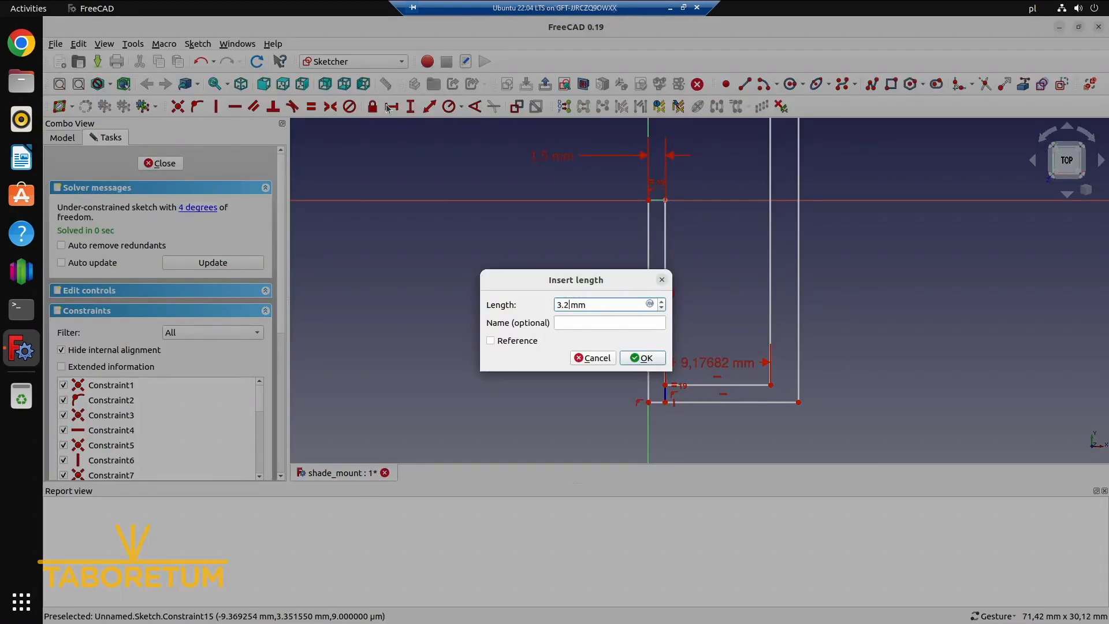
key("Return")
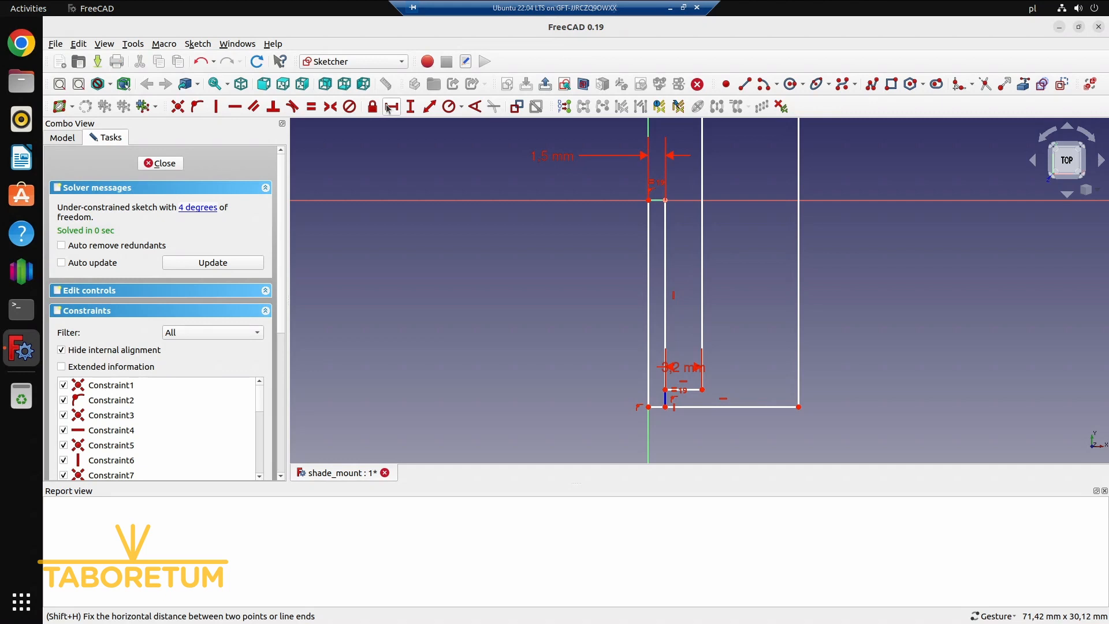
Make the short leg's inner vertical edge equal in length to the short edge at the origin
left_click(666, 276)
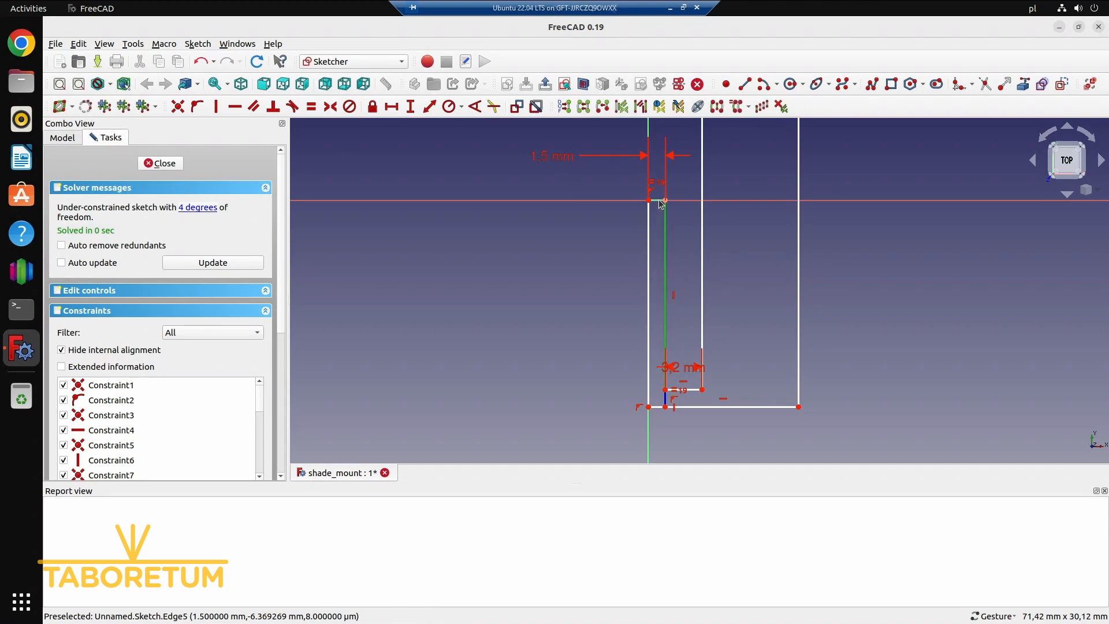
left_click(311, 106)
Draw a horizontal line from the far corner of the 3.2 mm inner bottom edge to the profile's outer vertical edge
scroll(763, 255, "up", 2)
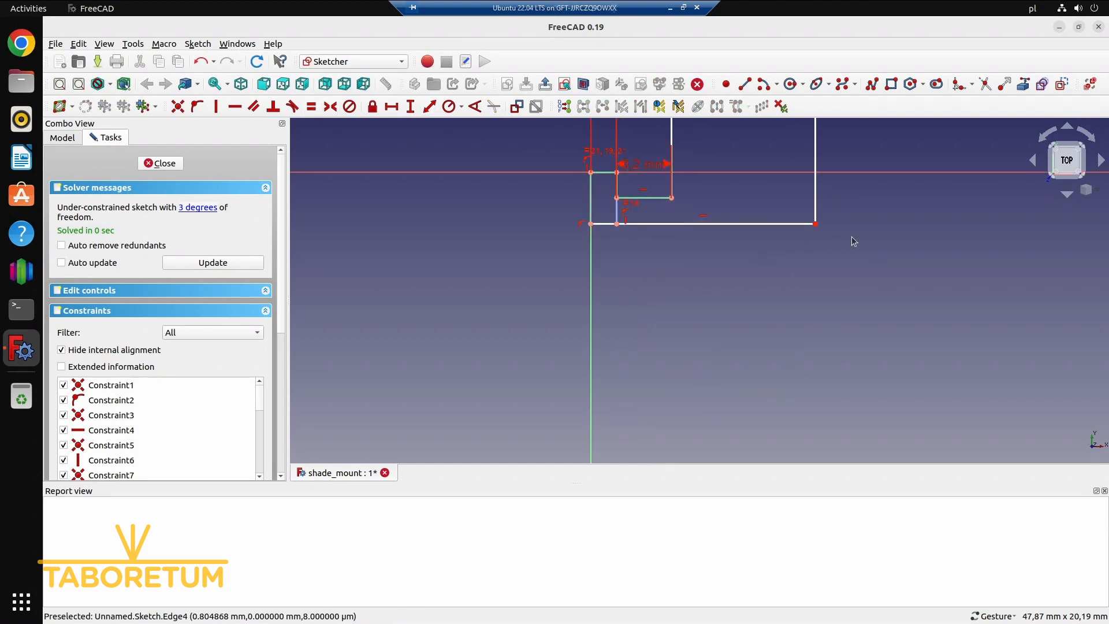
right_click_drag(851, 236, 895, 367)
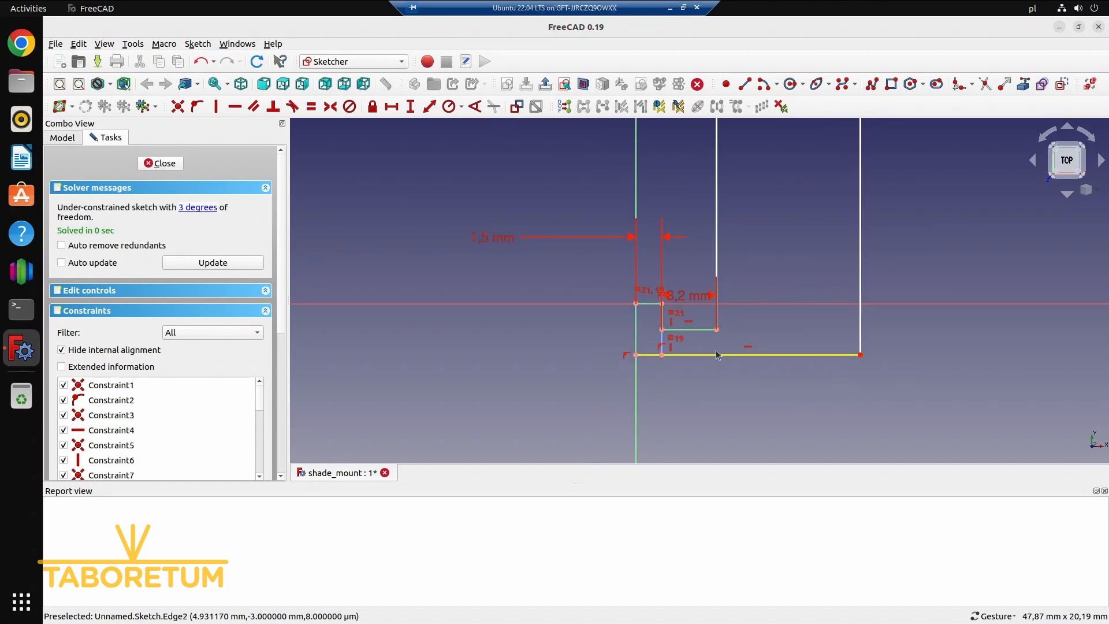
left_click(745, 83)
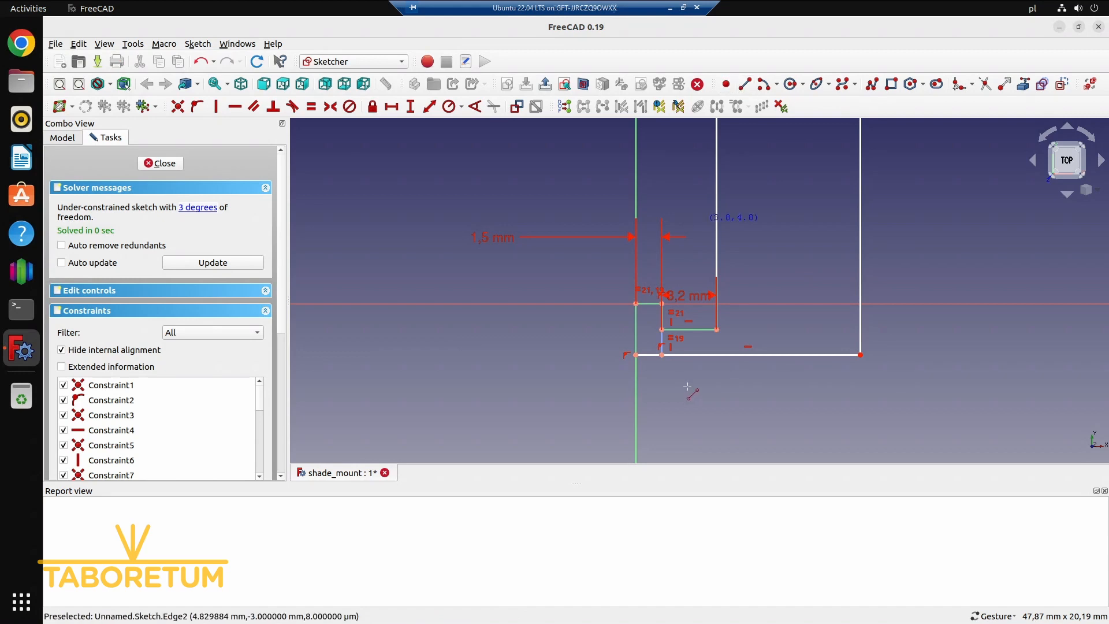
left_click(718, 329)
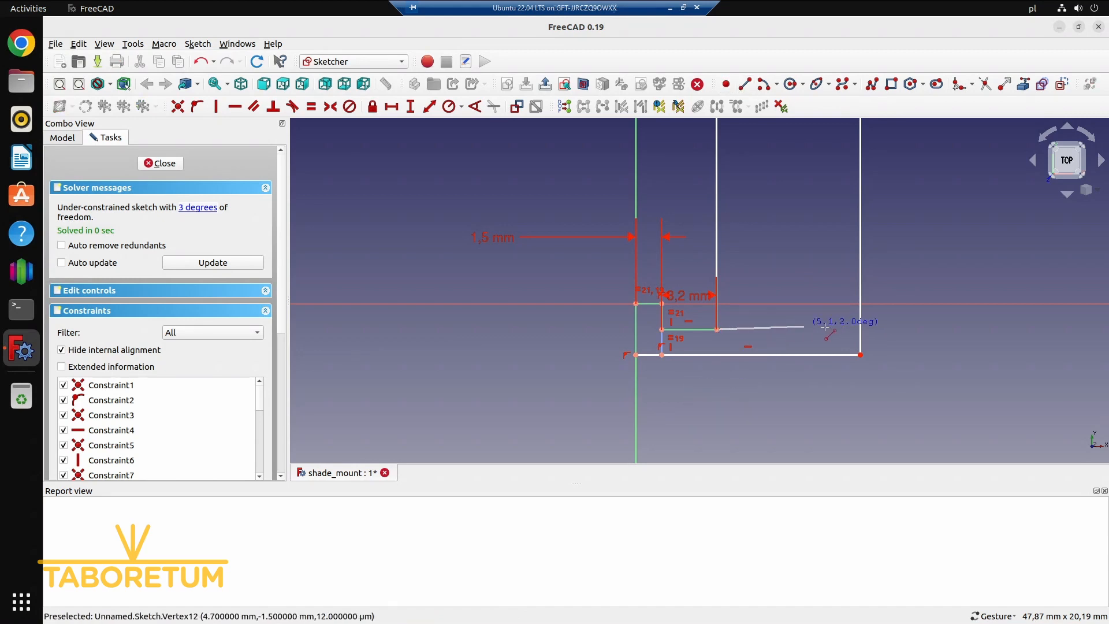
left_click(863, 329)
Make the new horizontal line across the long leg equal in length to the short vertical construction line
right_click(798, 329)
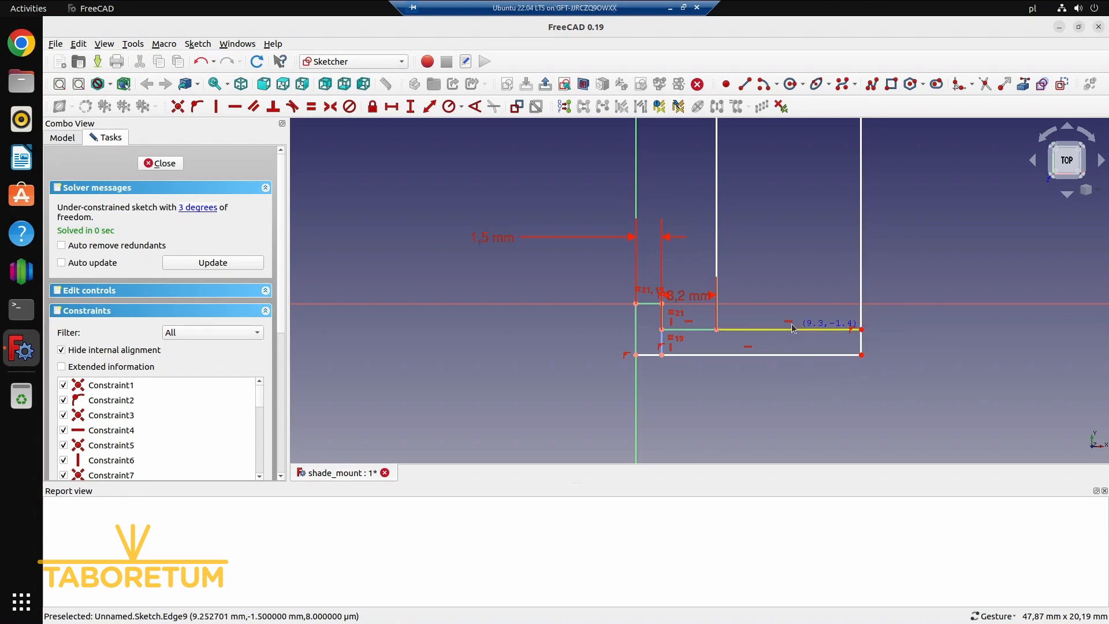
left_click(662, 347)
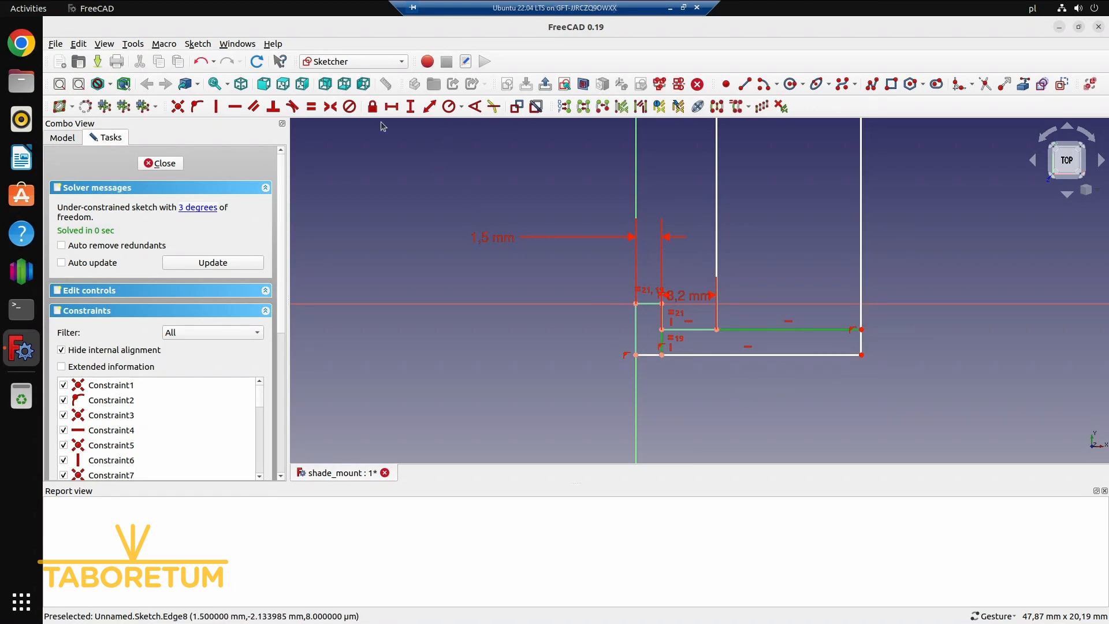
left_click(311, 106)
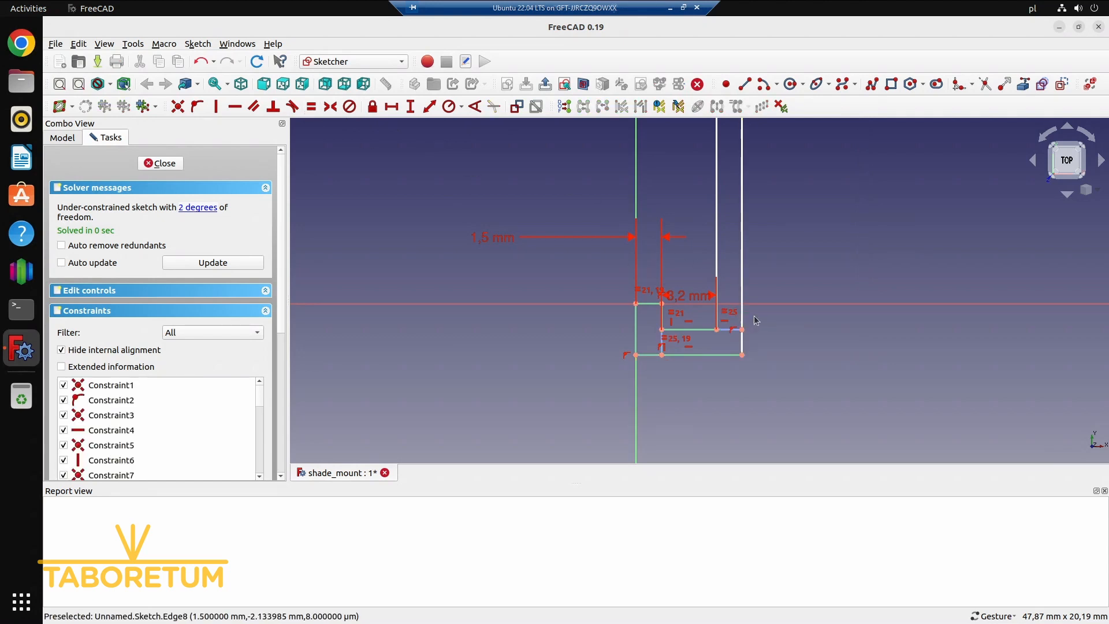
Reposition the 3.2 mm dimension label below the profile, clear of the geometry
scroll(754, 316, "down", 5)
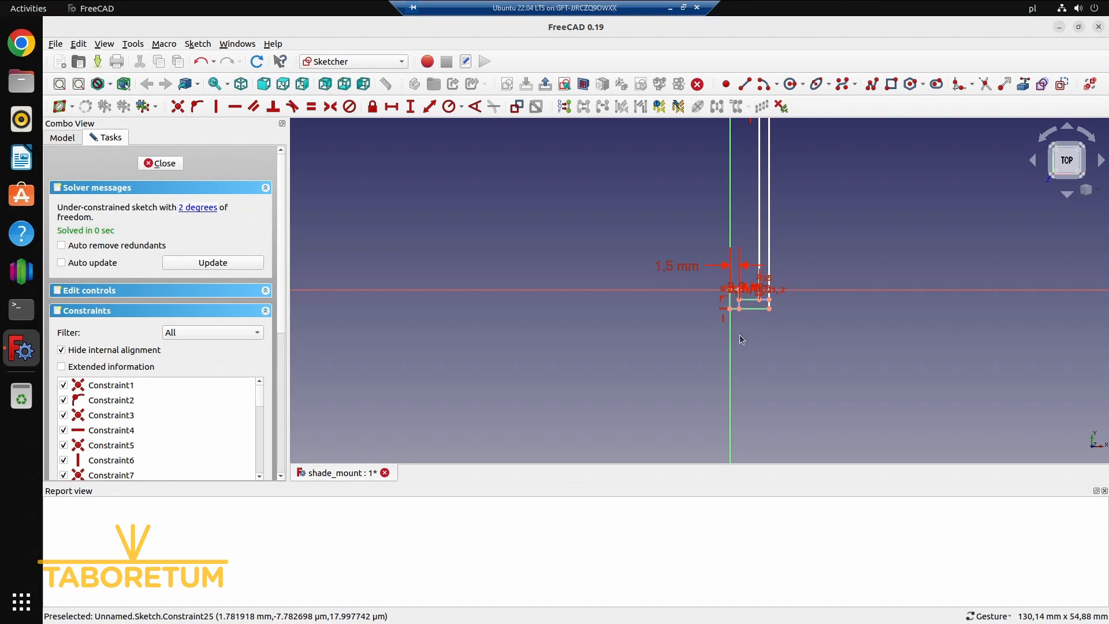
scroll(733, 287, "up", 3)
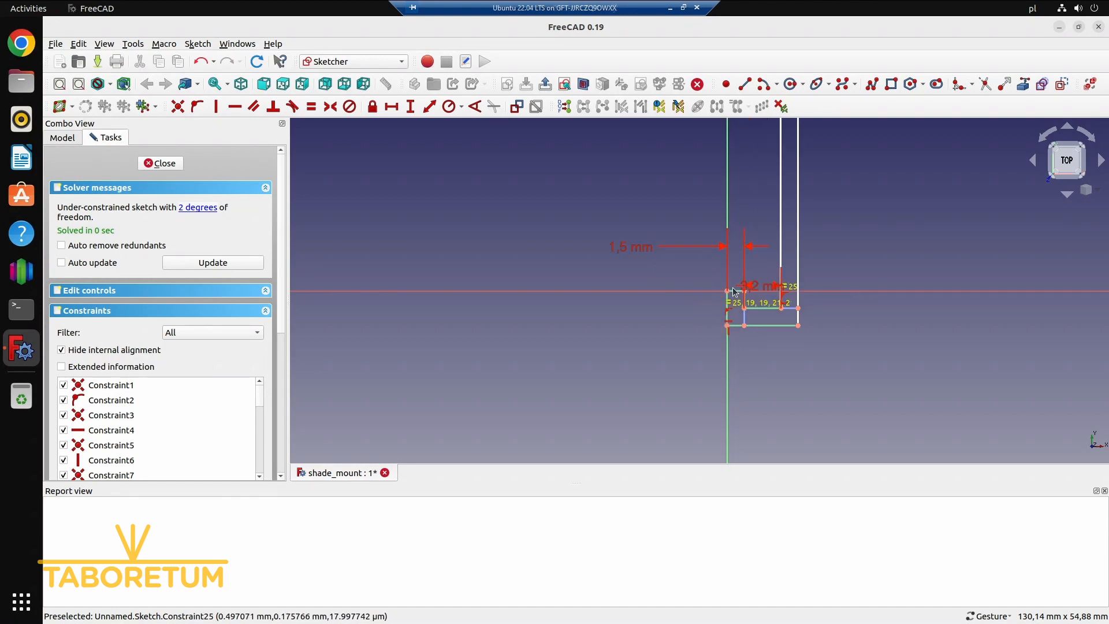
scroll(734, 288, "up", 1)
mouse_move(763, 287)
left_mouse_down()
mouse_move(761, 304)
mouse_move(659, 311)
mouse_move(636, 343)
mouse_move(637, 372)
mouse_move(612, 296)
mouse_move(630, 381)
left_mouse_up()
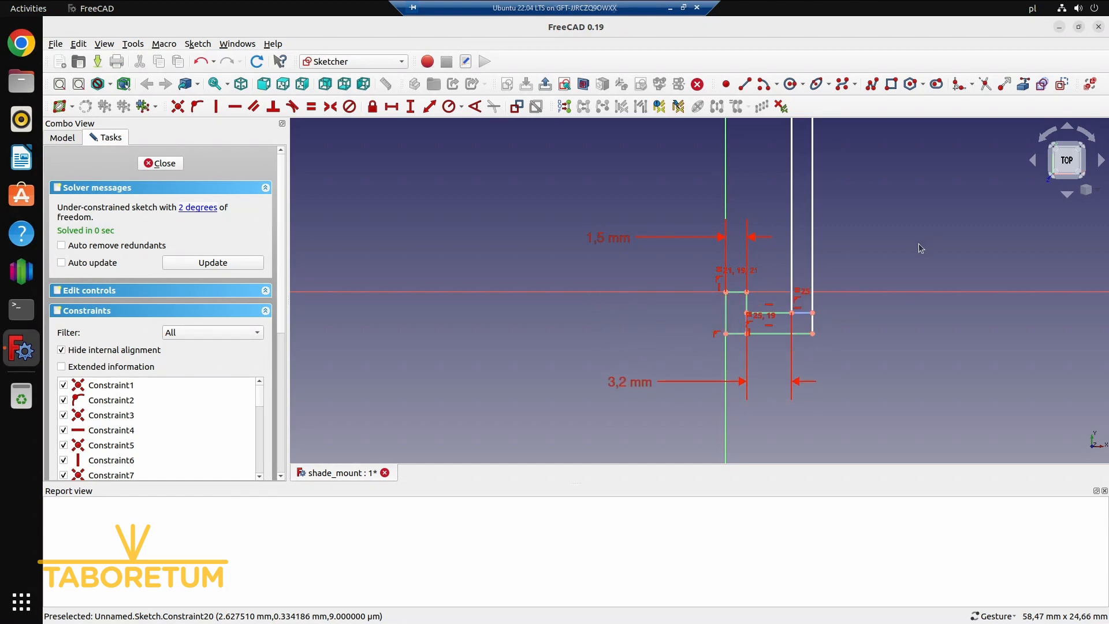
Shorten the long leg so its outer edge ends about 14 mm and its inner edge about 18 mm above the horizontal axis
scroll(859, 248, "up", 2)
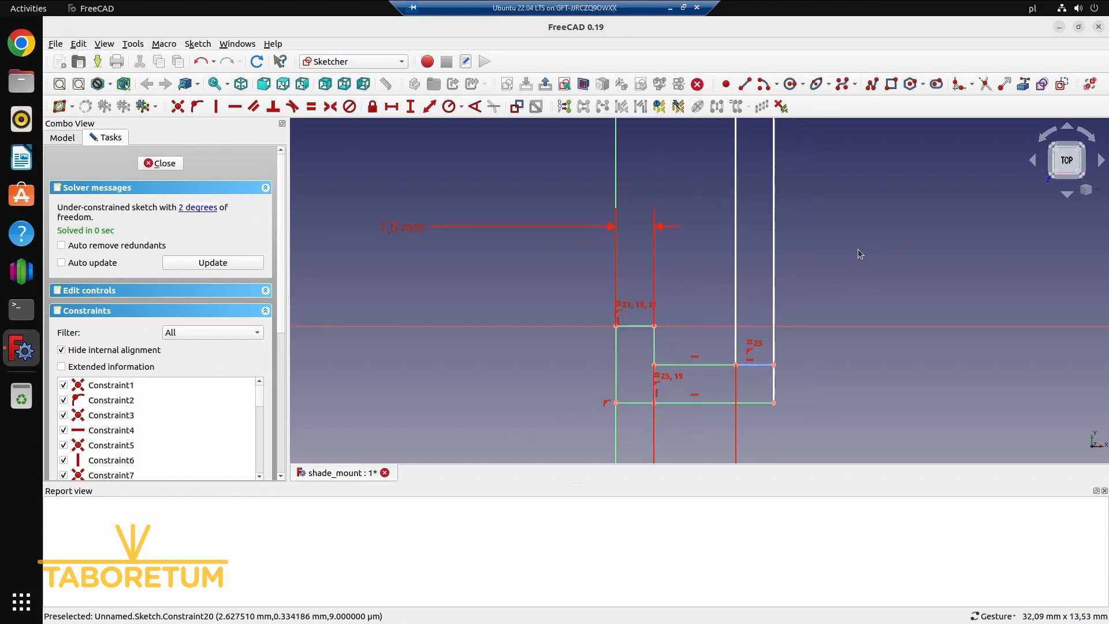
scroll(843, 232, "down", 6)
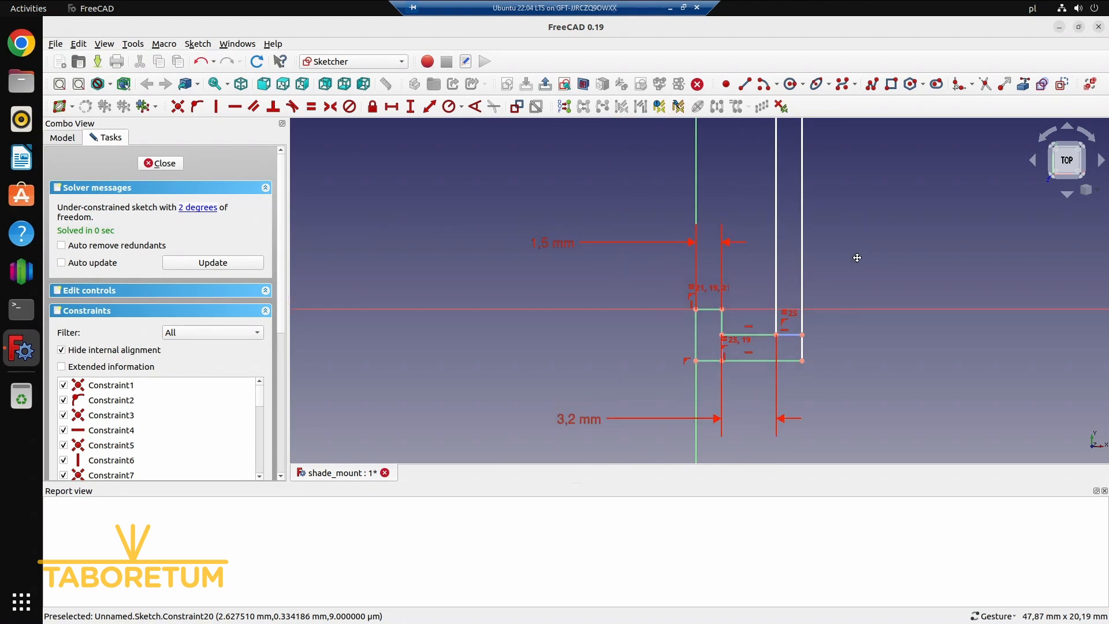
scroll(872, 306, "down", 15)
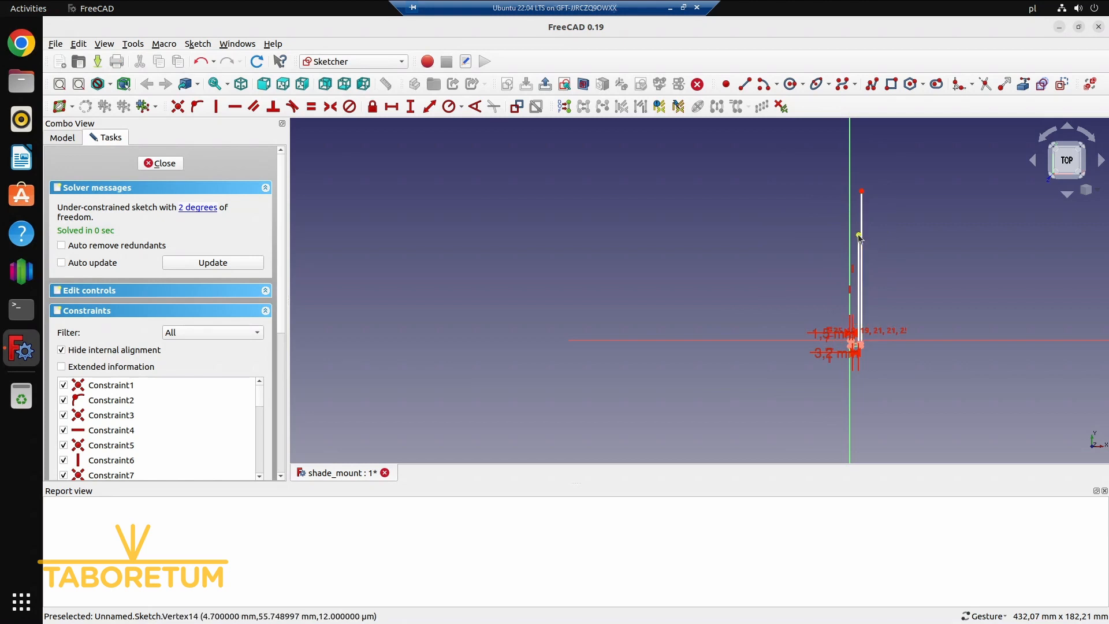
mouse_move(865, 238)
left_mouse_down()
mouse_move(860, 316)
mouse_move(866, 225)
mouse_move(872, 325)
left_mouse_up()
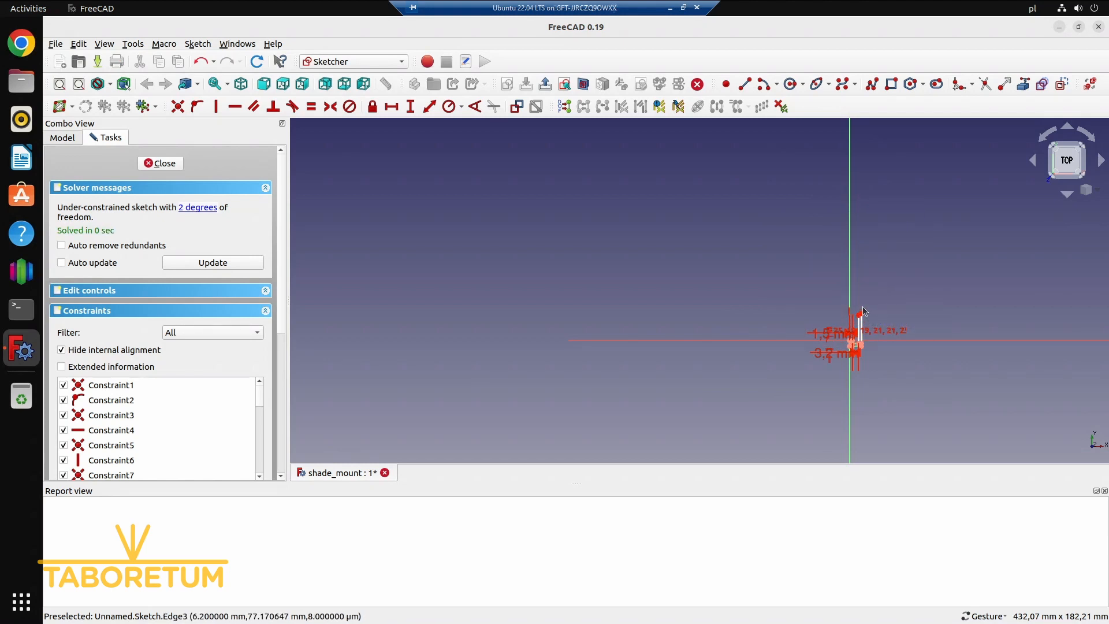
scroll(862, 307, "up", 13)
right_click_drag(863, 241, 856, 219)
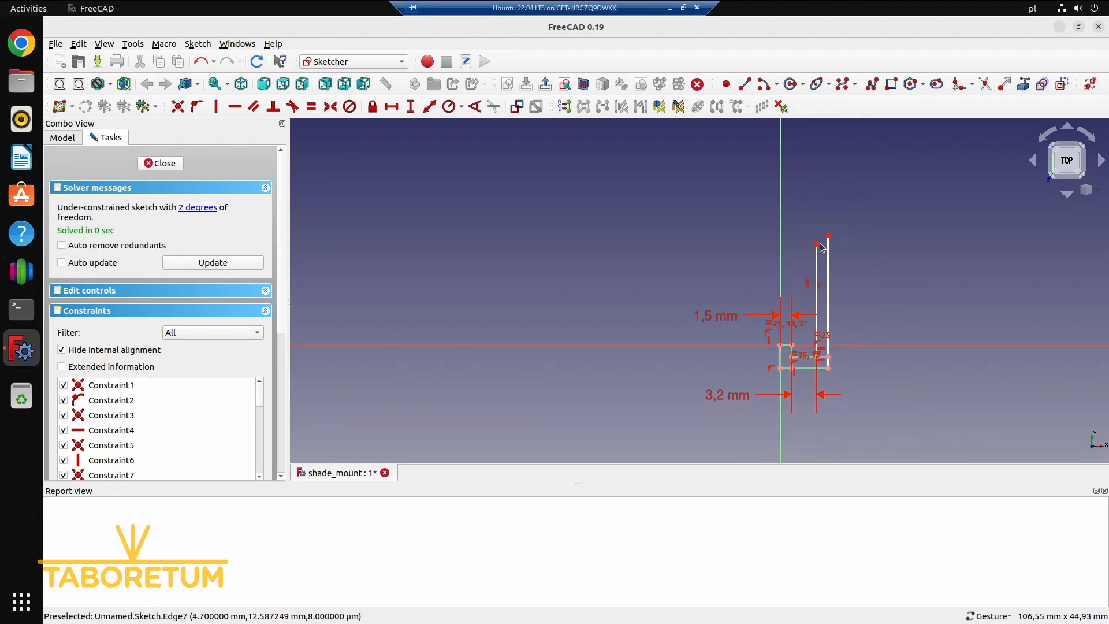
left_click_drag(820, 242, 813, 203)
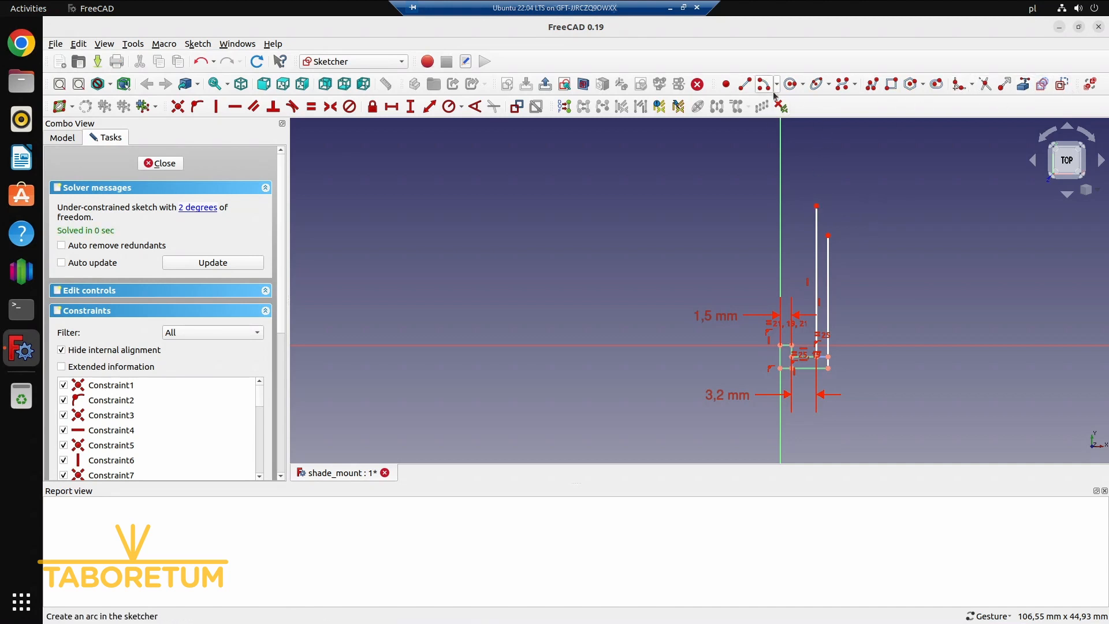
Start a polyline at the inner edge's upper end, stepping about 2.7 mm sideways, down, across to the vertical axis and up along it
left_click(873, 85)
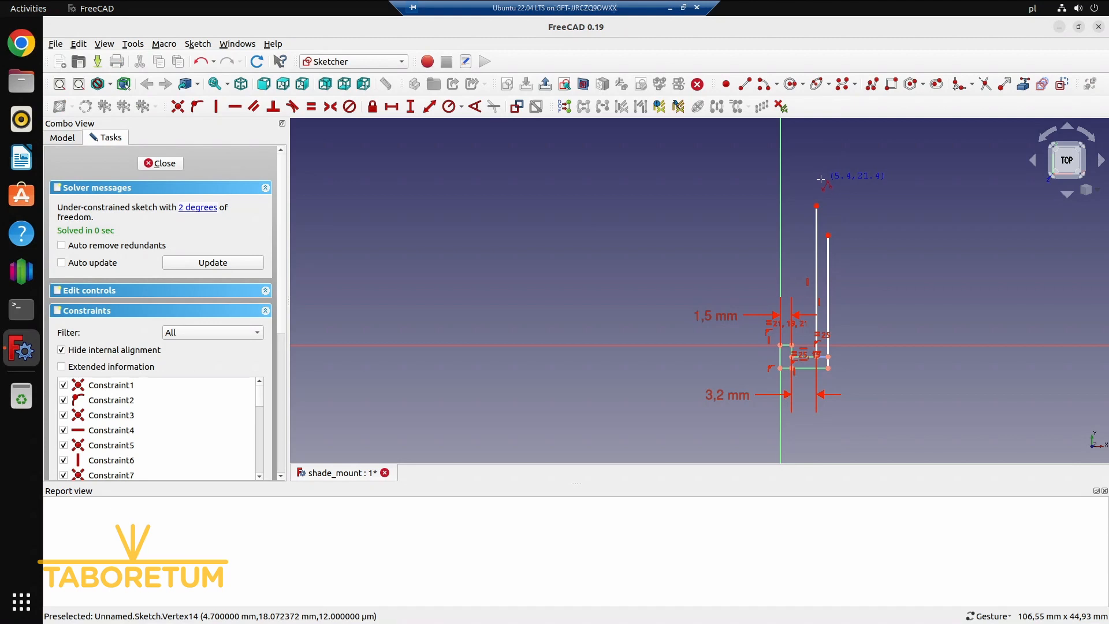
left_click(816, 206)
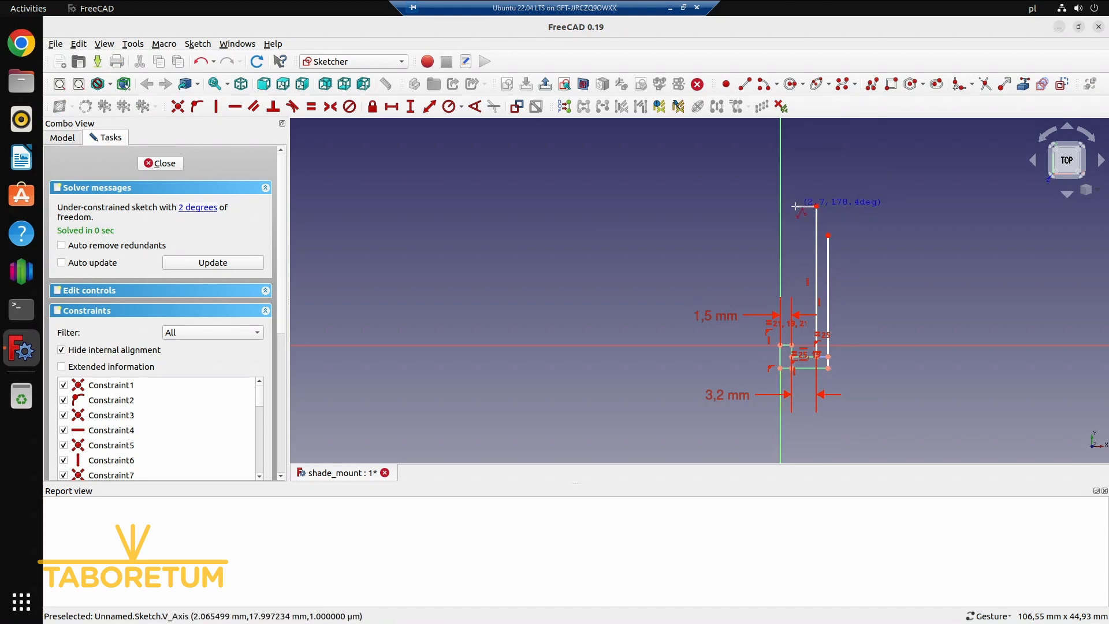
left_click(795, 206)
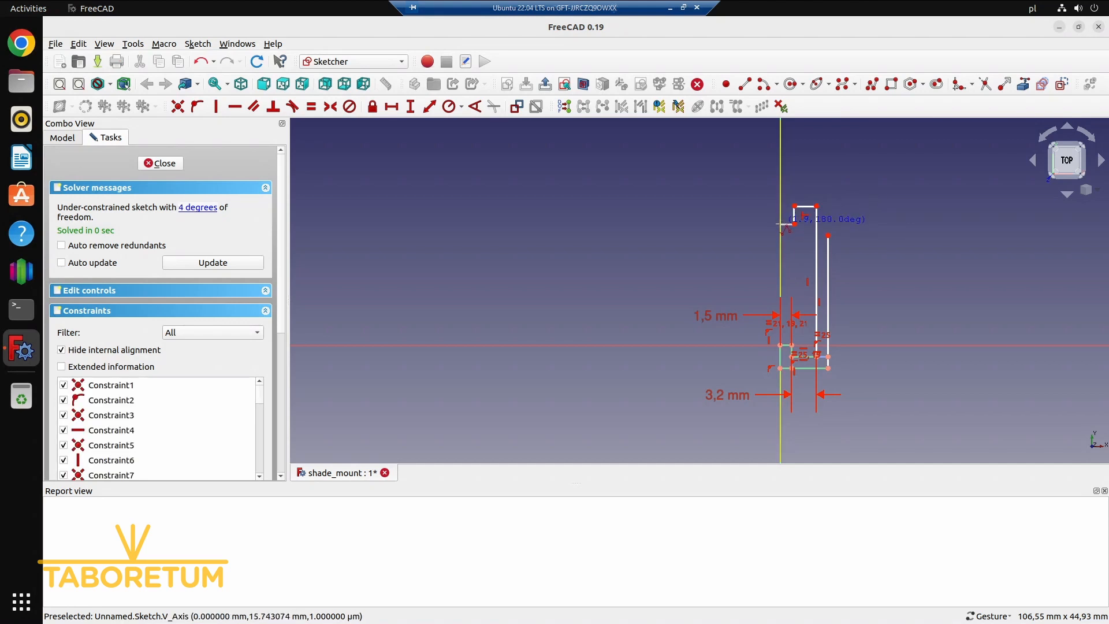
left_click(781, 223)
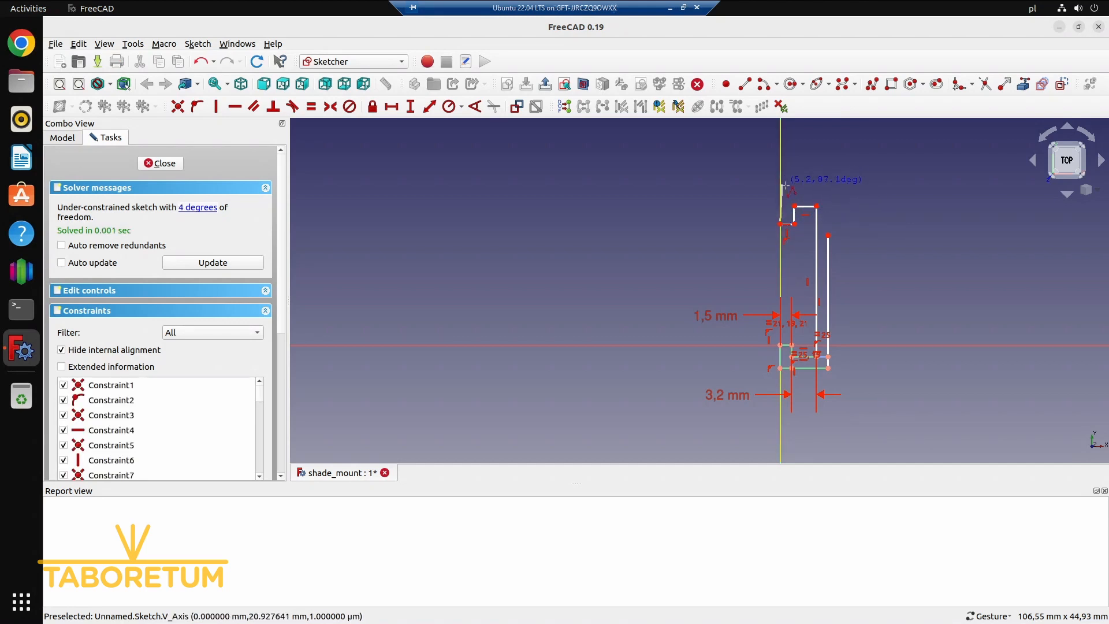
left_click(781, 186)
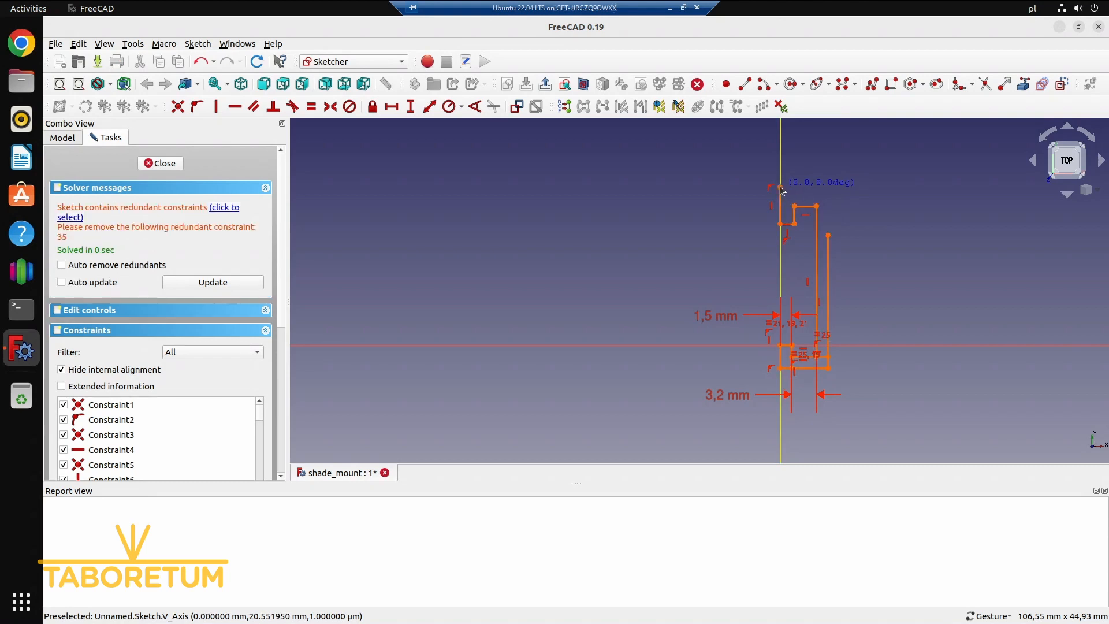
Continue the polyline about 4.7 mm away from the vertical axis, about 7 mm up and about 10.9 mm outward
left_click(816, 186)
left_click(816, 132)
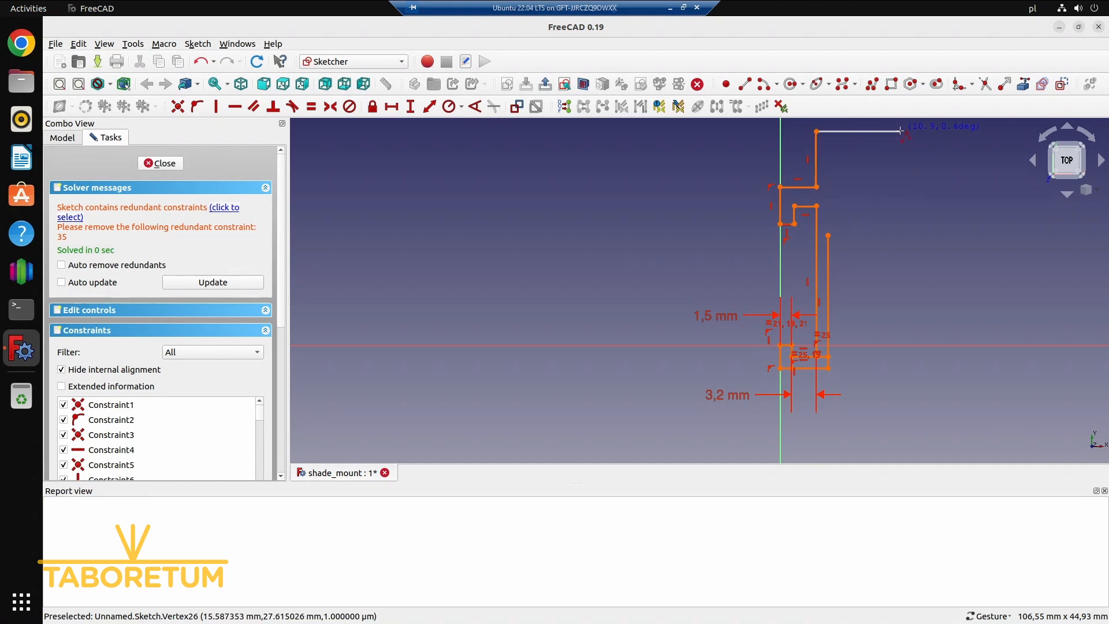
left_click(902, 132)
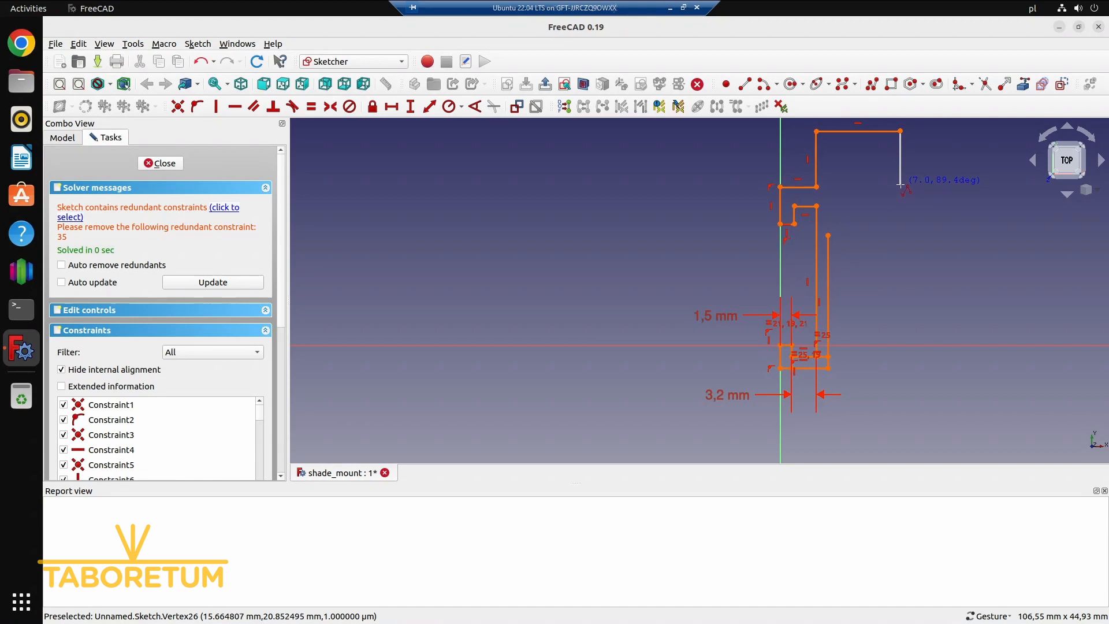
Continue the polyline about 7 mm down, slightly inward, about 5.6 mm up and back parallel to the top edge, outlining a thin hook
left_click(900, 185)
left_click(892, 185)
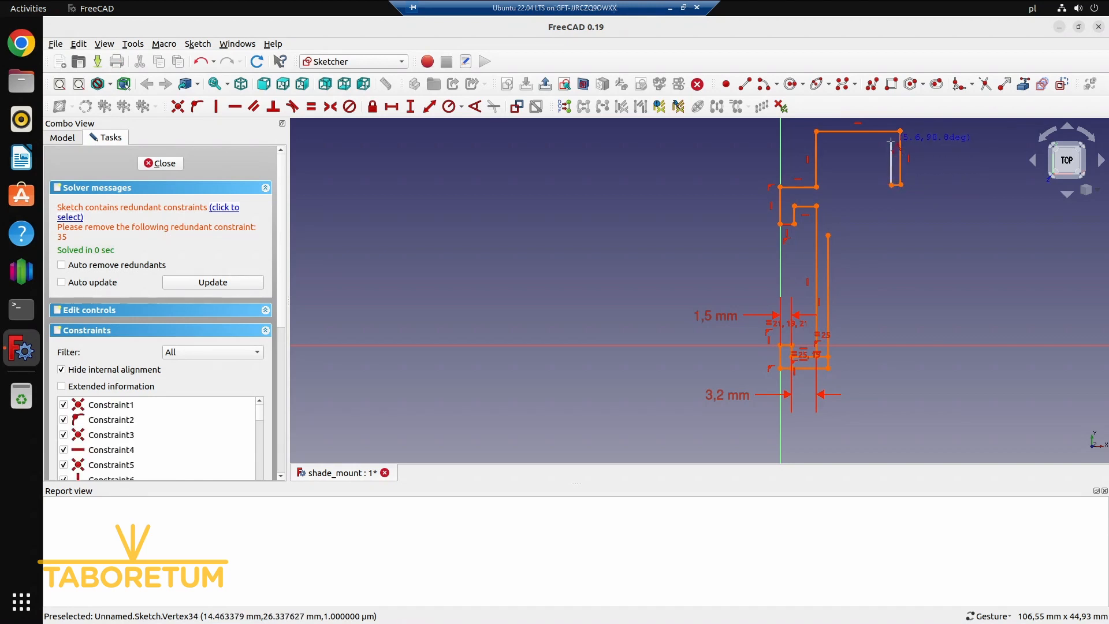
left_click(891, 141)
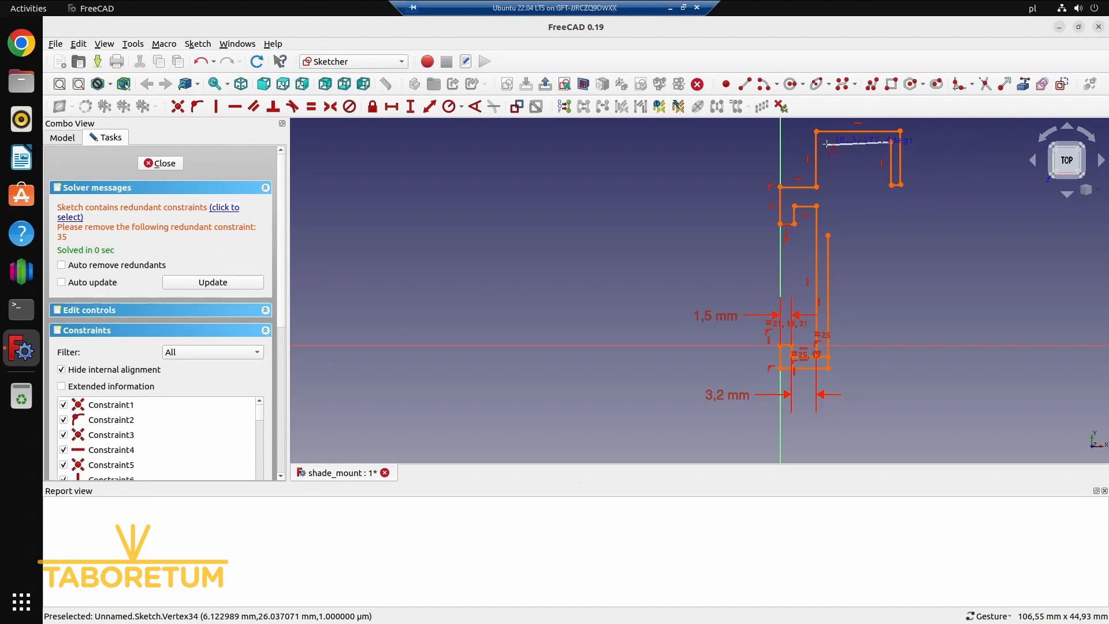
left_click(828, 144)
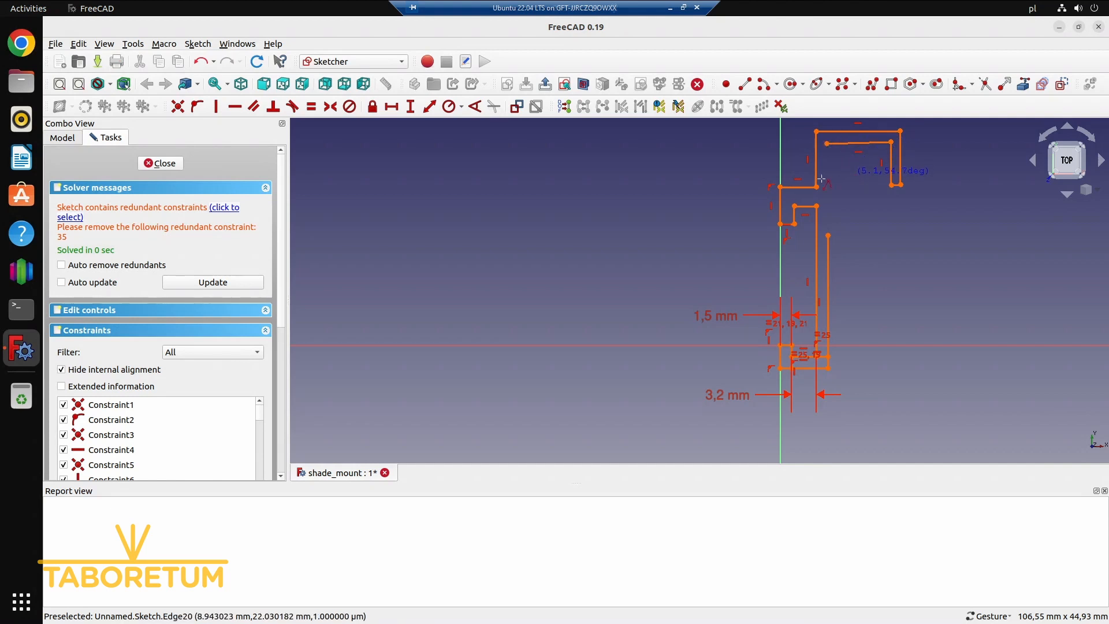
Select the redundant vertical constraint on the polyline segment along the vertical axis and delete it
left_click(232, 209)
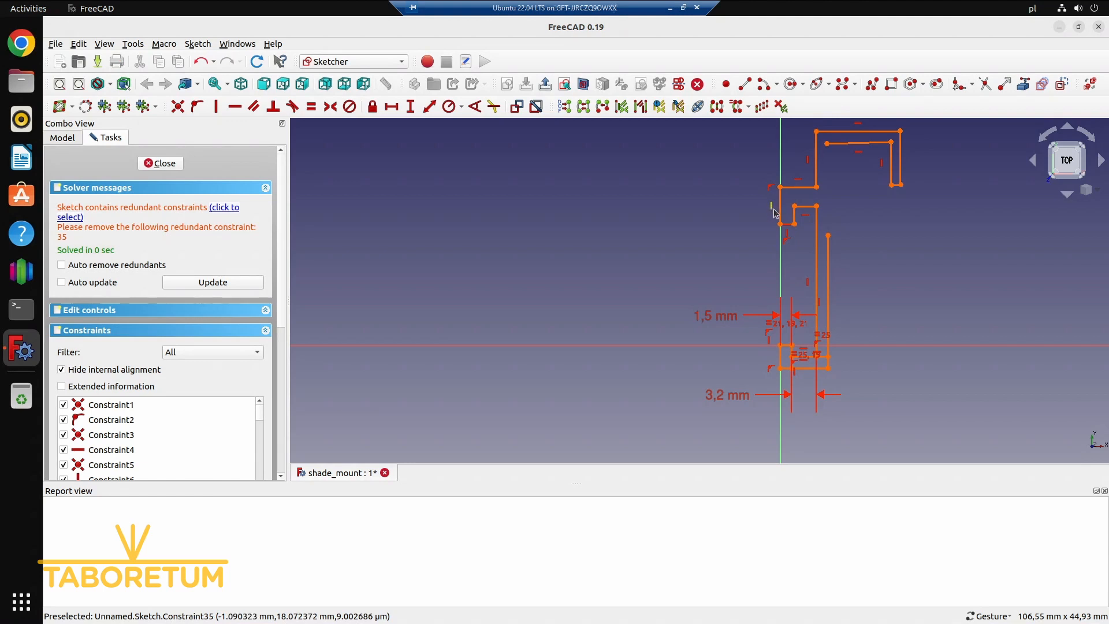
left_click(221, 212)
key("Delete")
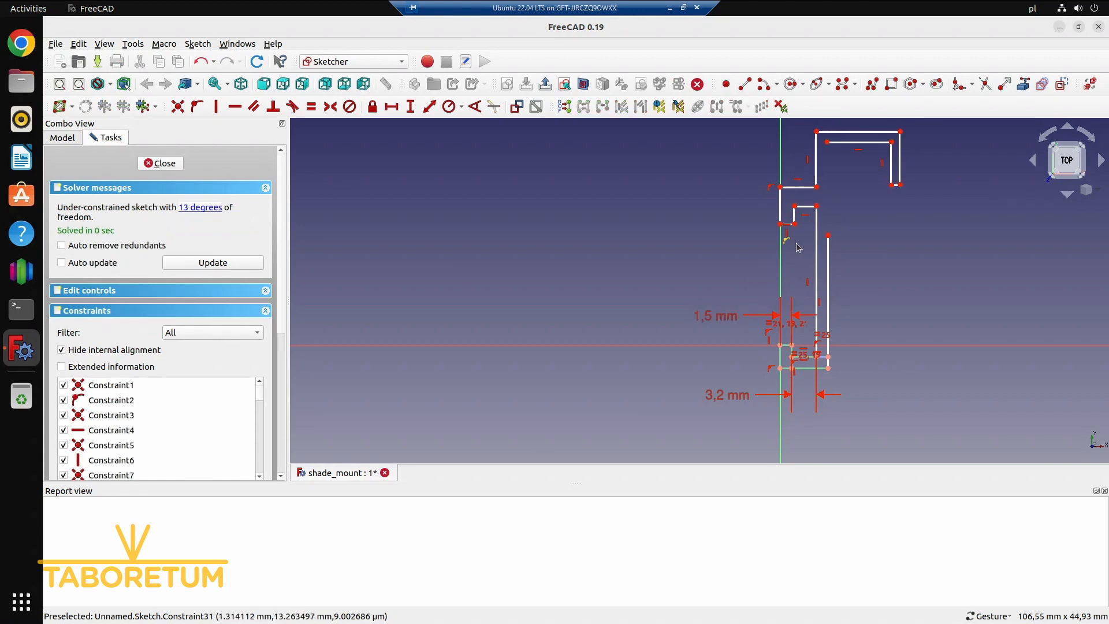
Join the outer wall line's upper end to the hook's open inner corner with a coincident constraint, and raise the hook's inner edge just below the top edge
left_click(829, 236)
left_click(828, 143)
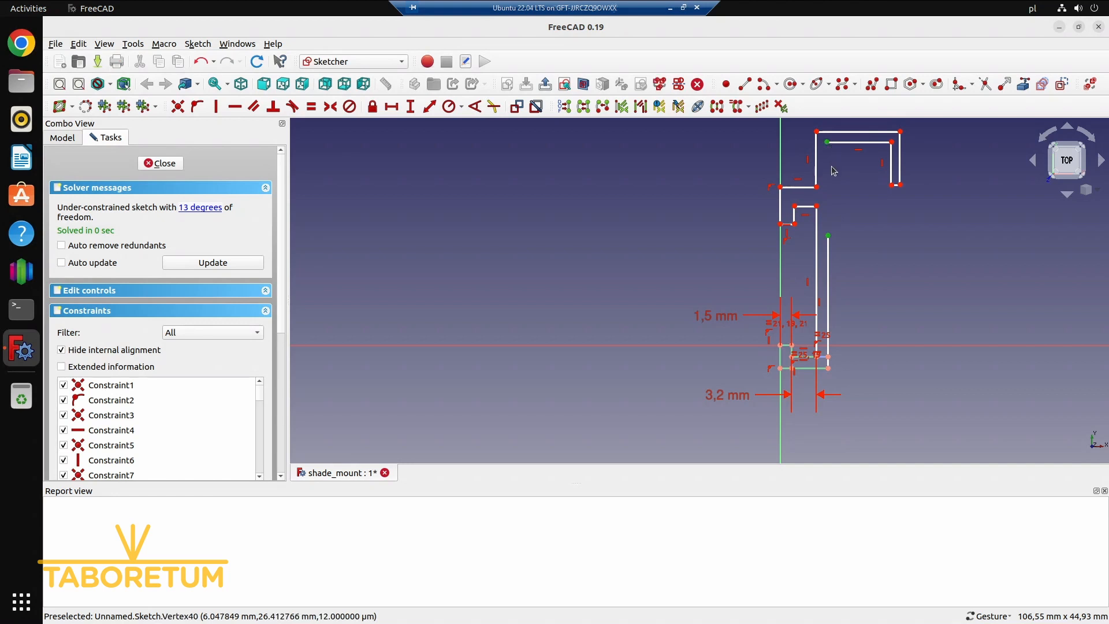
key("c")
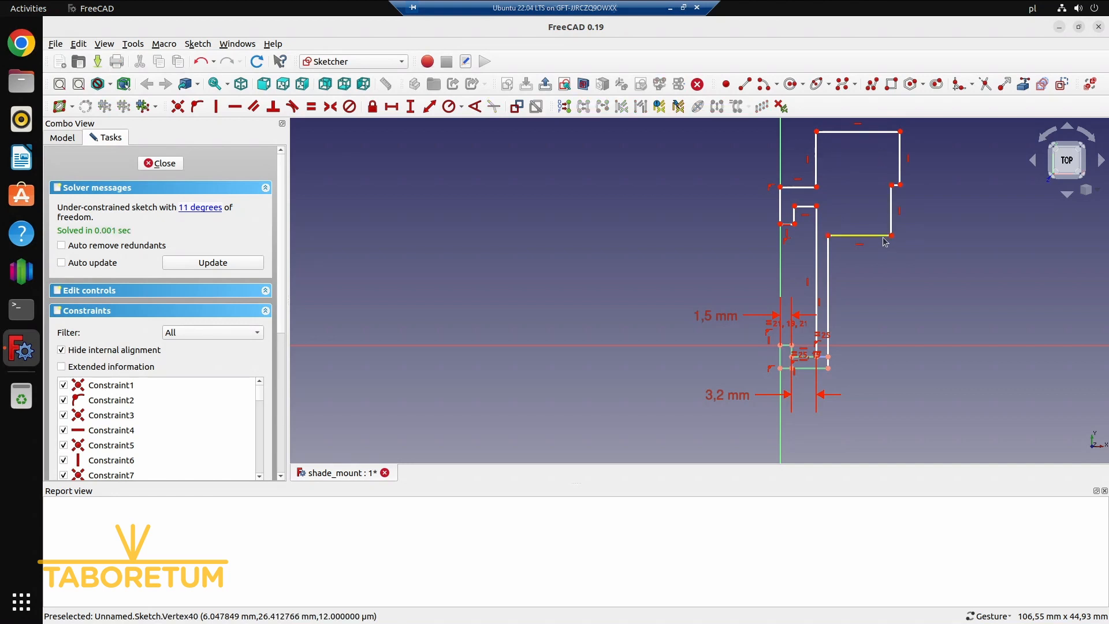
left_click_drag(884, 241, 884, 151)
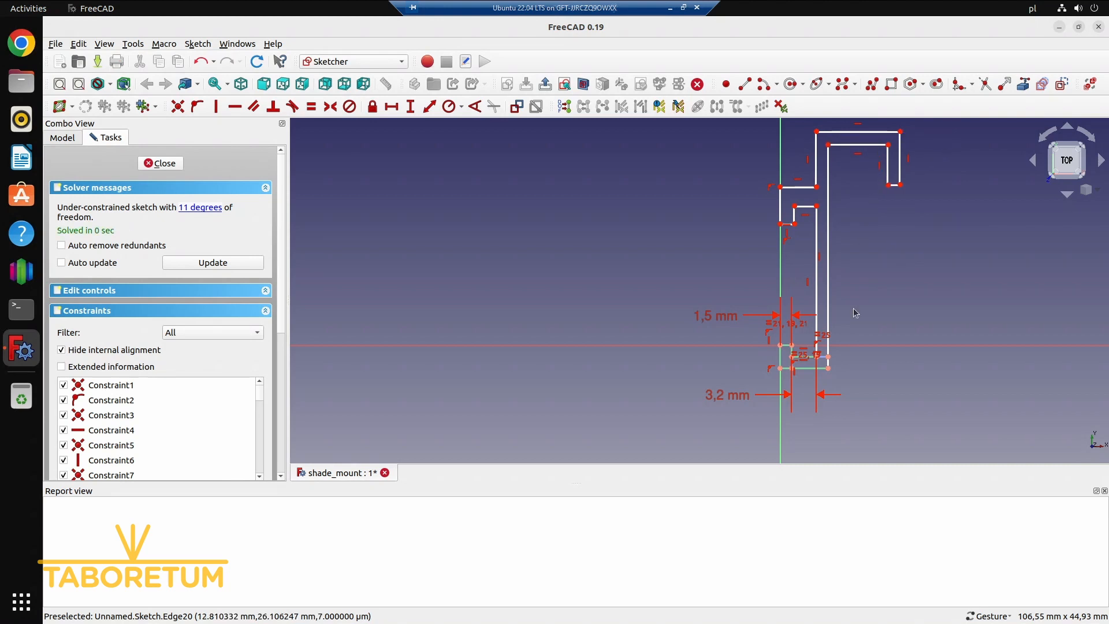
Make the small lip's vertical inner edge equal in length to the hook's end edge
left_click(786, 346)
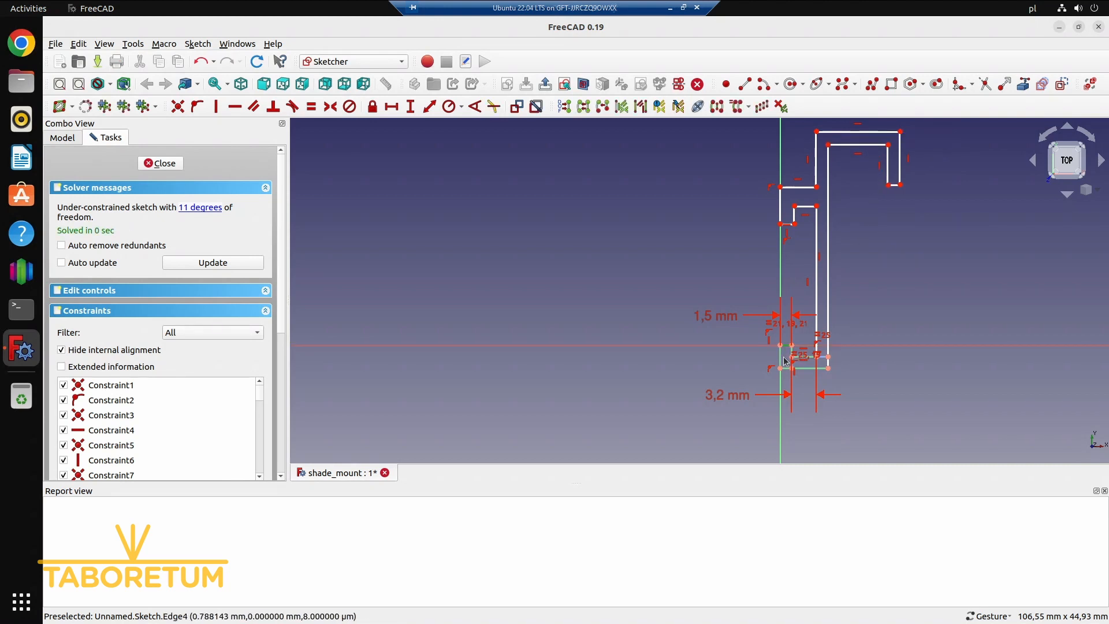
left_click(789, 229)
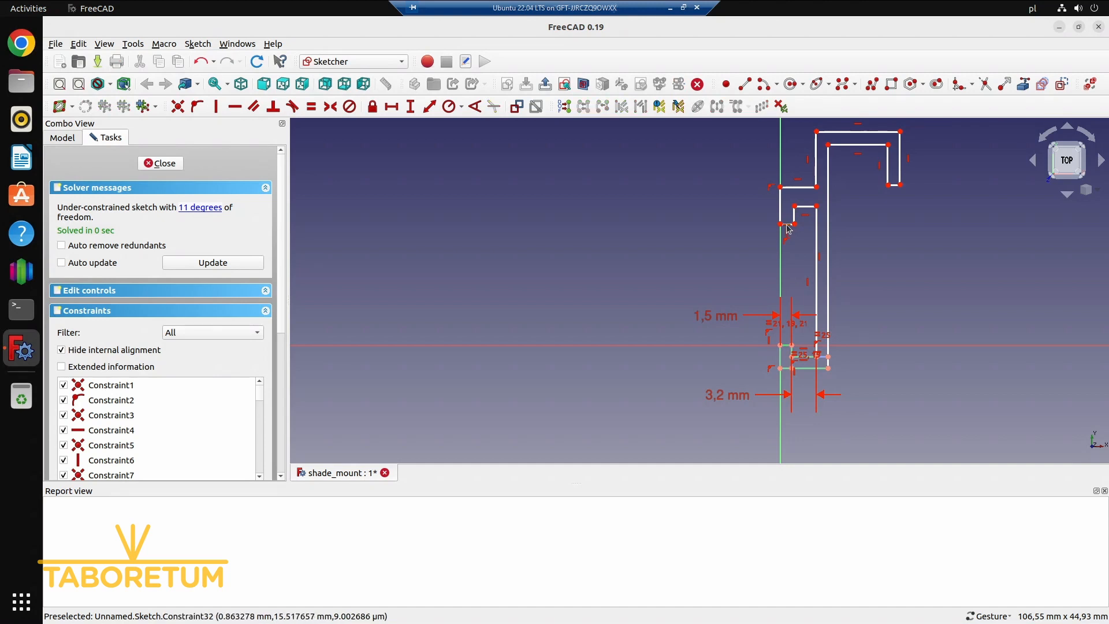
left_click(794, 218)
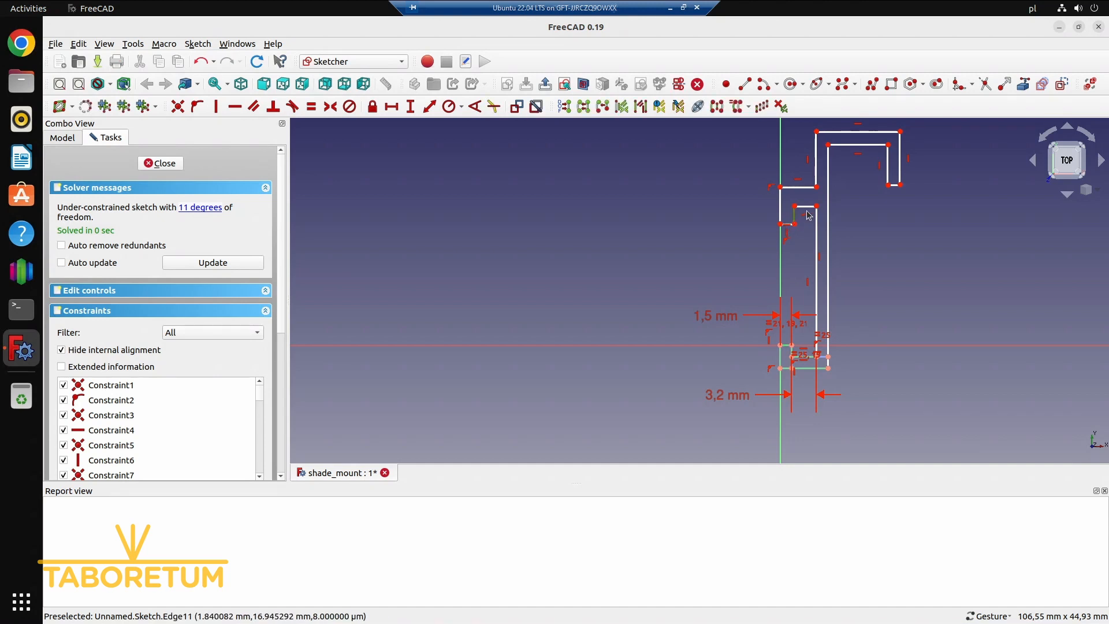
left_click(896, 186)
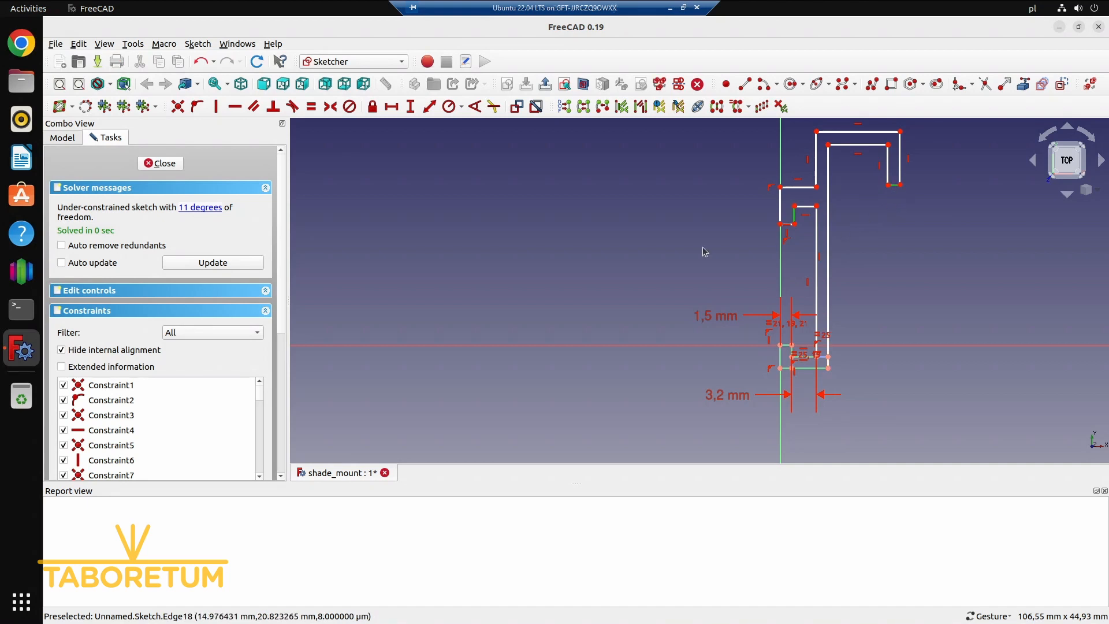
left_click(311, 106)
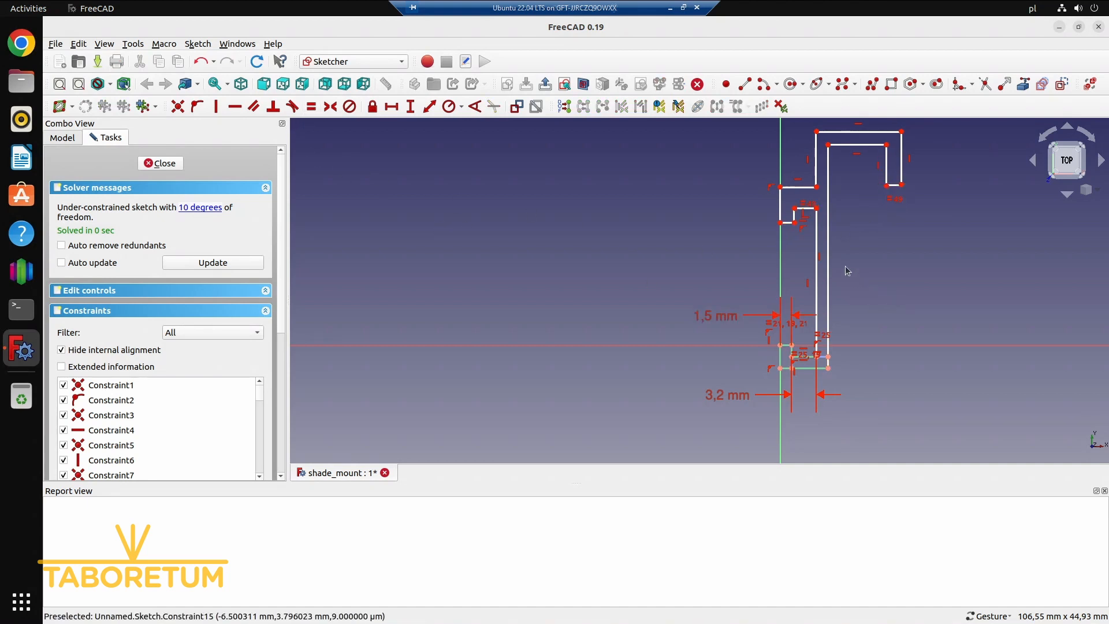
Make the lip's lower edge equal to its vertical inner edge, and shift the lip's upper horizontal edge slightly upward
scroll(845, 265, "up", 1)
right_click_drag(865, 245, 854, 281)
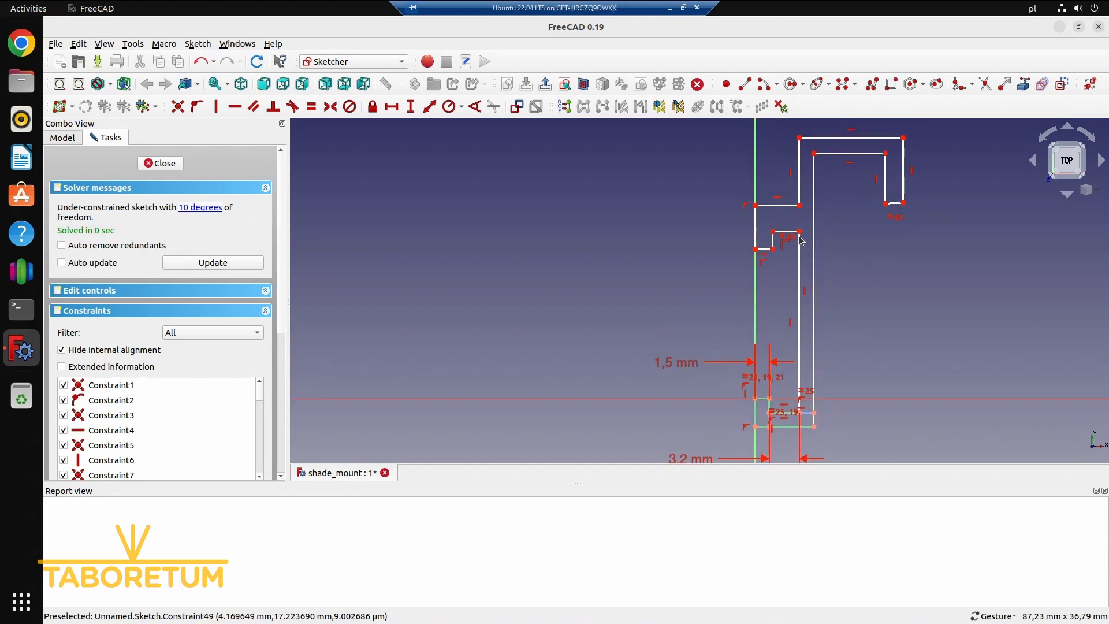
left_click_drag(801, 232, 802, 234)
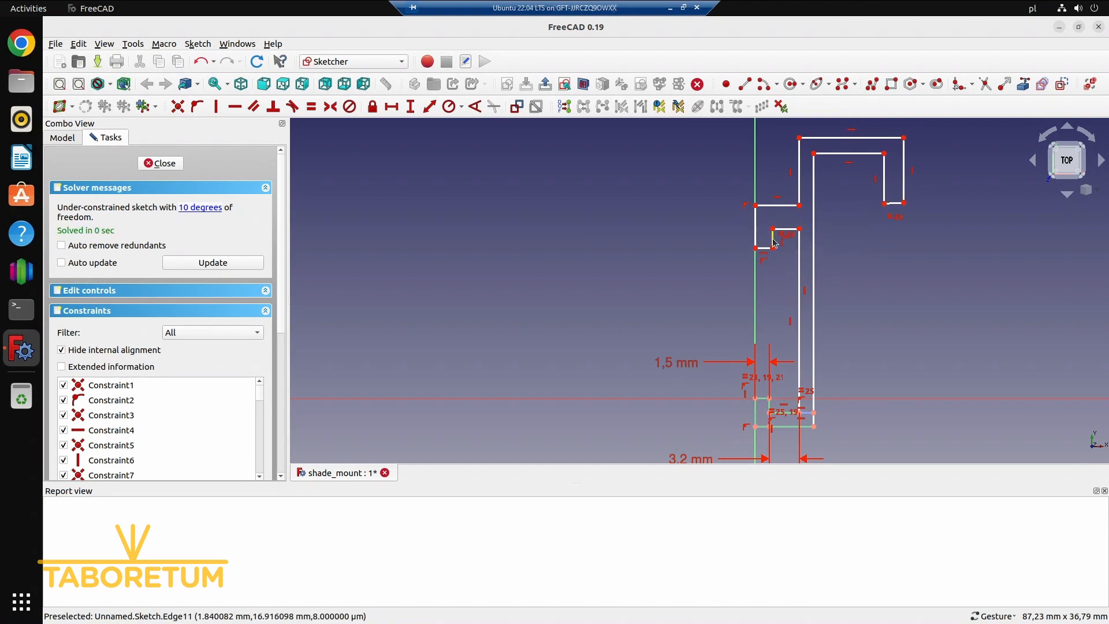
left_click(774, 239)
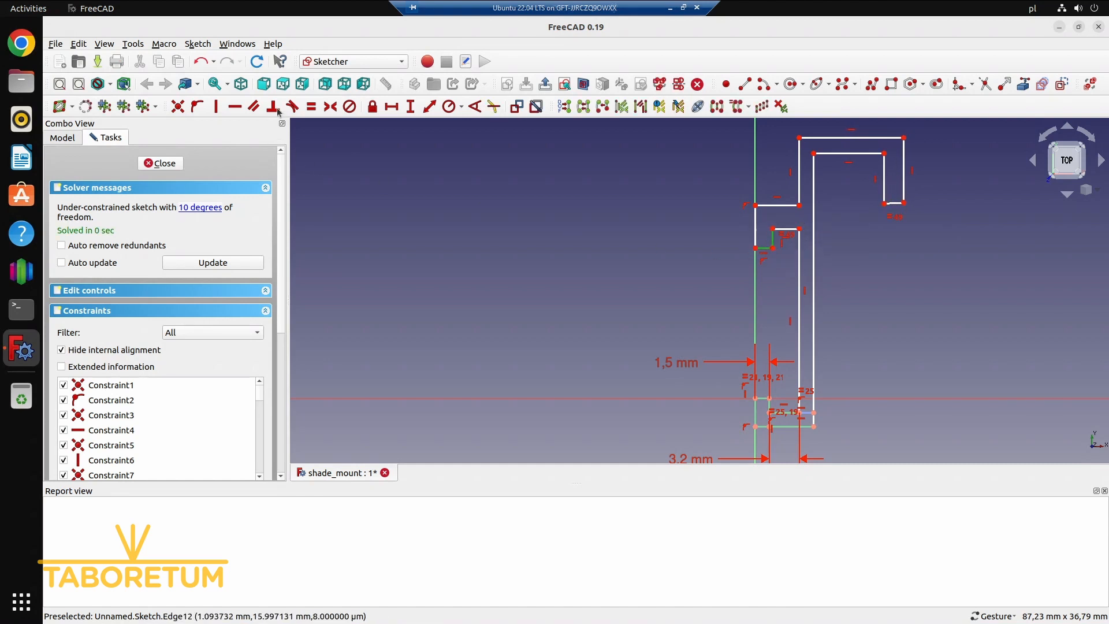
left_click(311, 106)
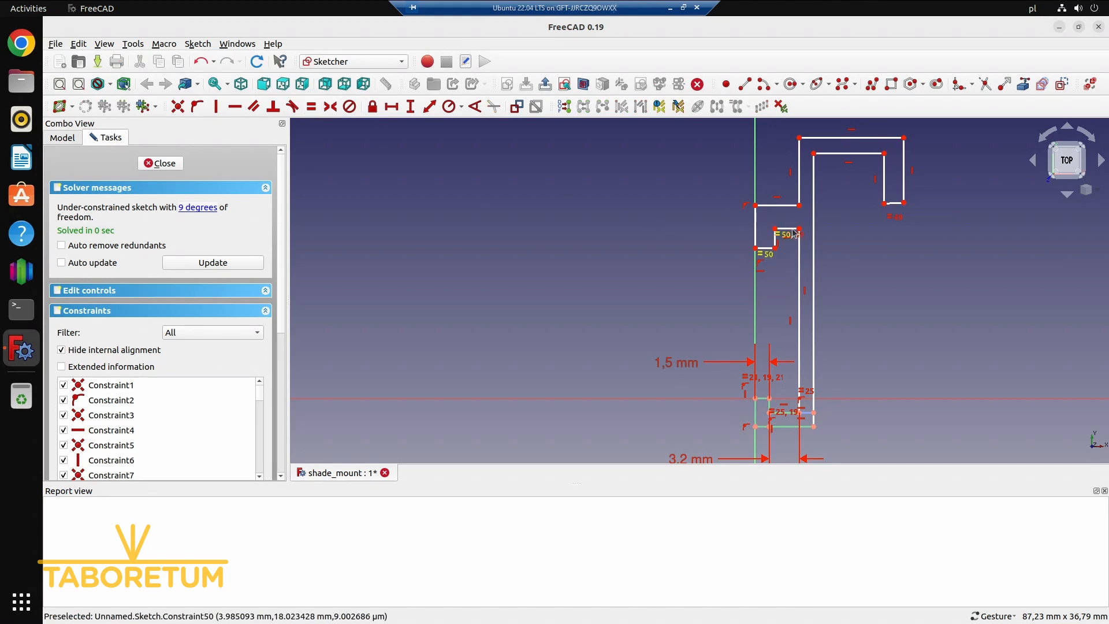
left_click_drag(787, 233, 786, 225)
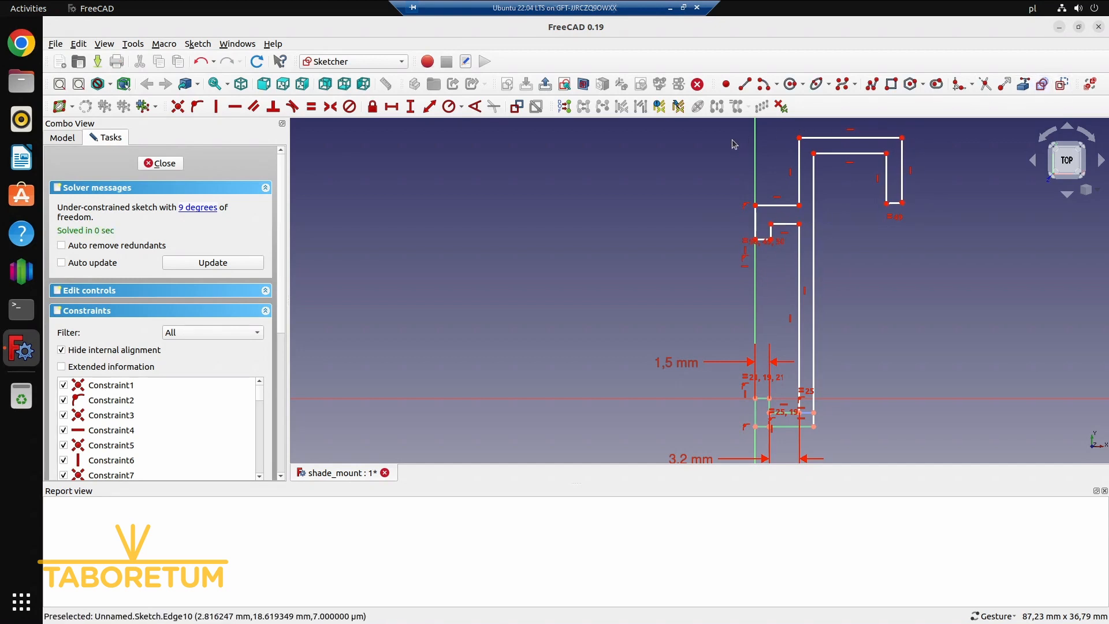
Draw a construction line joining the lip's two right-hand corners, make it equal to the lip's vertical inner edge, and move the lip slightly down
left_click(745, 85)
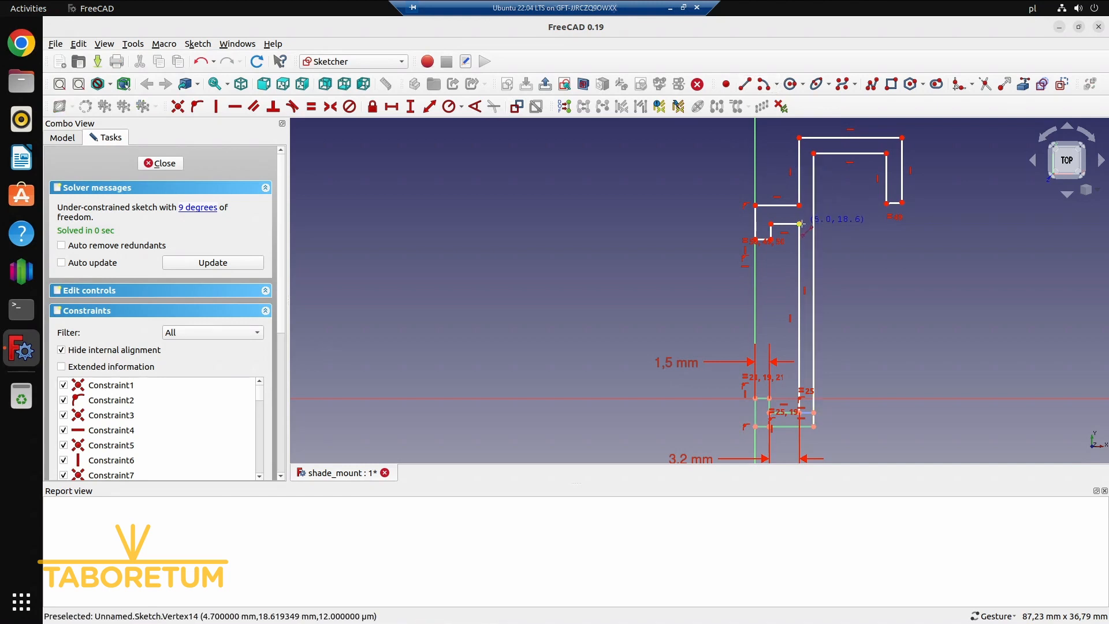
left_click(800, 223)
left_click(800, 205)
right_click(785, 231)
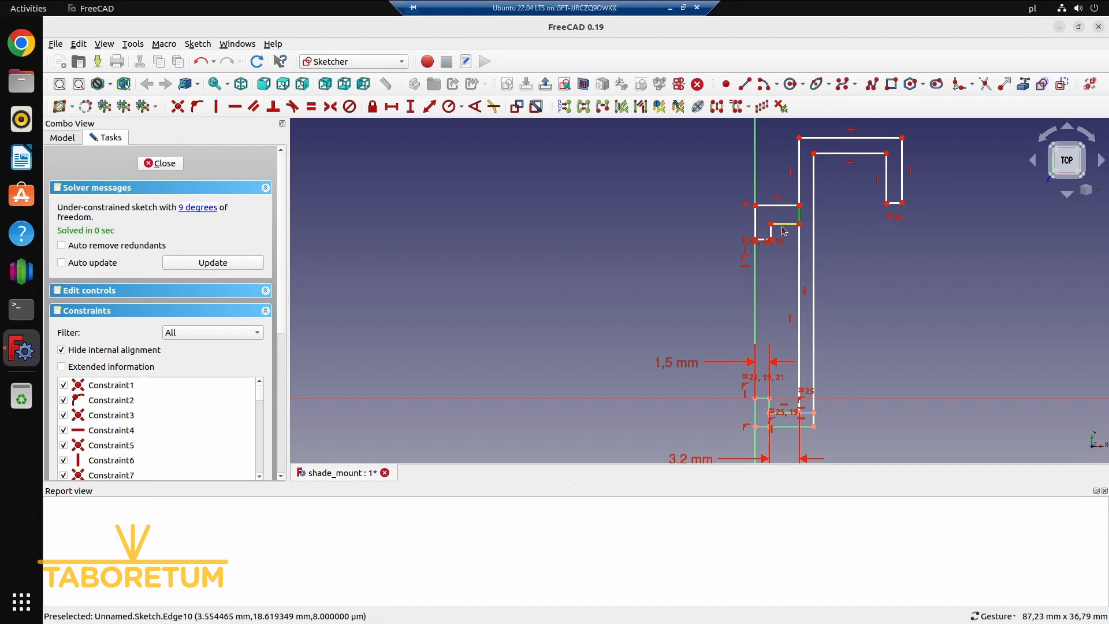
left_click(774, 235)
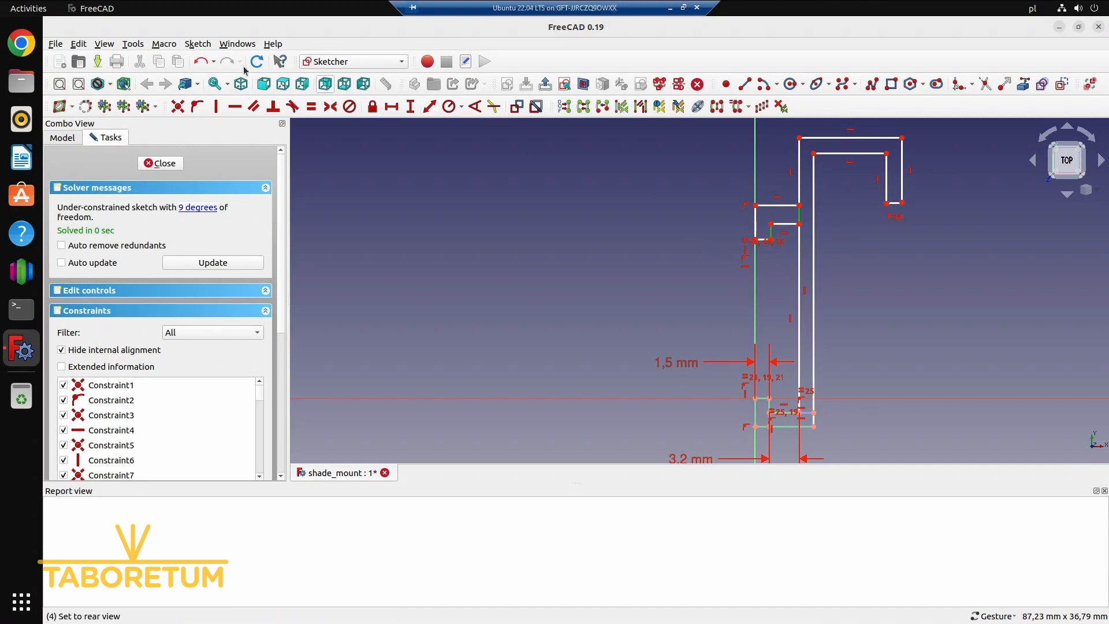
left_click(311, 107)
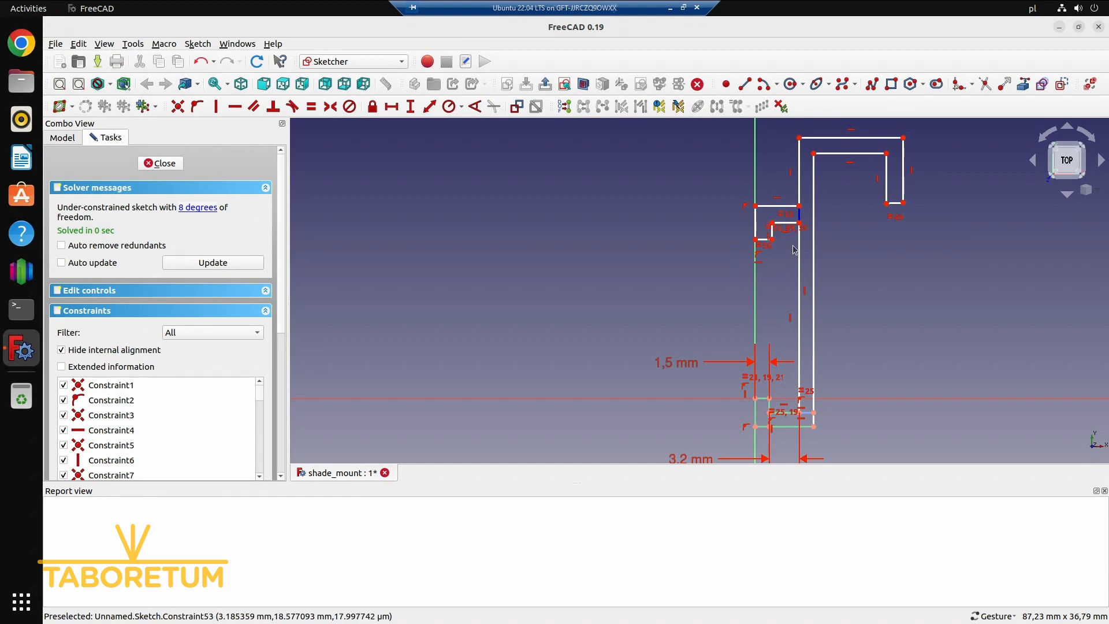
mouse_move(799, 232)
left_mouse_down()
mouse_move(797, 250)
mouse_move(801, 222)
mouse_move(799, 251)
mouse_move(806, 180)
mouse_move(804, 232)
left_mouse_up()
Shift the hook's end slightly inward and constrain its end edge horizontal
mouse_move(888, 205)
left_mouse_down()
mouse_move(867, 210)
mouse_move(874, 219)
mouse_move(877, 198)
mouse_move(880, 207)
left_mouse_up()
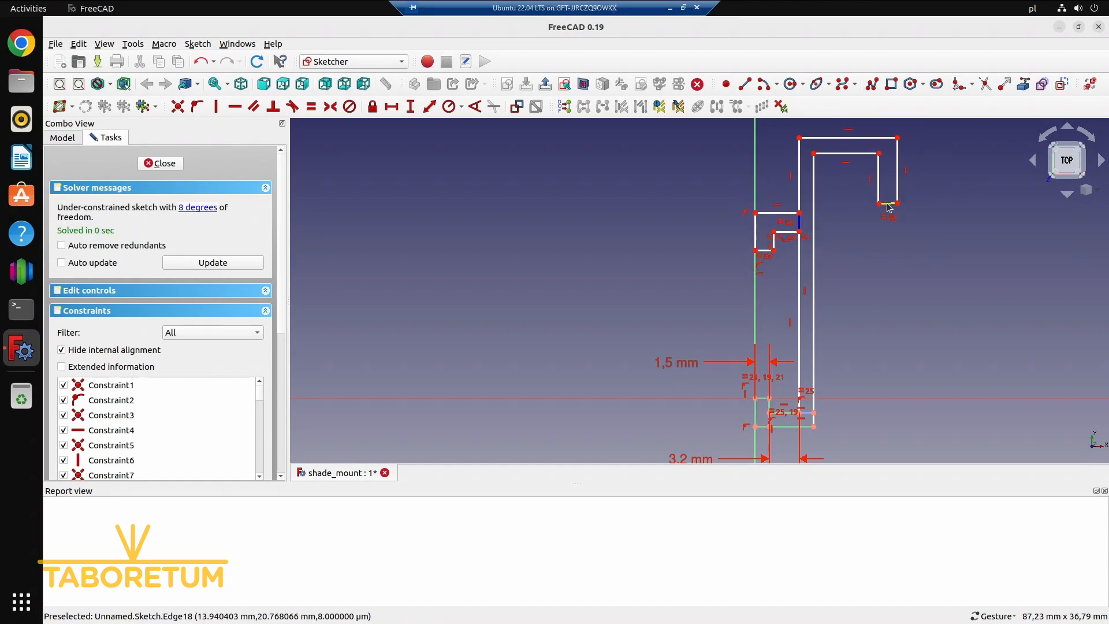
left_click(889, 204)
left_click(235, 106)
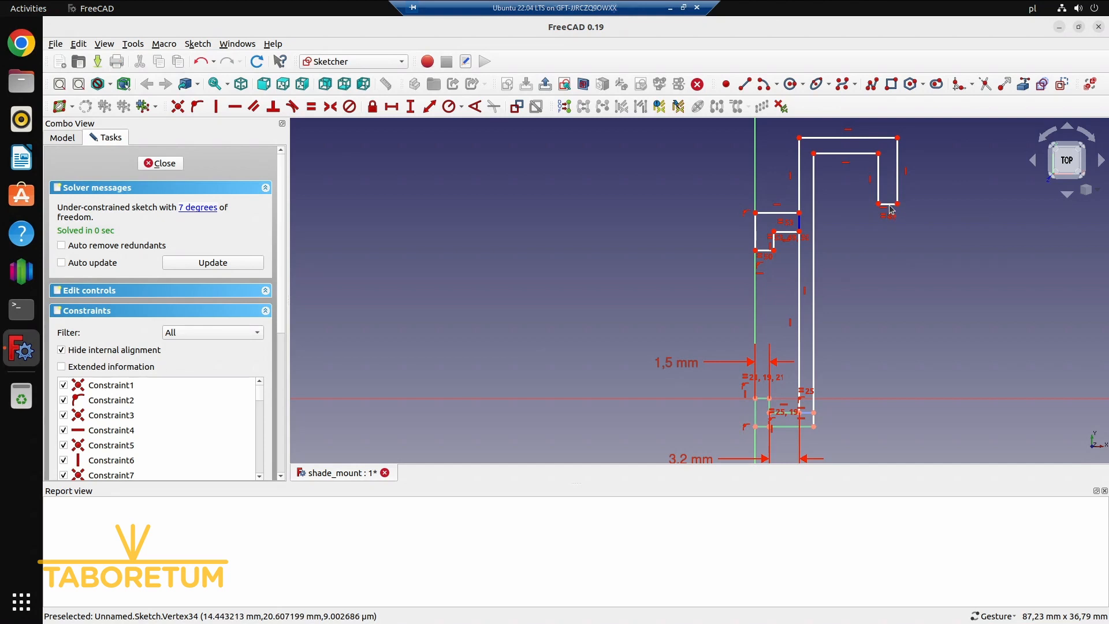
Try to make the hook's end edge and the lip's lower edge equal to the 1.5 mm edge on the horizontal axis
scroll(891, 209, "up", 4)
scroll(702, 297, "down", 1)
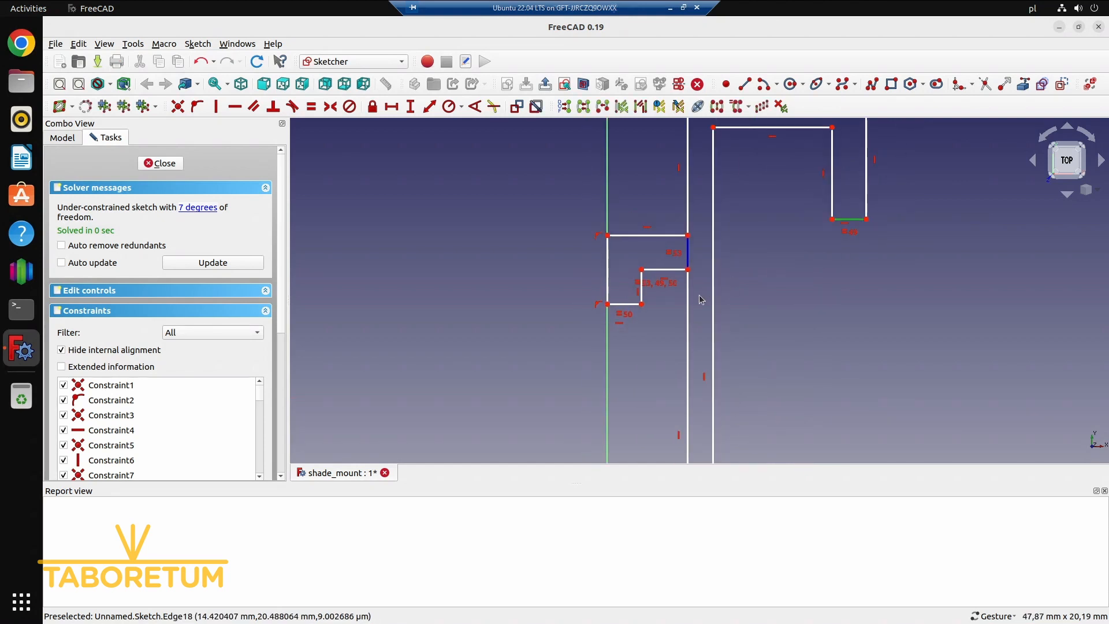
scroll(700, 300, "down", 2)
scroll(668, 339, "down", 1)
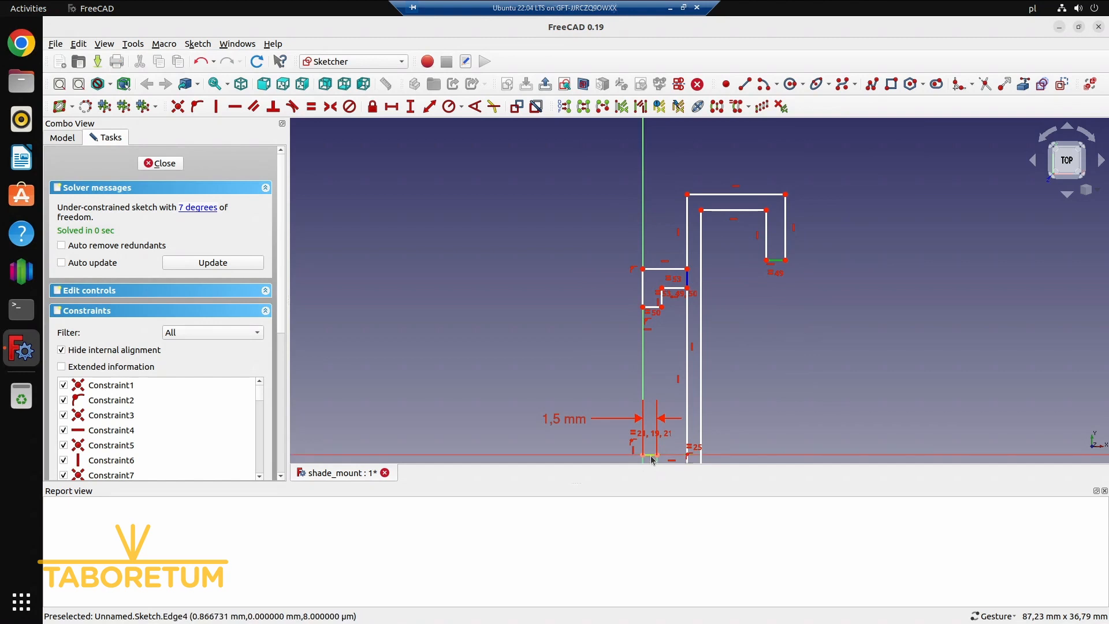
left_click(651, 456)
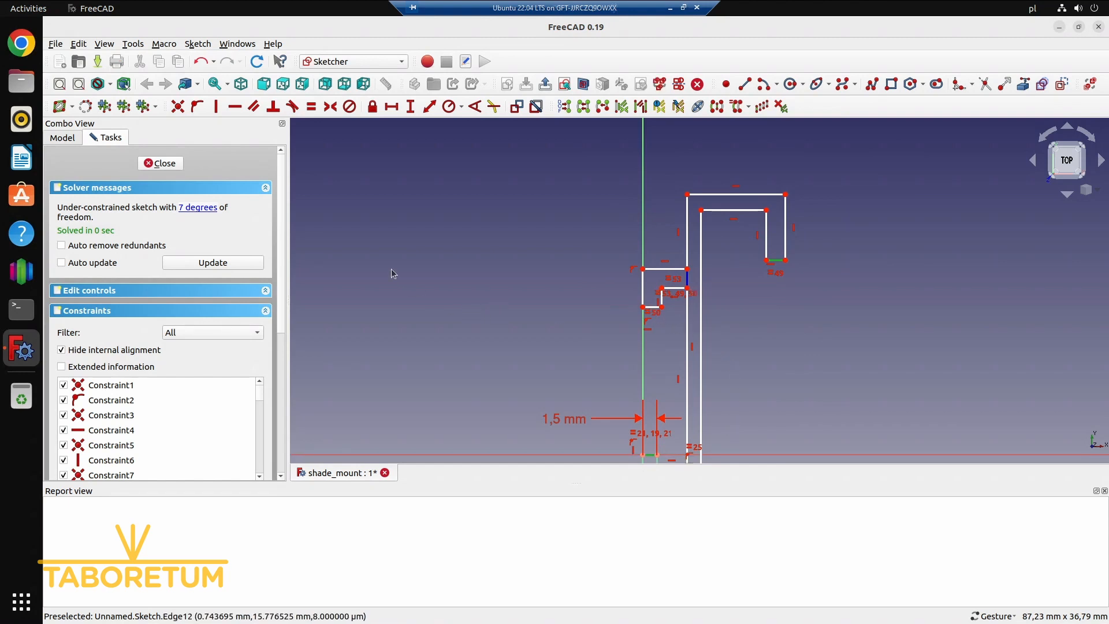
left_click(651, 309)
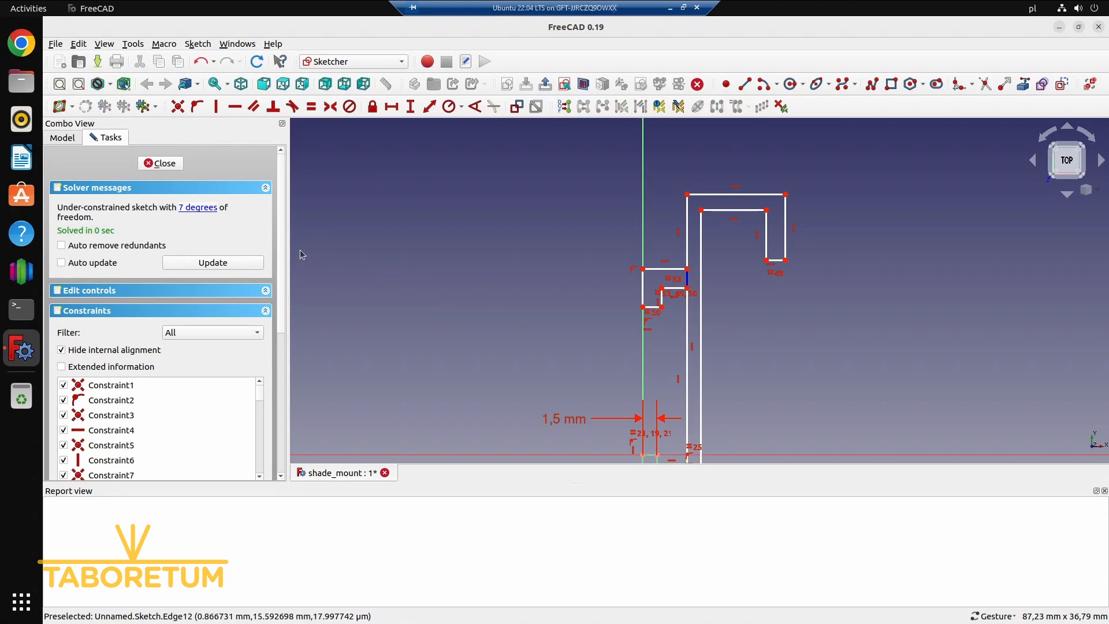
left_click(657, 308)
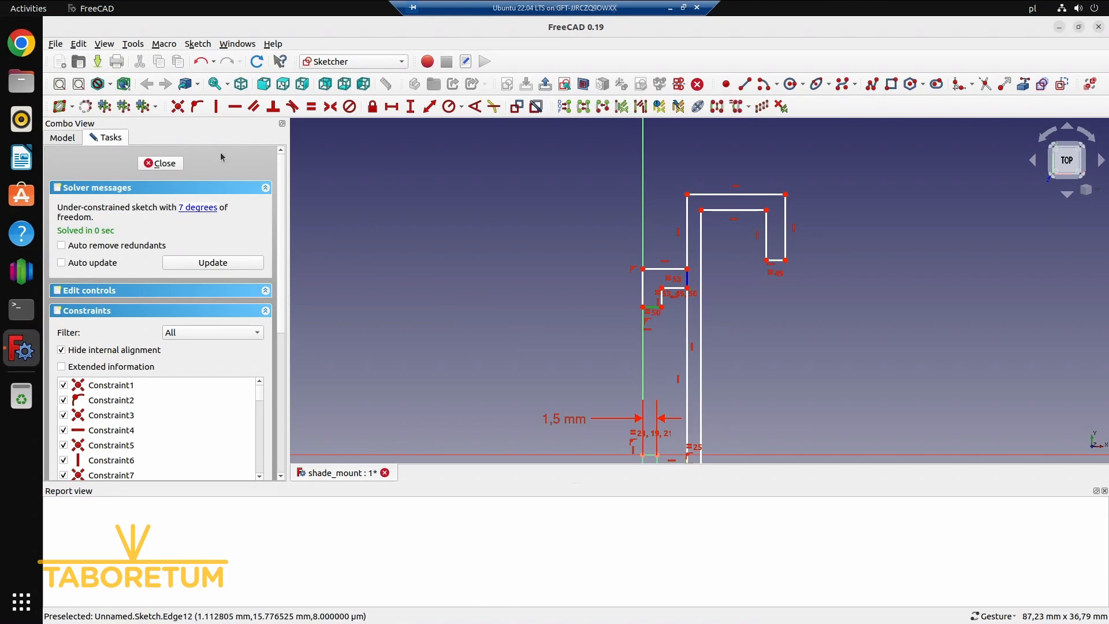
left_click(311, 107)
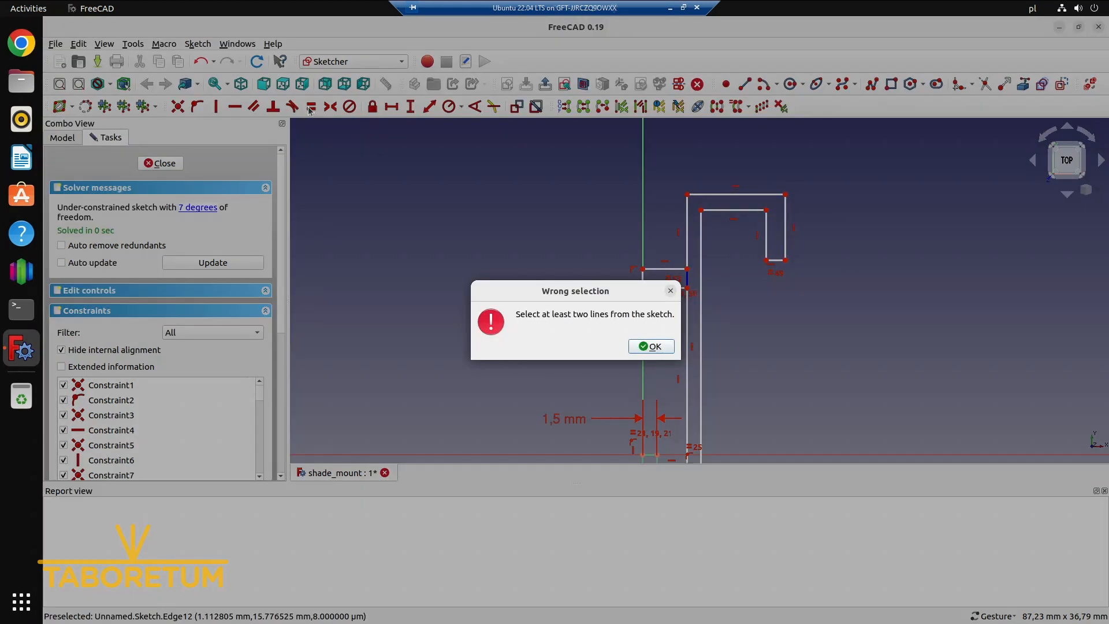
left_click(653, 347)
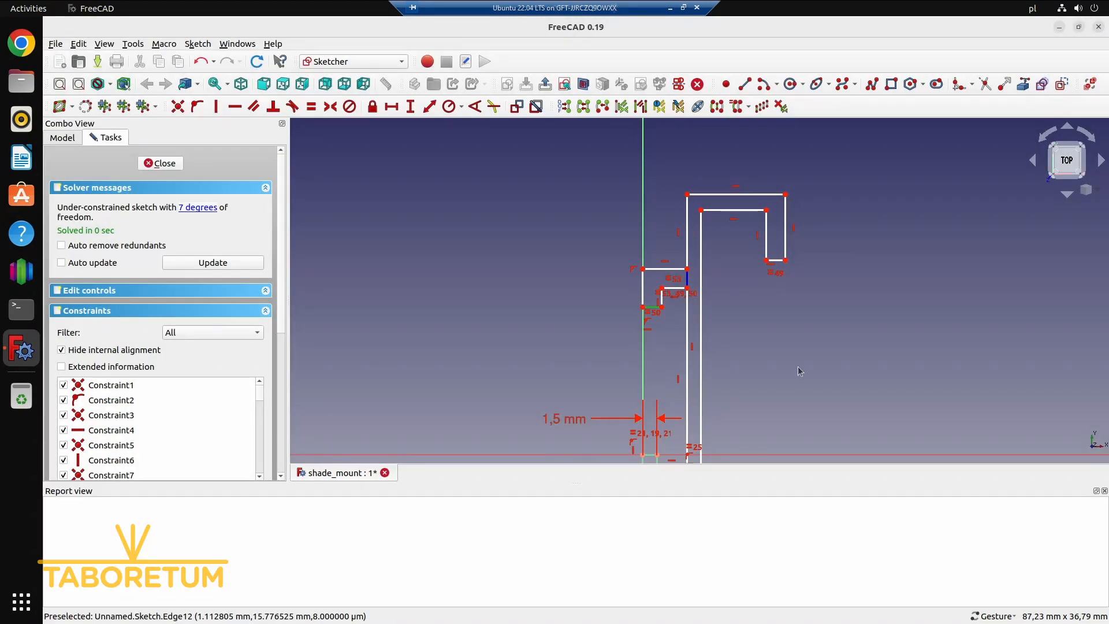
Apply an equality constraint to the hook's end edge, the lip's lower edge and the 1.5 mm edge on the horizontal axis
left_click(649, 455)
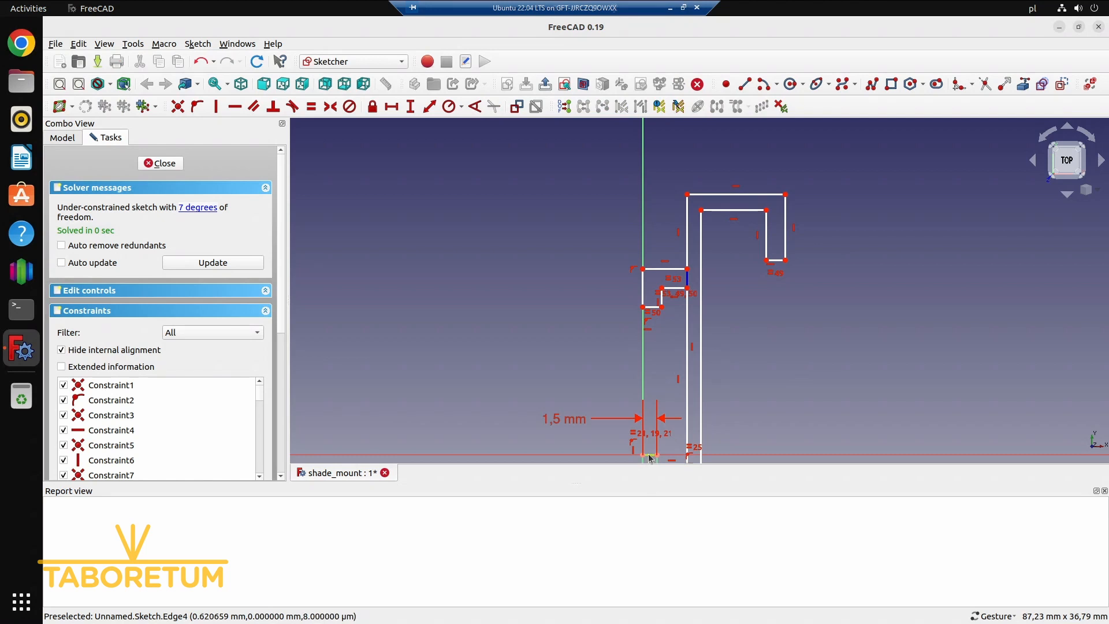
left_click(782, 262)
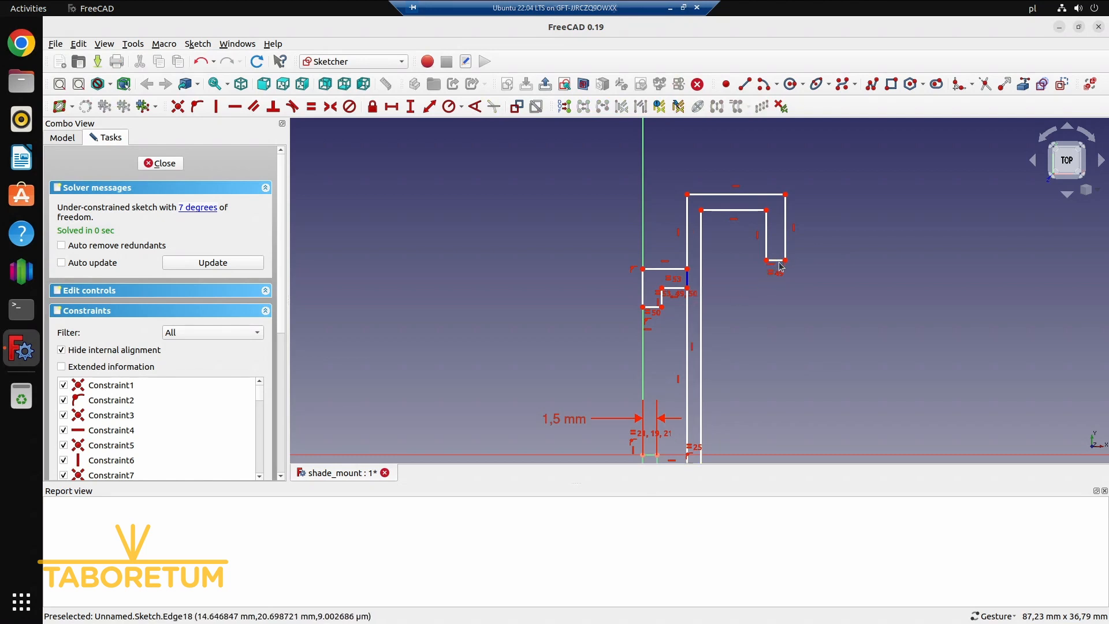
scroll(779, 265, "up", 1)
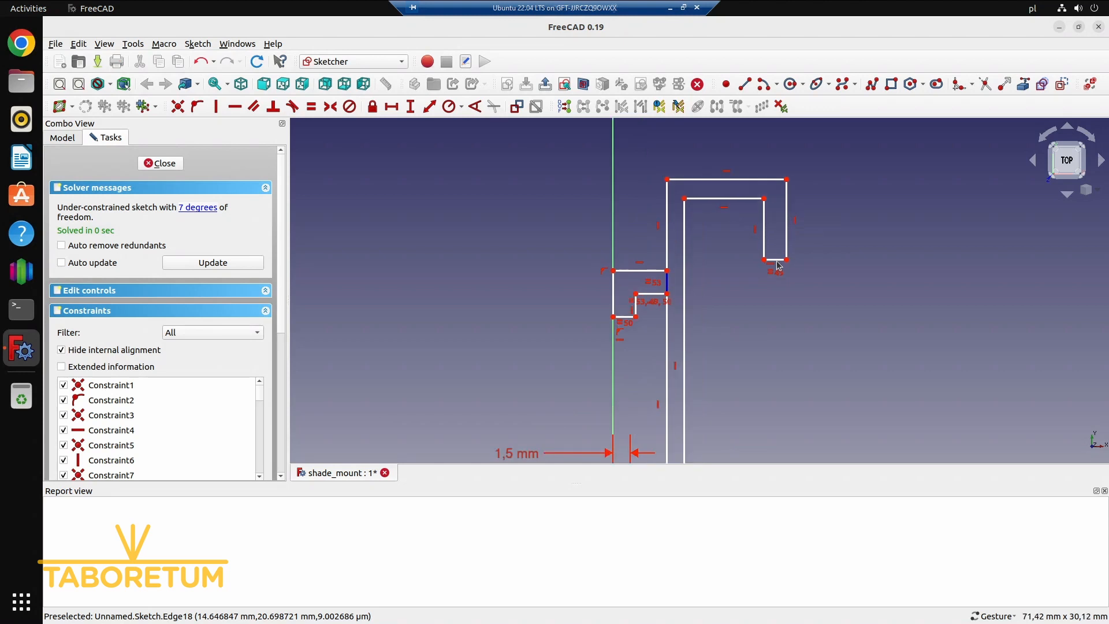
scroll(780, 287, "up", 2)
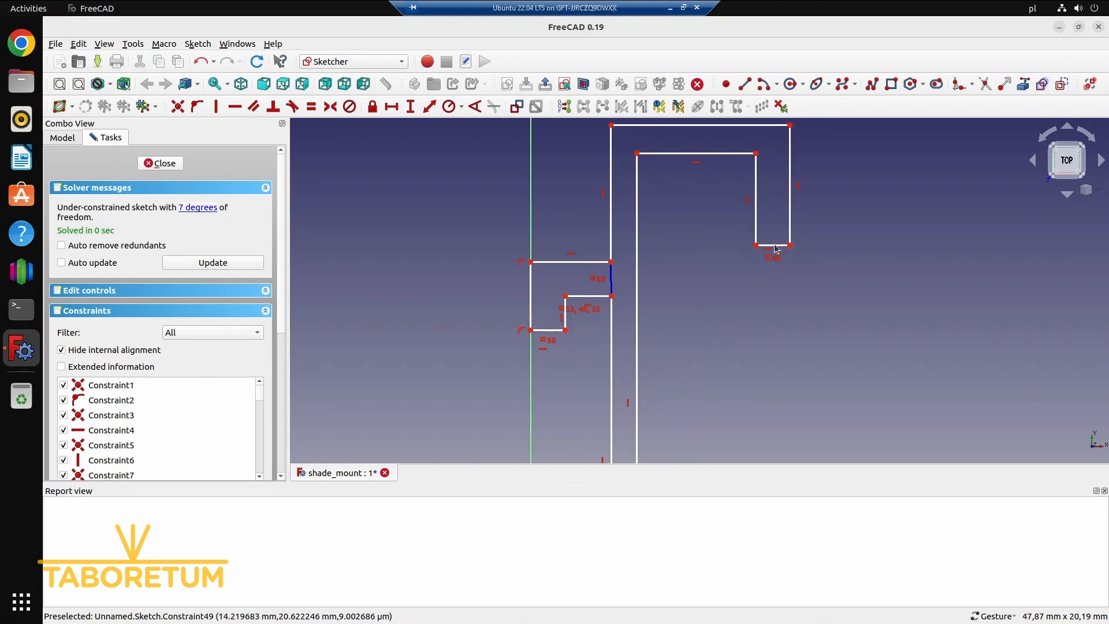
left_click(556, 330)
scroll(586, 367, "down", 2)
right_click_drag(703, 319, 719, 155)
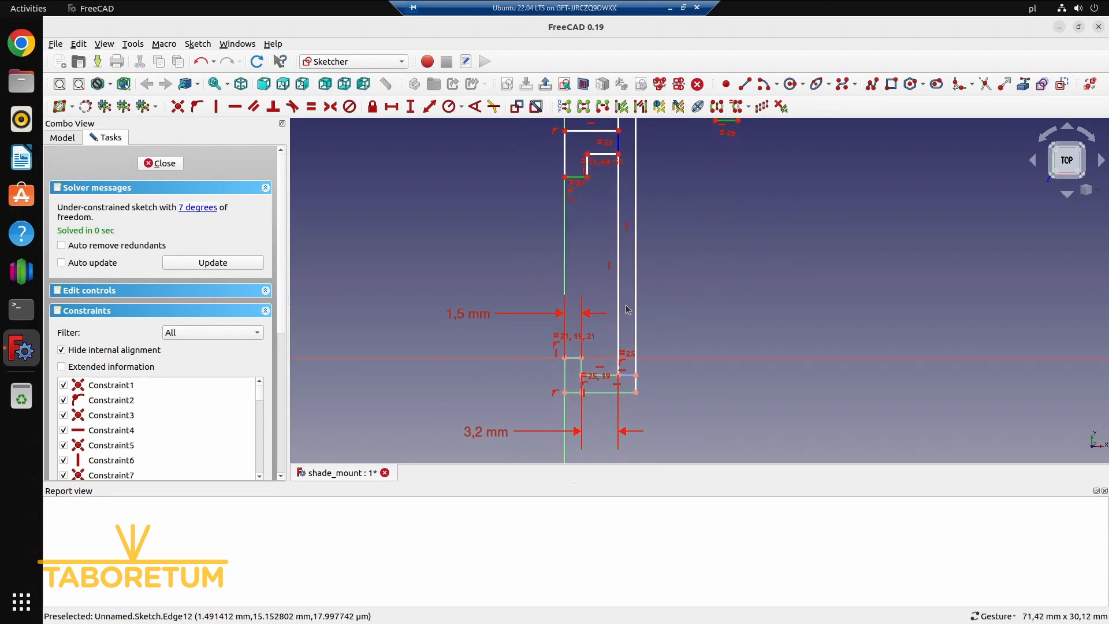
left_click(576, 358)
left_click(312, 106)
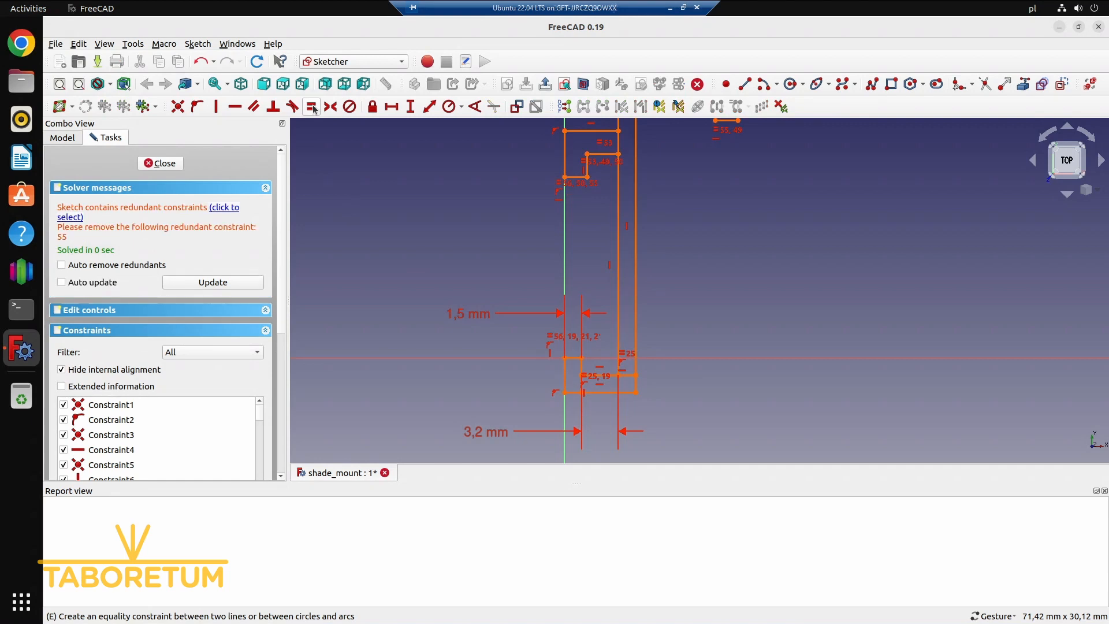
Select the redundant equality constraint between the hook's end edge and the lip's lower edge and delete it
left_click(237, 209)
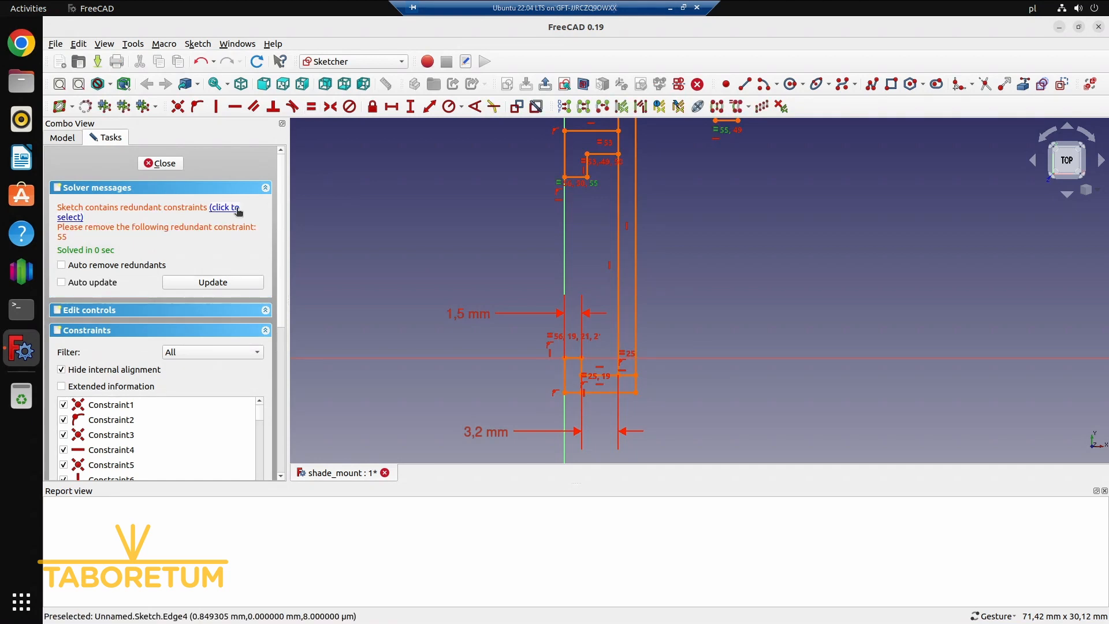
key("Delete")
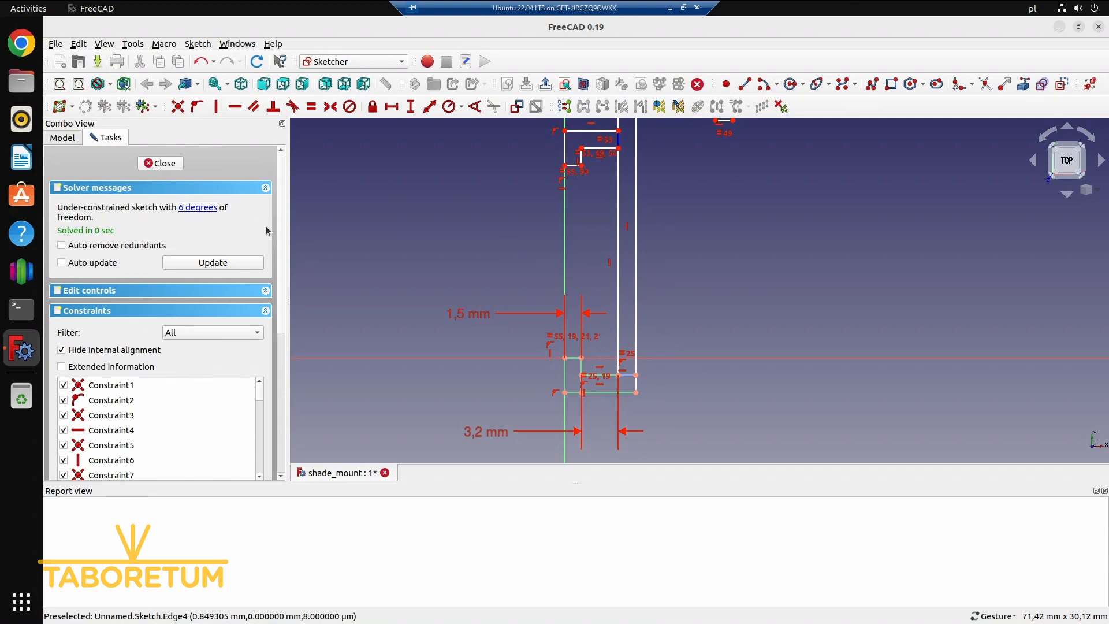
scroll(716, 233, "up", 1)
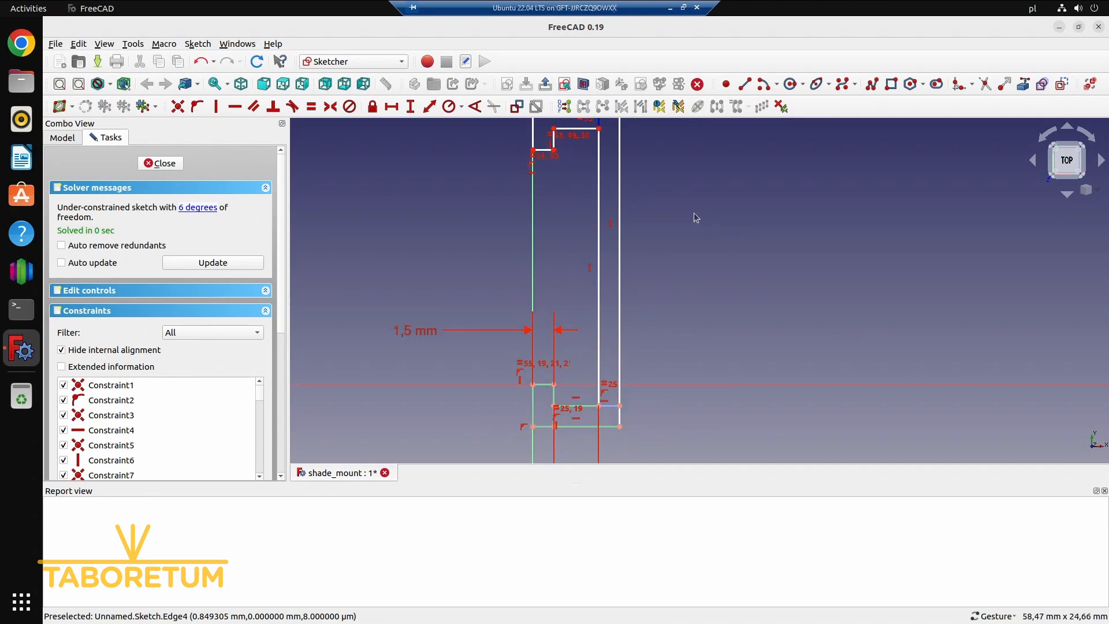
scroll(691, 209, "down", 1)
mouse_move(681, 208)
right_mouse_down()
mouse_move(651, 276)
mouse_move(655, 309)
right_mouse_up()
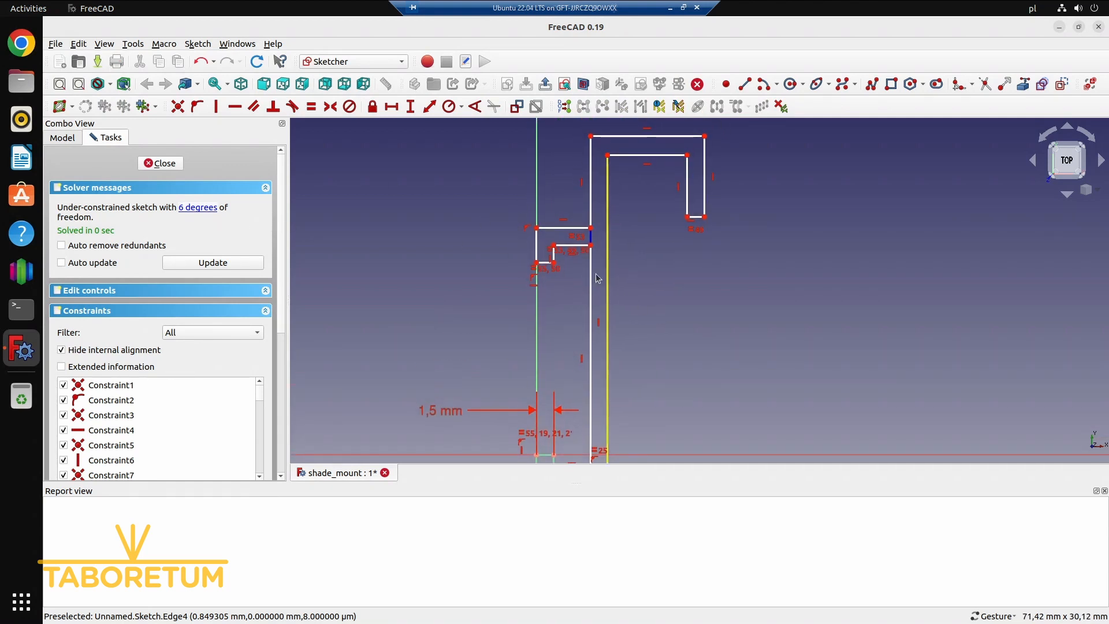
Shift the lip and the hook's inner corner slightly downward, and draw a vertical construction line from that corner to the hook's upper edge
mouse_move(591, 245)
left_mouse_down()
mouse_move(592, 276)
mouse_move(592, 231)
mouse_move(591, 258)
left_mouse_up()
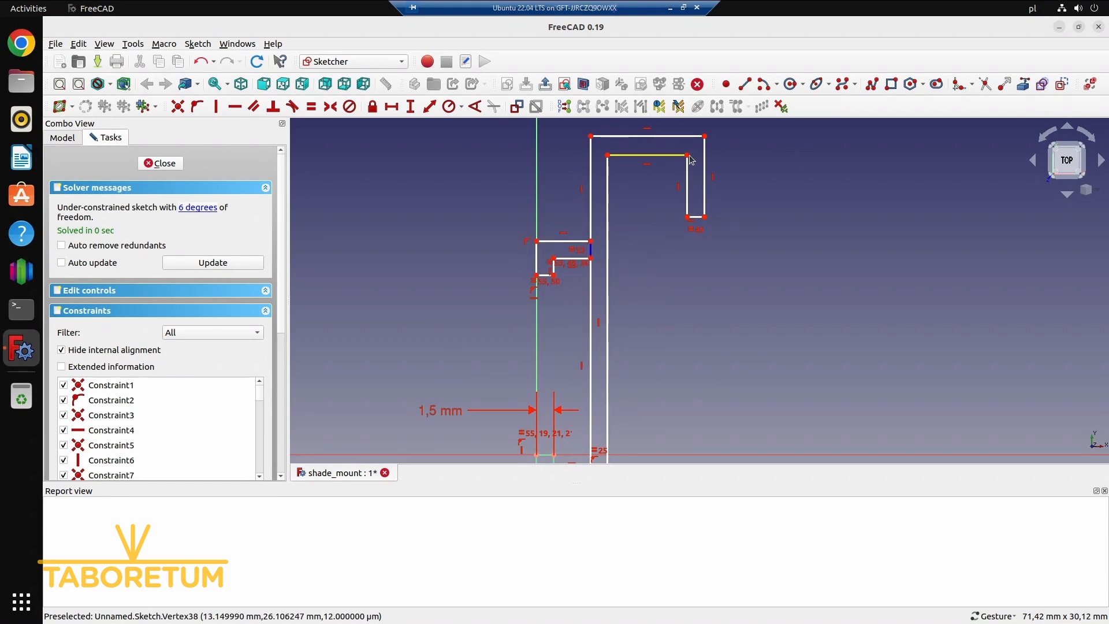
mouse_move(688, 156)
left_mouse_down()
mouse_move(712, 160)
mouse_move(684, 162)
left_mouse_up()
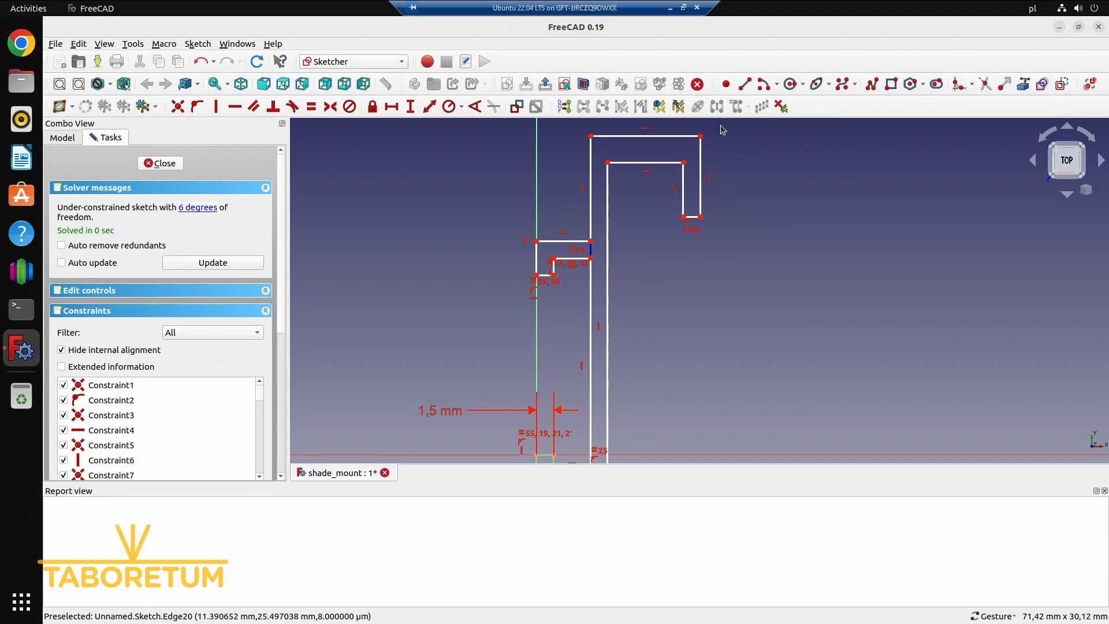
left_click(746, 84)
left_click(685, 161)
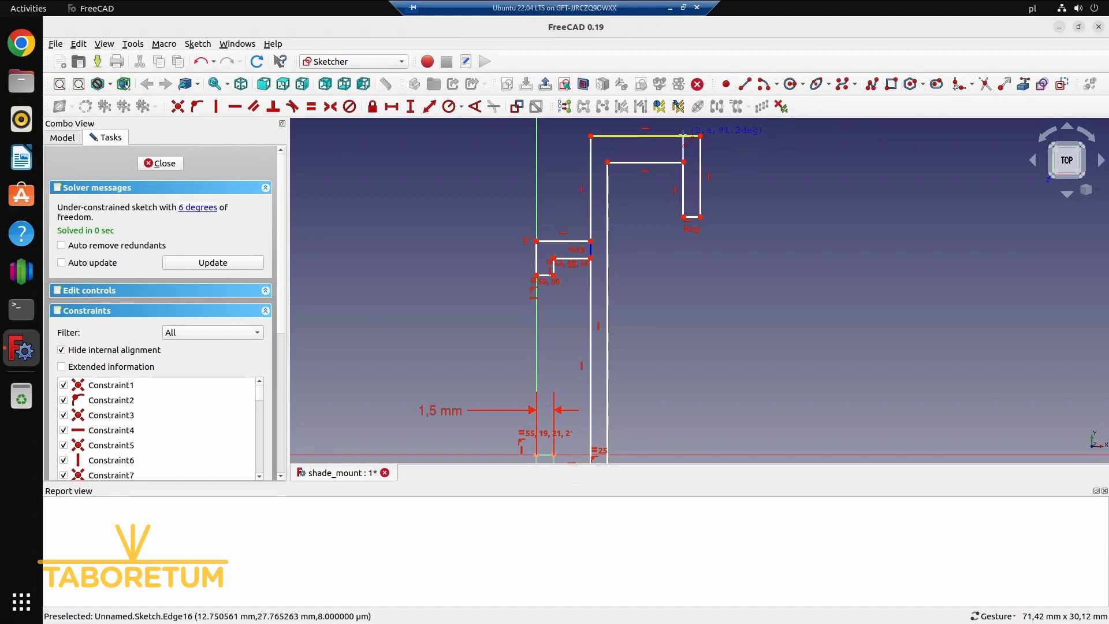
left_click(685, 136)
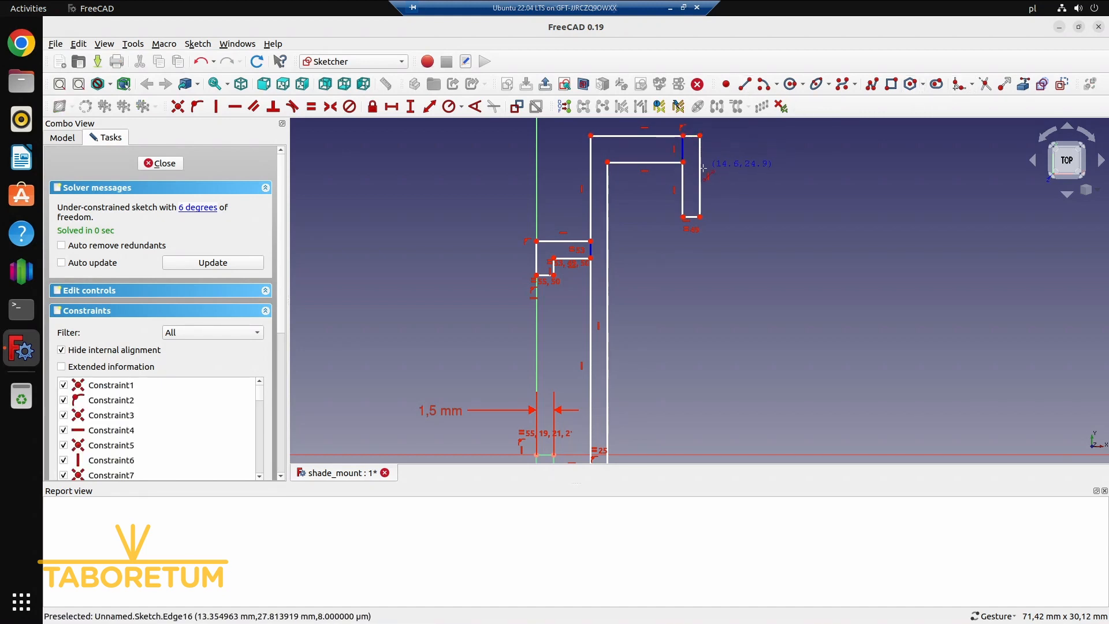
Make the hook's vertical construction line equal in length to the hook's end edge
left_click(683, 150)
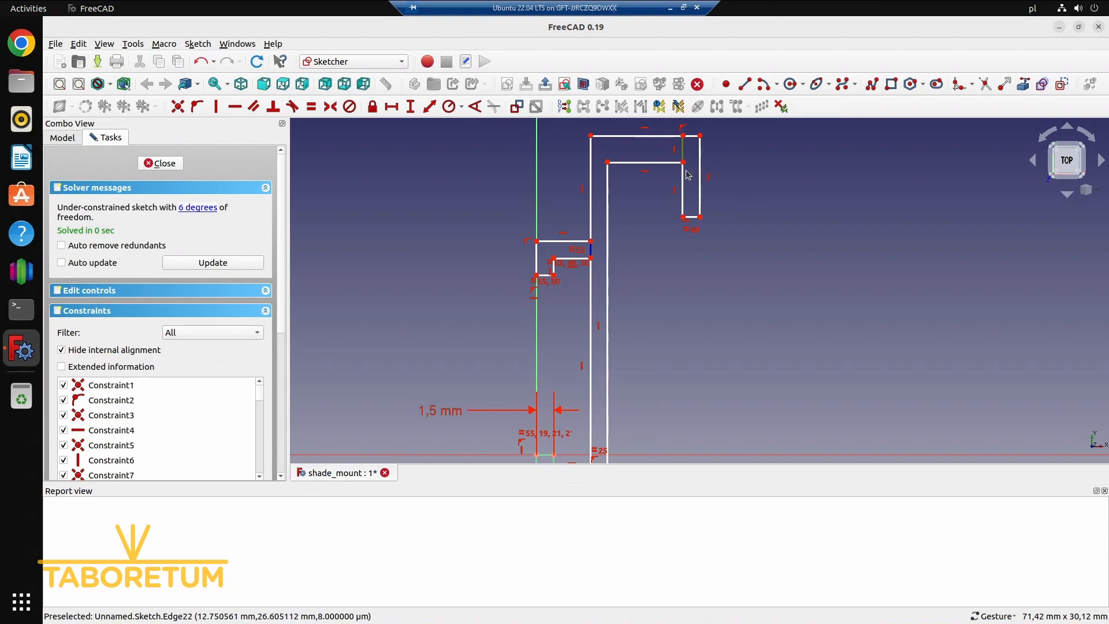
left_click(694, 218)
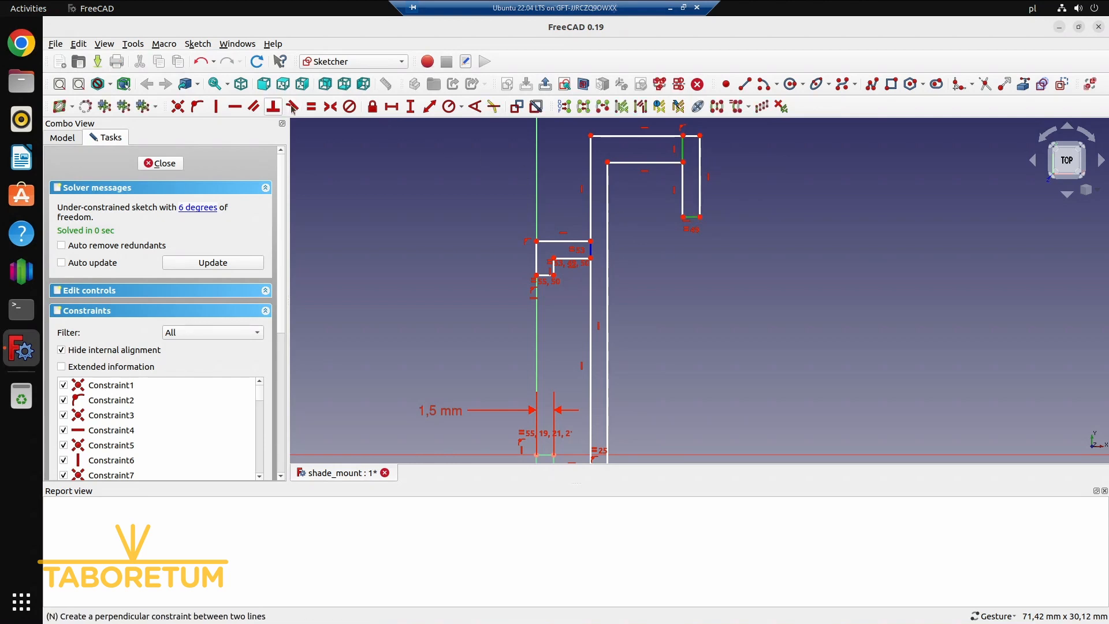
left_click(311, 107)
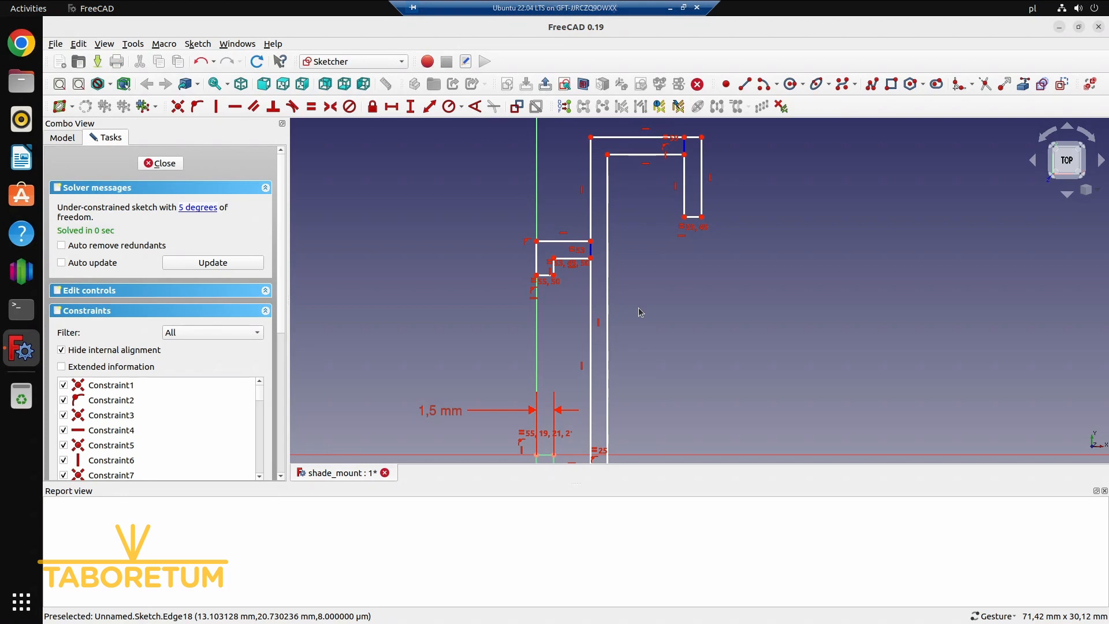
Constrain the vertical length of the channel's inner wall edge below the lip to 36 mm
scroll(439, 388, "down", 2)
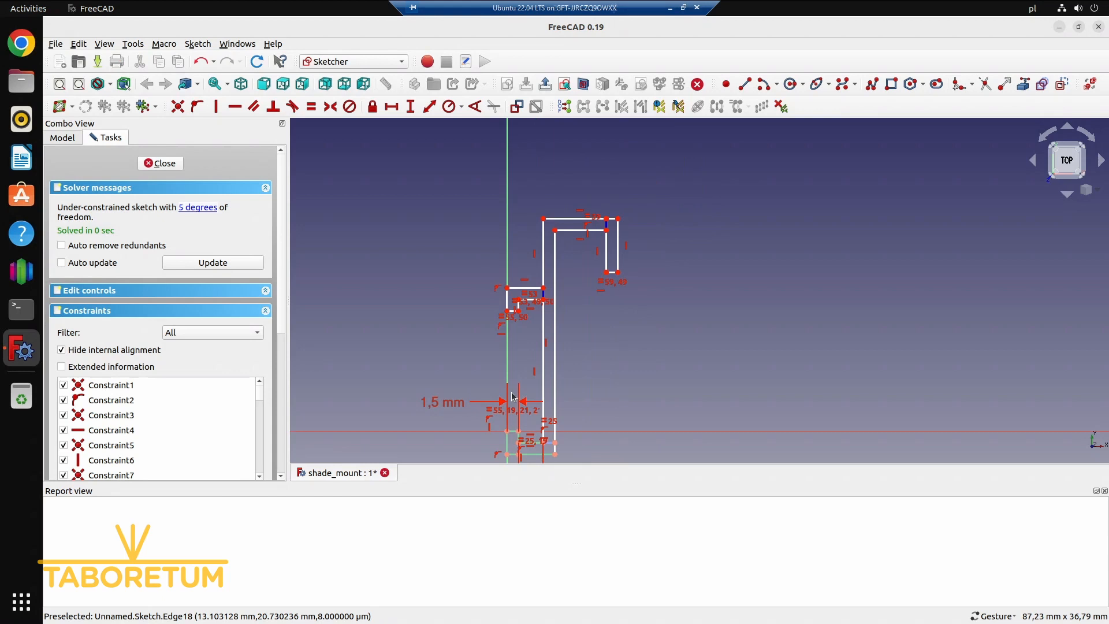
left_click(543, 376)
left_click(411, 107)
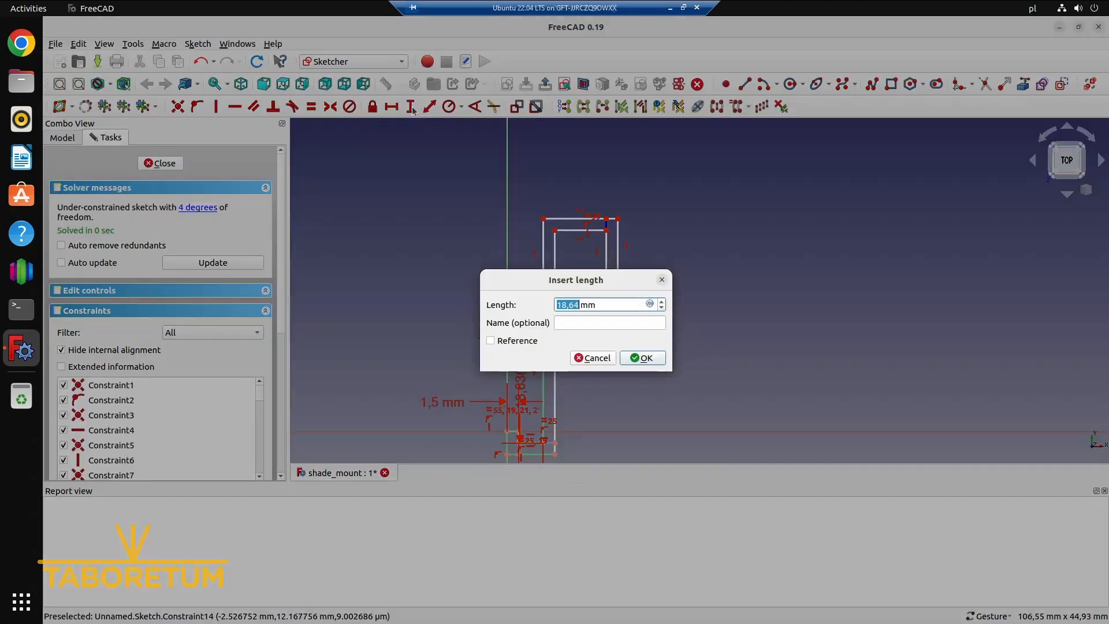
type("36")
key("Return")
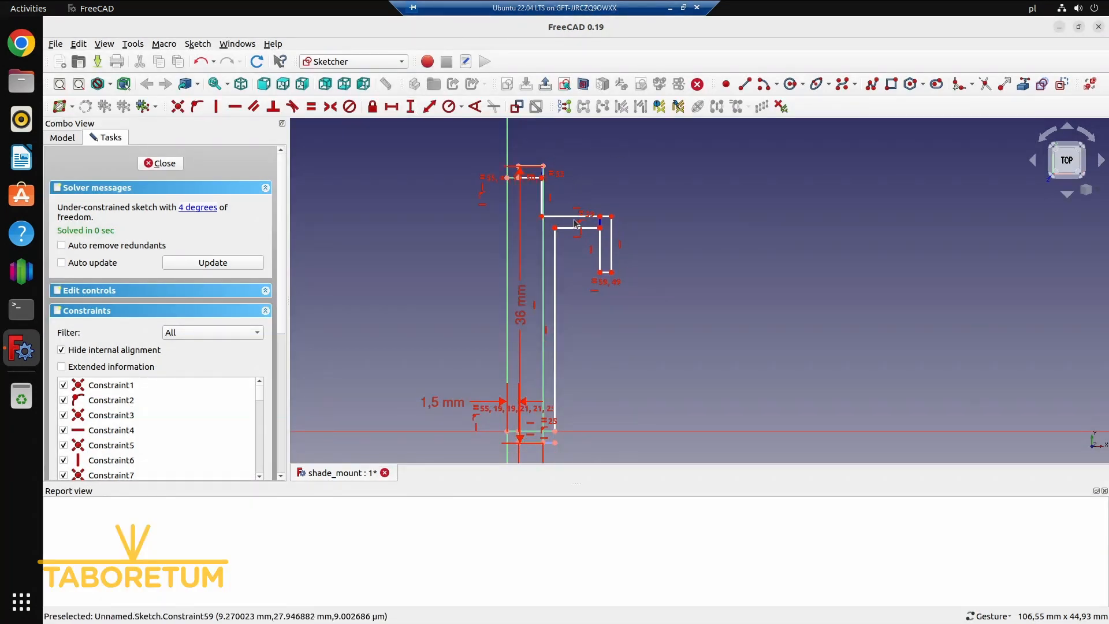
Raise the hook above the lip and constrain the slanted construction line at the lip's base vertical
left_click_drag(612, 216, 612, 161)
scroll(613, 161, "up", 3)
right_click_drag(565, 187, 648, 285)
left_click_drag(578, 265, 542, 237)
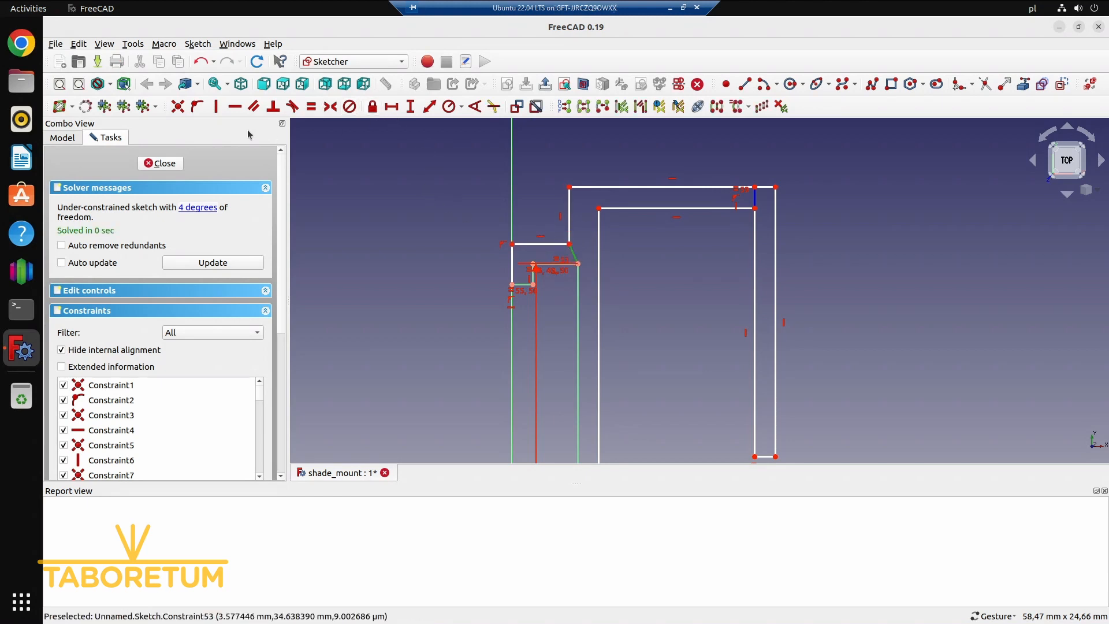
left_click(217, 107)
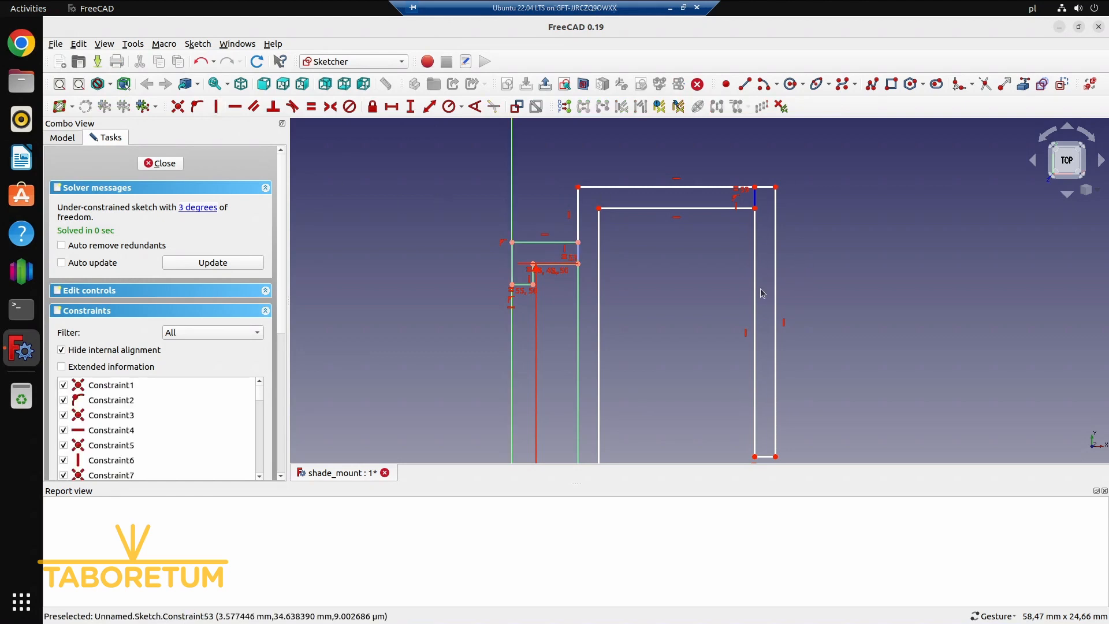
Reposition the 36 mm dimension outside the profile, clear of the channel edges
scroll(684, 285, "down", 5)
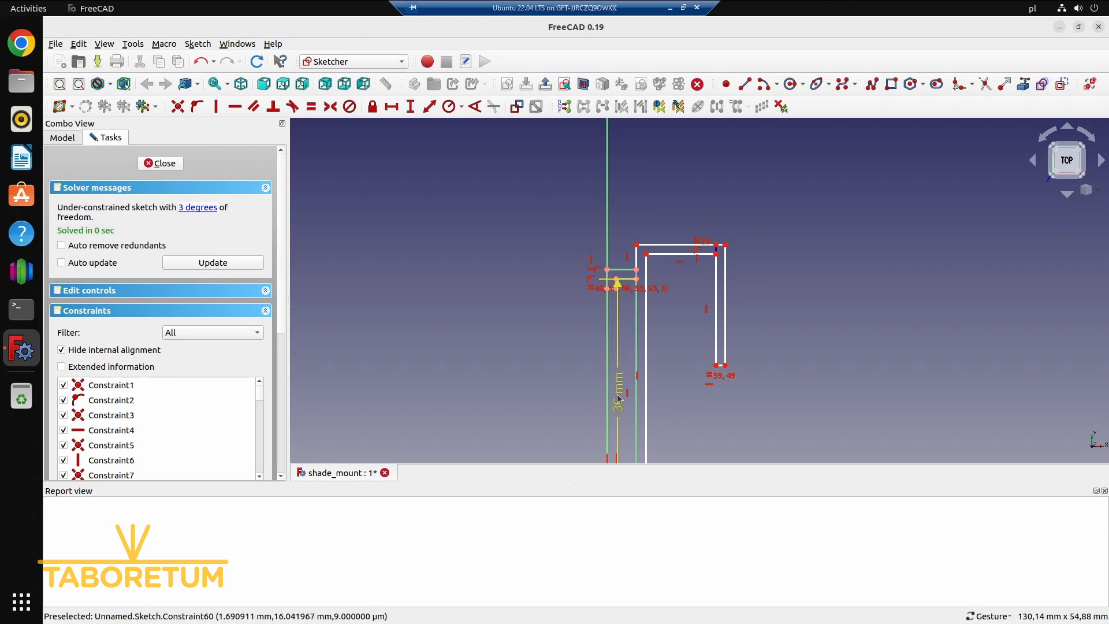
left_click_drag(618, 394, 547, 412)
scroll(679, 376, "down", 2)
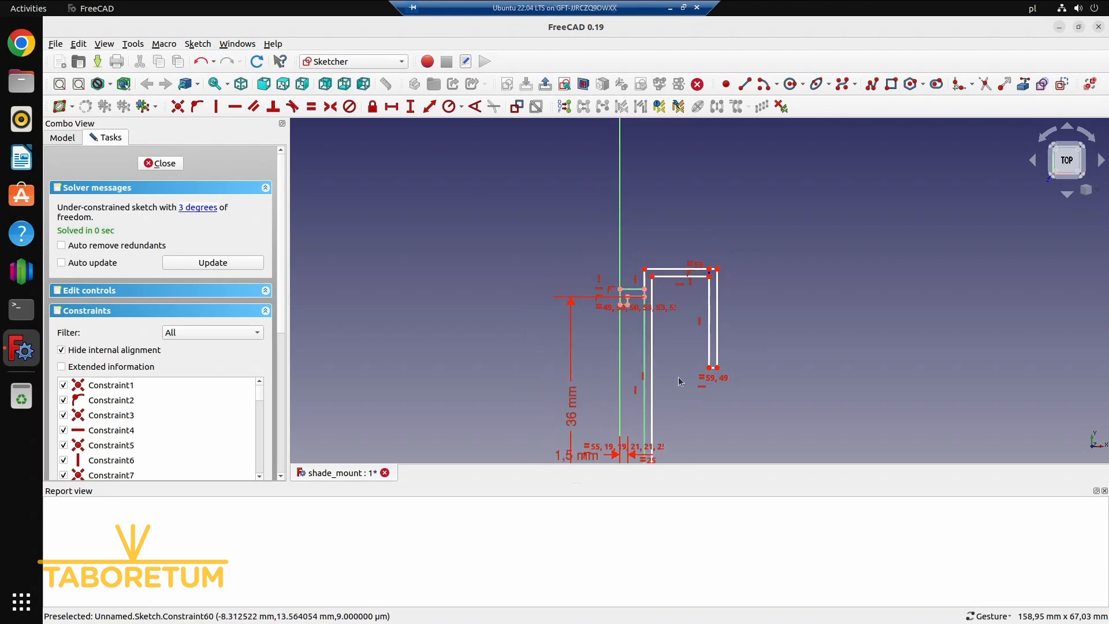
right_click_drag(718, 445, 659, 385)
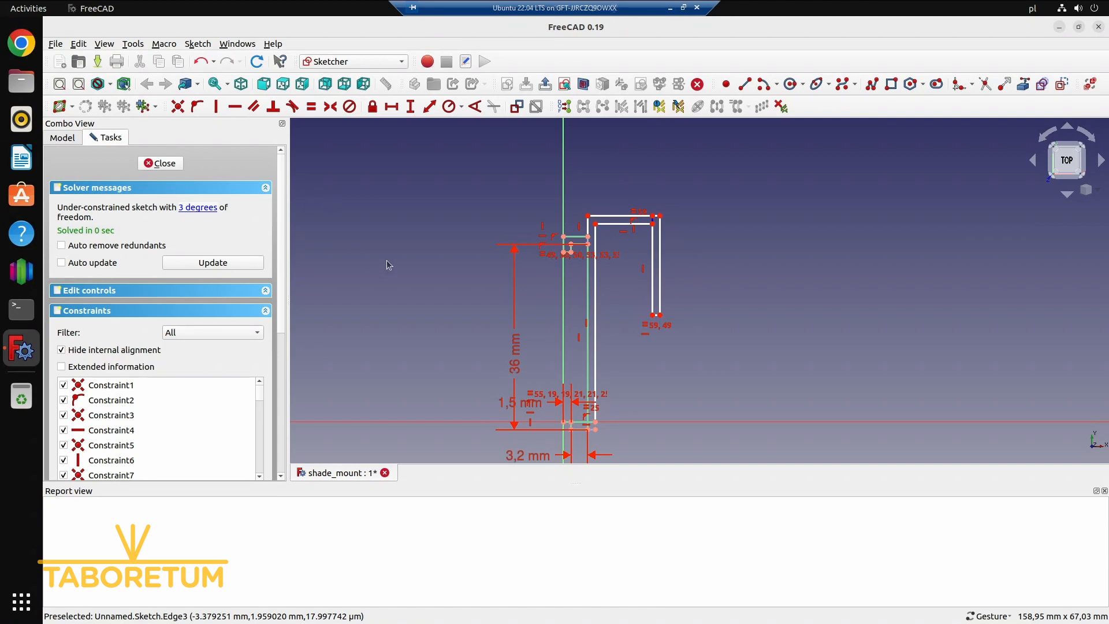
Constrain the horizontal length of the hook's inner upper edge to 16.7 mm
left_click(625, 225)
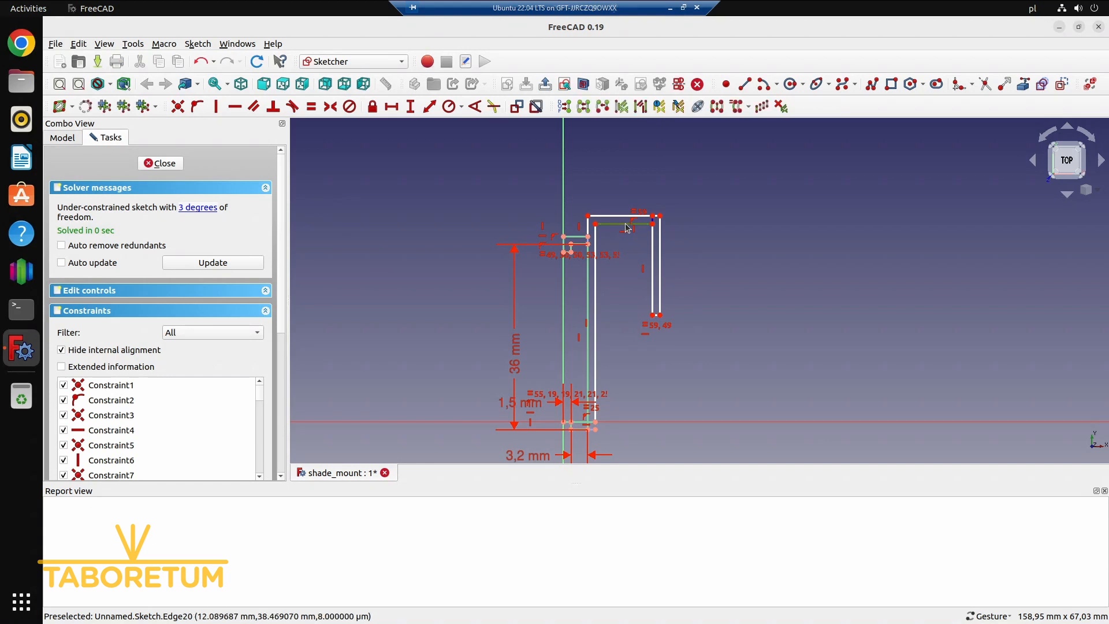
left_click(393, 107)
type("1")
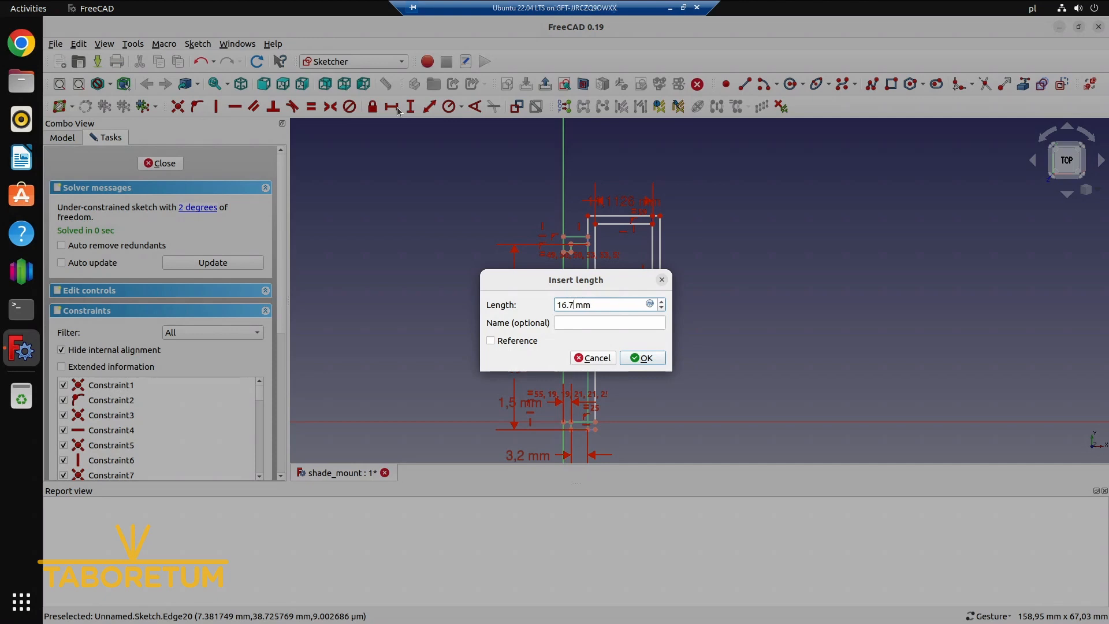
type("6.7")
key("Return")
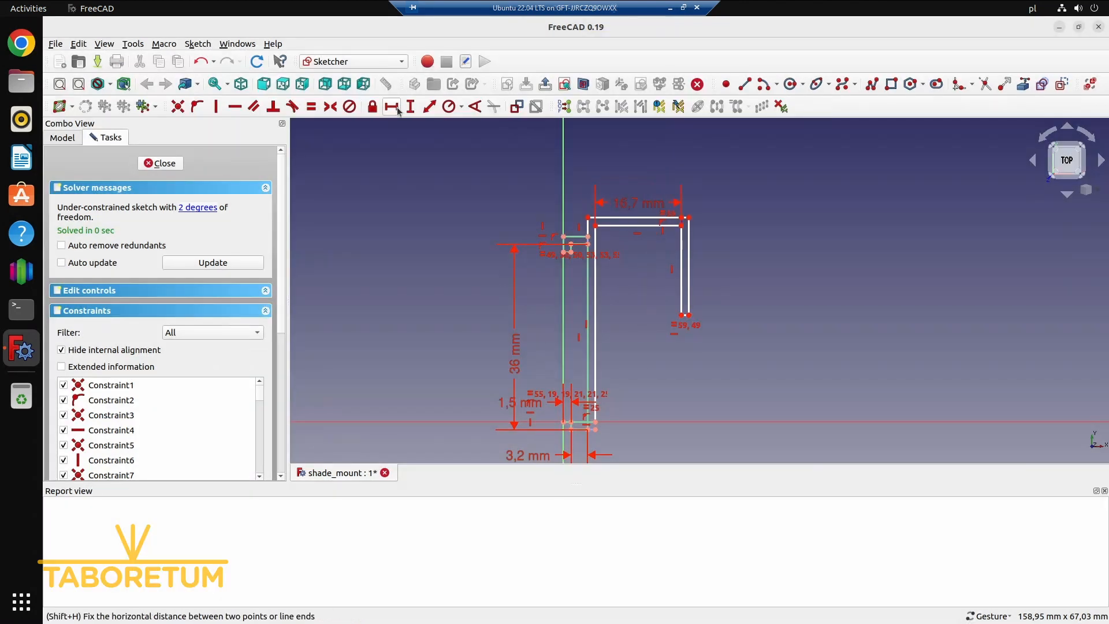
Constrain the vertical length of the hook's inner side edge to 20 mm
left_click(682, 249)
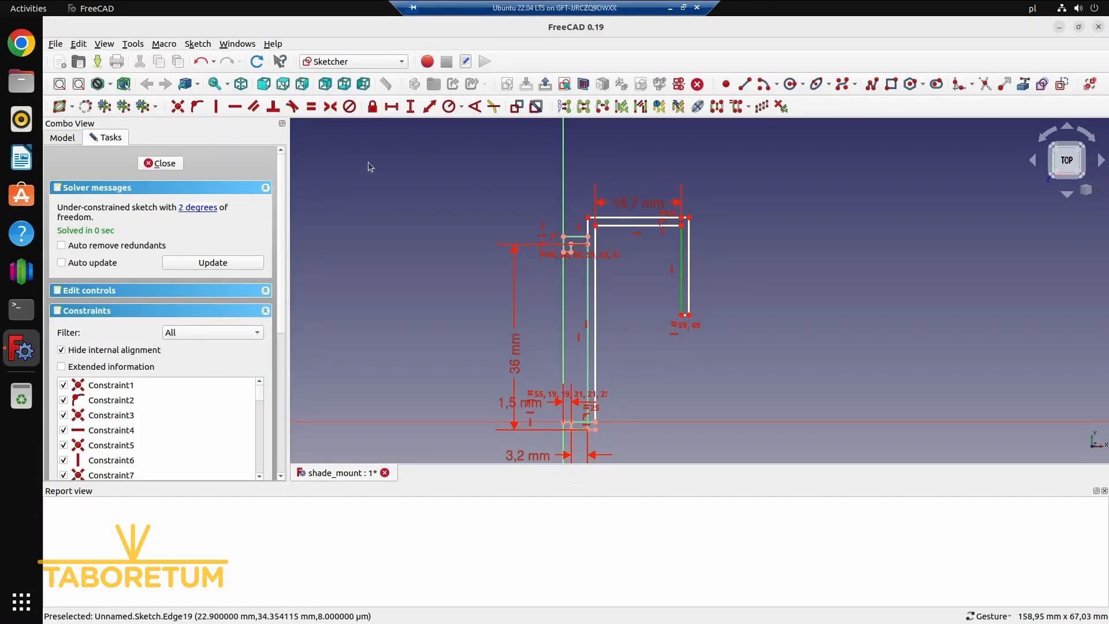
left_click(413, 109)
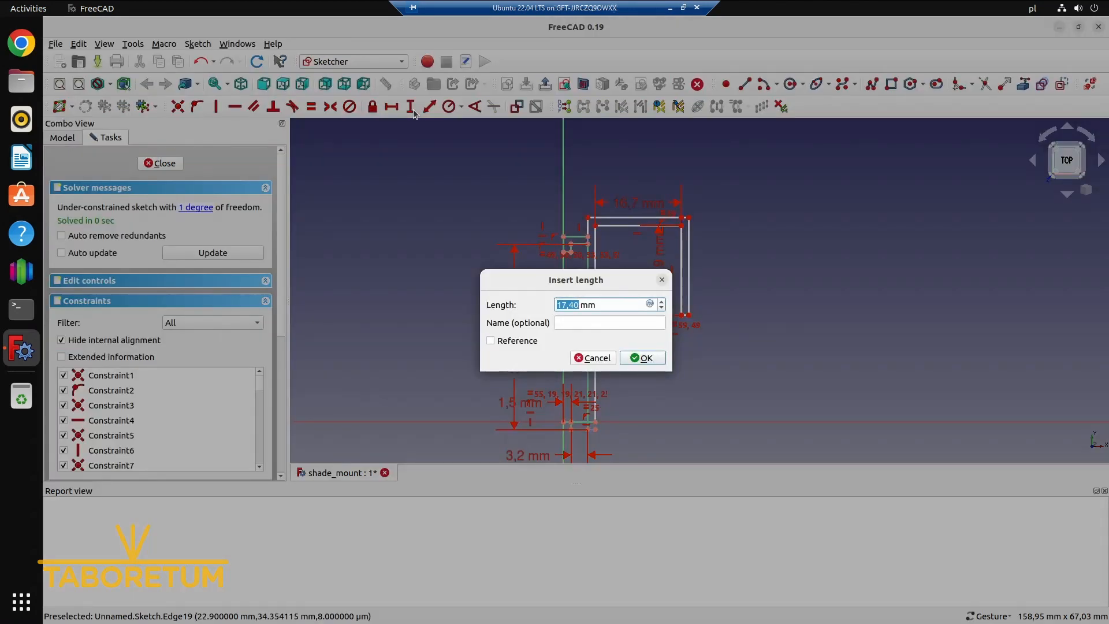
type("20")
key("Return")
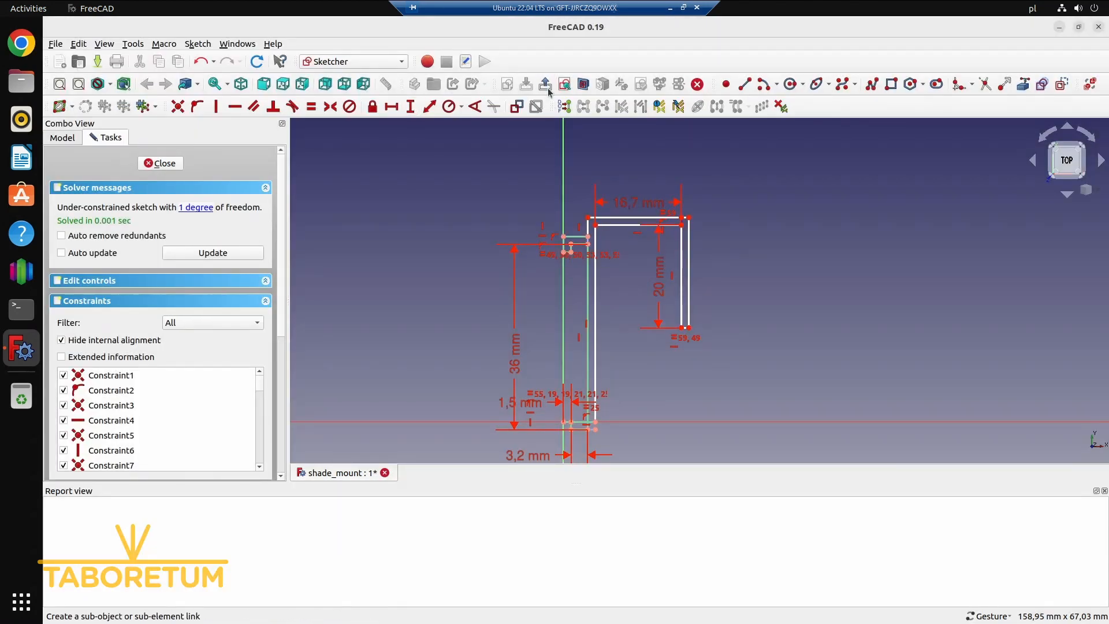
Examine the profile's base around the horizontal axis and the under-constrained elements for the remaining degree of freedom
scroll(813, 285, "down", 1)
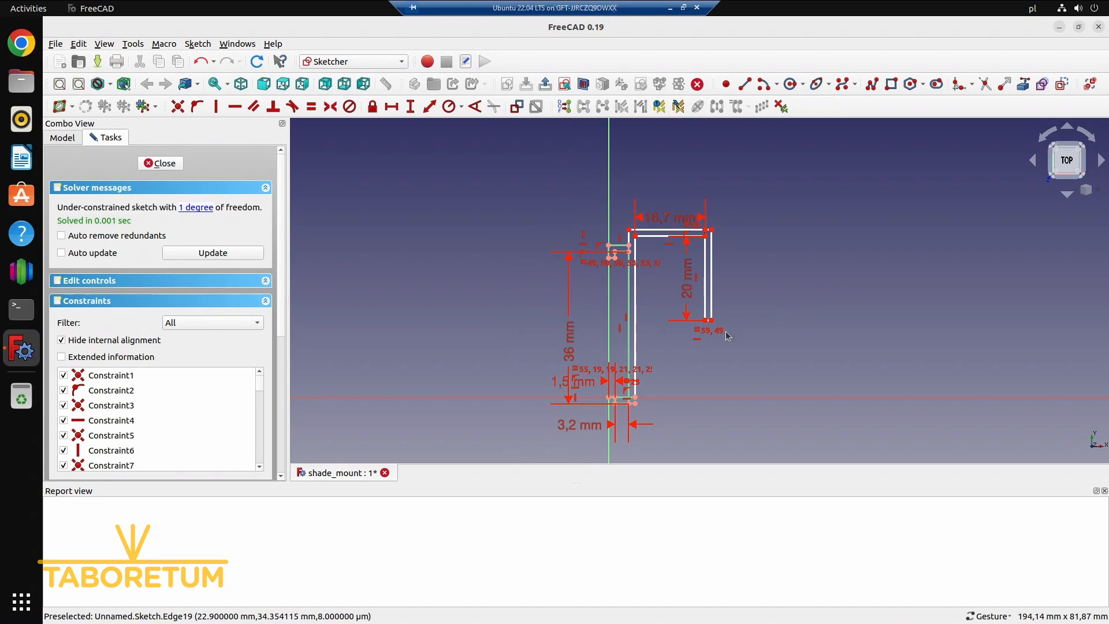
scroll(660, 379, "up", 2)
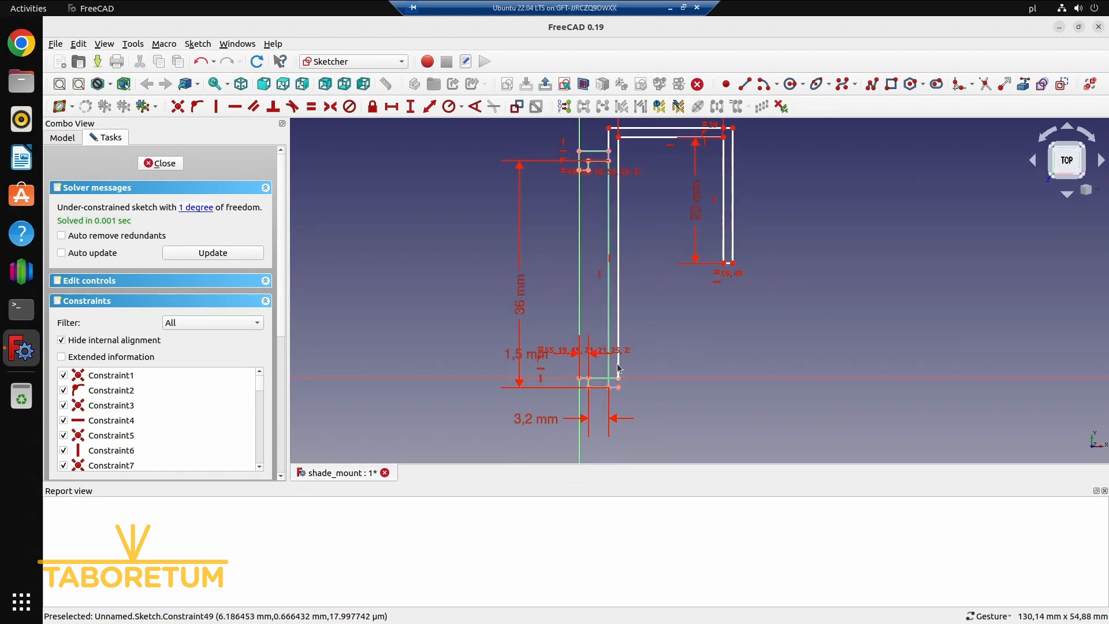
left_click(598, 382)
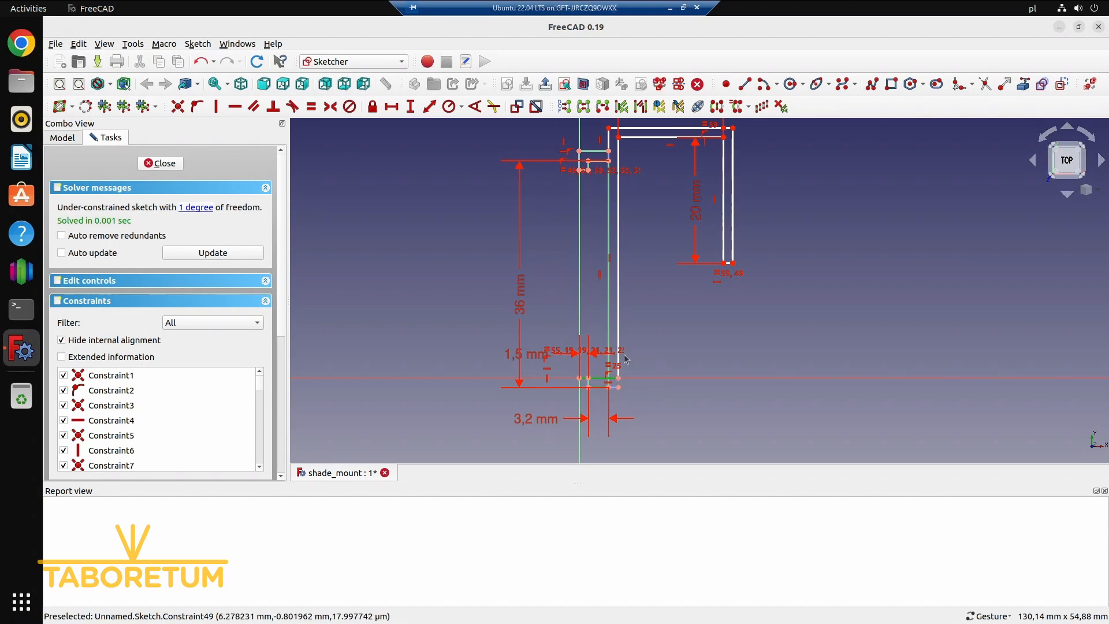
scroll(618, 382, "up", 4)
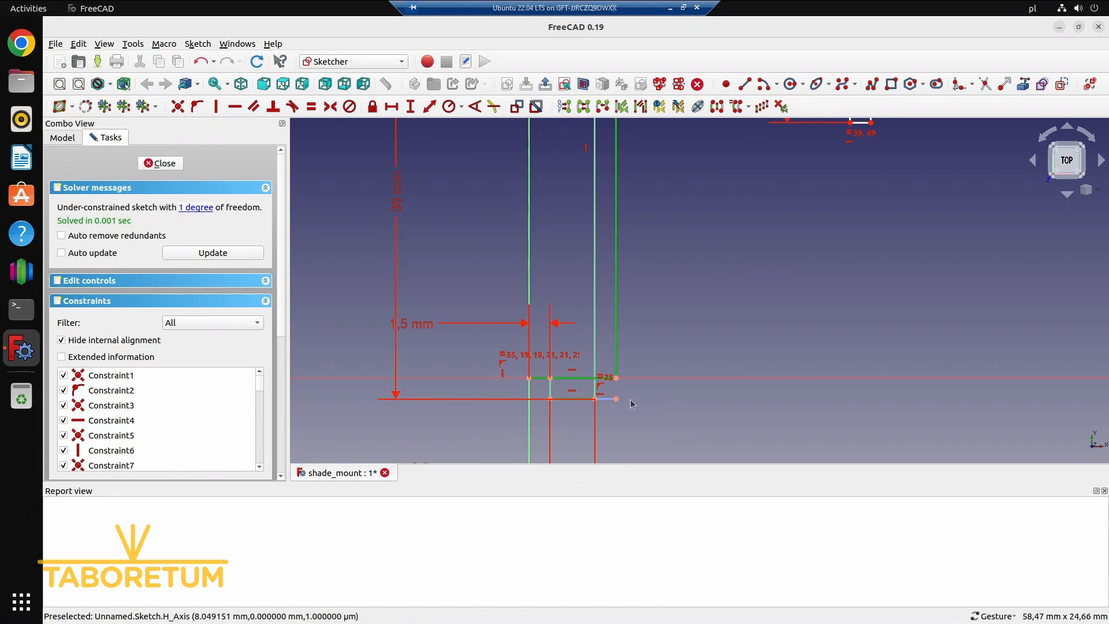
scroll(631, 401, "down", 1)
scroll(563, 393, "down", 7)
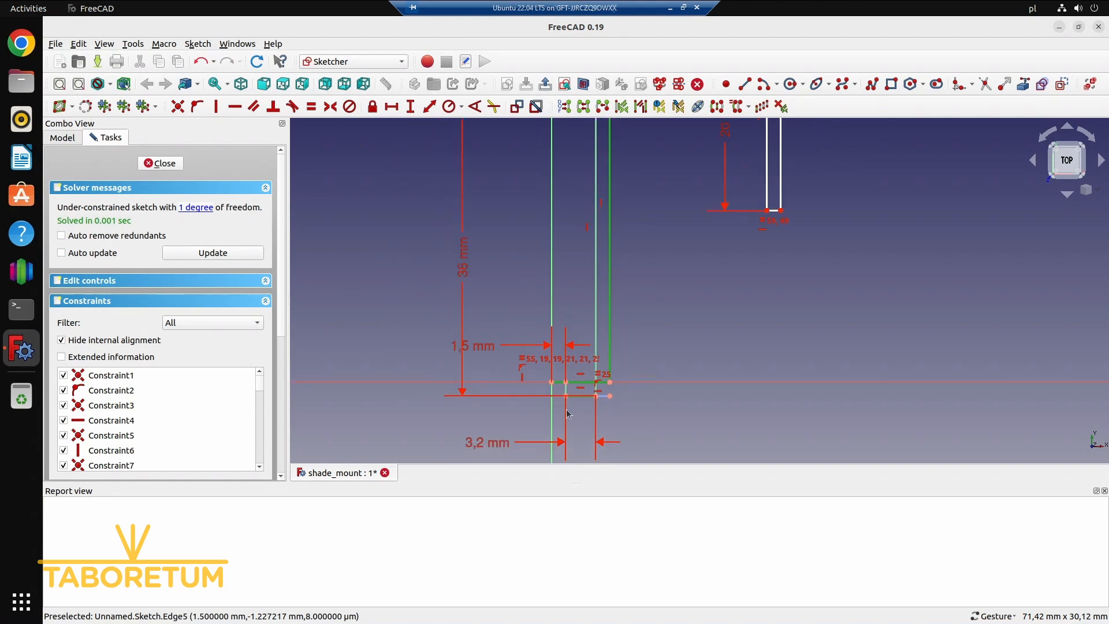
mouse_move(645, 431)
right_mouse_down()
mouse_move(616, 206)
mouse_move(627, 384)
right_mouse_up()
scroll(611, 353, "up", 1)
scroll(611, 357, "up", 4)
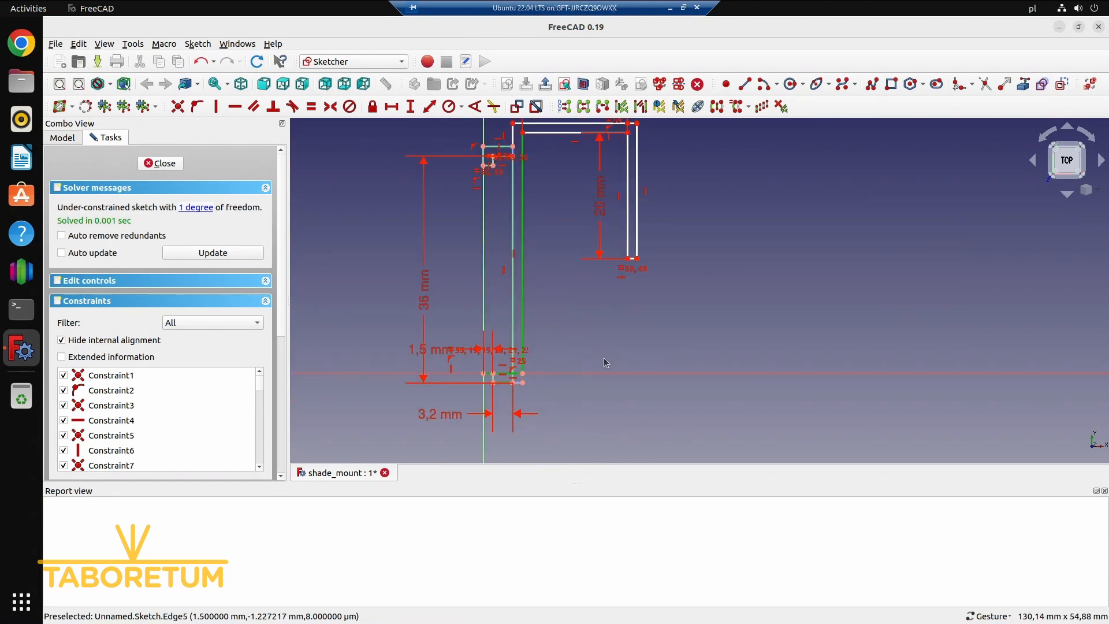
left_click(205, 209)
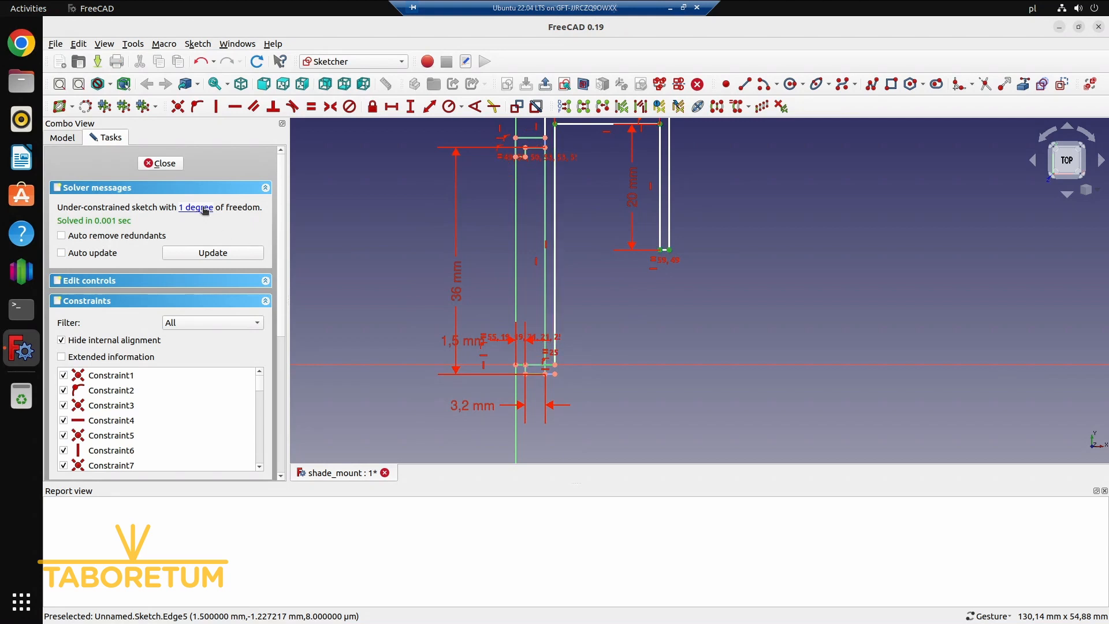
left_click(594, 368)
scroll(537, 379, "up", 2)
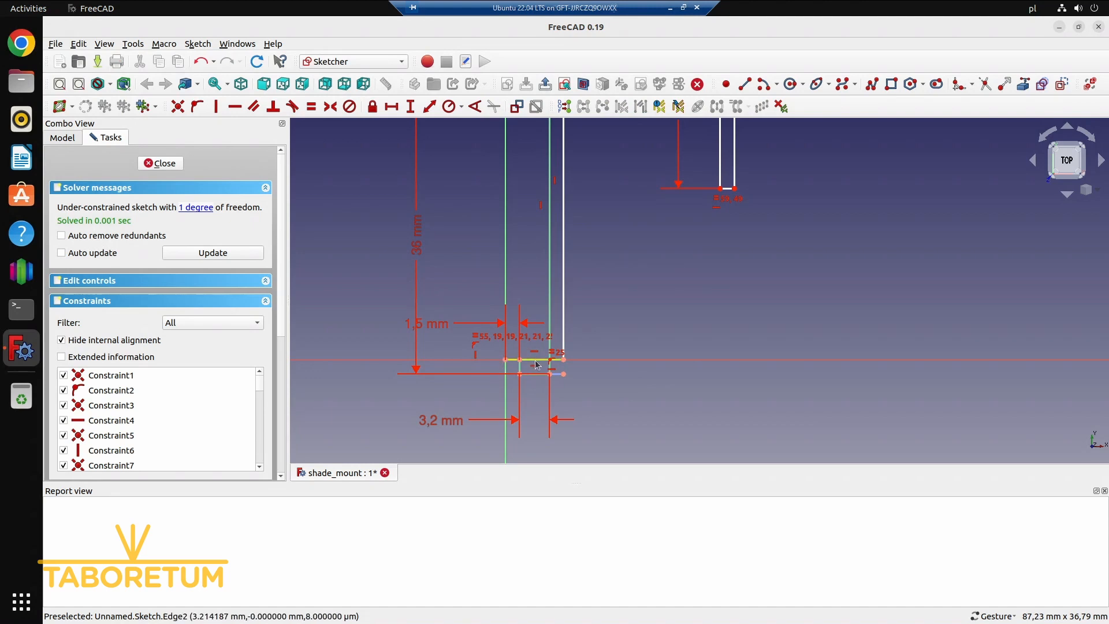
mouse_move(535, 360)
left_mouse_down()
mouse_move(534, 380)
mouse_move(541, 364)
left_mouse_up()
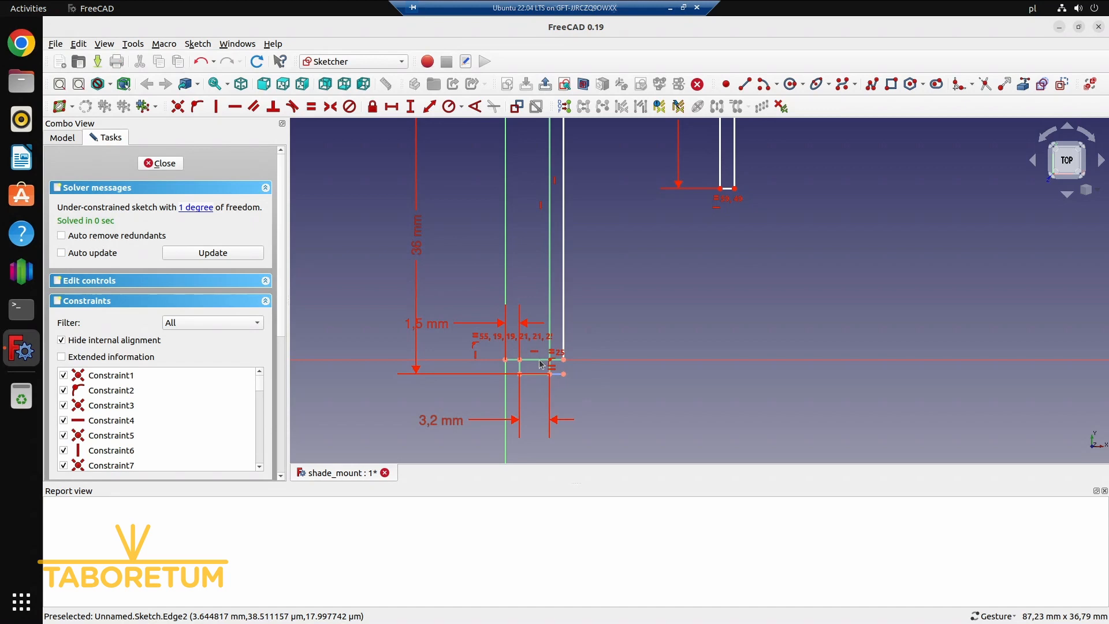
scroll(537, 363, "up", 3)
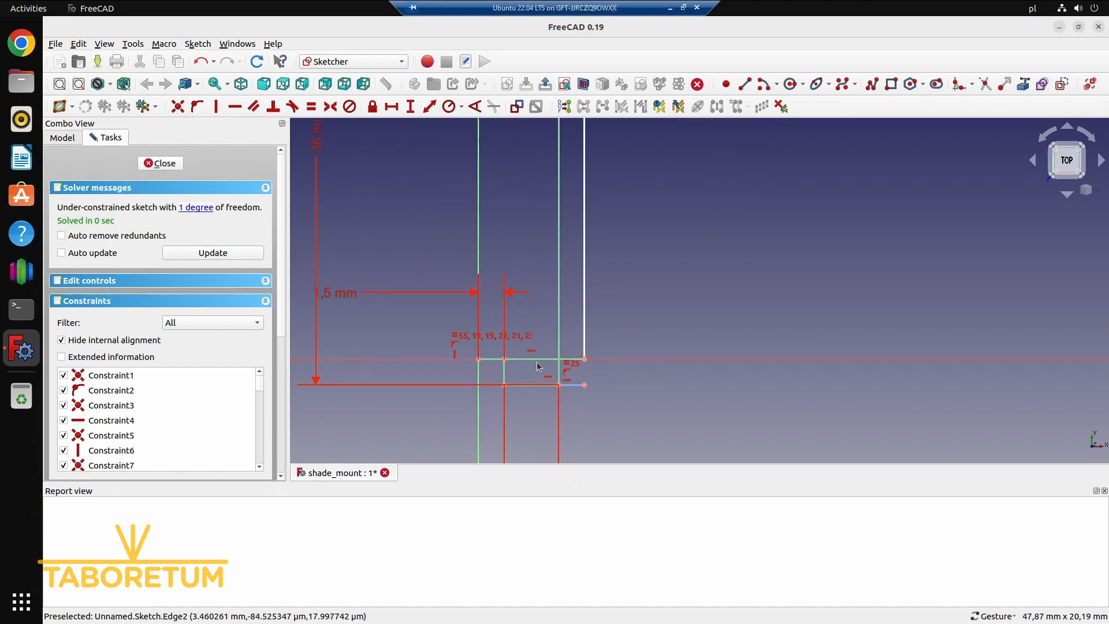
Delete the wall's long outer vertical edge and pull the freed end of the base edge outward along the horizontal axis
left_click(585, 353)
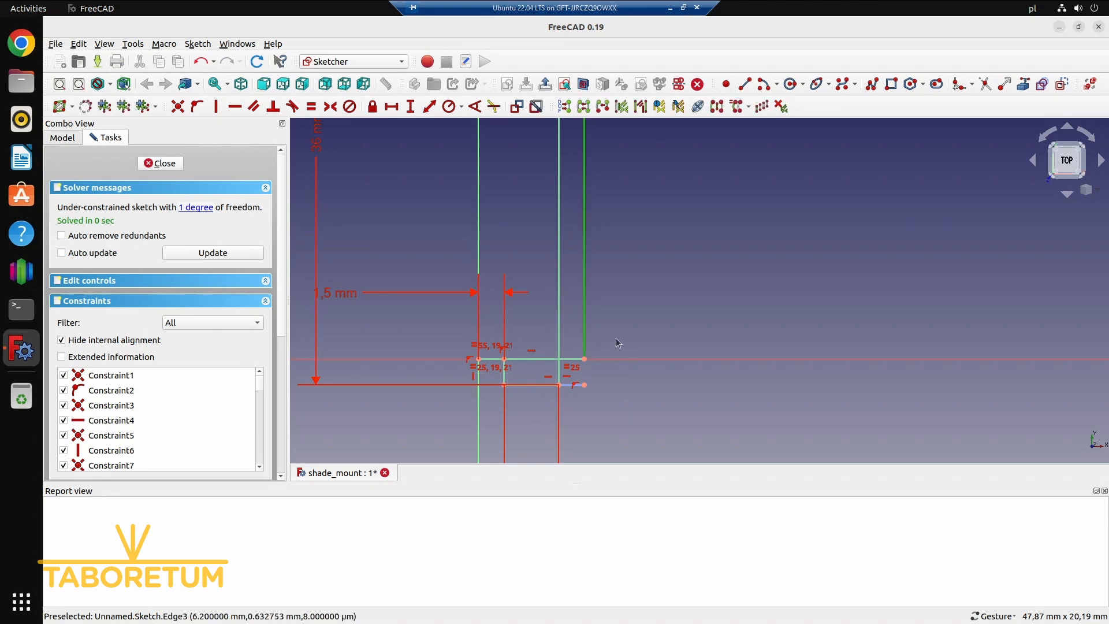
key("Delete")
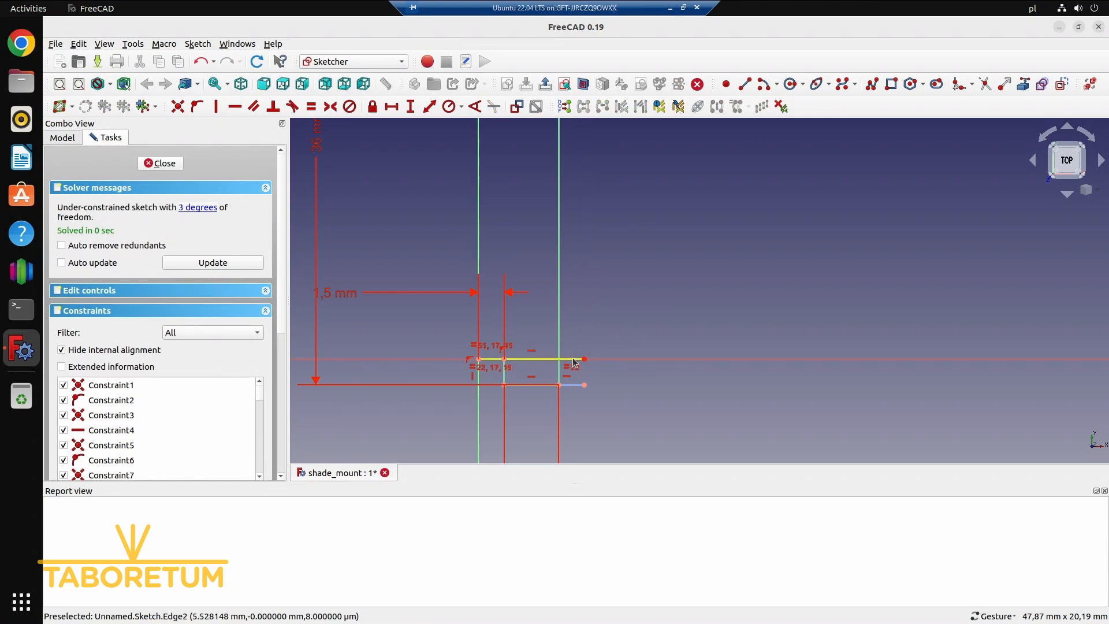
left_click_drag(575, 359, 602, 386)
left_click_drag(596, 428, 651, 398)
scroll(580, 397, "down", 6)
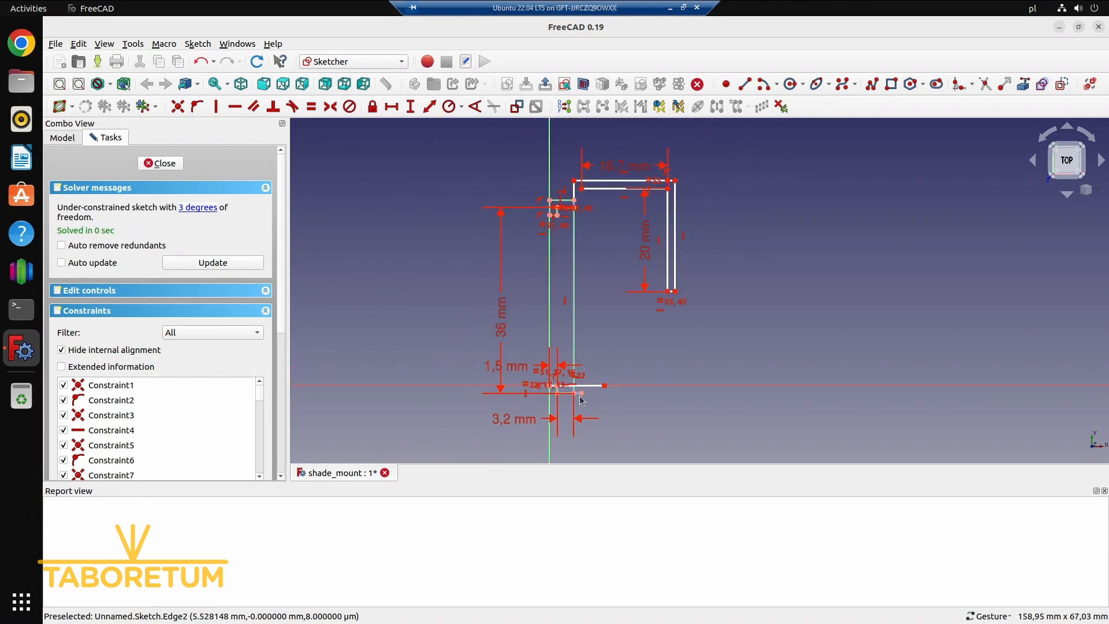
scroll(580, 399, "up", 6)
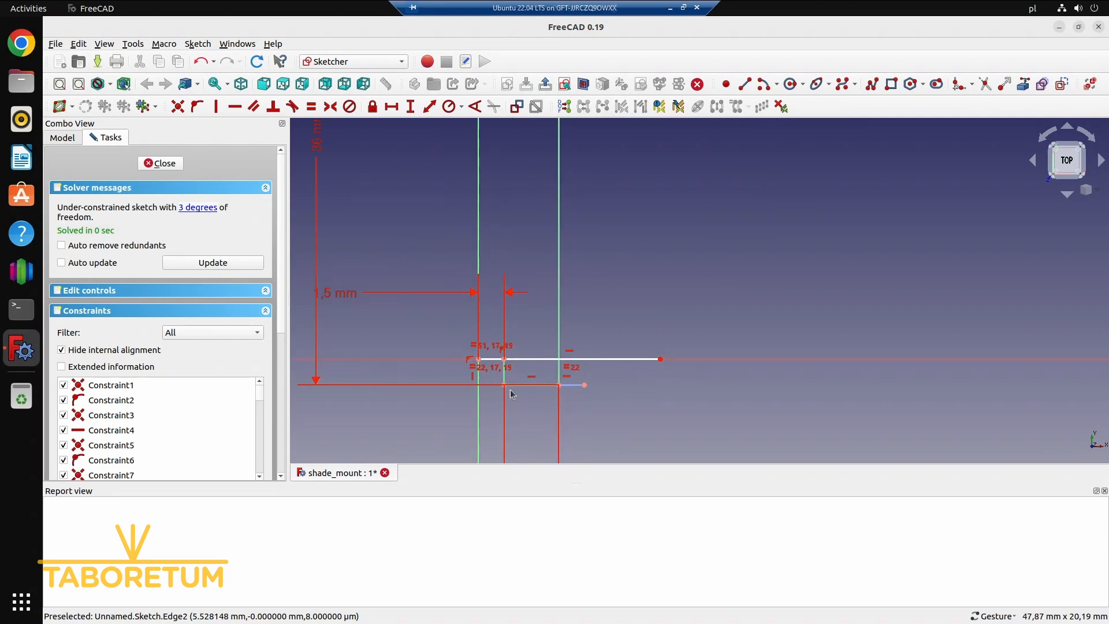
Shift the free end of the base edge along the horizontal axis and delete that edge
left_click_drag(513, 359, 507, 350)
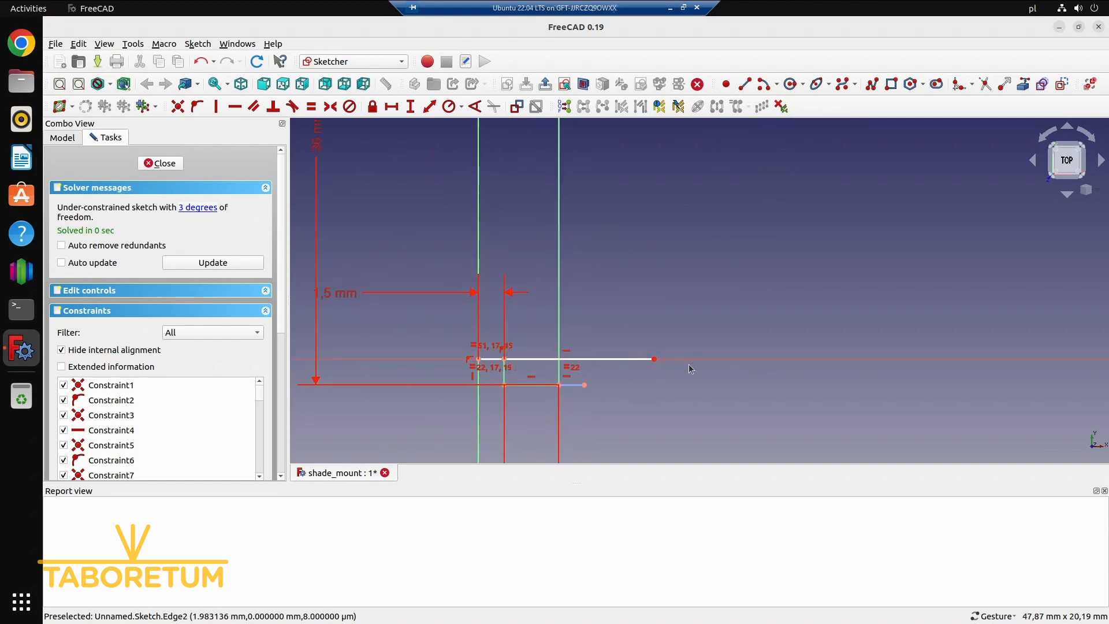
left_click_drag(654, 359, 387, 363)
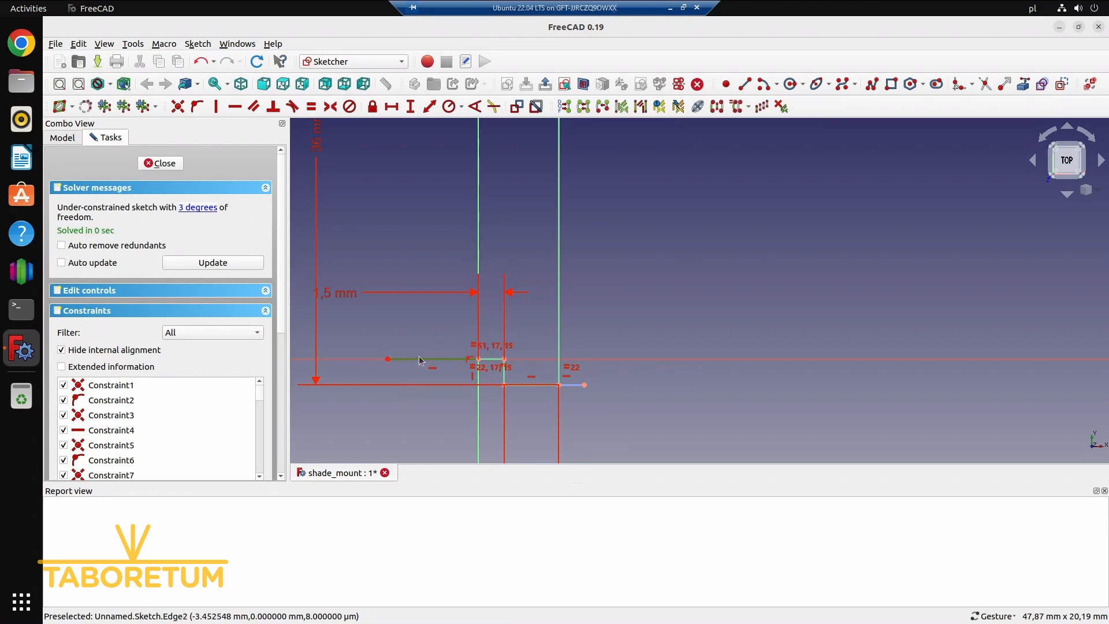
key("Delete")
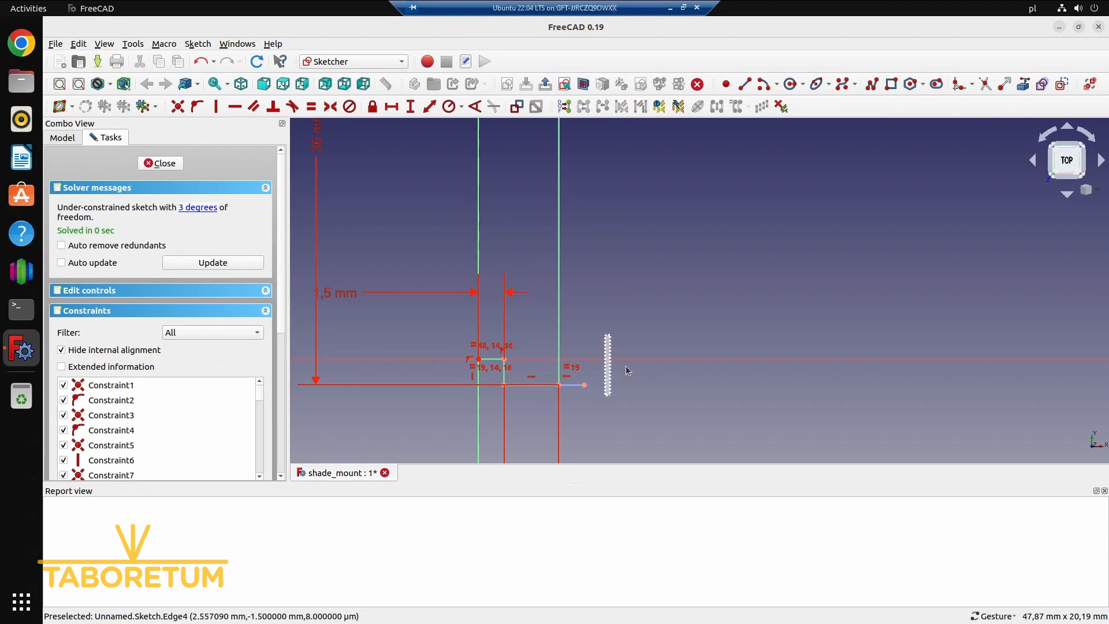
Draw a polyline from the origin about 3.6 mm down, about 6.1 mm across, and straight up to just below the hook's inner upper edge
scroll(626, 369, "down", 6)
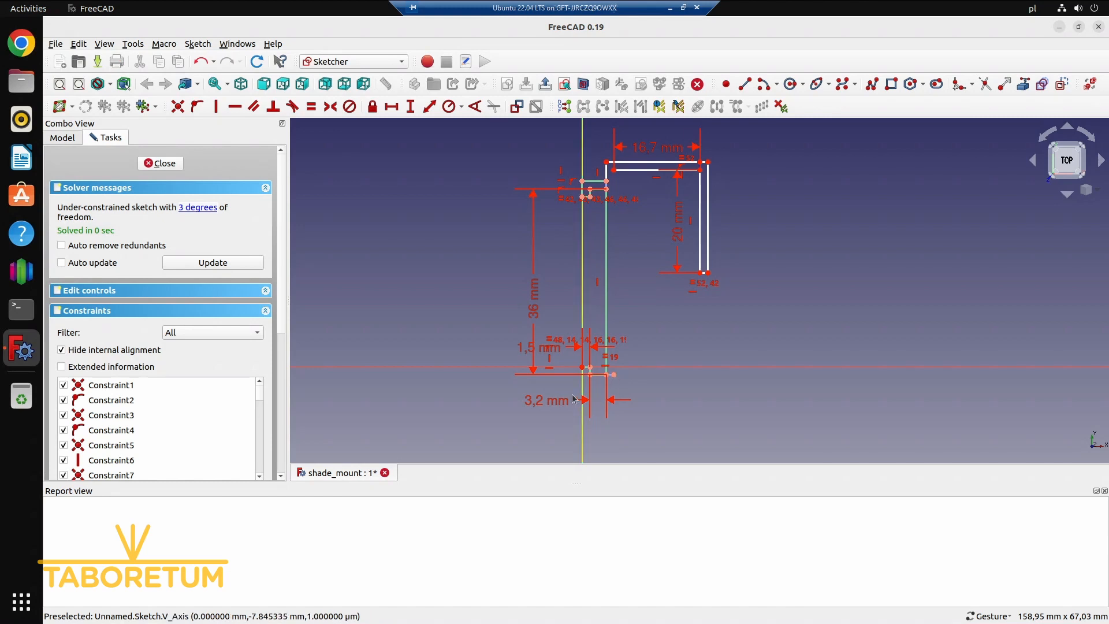
scroll(592, 385, "up", 3)
left_click(590, 382)
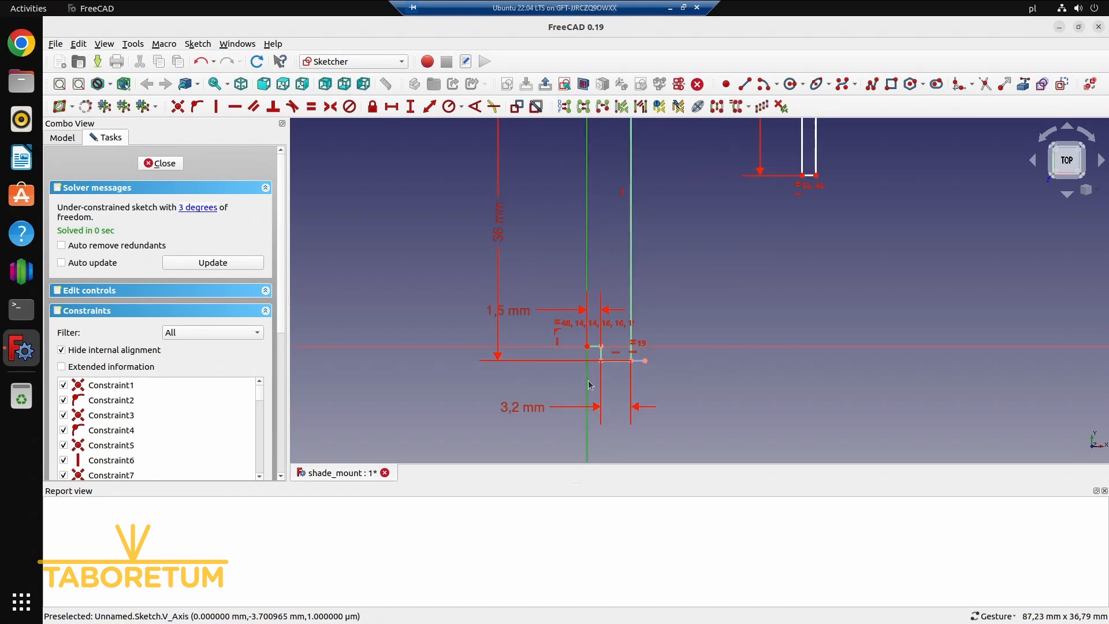
left_click(589, 382)
left_click(588, 381)
left_click(729, 363)
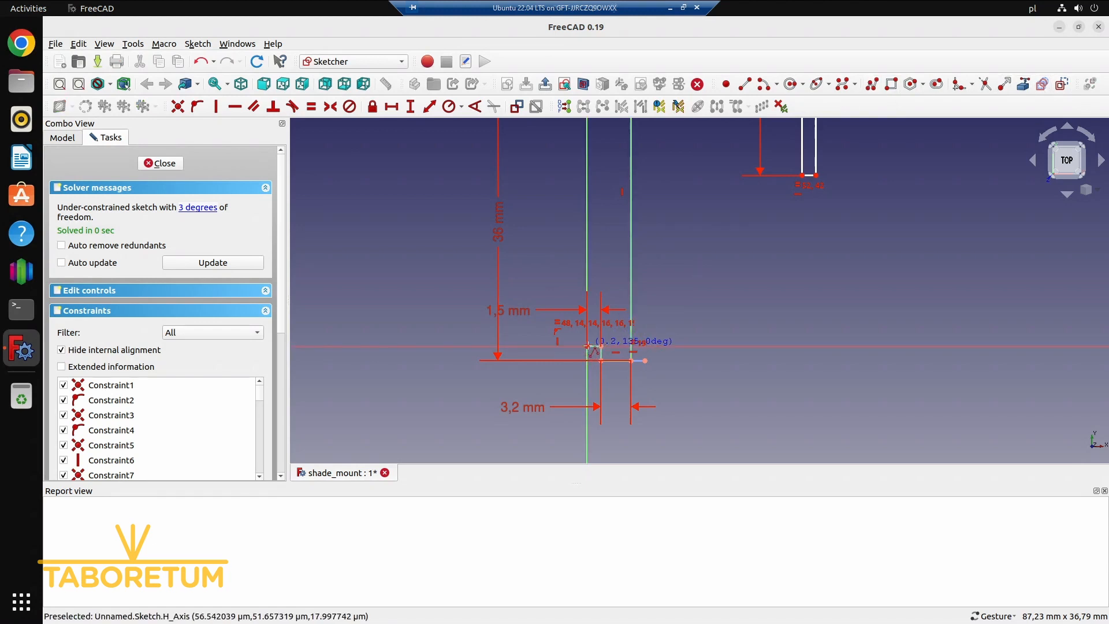
left_click(587, 347)
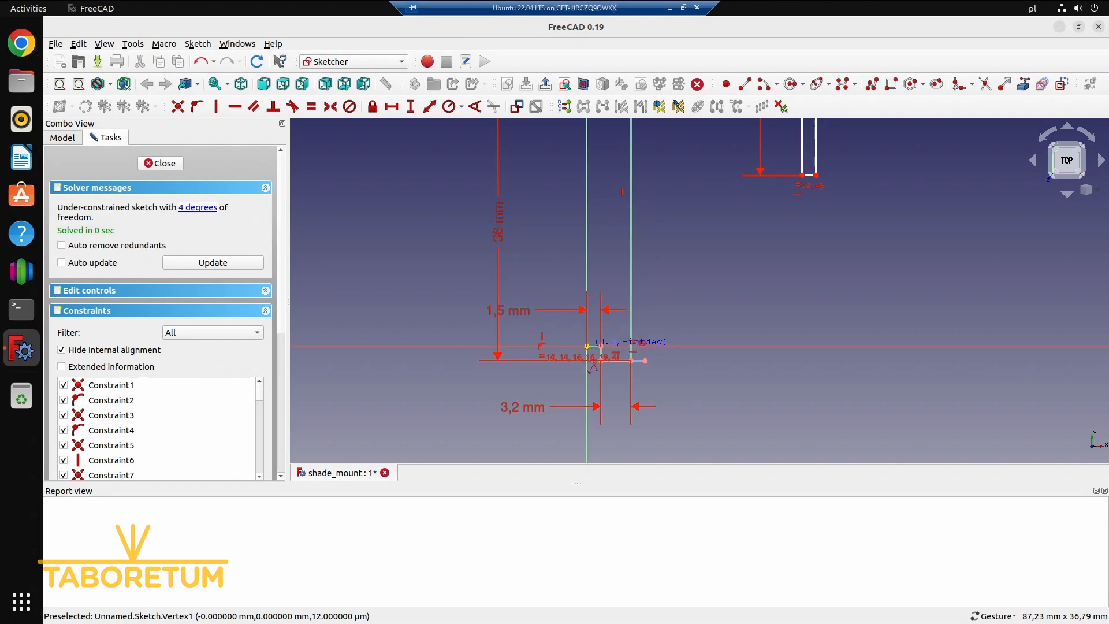
left_click(587, 380)
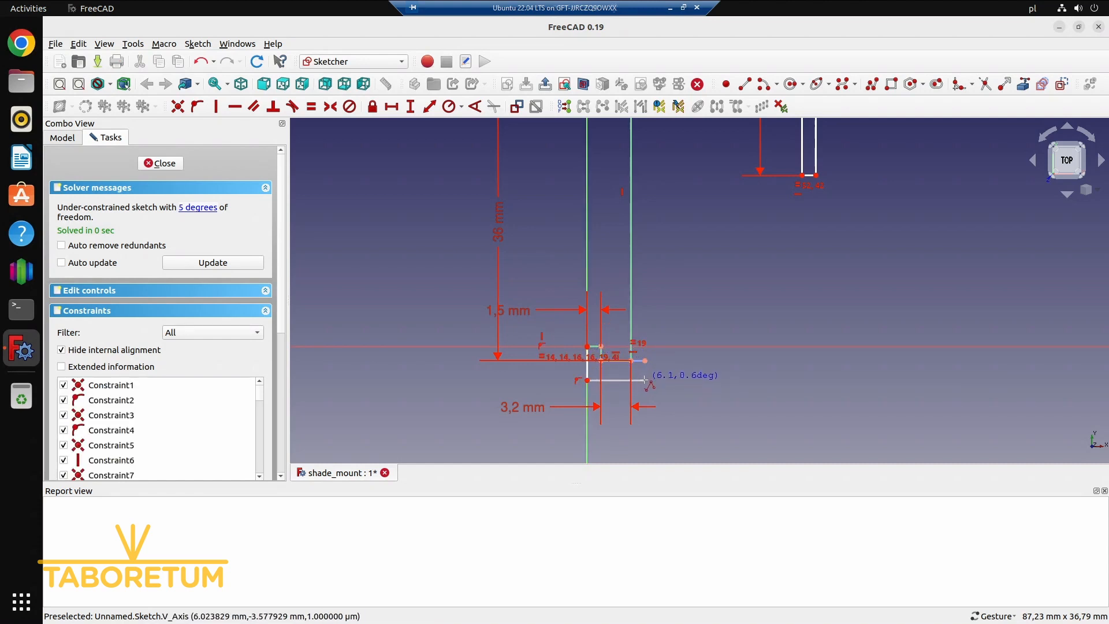
left_click(645, 380)
right_click_drag(663, 203, 669, 382)
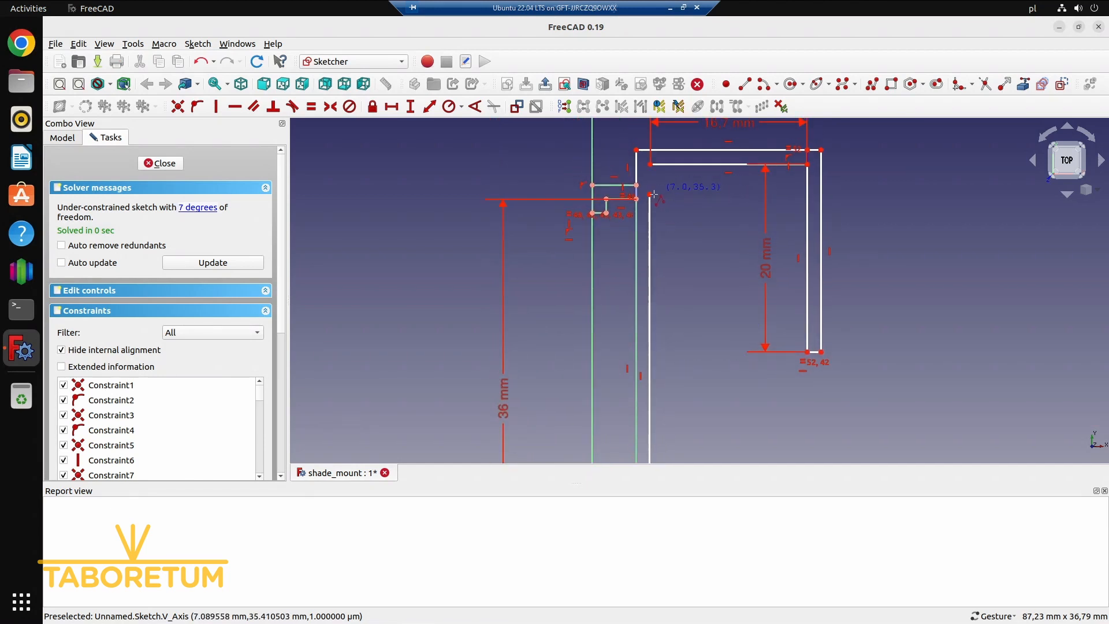
left_click(650, 195)
key("Escape")
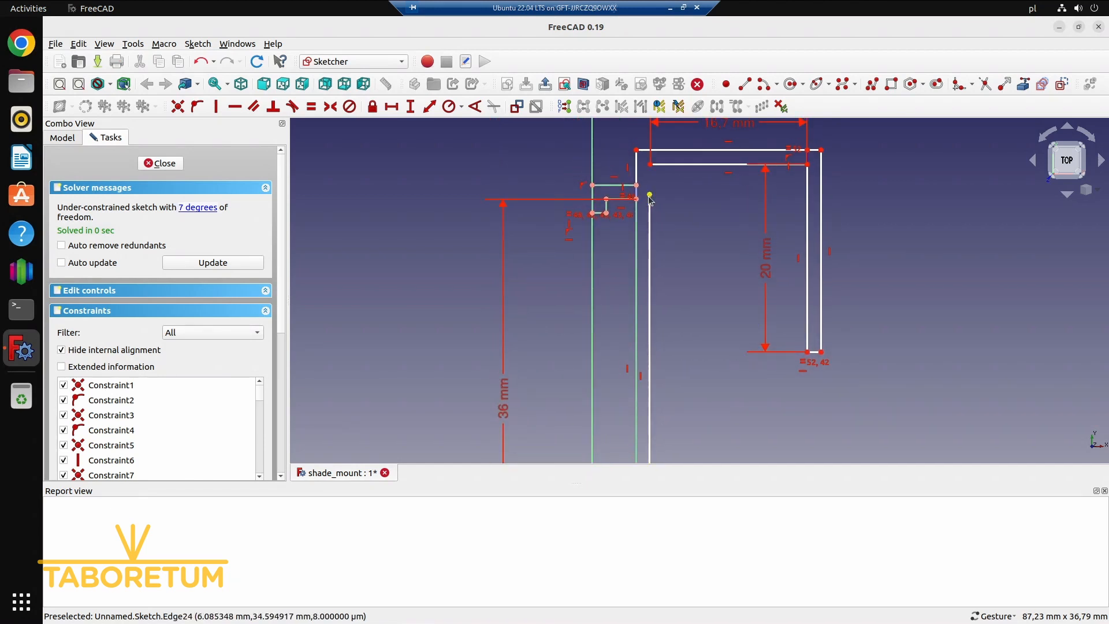
key("Escape")
Make the polyline's upper end coincident with the wall-side end of the hook's inner upper edge
double_click(105, 187)
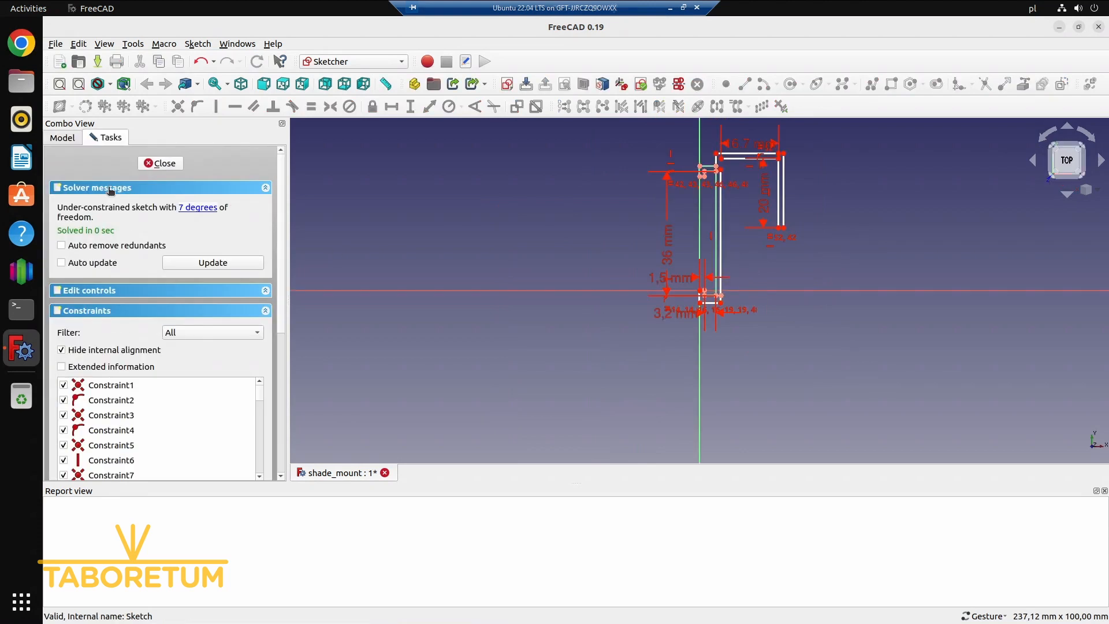
left_click(721, 168)
left_click(721, 160)
key("c")
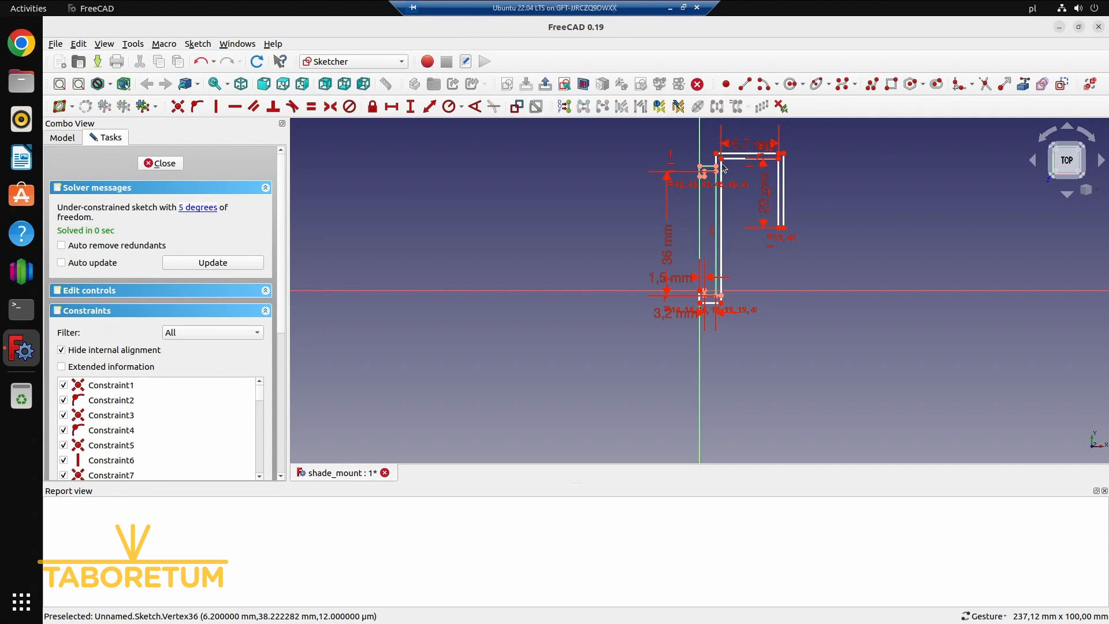
Constrain the free end of the short horizontal construction line at the channel's base onto the new outer vertical edge
scroll(730, 315, "up", 8)
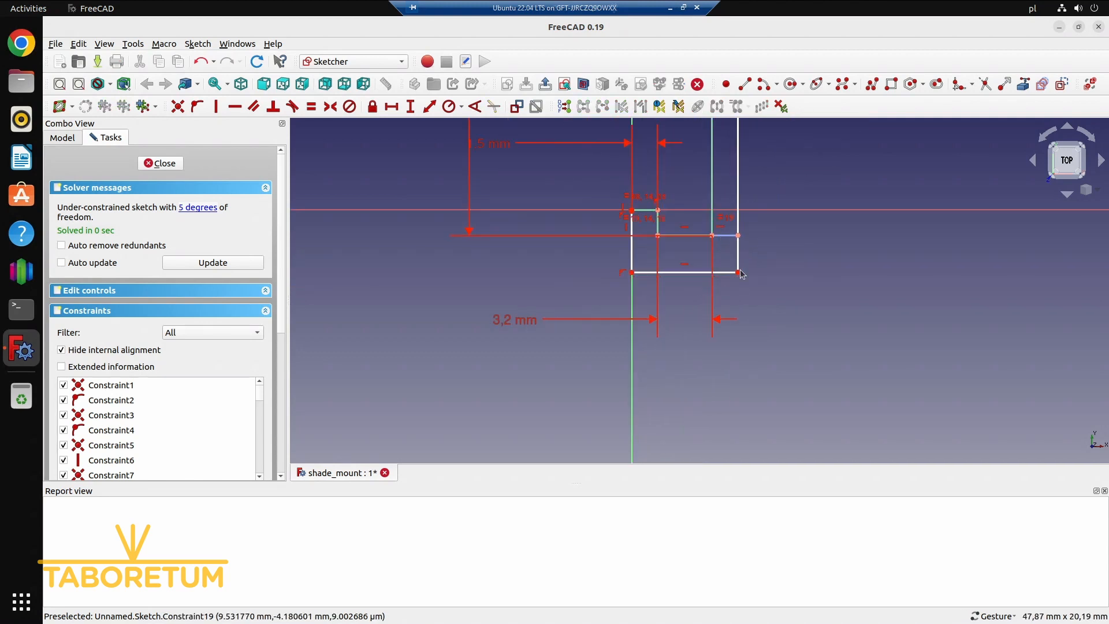
left_click_drag(739, 273, 764, 273)
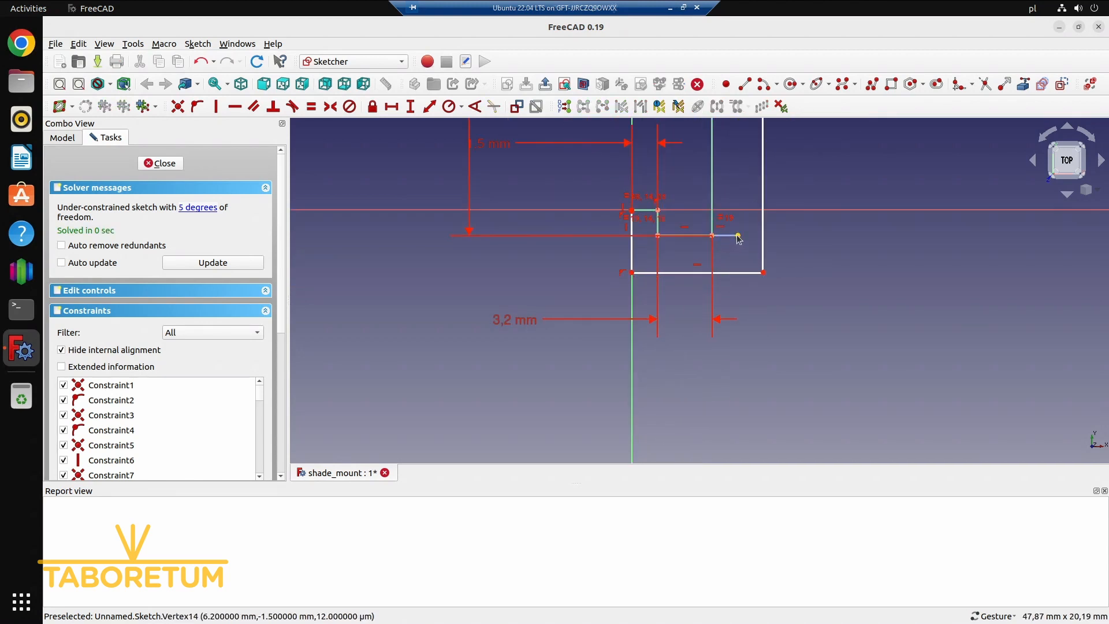
left_click(763, 245)
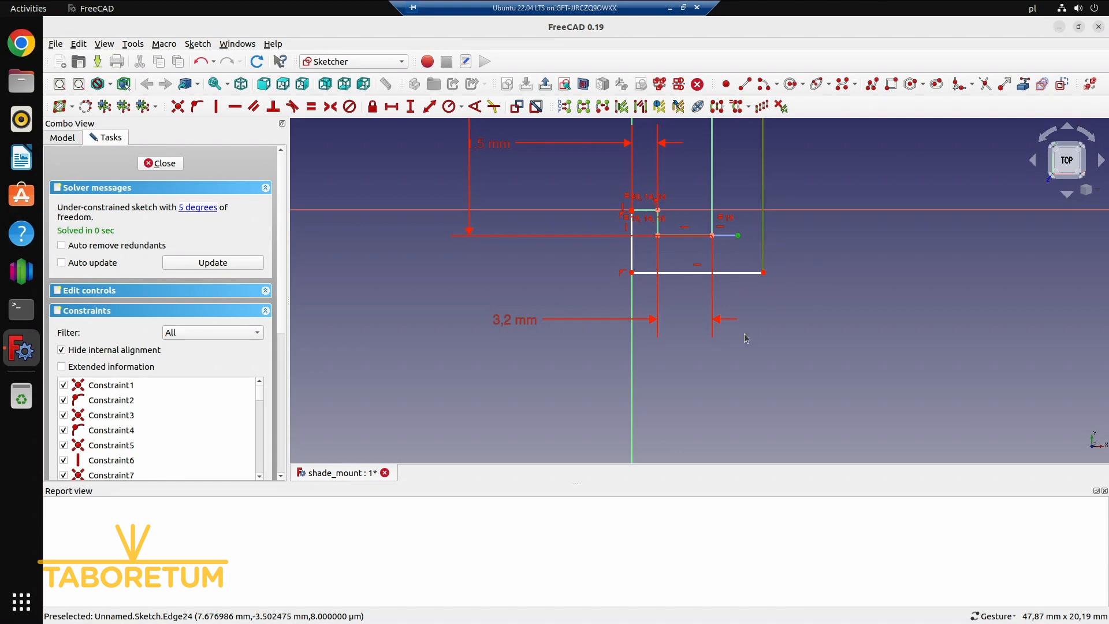
key("o")
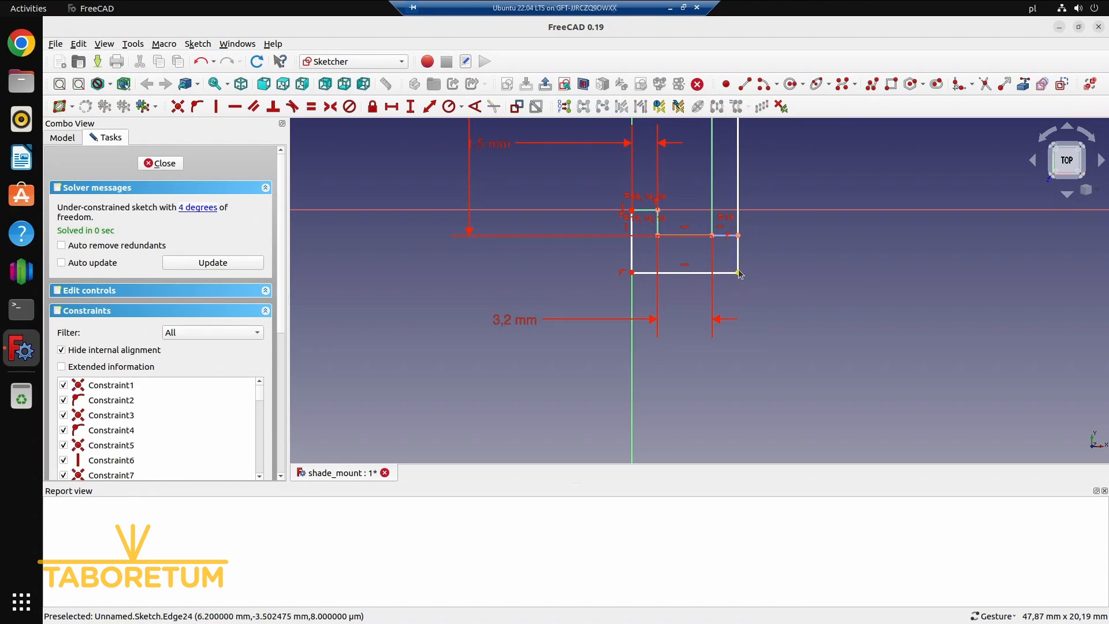
Draw a construction line from the channel's lower outer corner down to the profile's bottom edge and constrain it vertical
left_click_drag(740, 270, 739, 260)
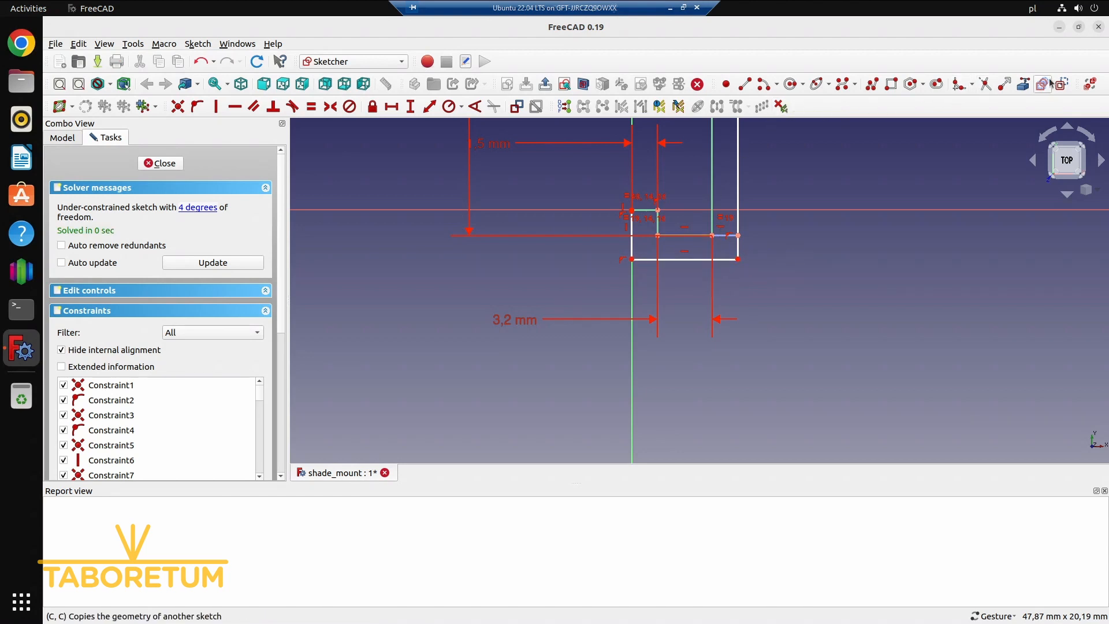
left_click(745, 83)
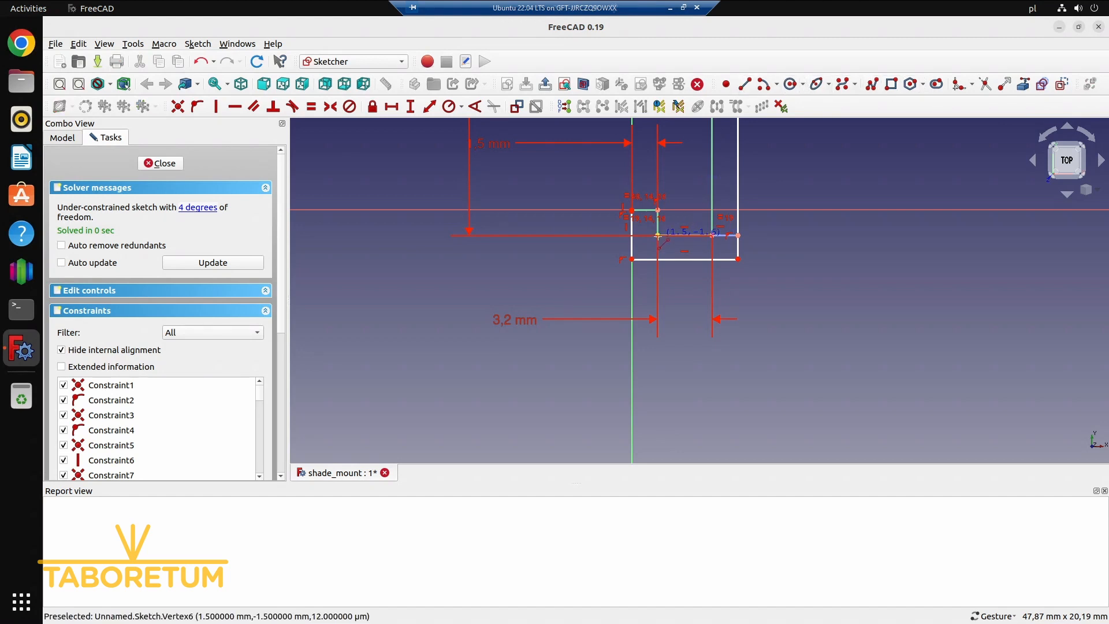
left_click(712, 235)
left_click(714, 259)
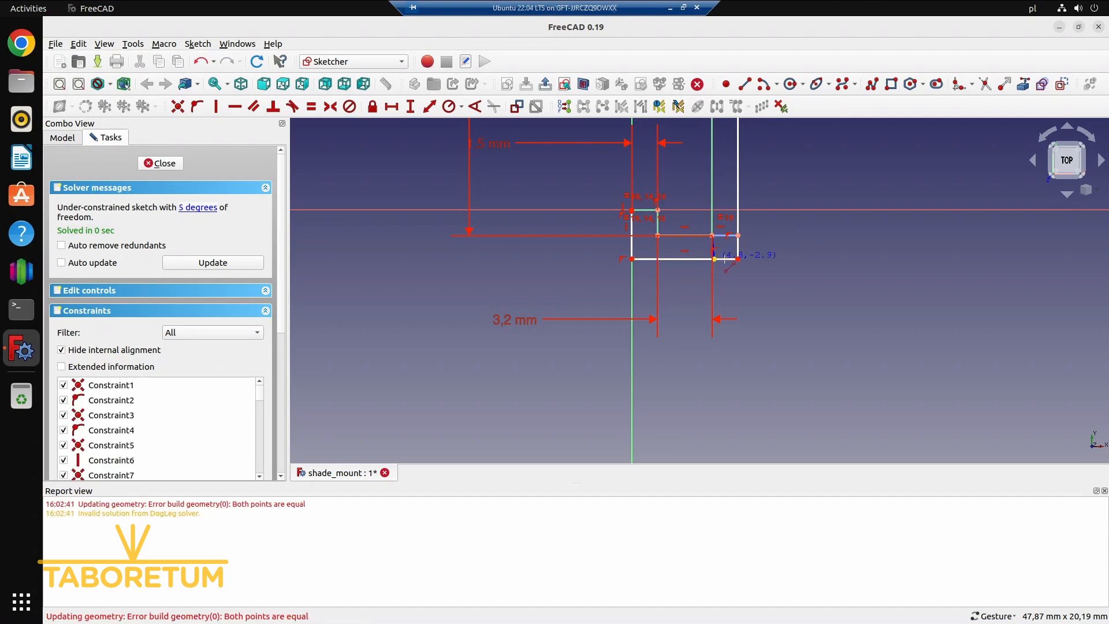
scroll(714, 257, "up", 5)
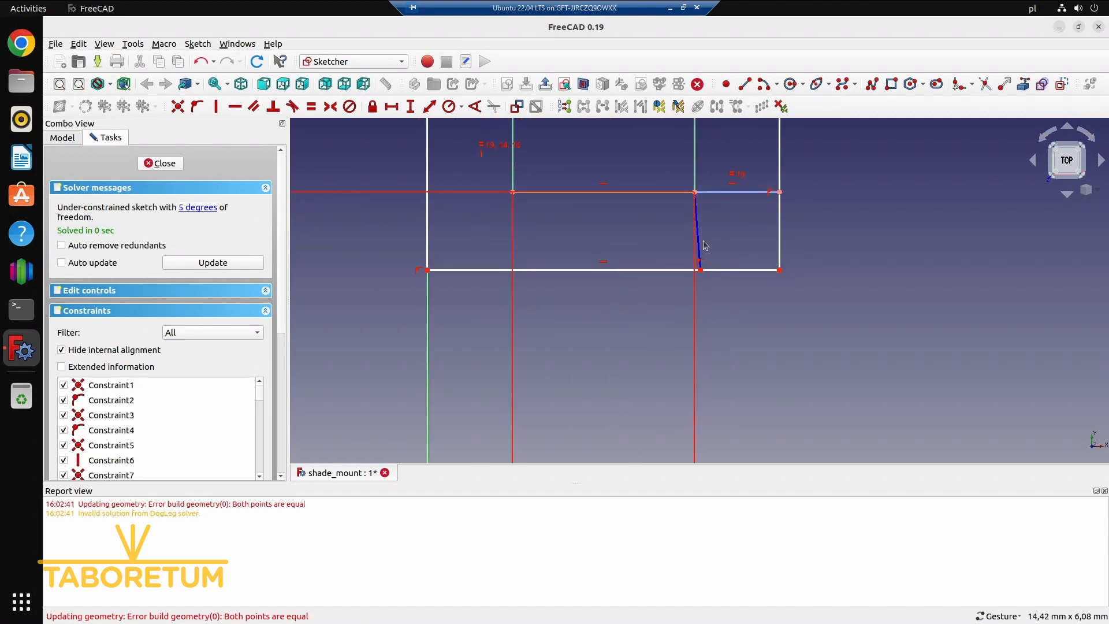
left_click(699, 245)
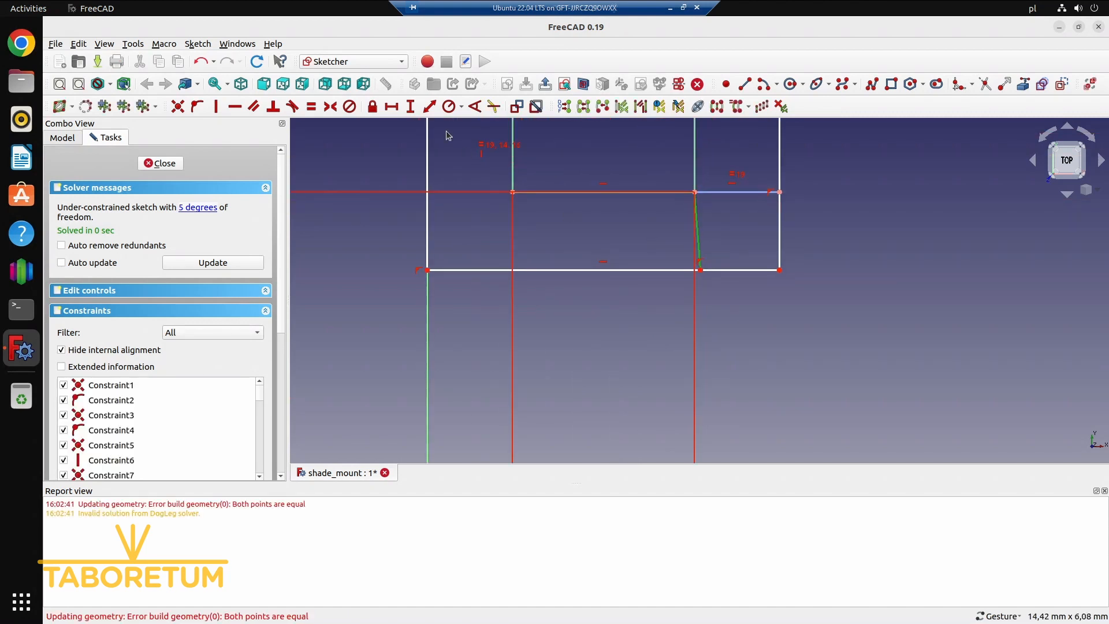
left_click(217, 106)
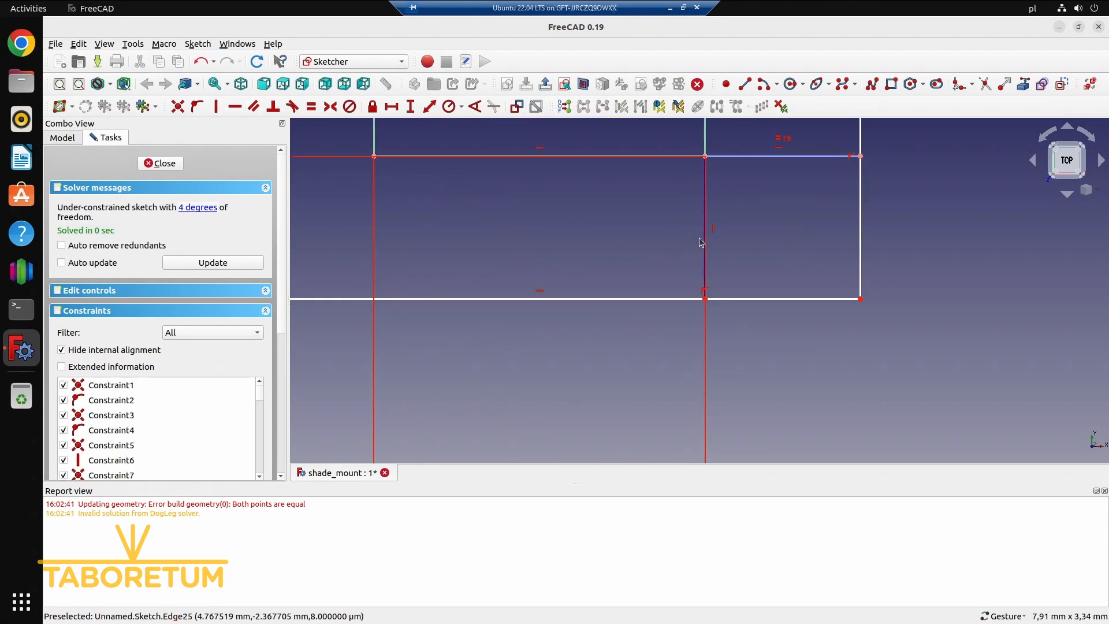
Make the vertical construction line equal in length to the short horizontal construction line beside it
scroll(683, 237, "up", 3)
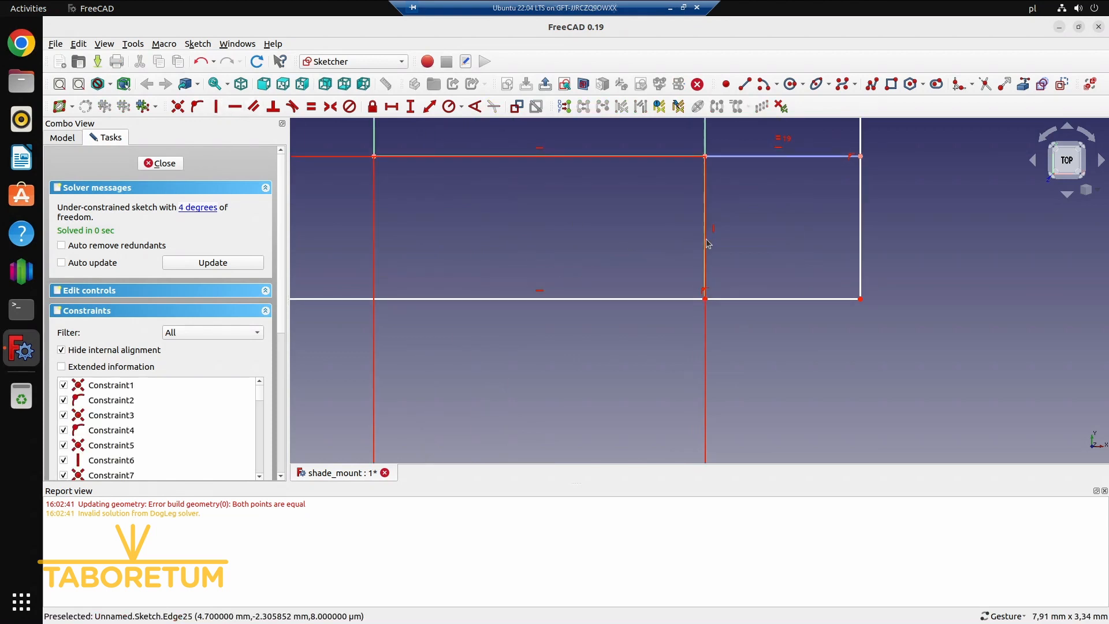
left_click(768, 156)
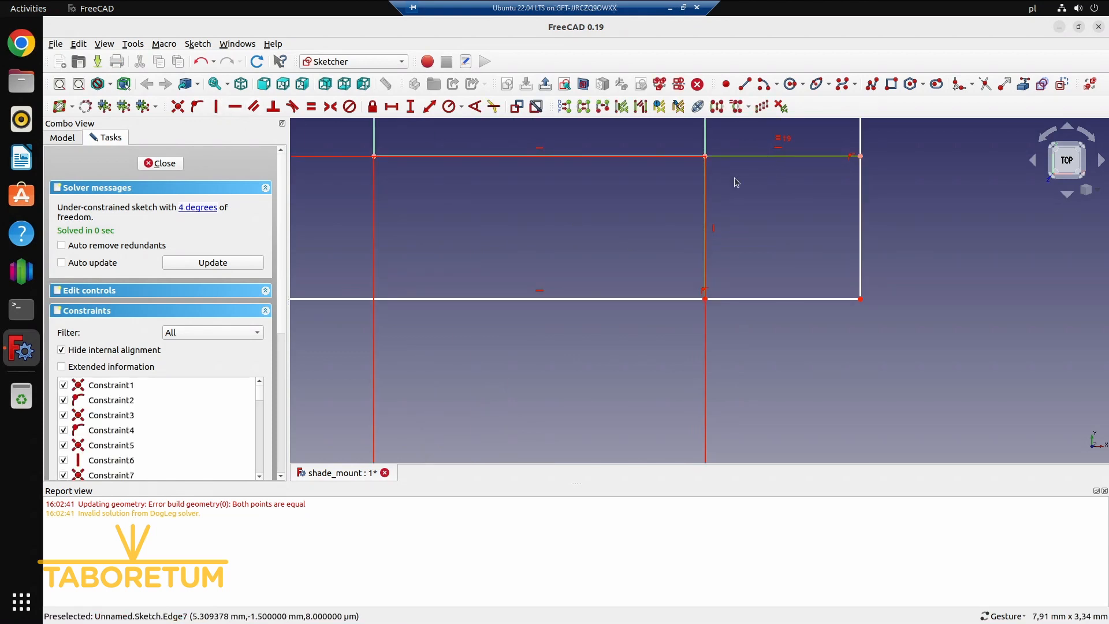
left_click(312, 106)
scroll(583, 283, "down", 5)
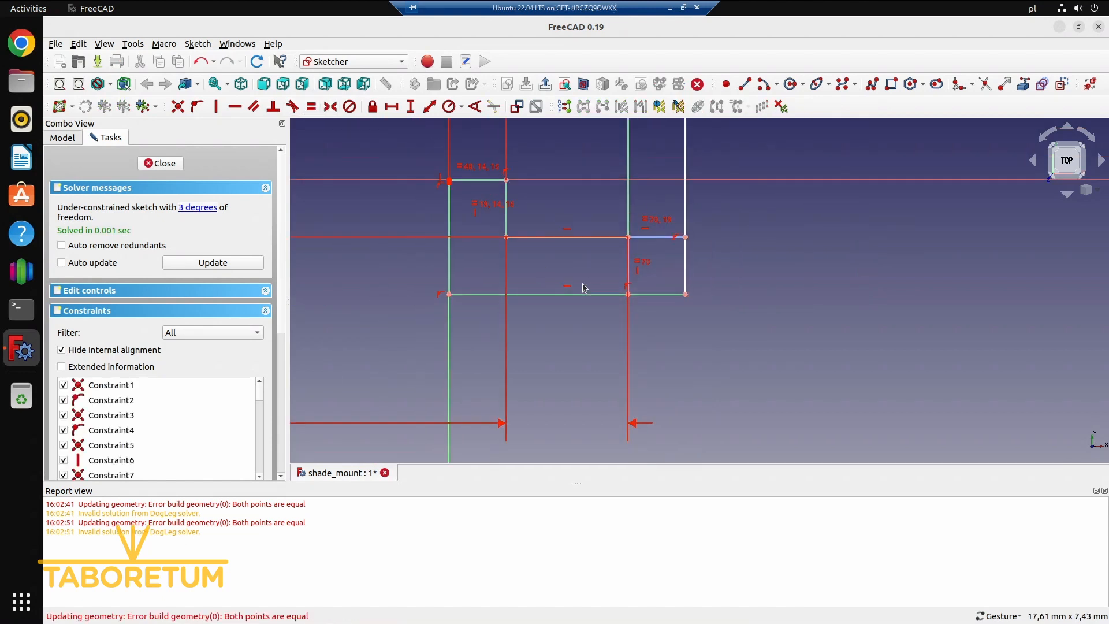
Select the under-constrained elements and shift the hook's upper edge to check its remaining vertical freedom
right_click_drag(701, 218, 681, 424)
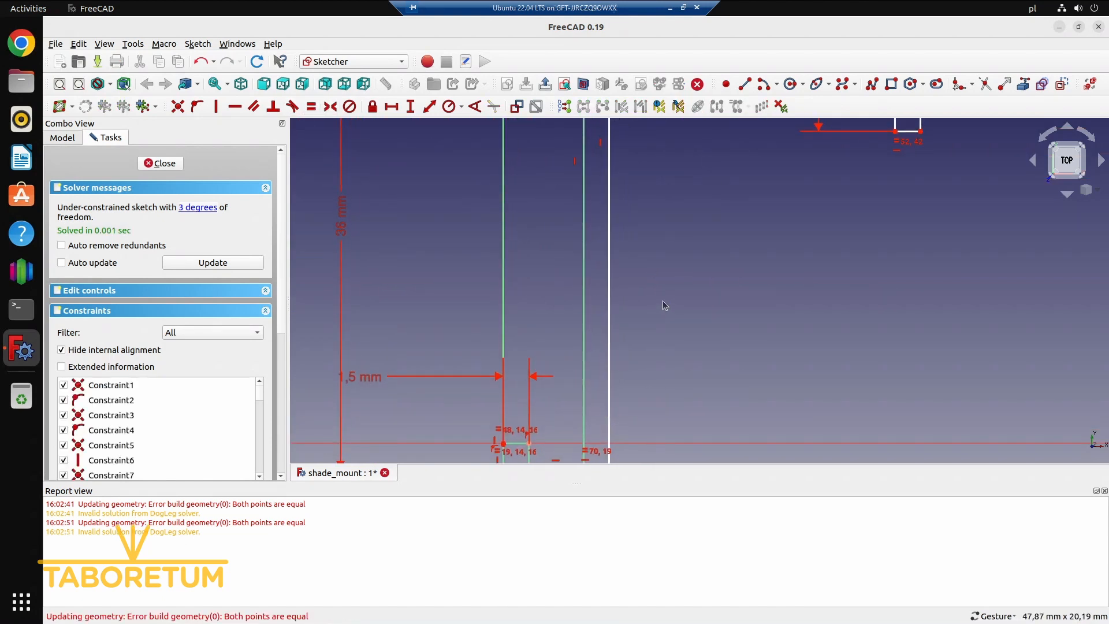
scroll(663, 300, "down", 3)
right_click_drag(685, 273, 672, 383)
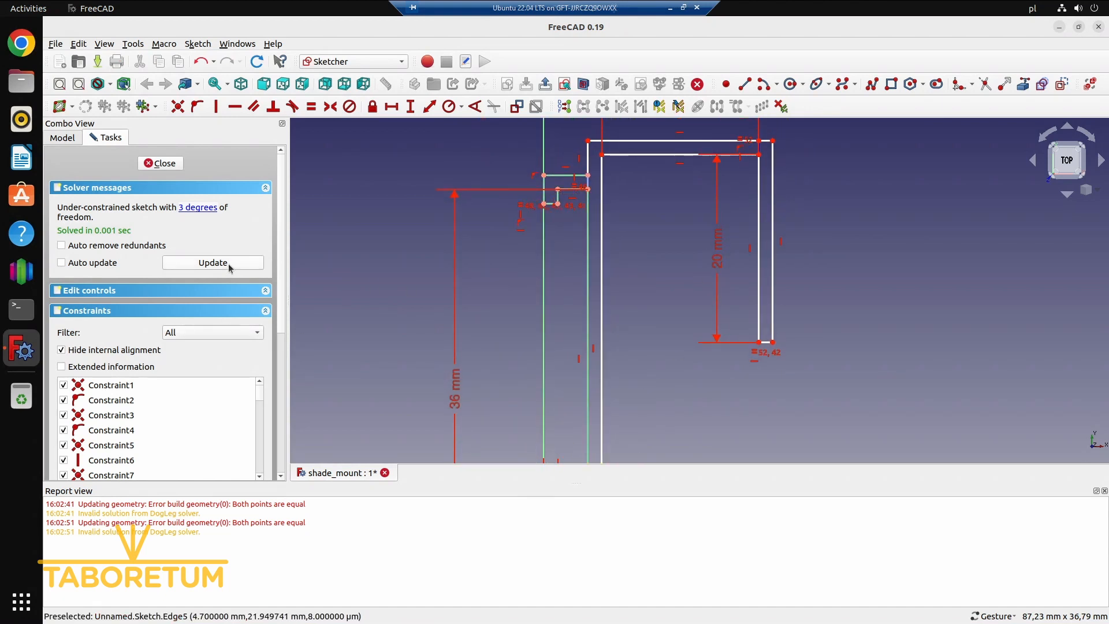
left_click(202, 208)
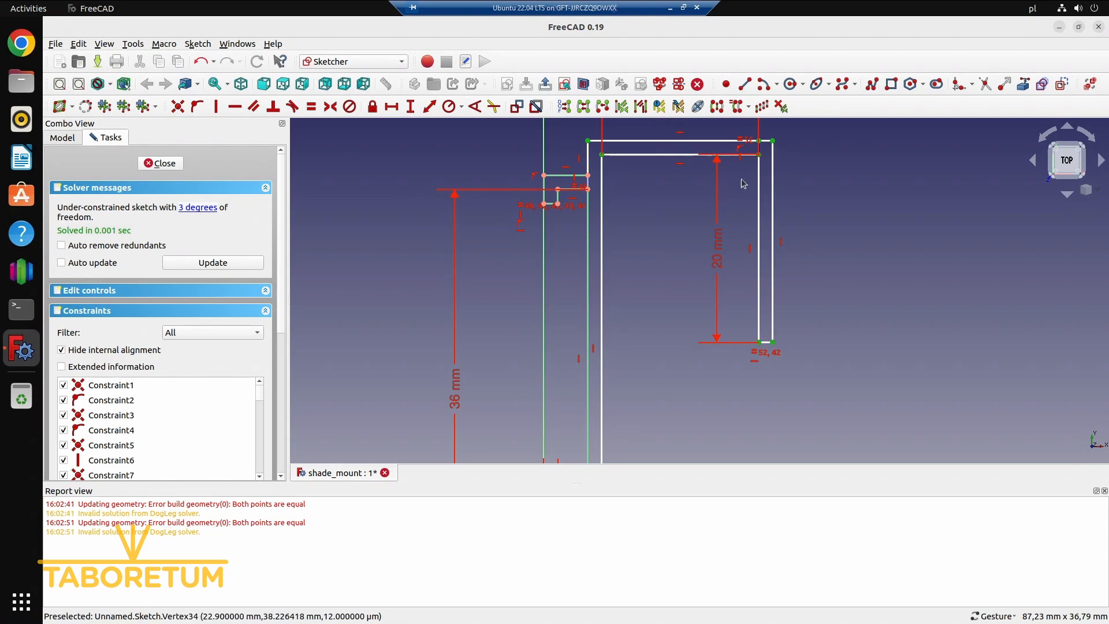
left_click_drag(730, 139, 706, 143)
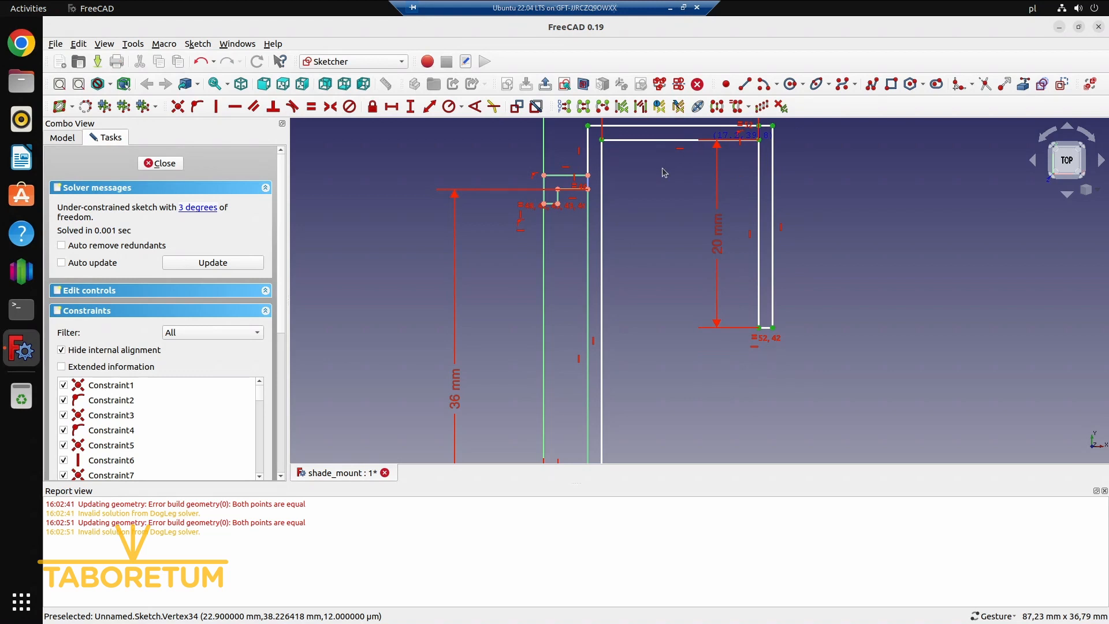
scroll(662, 169, "down", 1)
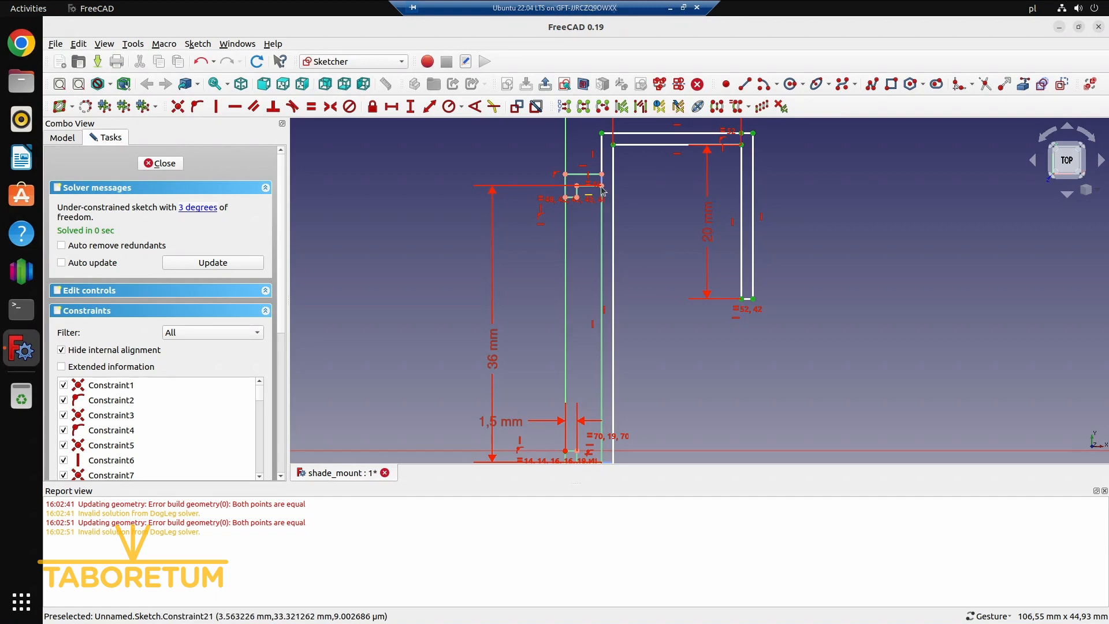
Constrain the vertical length of the wall edge between the channel's upper lip and the hook's outer top edge to 9.4 mm
left_click(416, 107)
key("Return")
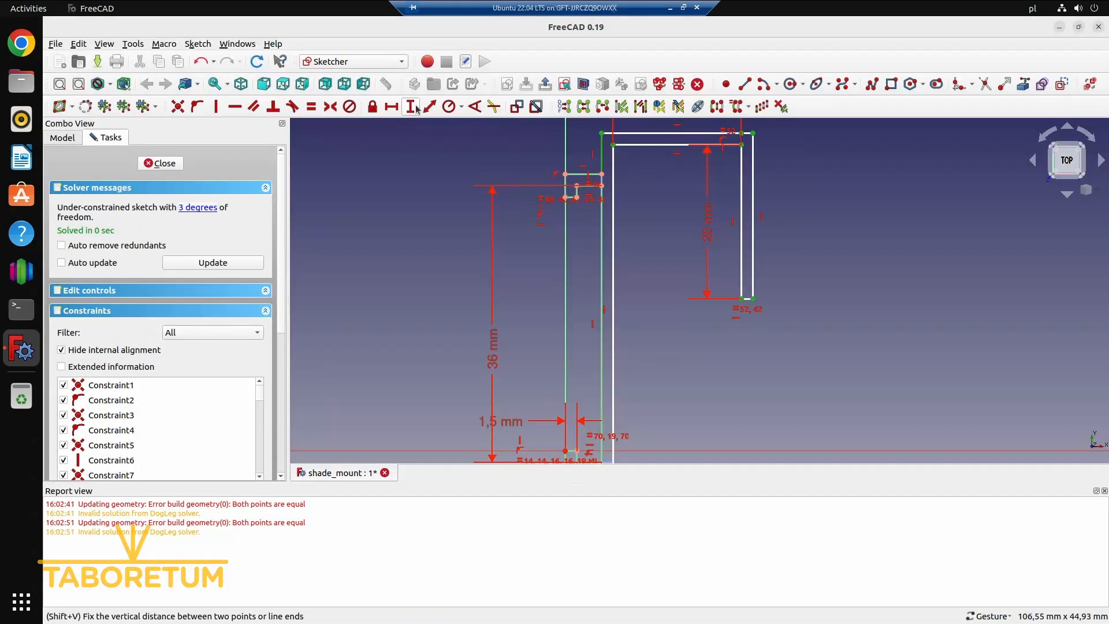
left_click(603, 153)
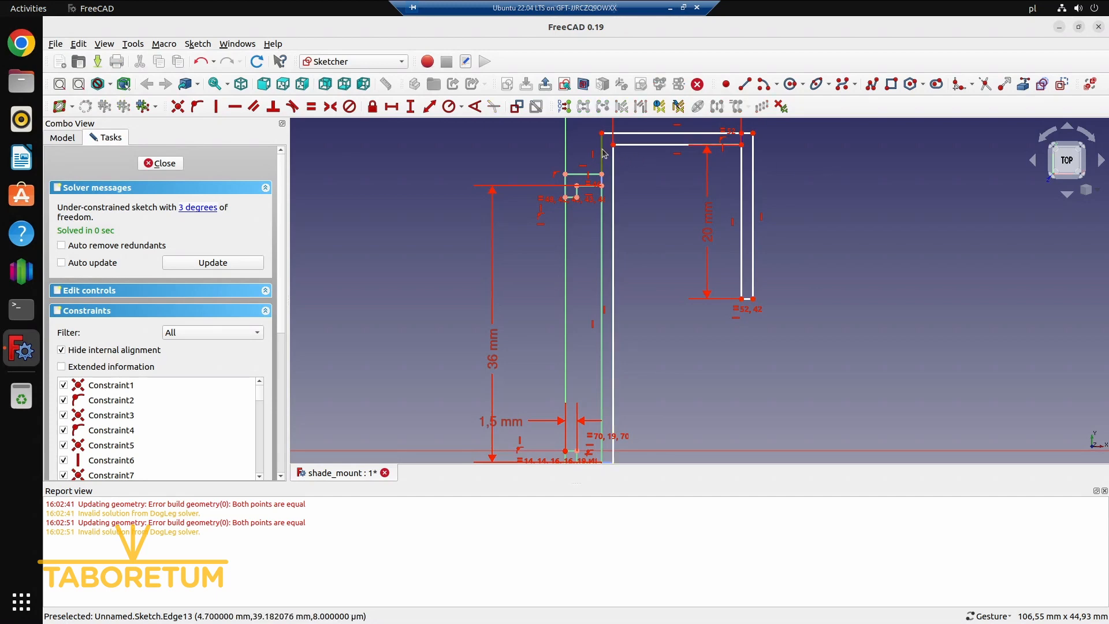
left_click(415, 107)
type("9.4")
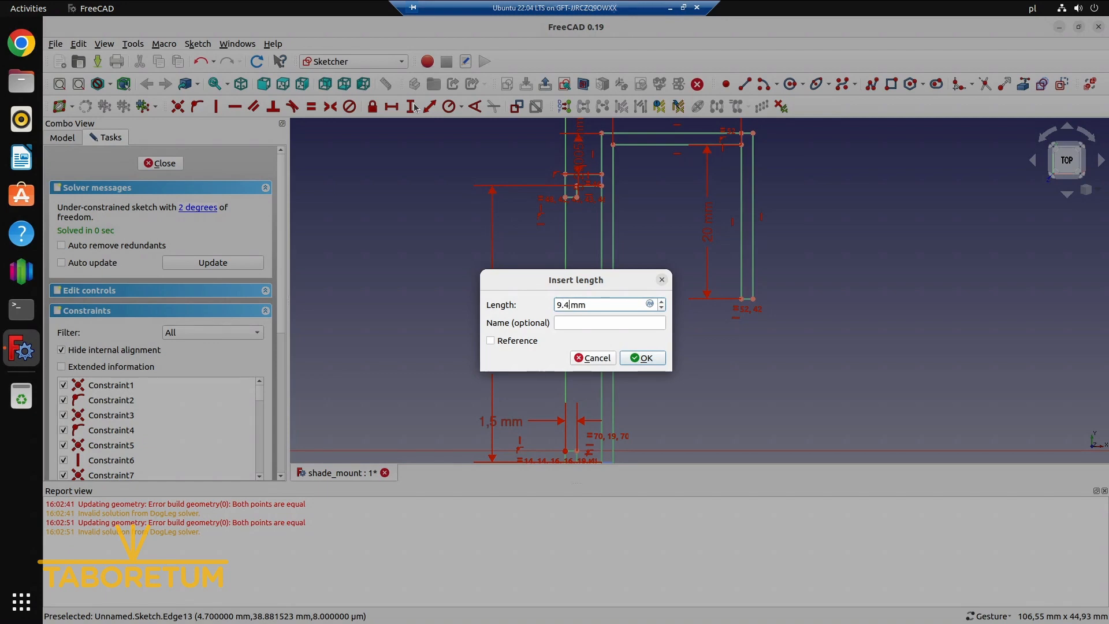
key("Return")
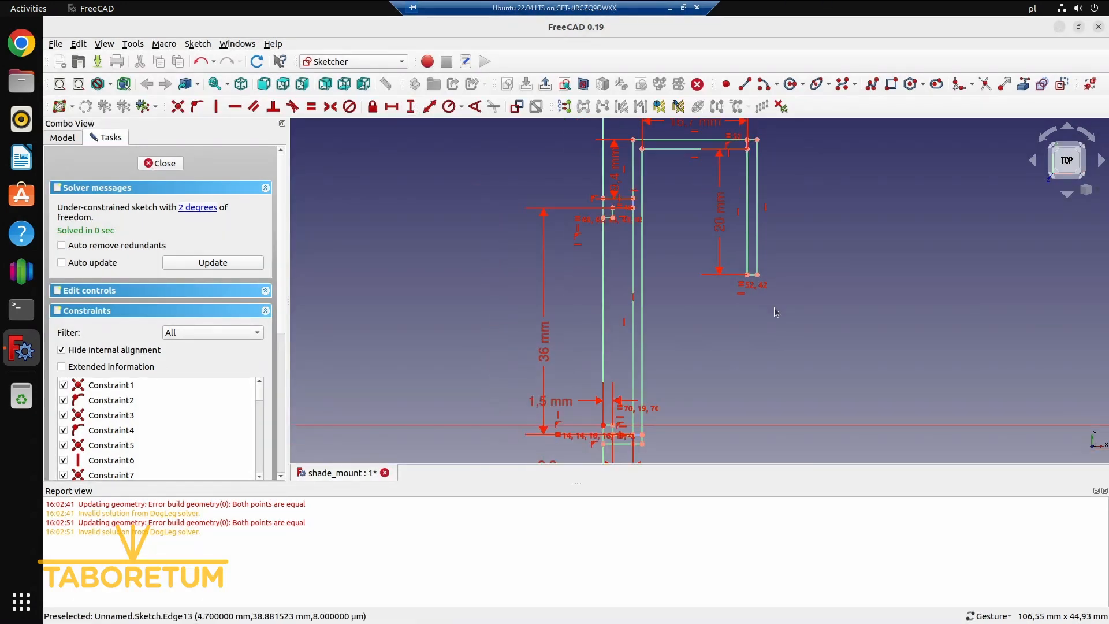
scroll(778, 309, "down", 1)
scroll(751, 379, "down", 3)
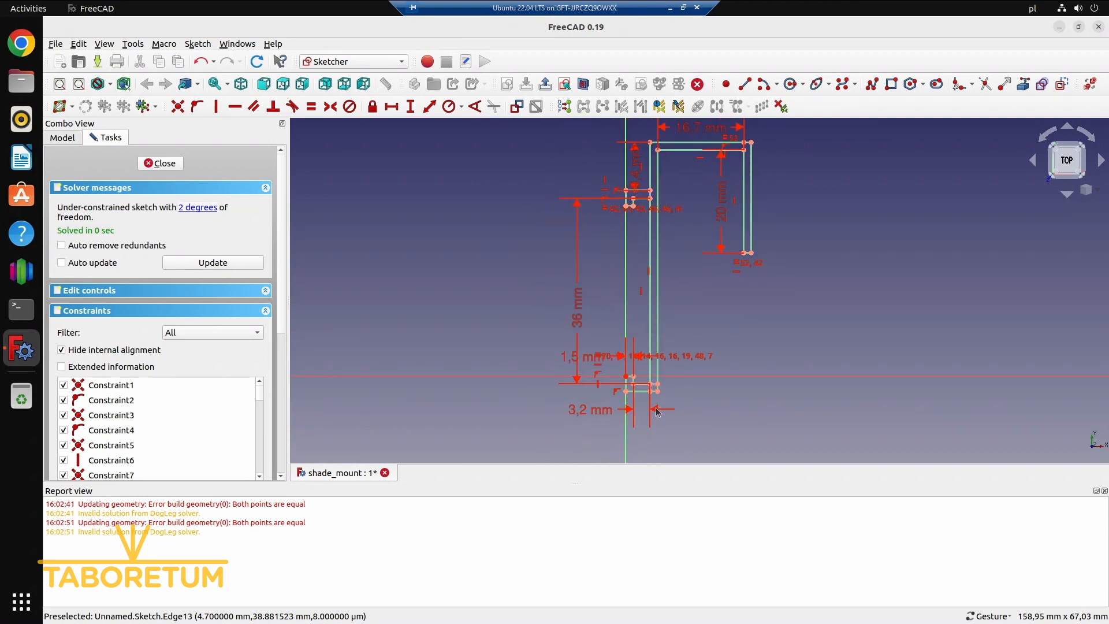
Locate the under-constrained elements and delete the two surplus lines overlapping the lower lip's outer edge at the origin
left_click(203, 208)
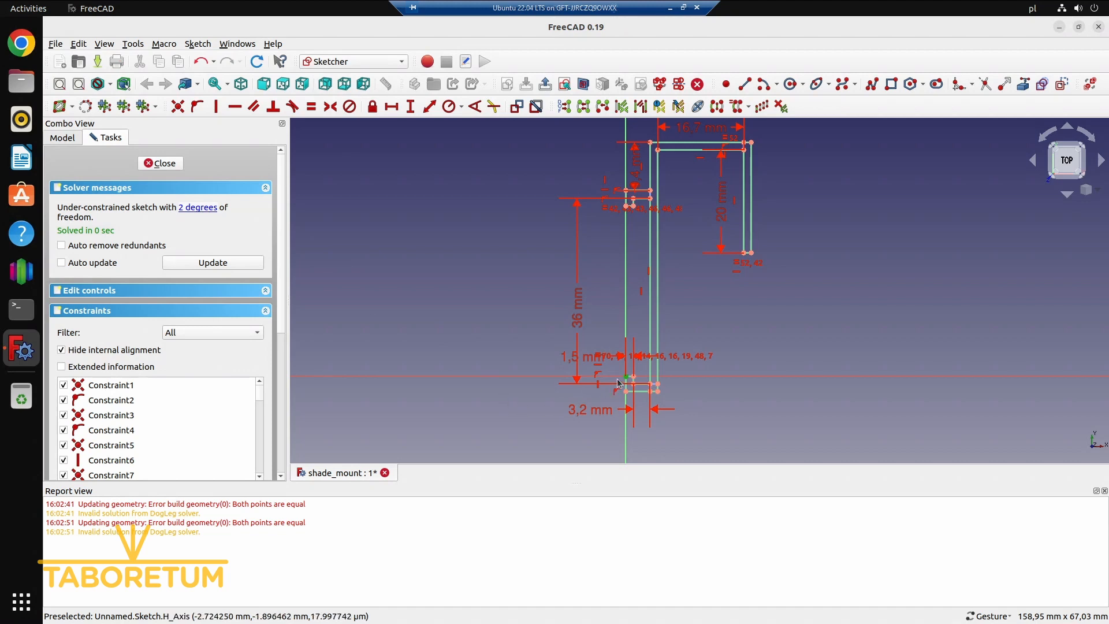
scroll(651, 410, "up", 8)
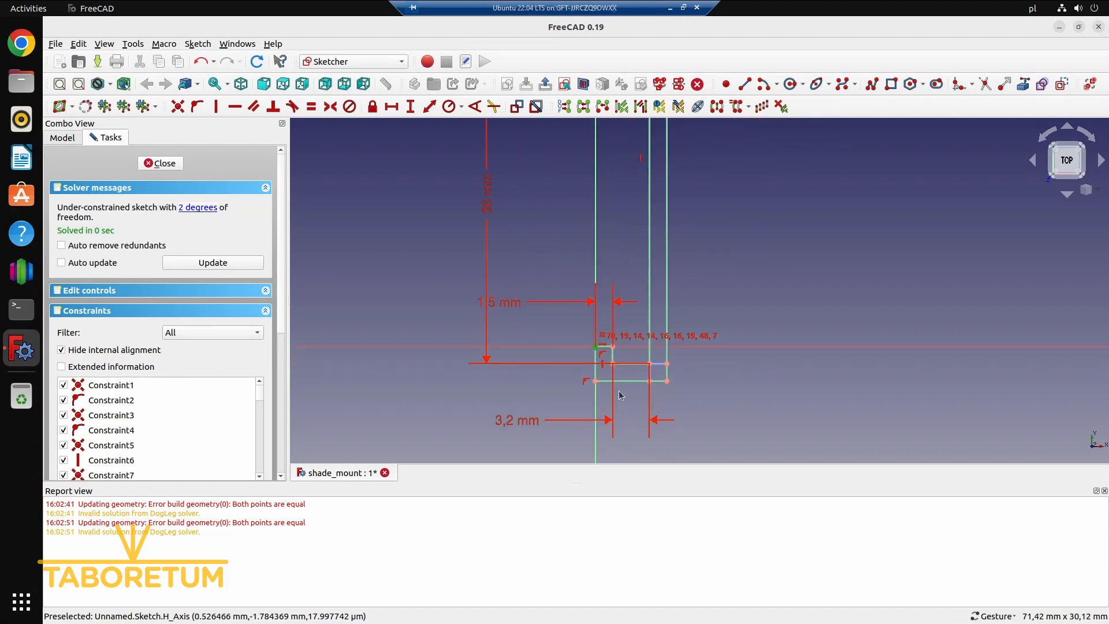
mouse_move(577, 311)
left_mouse_down()
mouse_move(594, 321)
mouse_move(527, 331)
mouse_move(504, 264)
mouse_move(530, 330)
mouse_move(581, 317)
mouse_move(565, 330)
mouse_move(527, 331)
left_mouse_up()
scroll(581, 314, "up", 4)
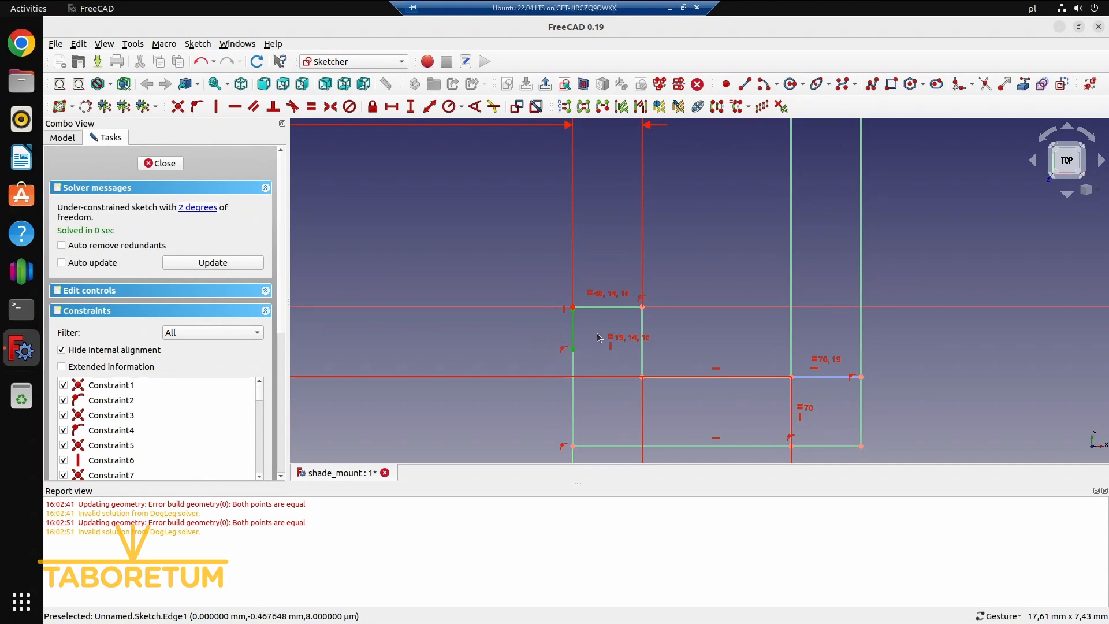
key("Delete")
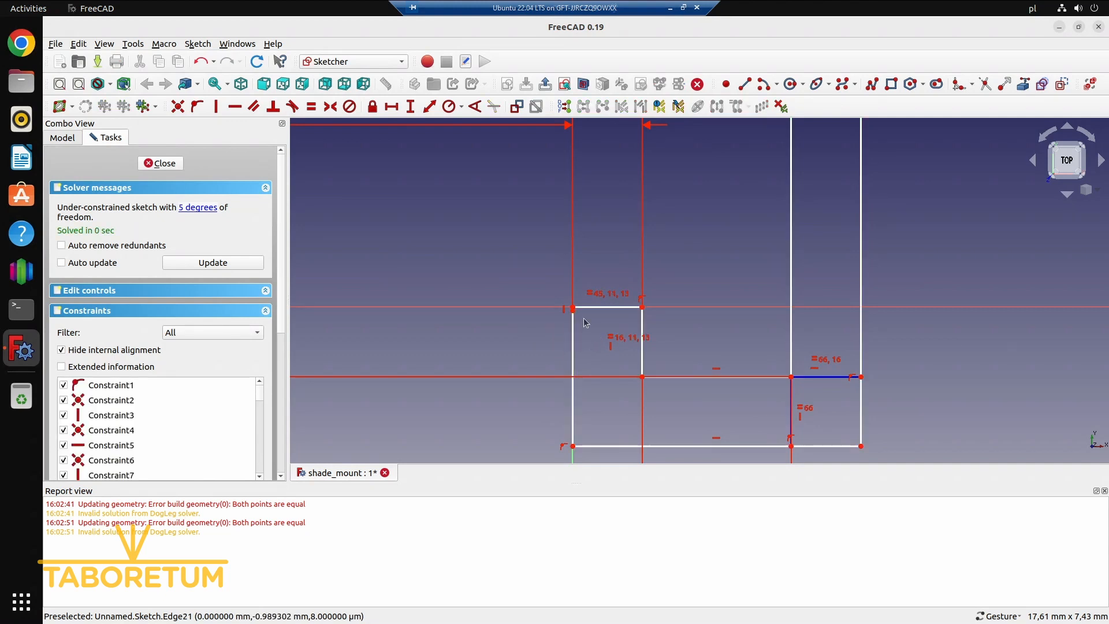
left_click_drag(575, 315, 512, 362)
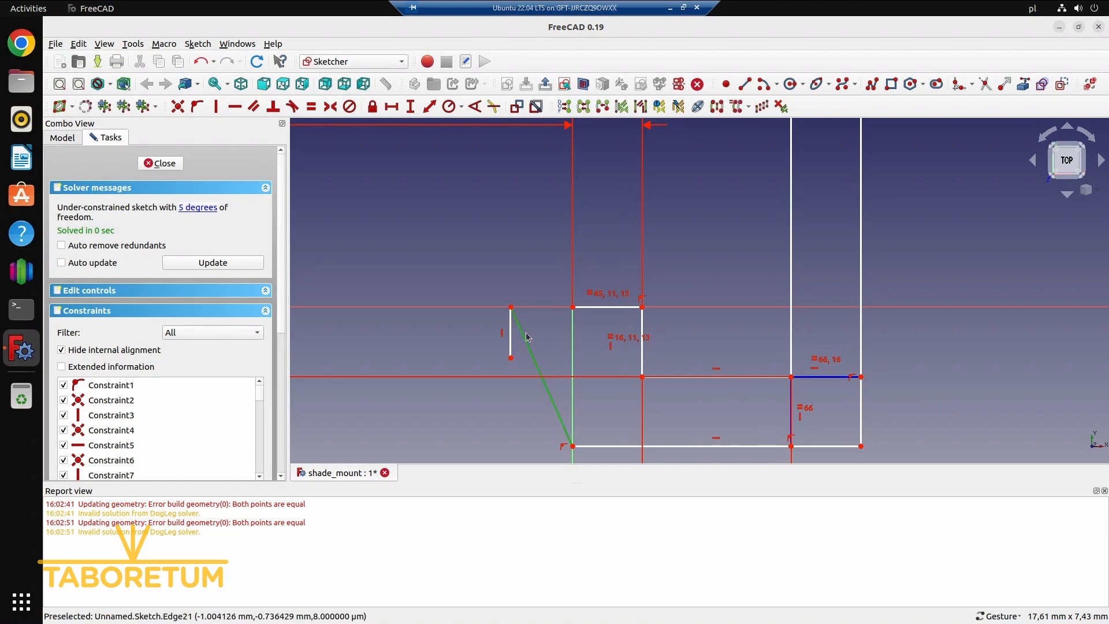
key("Delete")
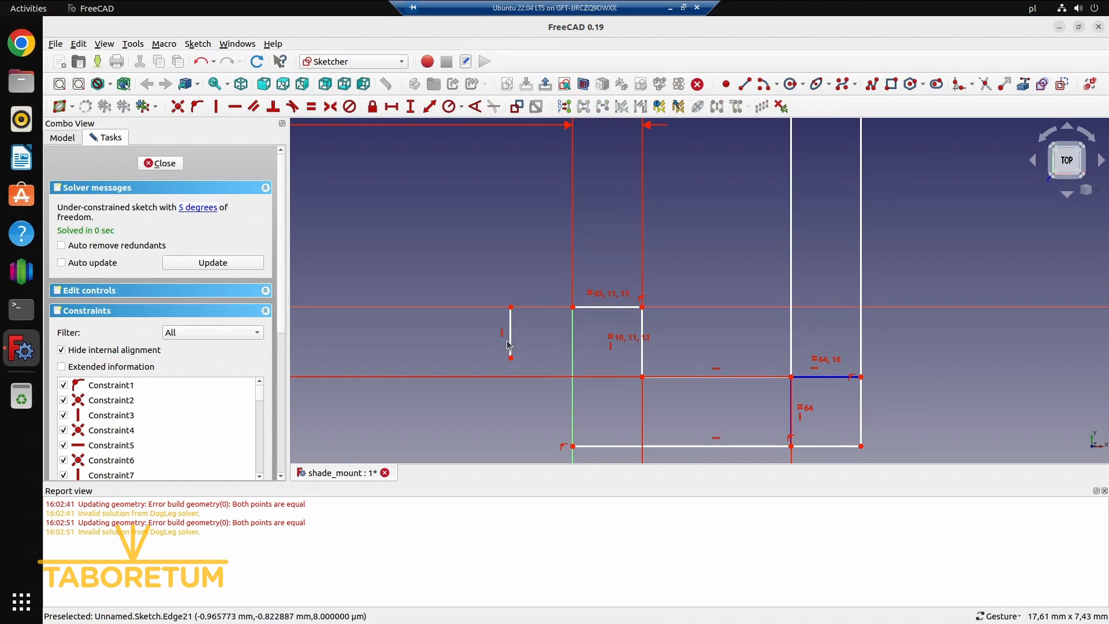
Move the leftover short vertical line back and make its ends coincident with the lower lip's upper outer corner and the profile's bottom outer corner
left_click_drag(509, 345, 543, 350)
left_click(541, 327)
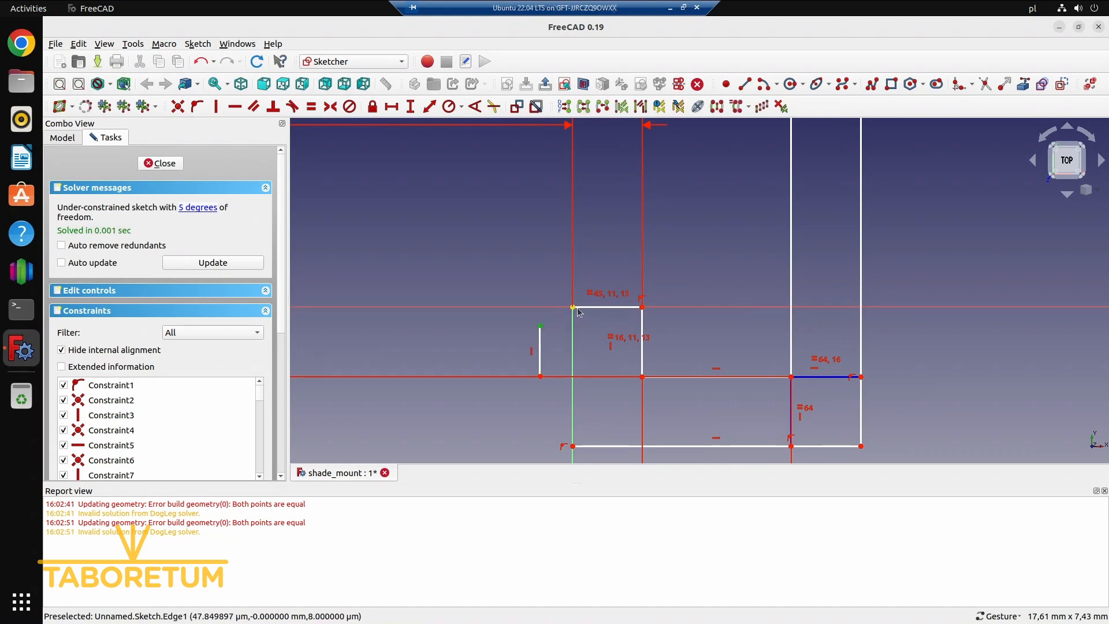
left_click(573, 308)
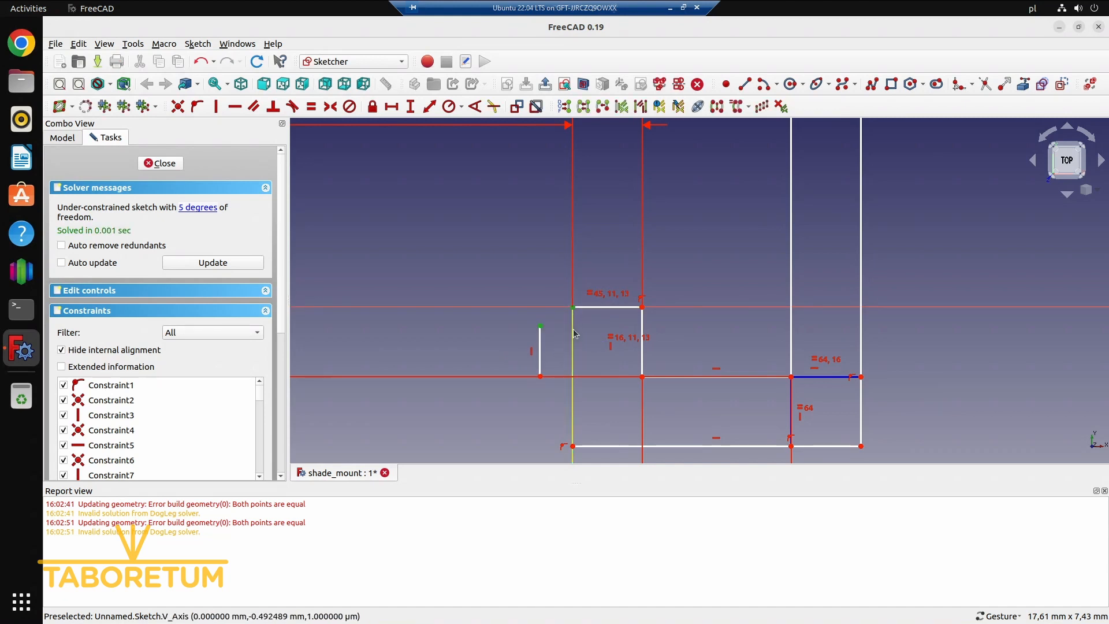
key("c")
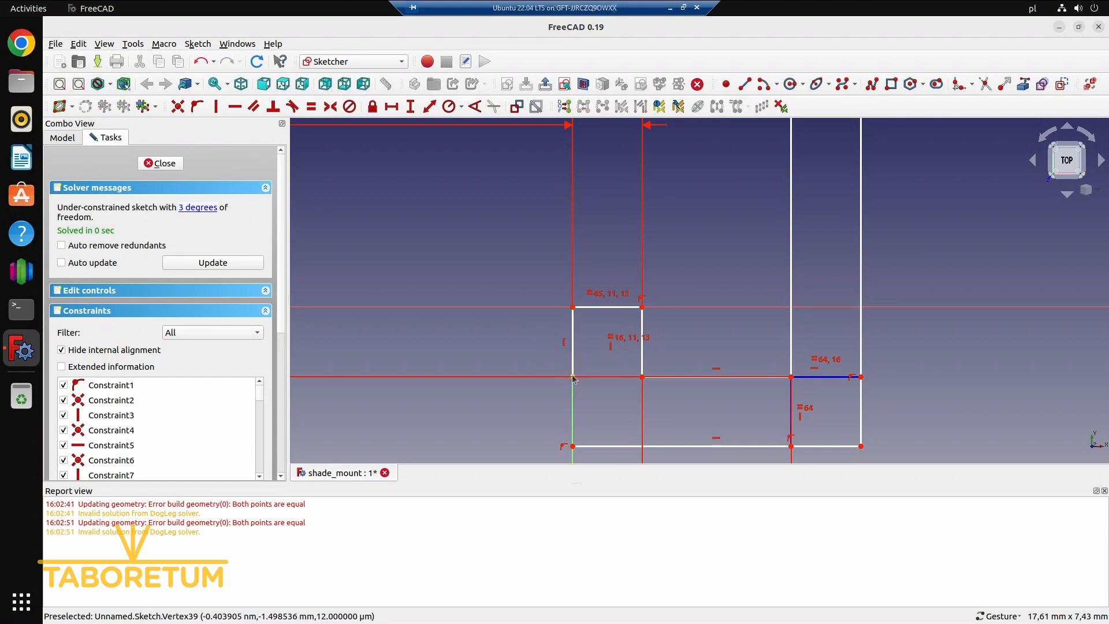
left_click(572, 446)
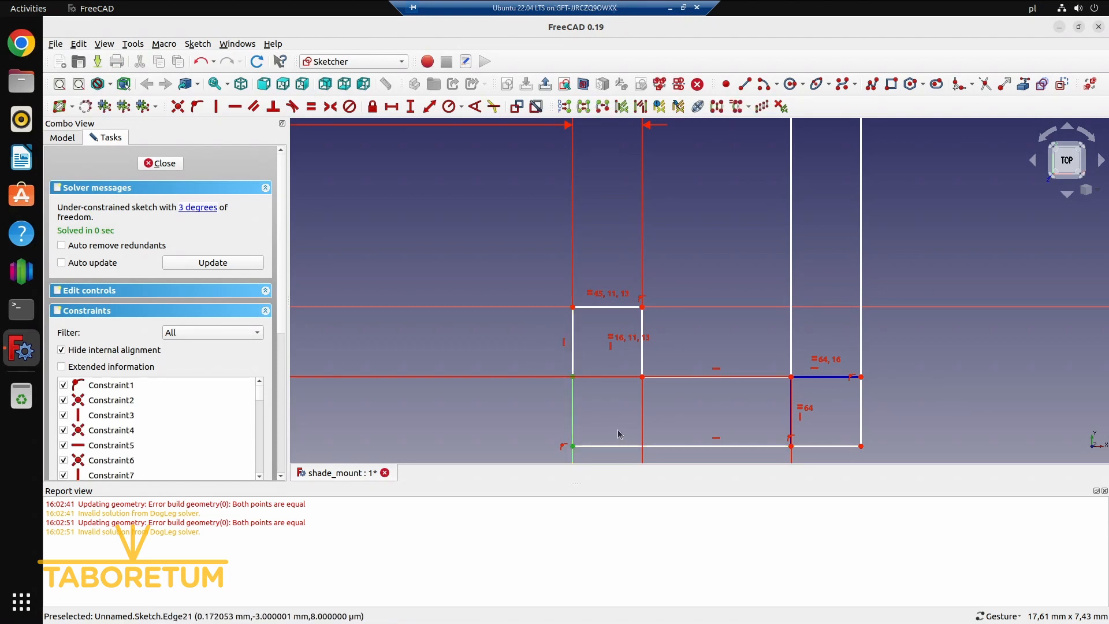
key("c")
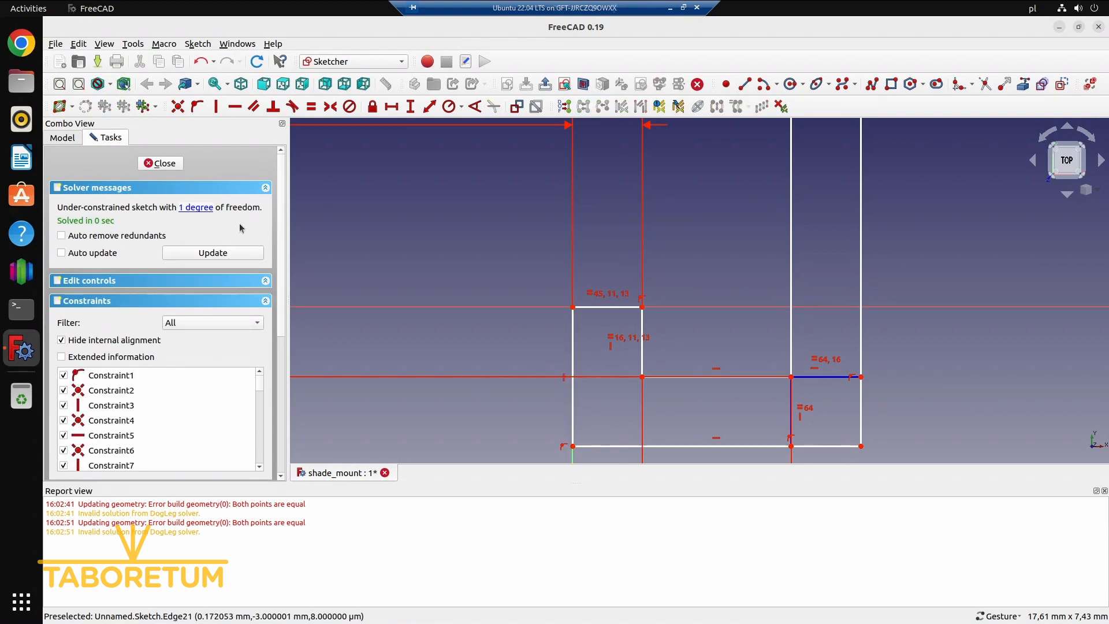
Select the under-constrained elements and shift the lower lip's outer corner to check its remaining freedom
left_click(215, 211)
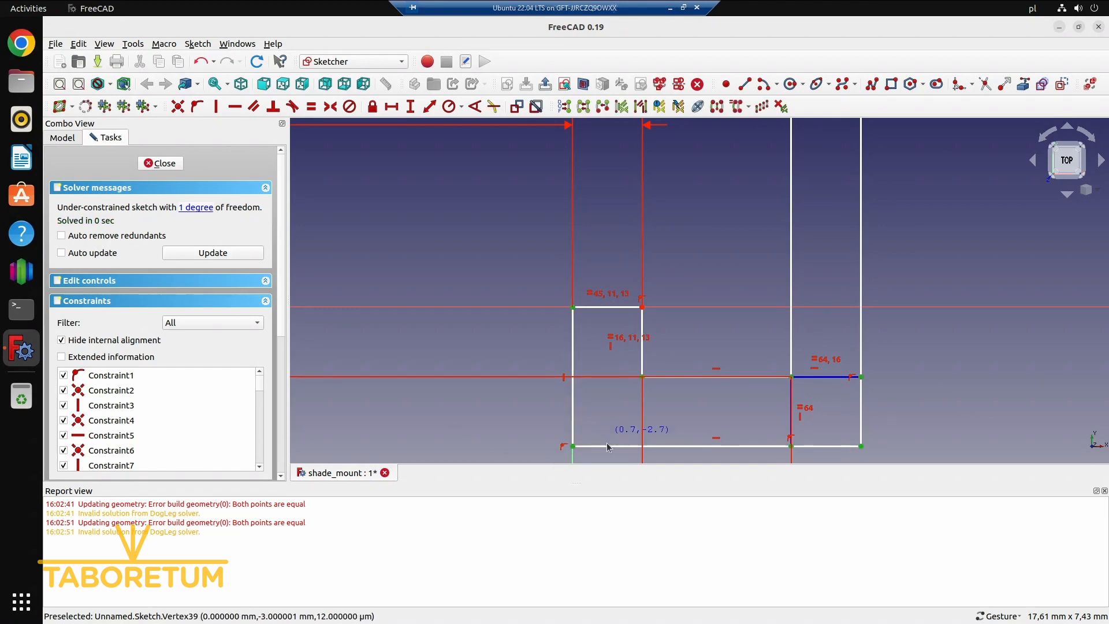
mouse_move(606, 446)
left_mouse_down()
mouse_move(606, 432)
mouse_move(605, 452)
left_mouse_up()
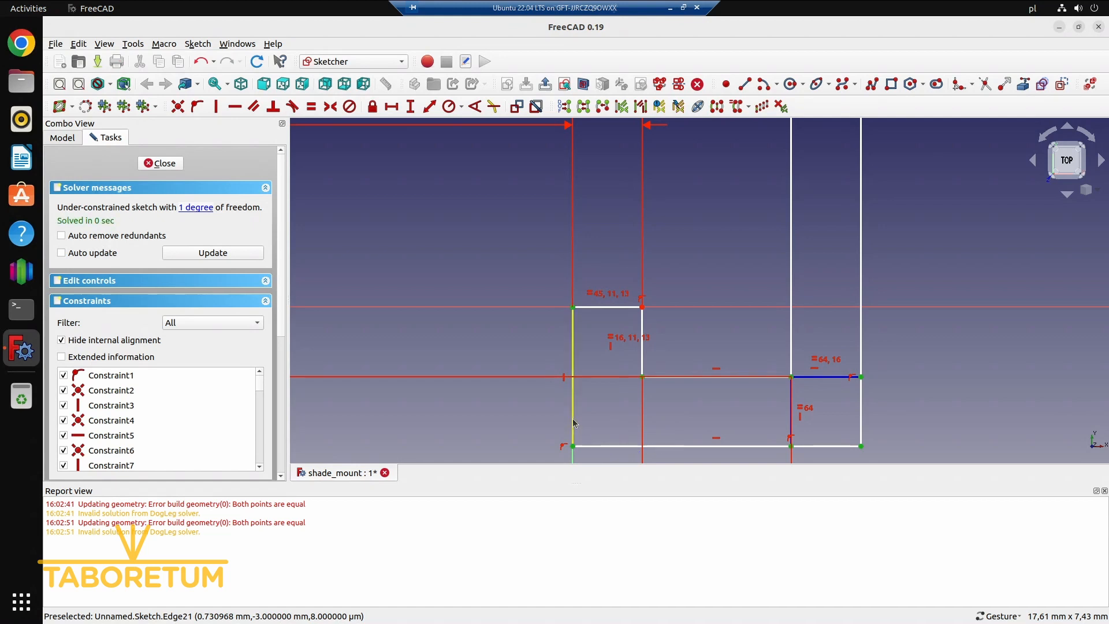
left_click_drag(573, 419, 575, 342)
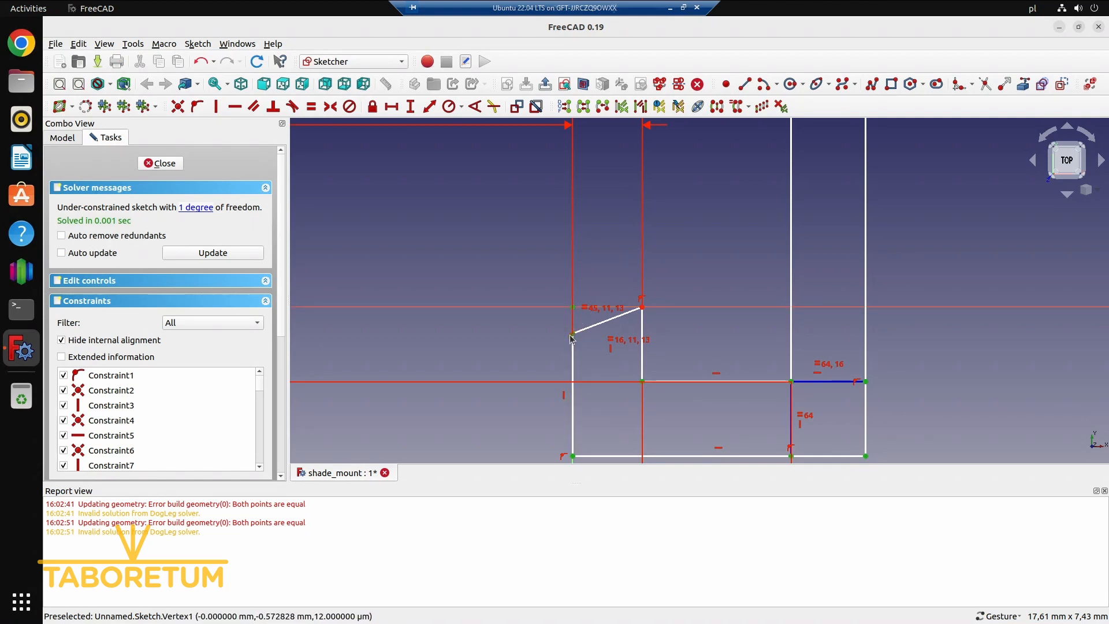
left_click(477, 336)
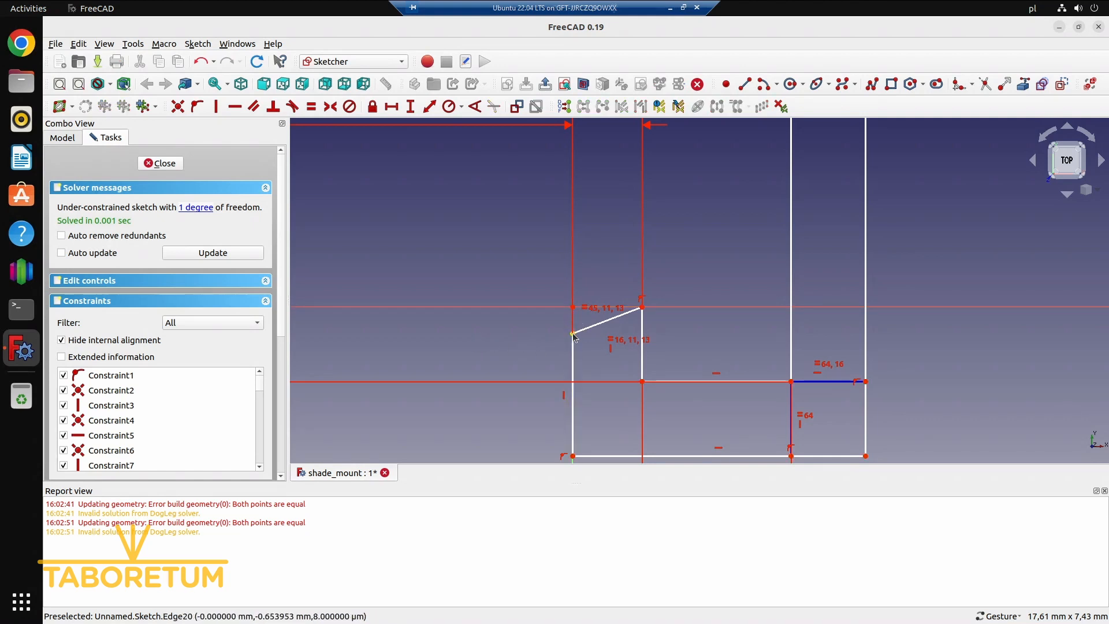
Make the lower lip's upper outer corner coincident with the origin and delete the redundant point-on-axis constraint at the profile's bottom corner
left_click(573, 334)
left_click(573, 307)
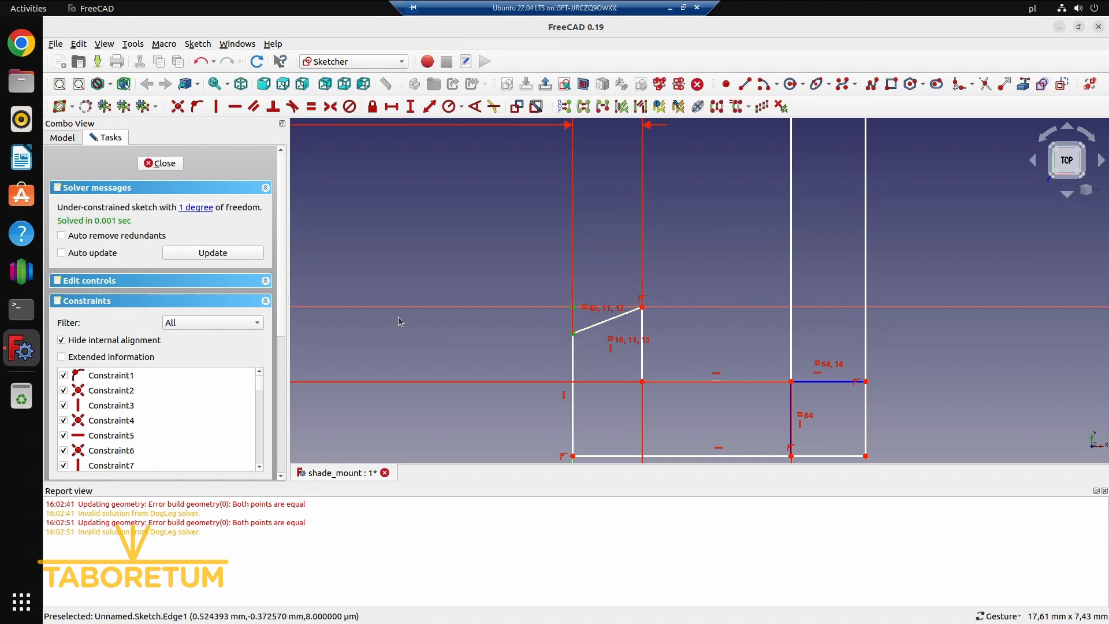
key("v")
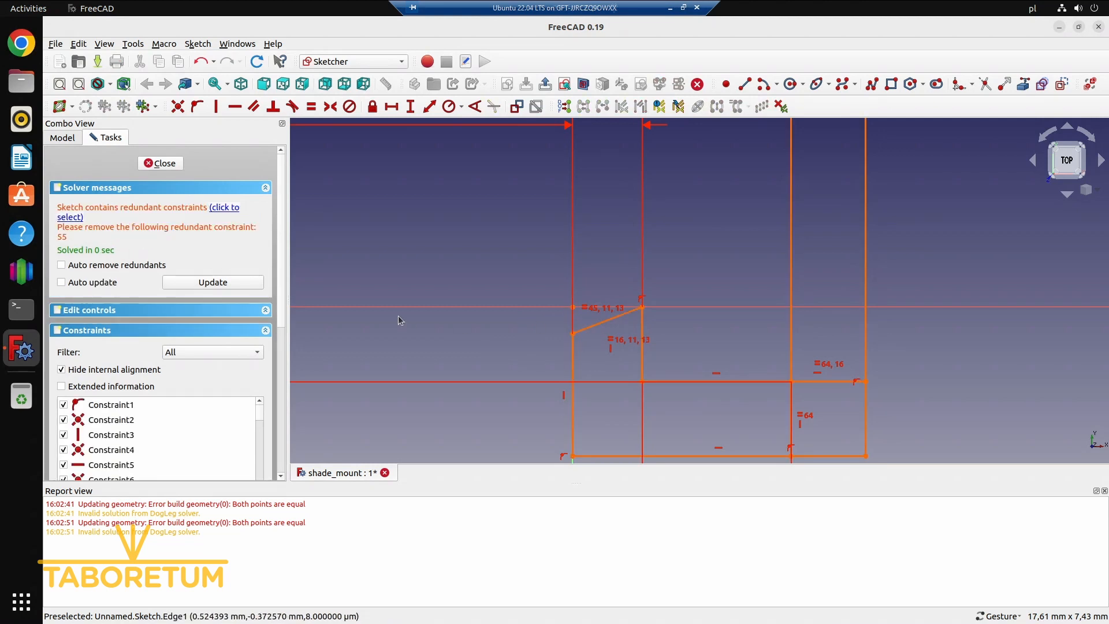
left_click(227, 209)
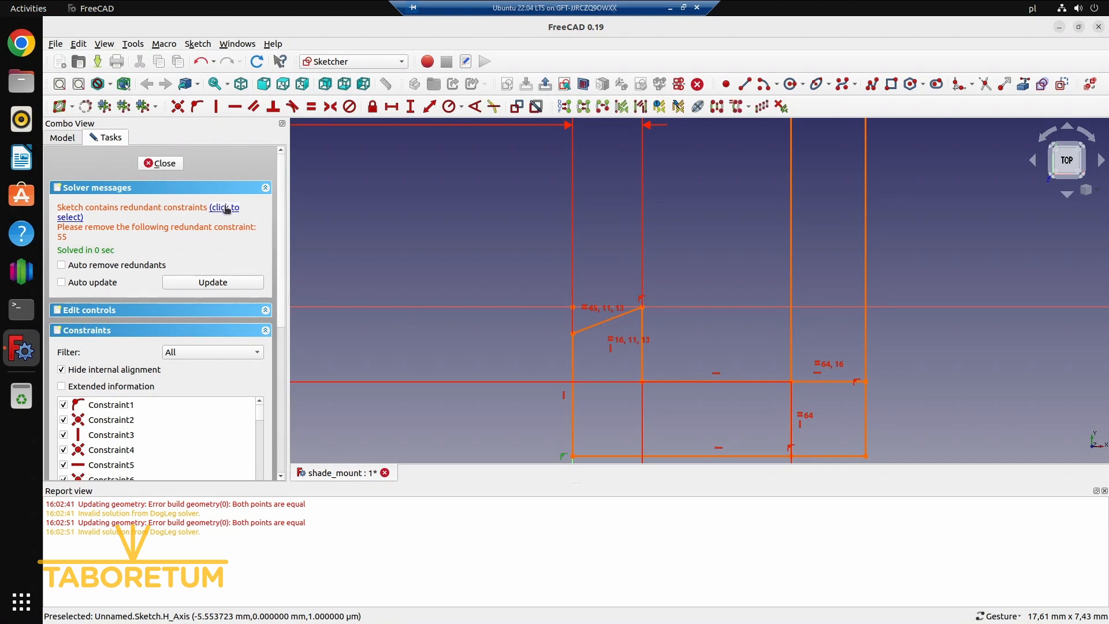
key("Delete")
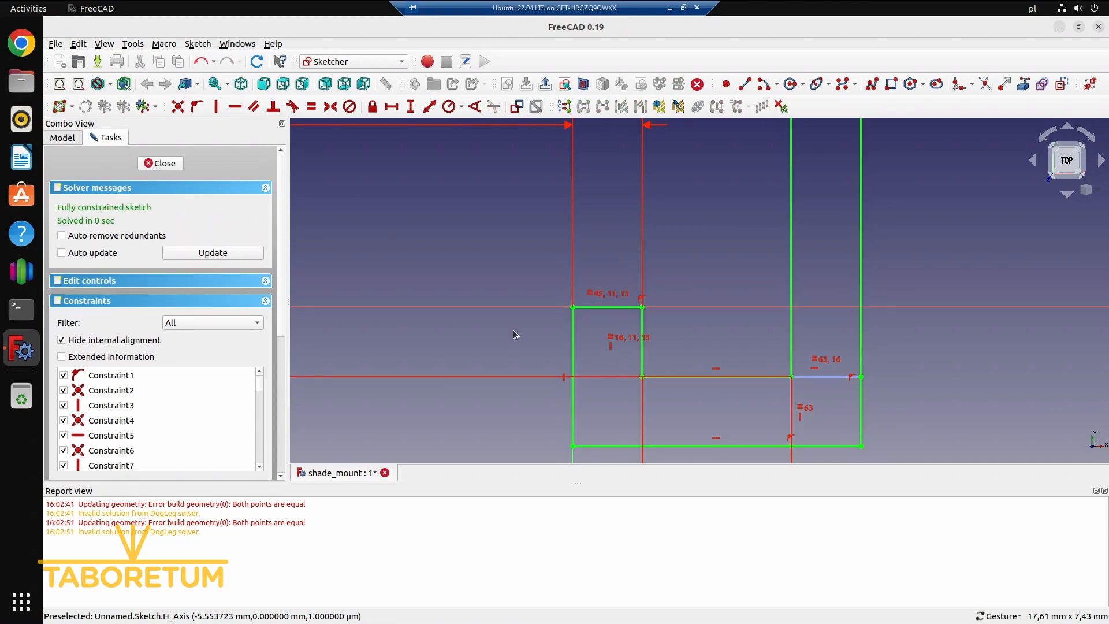
Move the 1.5 mm dimension label closer to the lower lip and finish editing the sketch
scroll(669, 329, "down", 5)
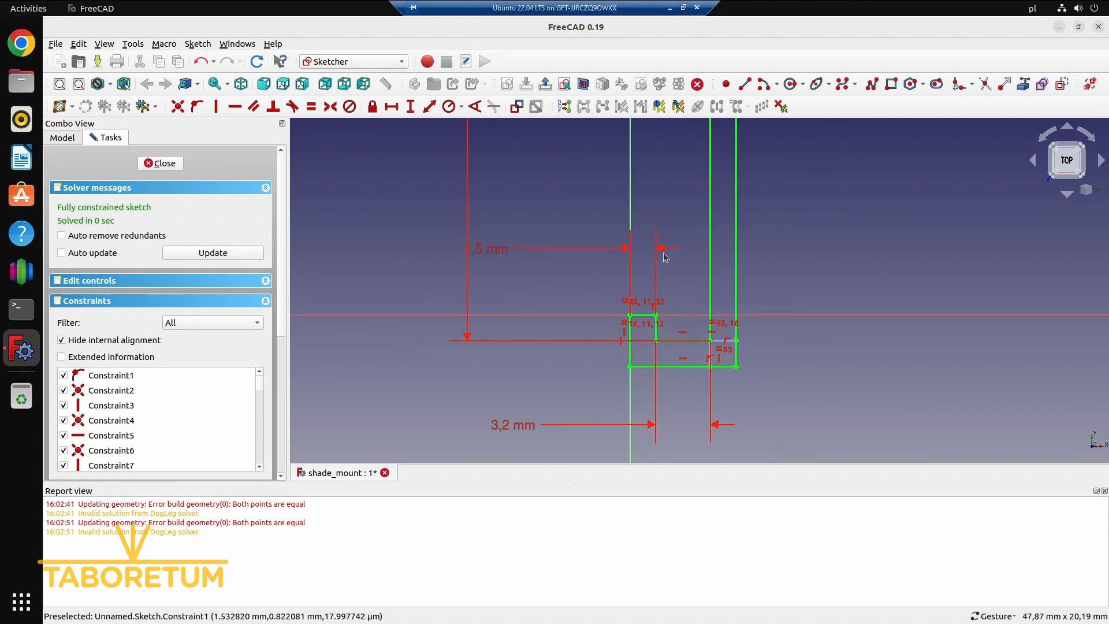
left_click_drag(489, 251, 561, 289)
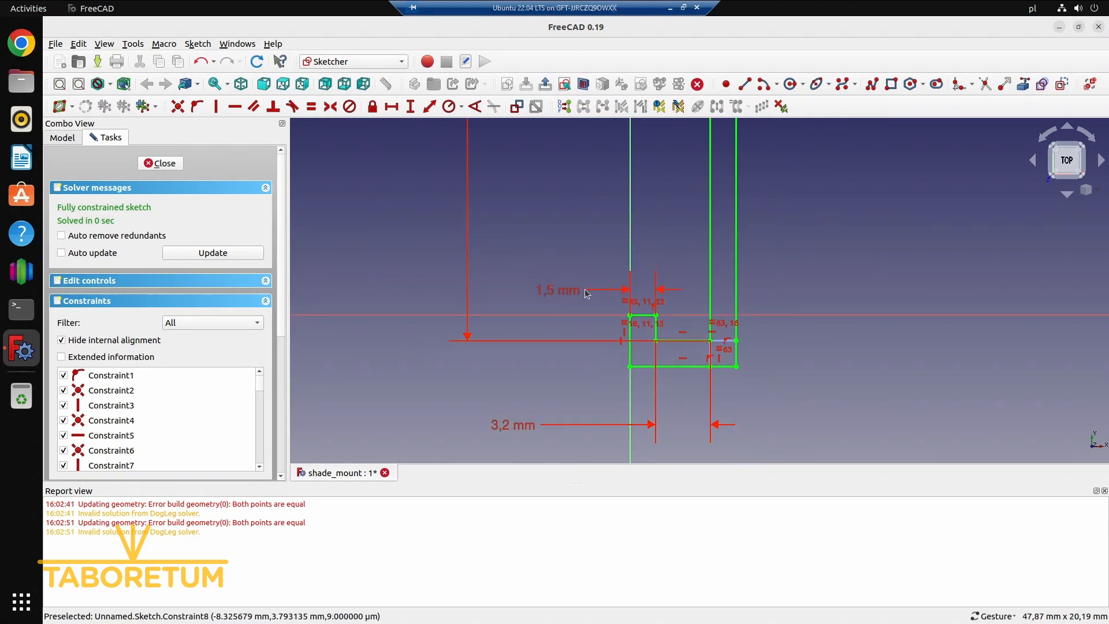
scroll(920, 269, "down", 2)
mouse_move(907, 290)
right_mouse_down()
mouse_move(877, 325)
mouse_move(846, 465)
mouse_move(846, 525)
right_mouse_up()
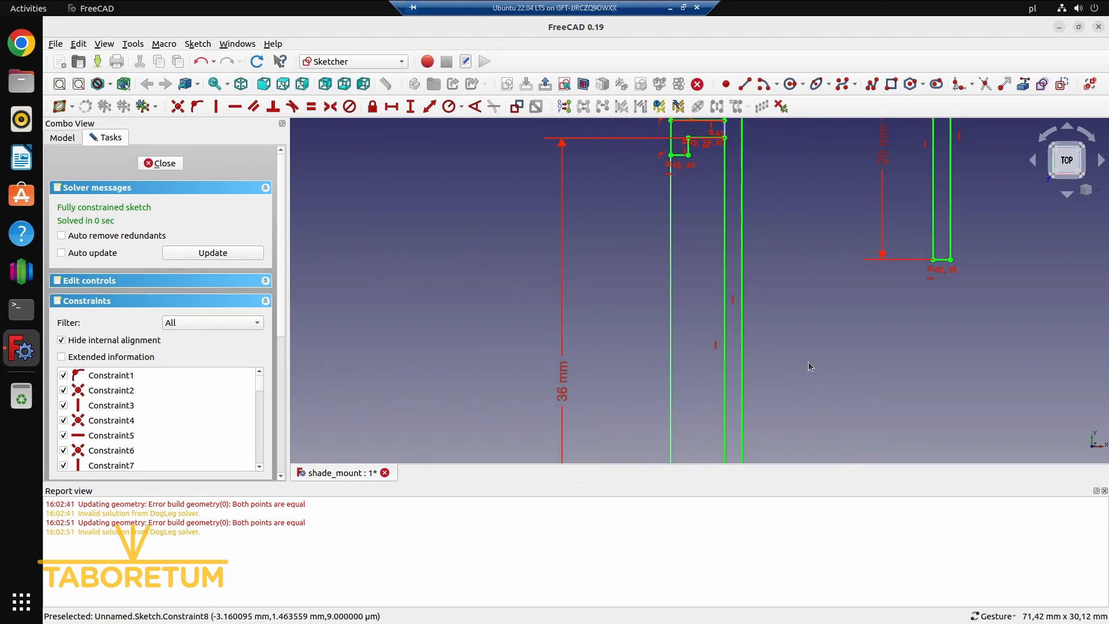
scroll(809, 360, "down", 4)
mouse_move(829, 381)
left_mouse_down()
mouse_move(822, 353)
mouse_move(823, 384)
left_mouse_up()
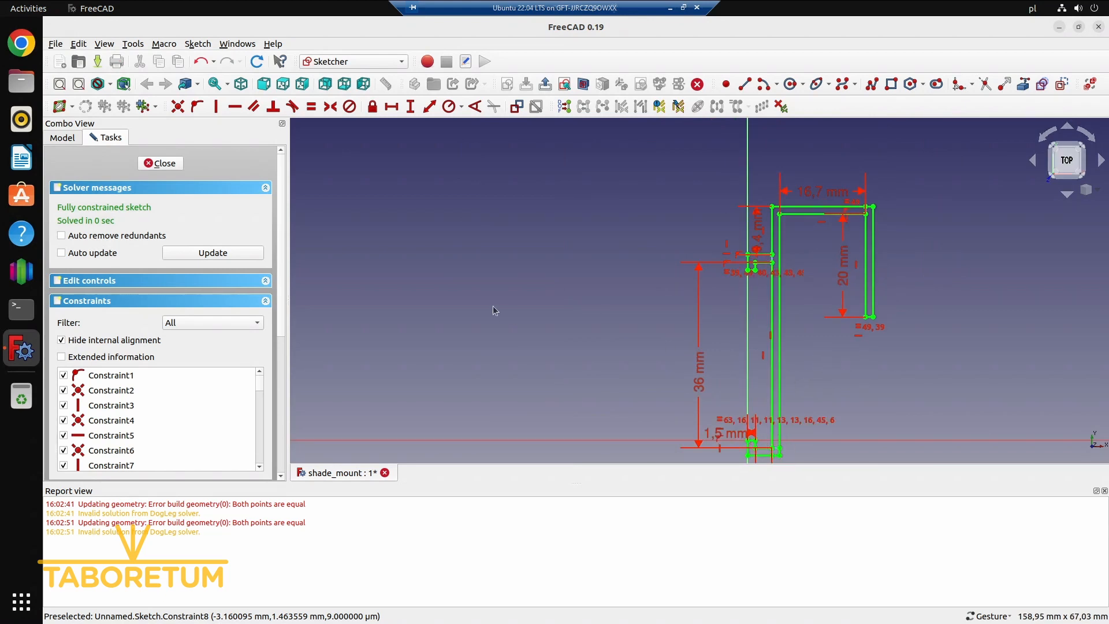
left_click(156, 164)
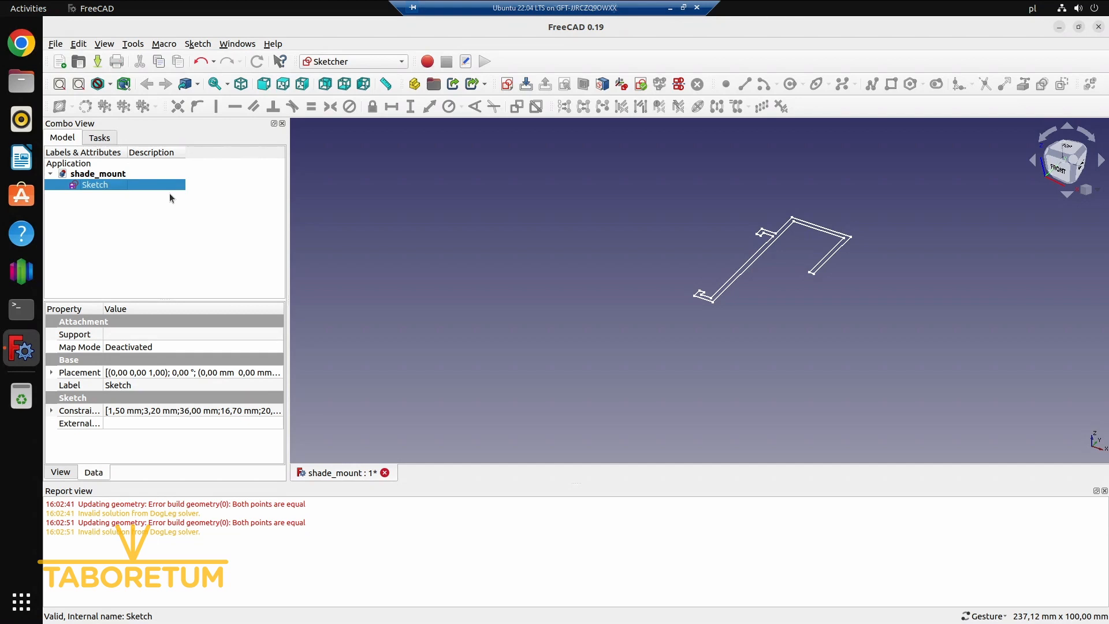
Switch to the Part workbench and extrude the profile sketch 16 mm along its normal
left_click(330, 63)
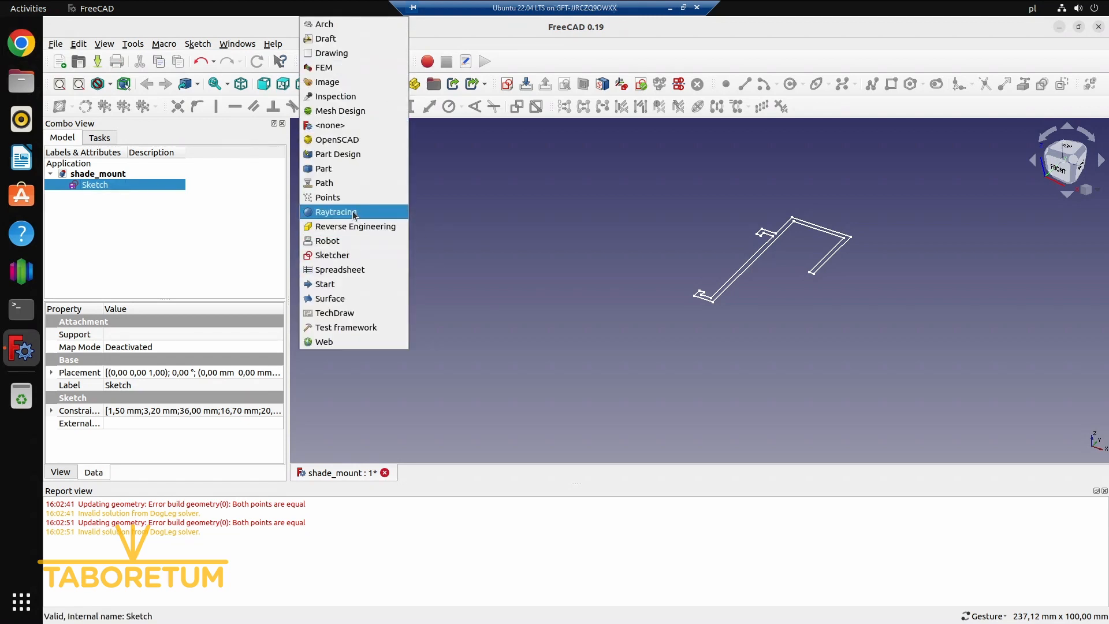
left_click(341, 169)
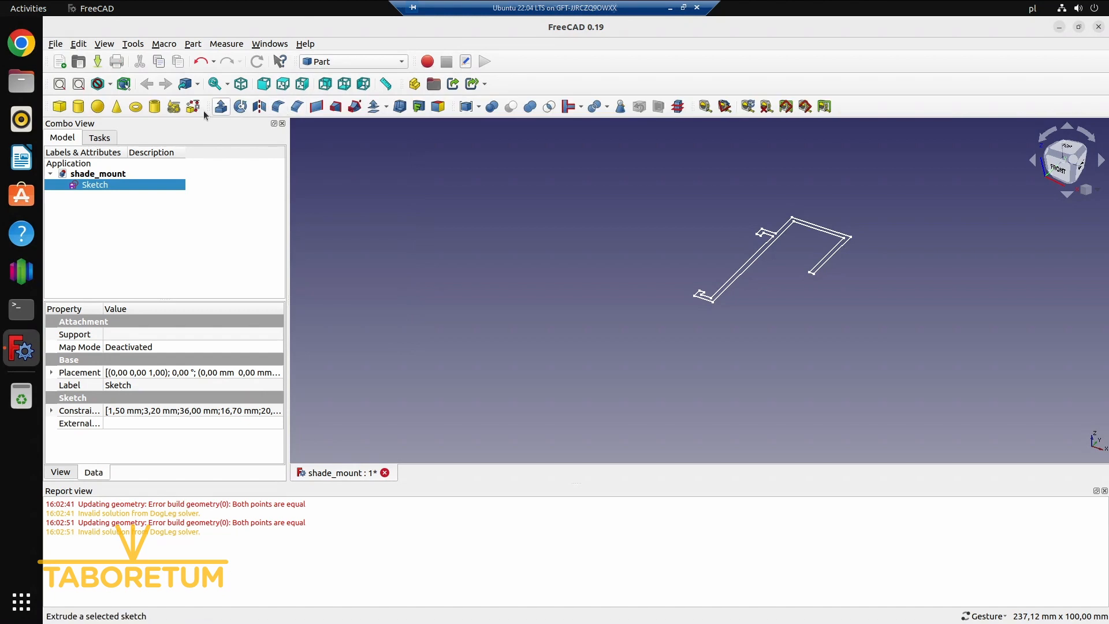
left_click(221, 107)
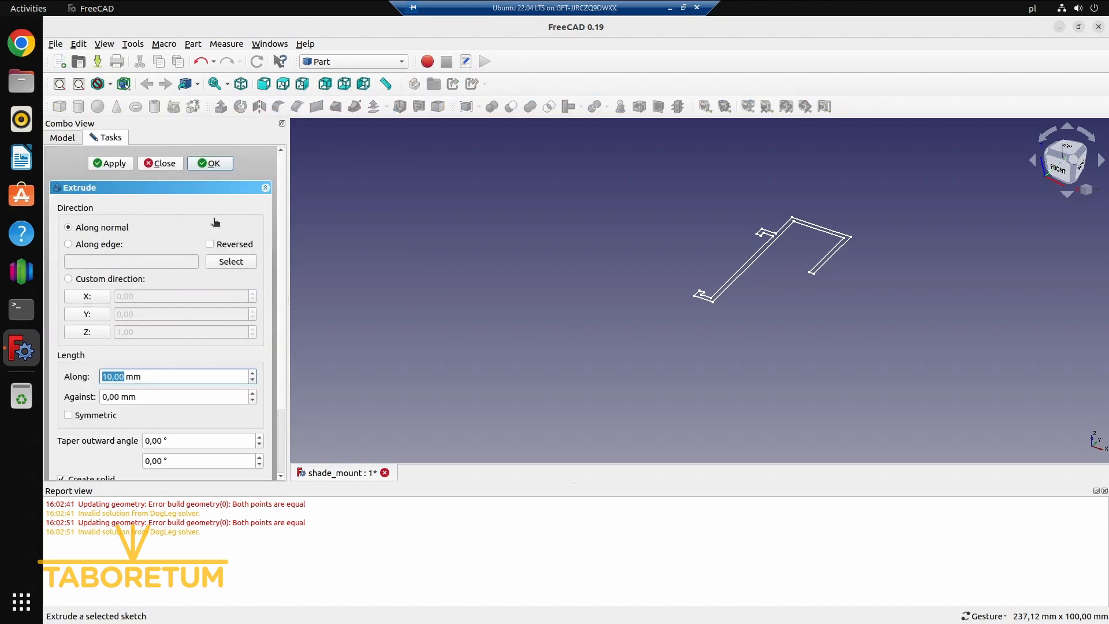
type("1")
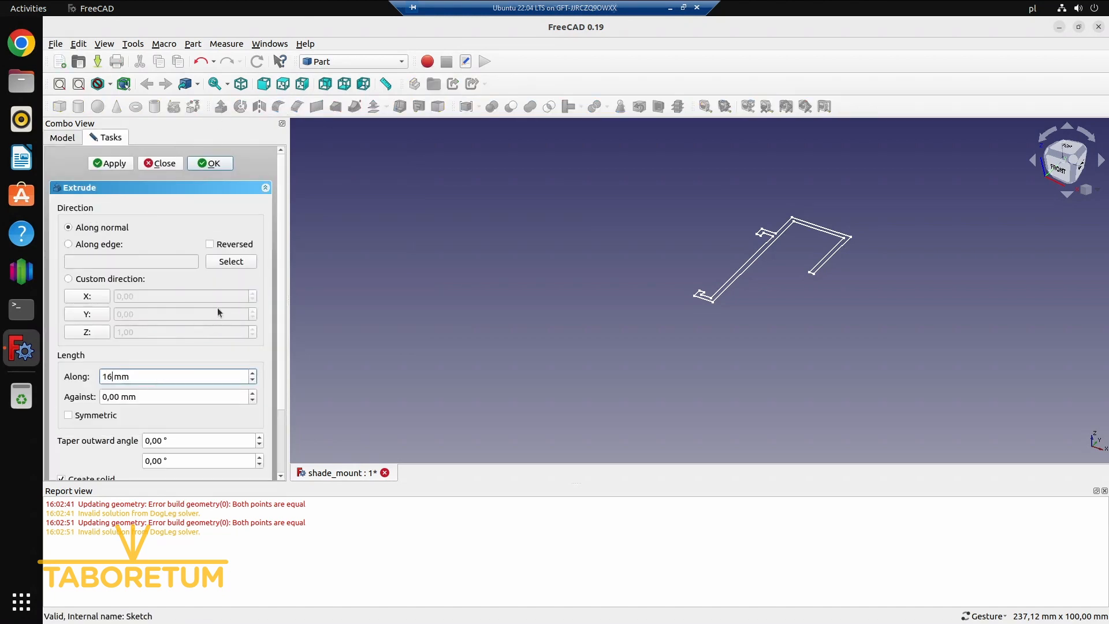
left_click(208, 163)
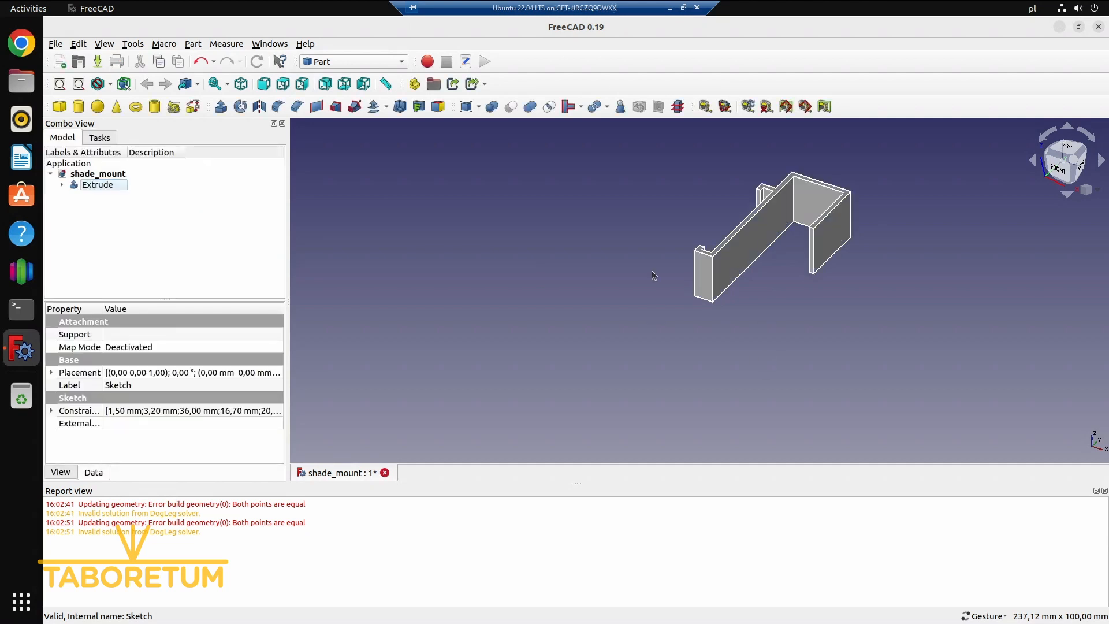
Create a new sketch in the Sketcher workbench, attached with FlatFace to the long wall's face between the two channel lips
left_click_drag(636, 240, 804, 334)
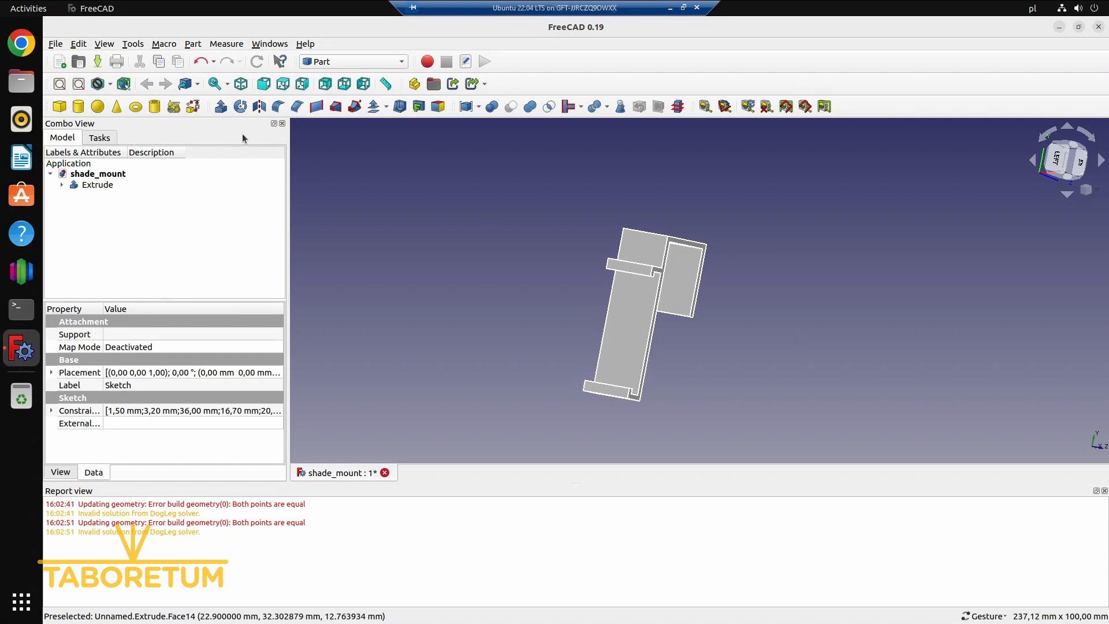
left_click(642, 316)
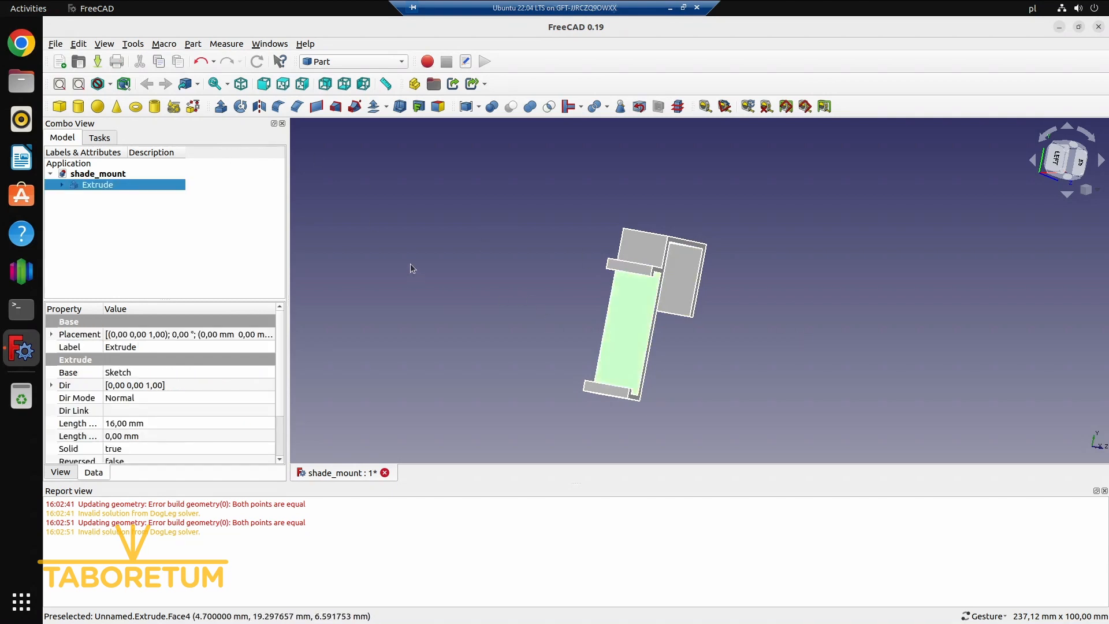
left_click_drag(502, 225, 462, 204)
left_click(387, 62)
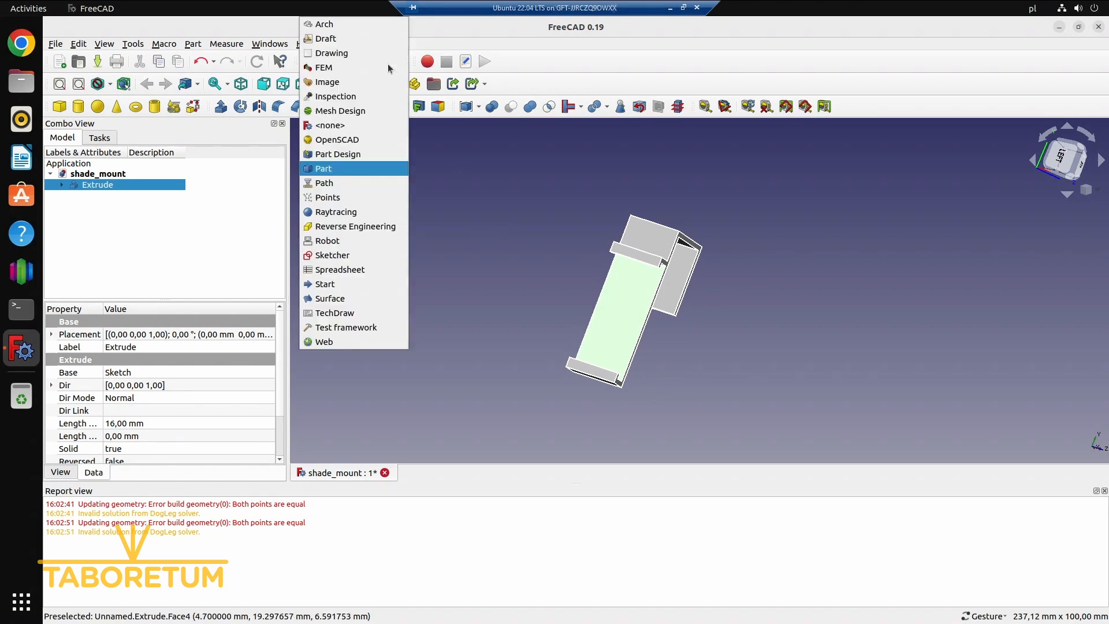
left_click(363, 255)
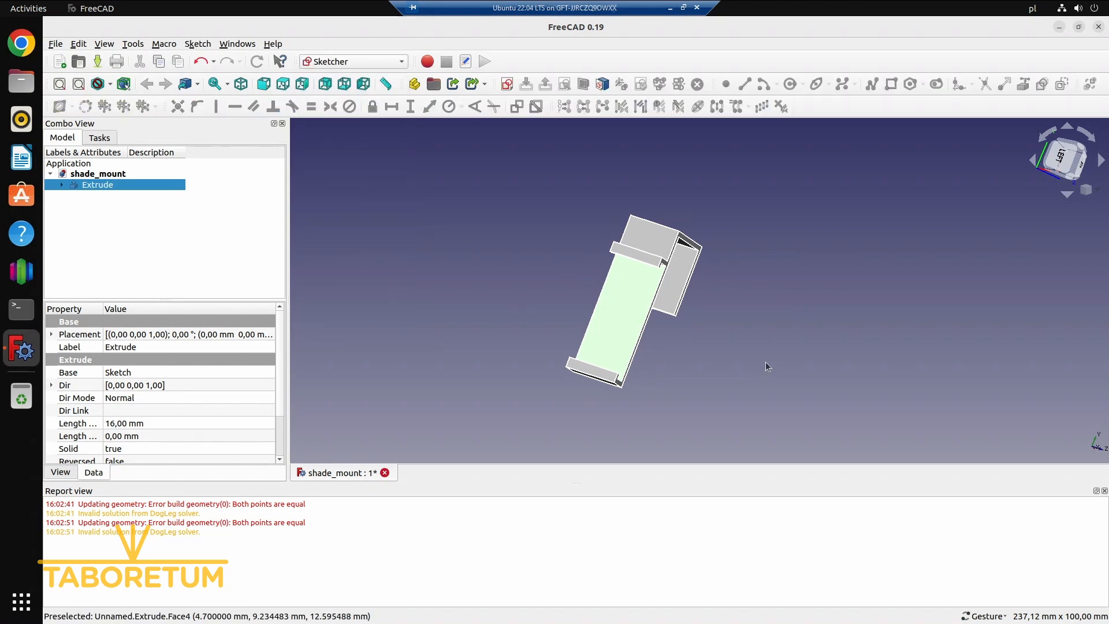
left_click(506, 84)
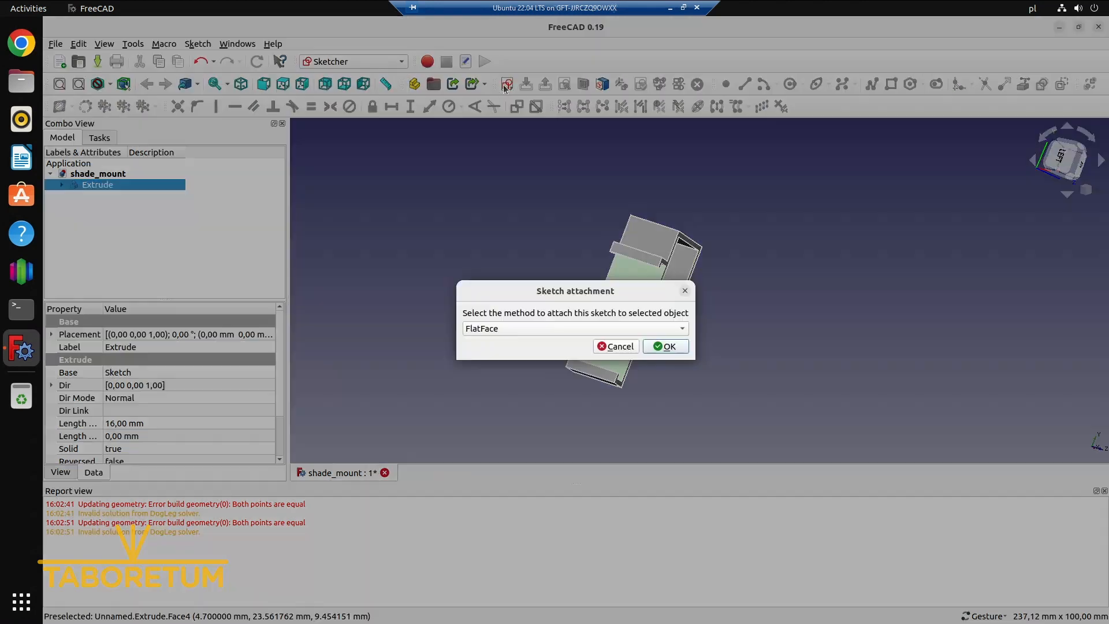
left_click(670, 347)
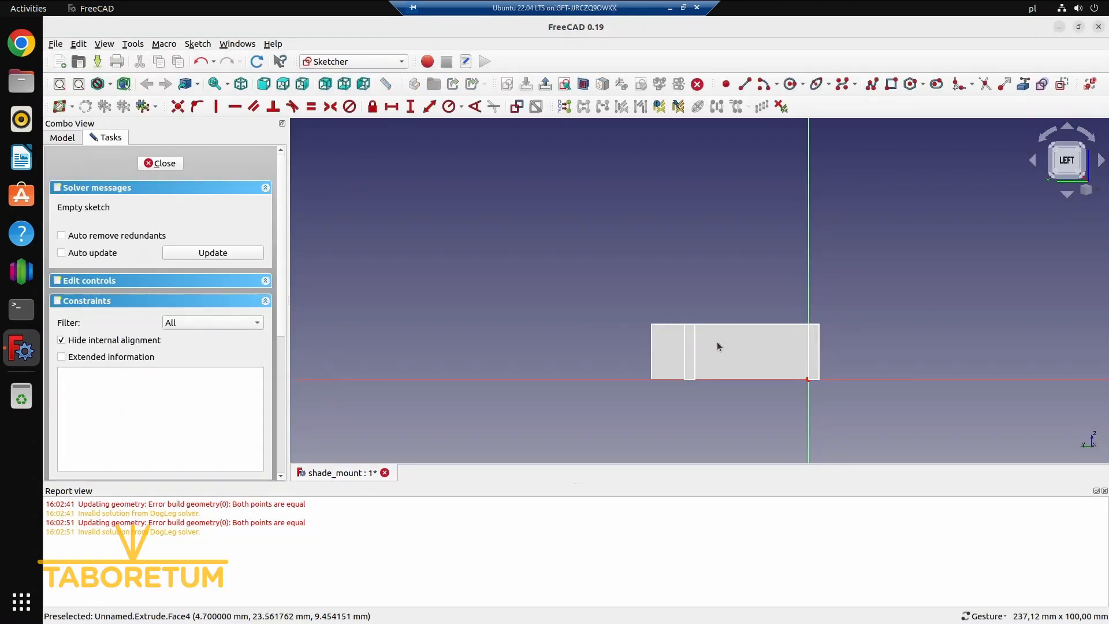
Switch the sketch display to section view so the wall face between the channel lips is exposed
scroll(834, 339, "up", 3)
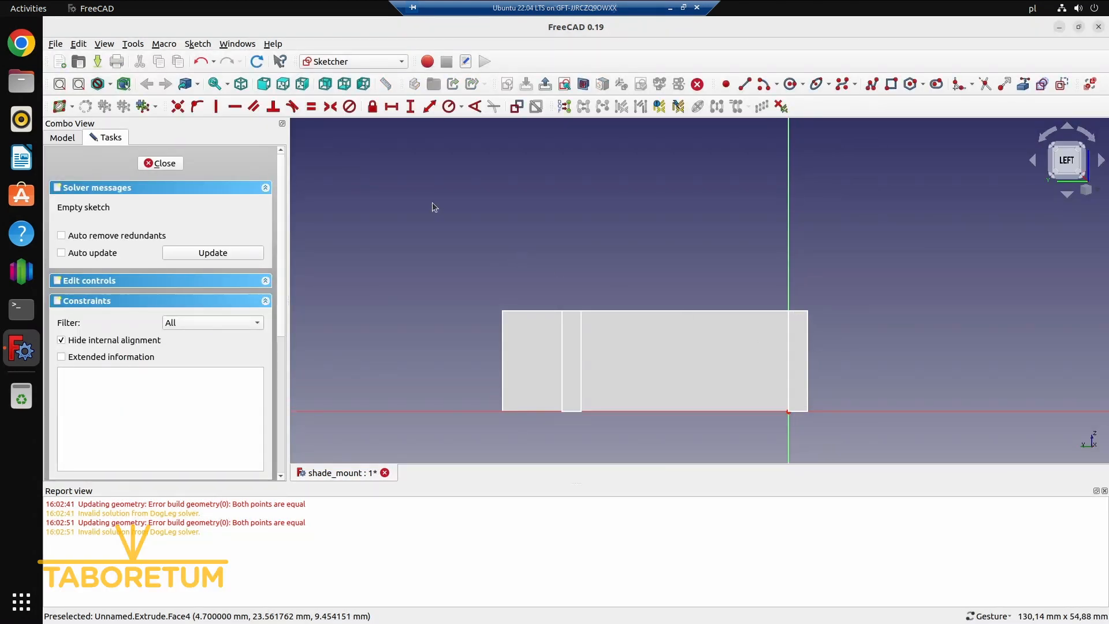
left_click(584, 87)
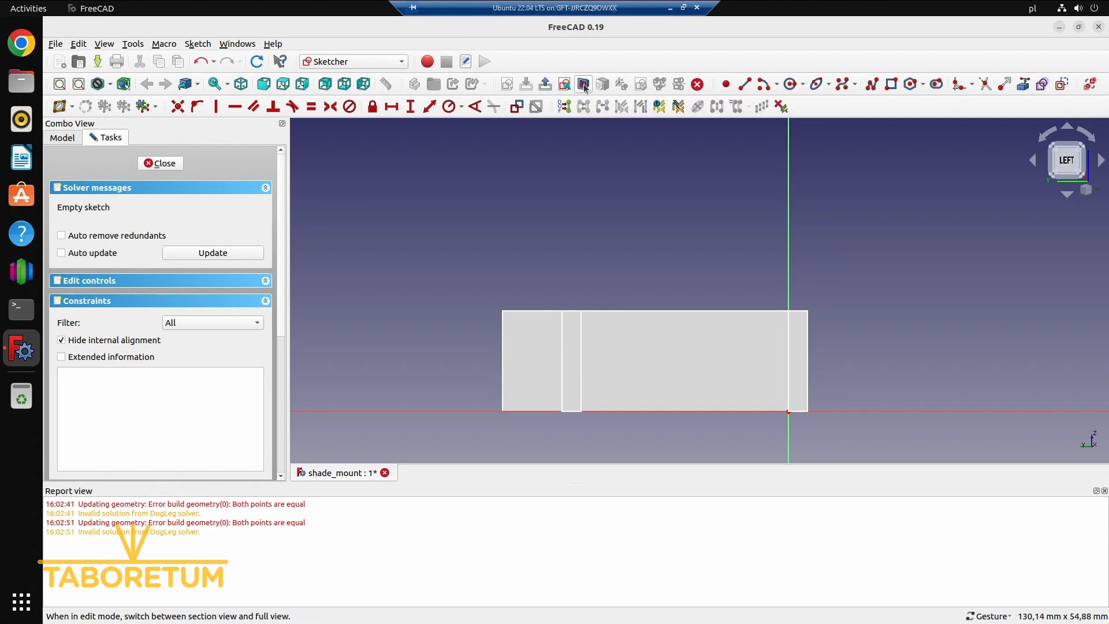
left_click(584, 87)
left_click(584, 85)
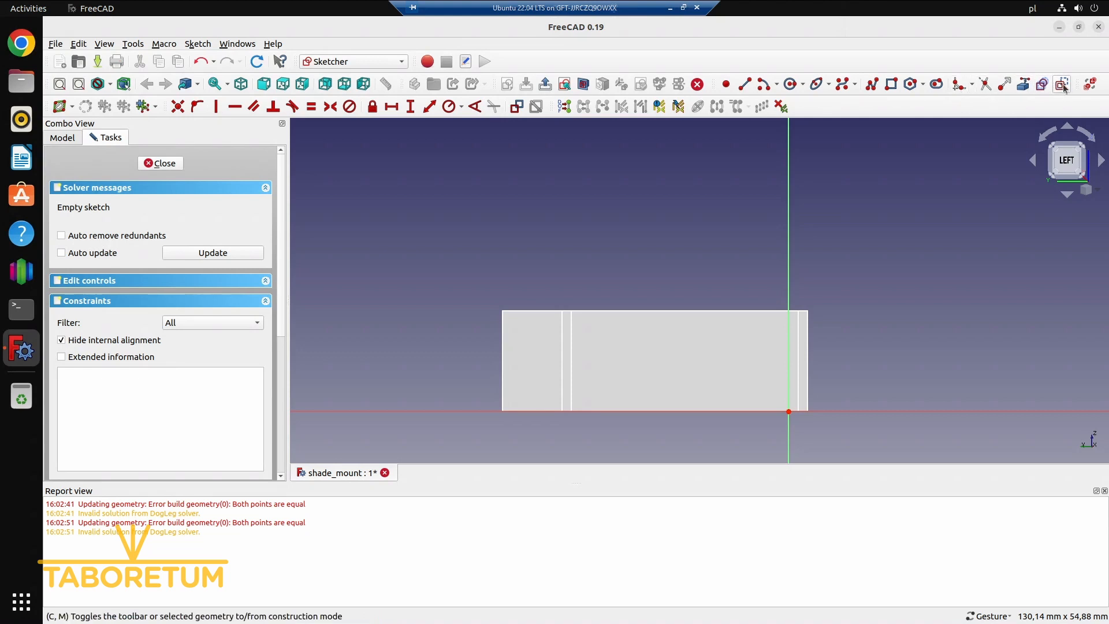
Sketch two small rectangles side by side on the wall face, with upper-left corners near (-27, 10) and (-10, 10)
left_click(894, 86)
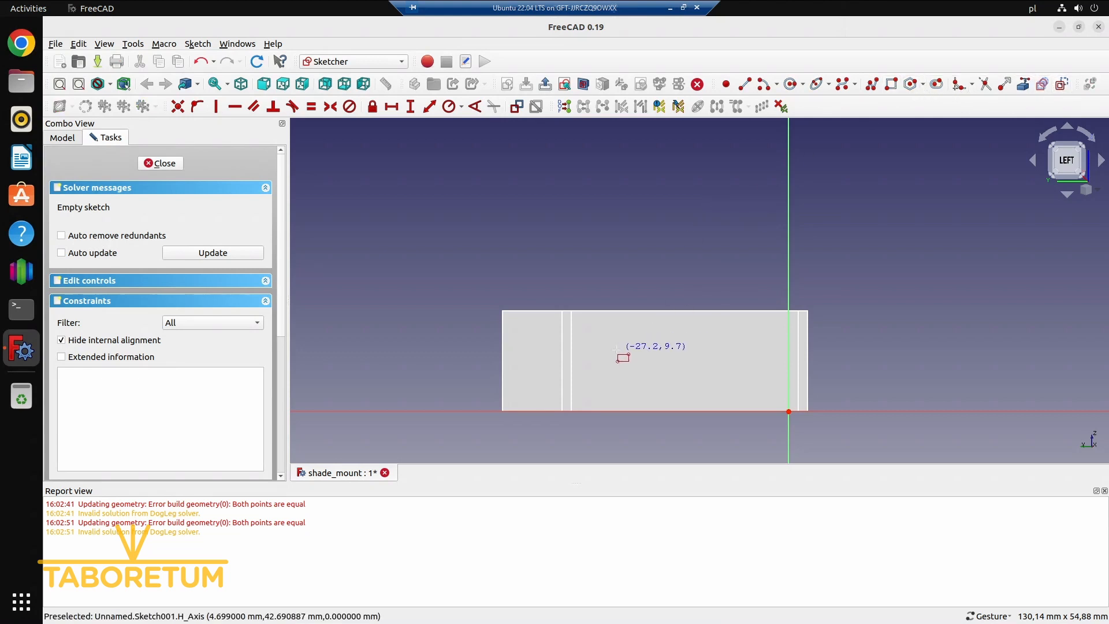
left_click(644, 366)
left_click(725, 349)
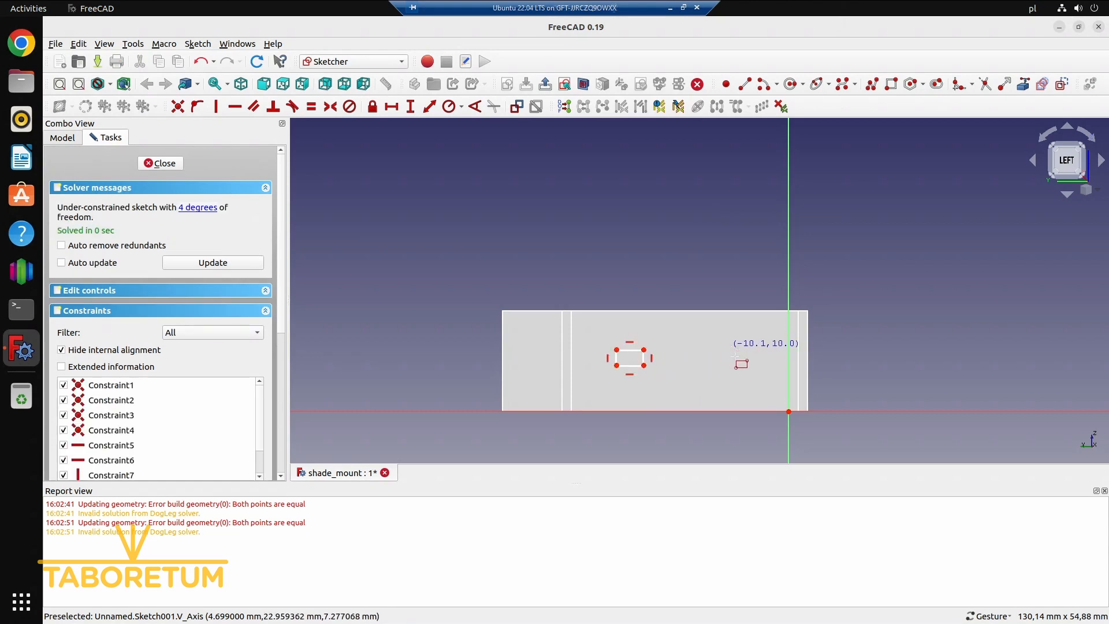
left_click(762, 365)
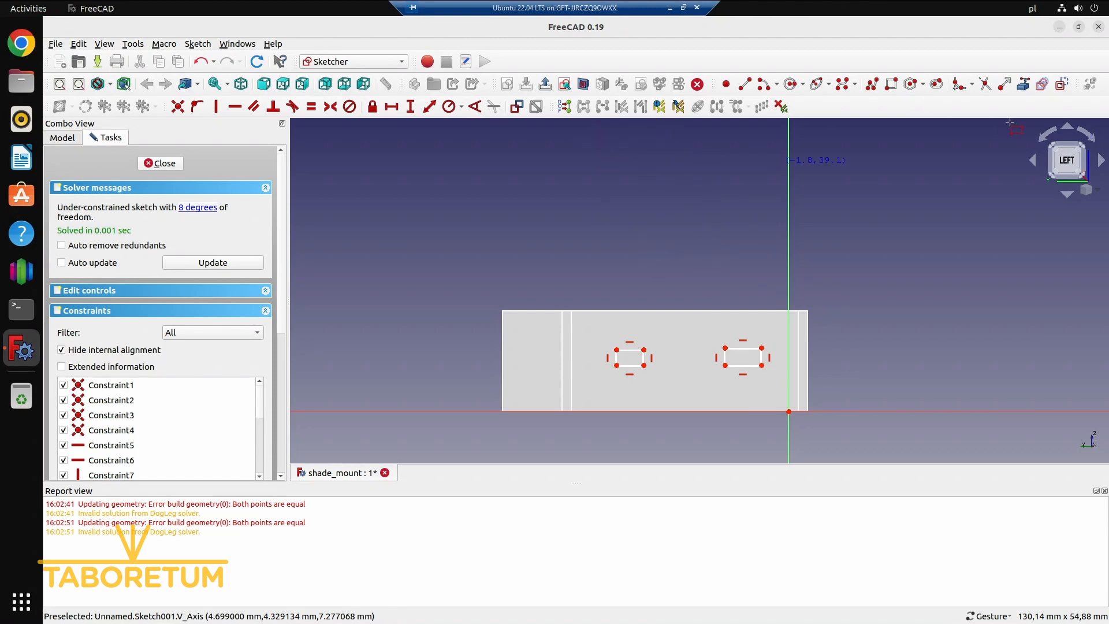
Link the wall face's two vertical edges beside the channel lips into the sketch as external geometry
left_click(1025, 87)
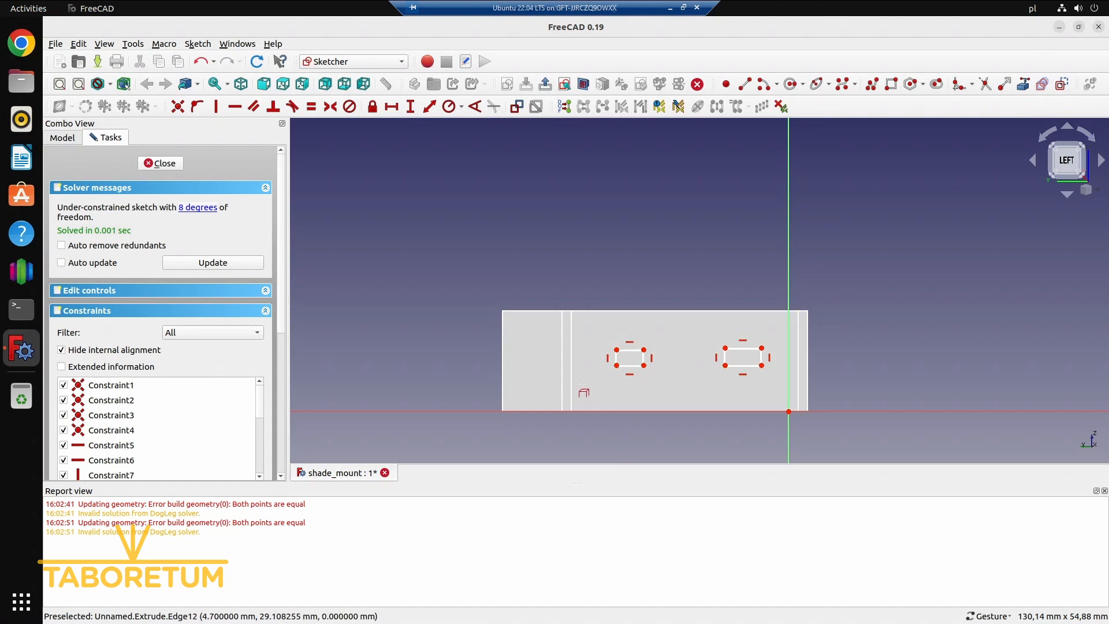
left_click(571, 369)
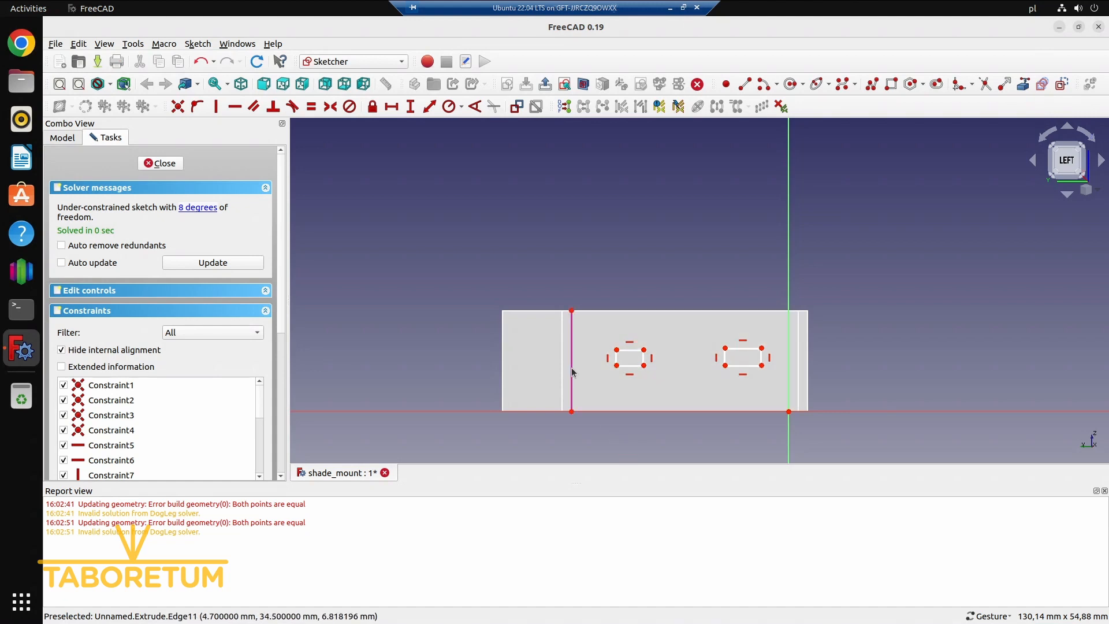
left_click(798, 353)
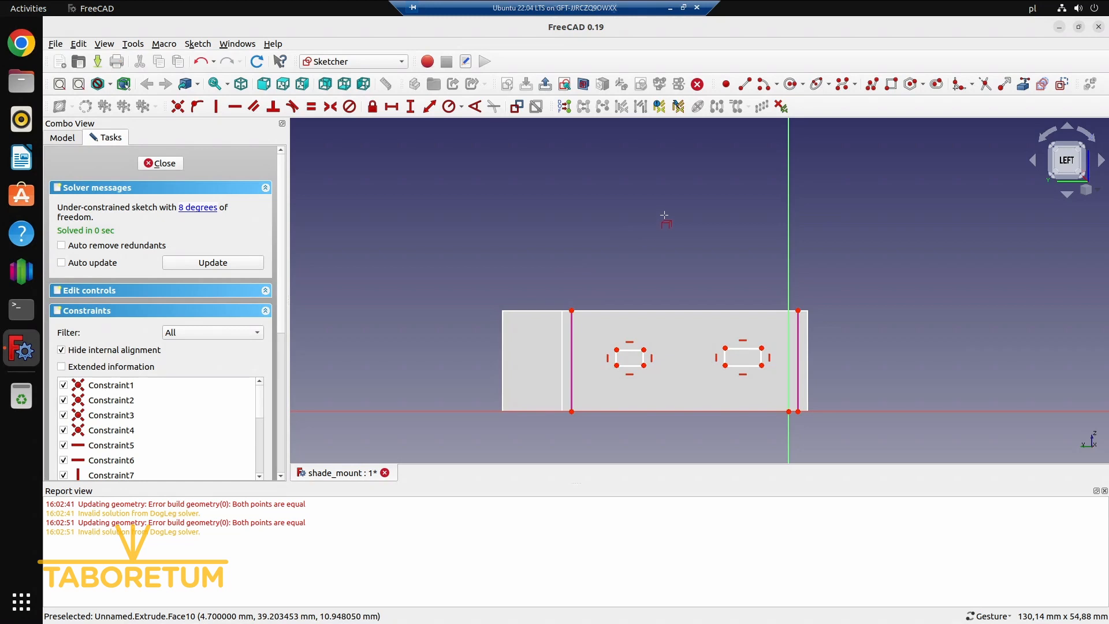
Make the two rectangles equal in height and width, and enlarge them slightly by pulling their edges
left_click(616, 362)
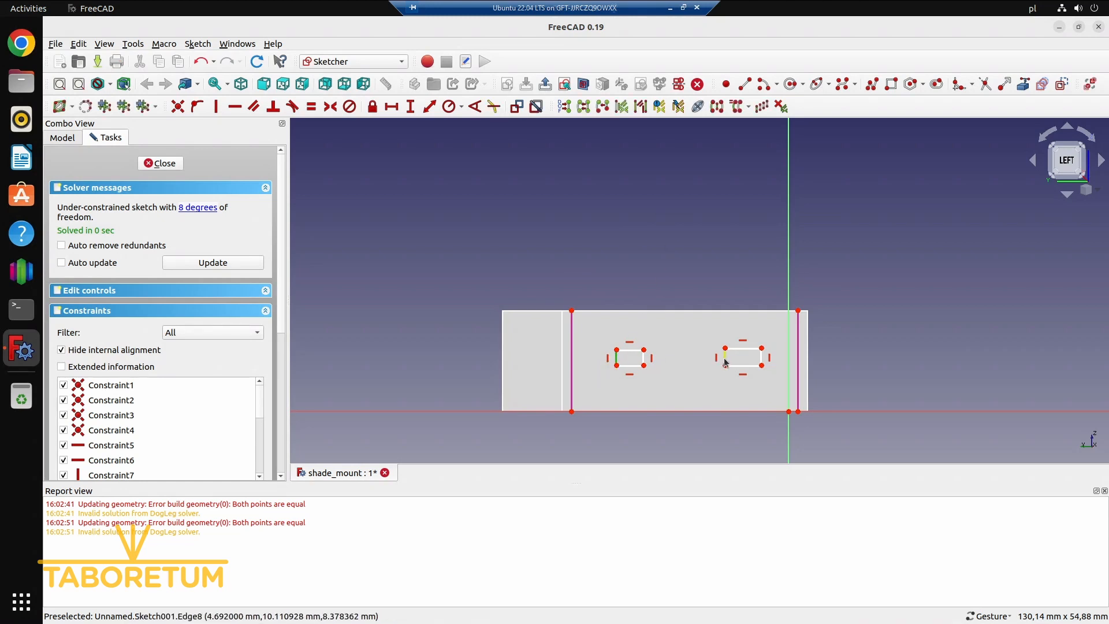
left_click(727, 362)
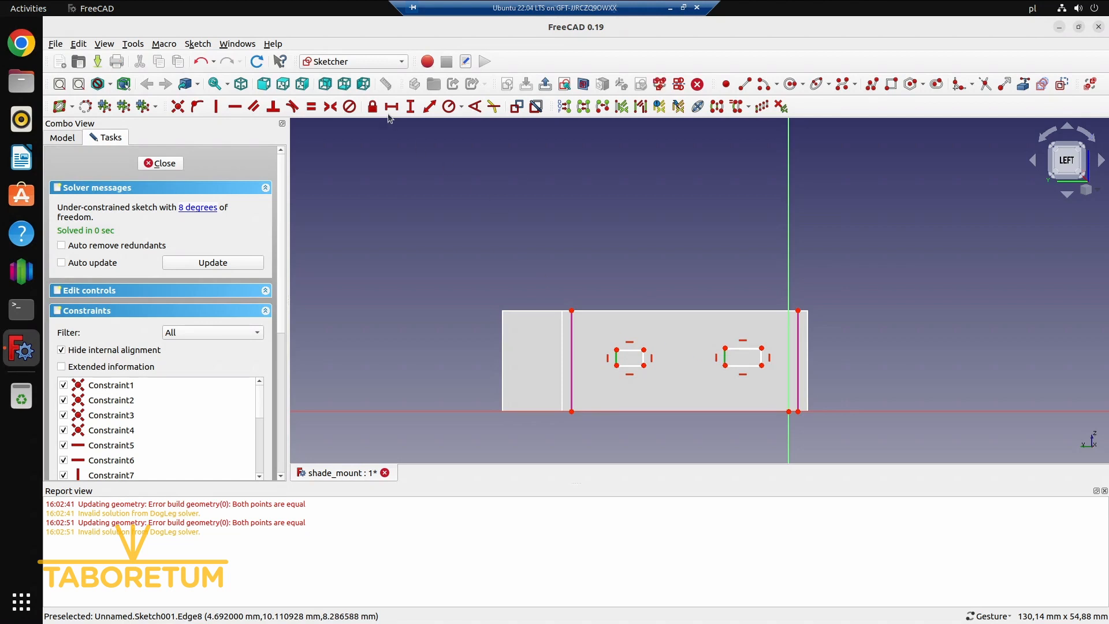
left_click(311, 106)
left_click(630, 350)
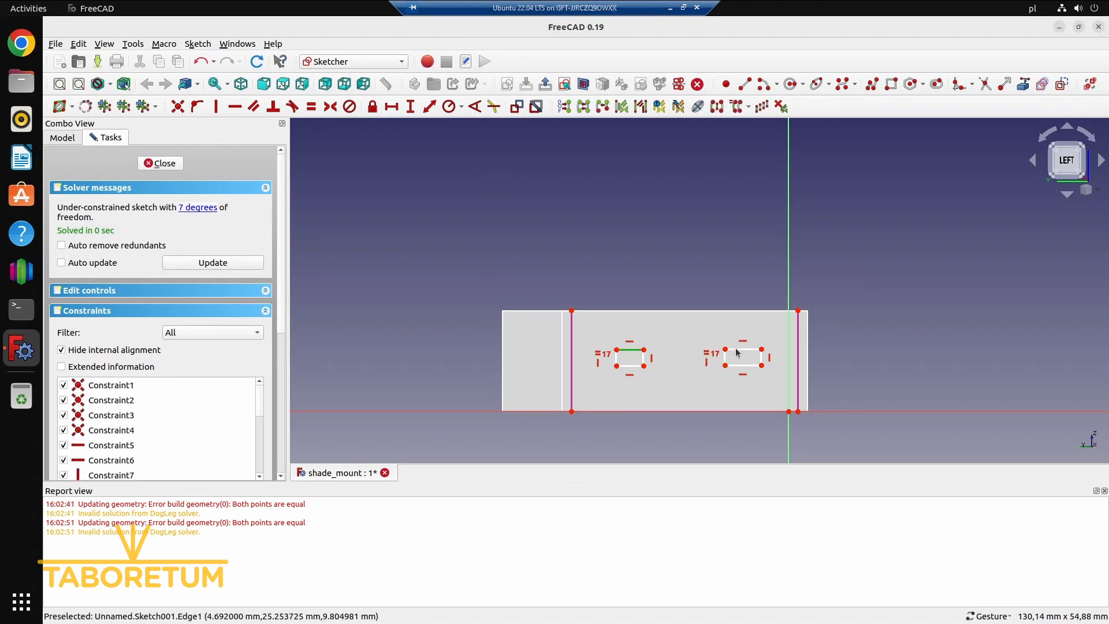
left_click(741, 350)
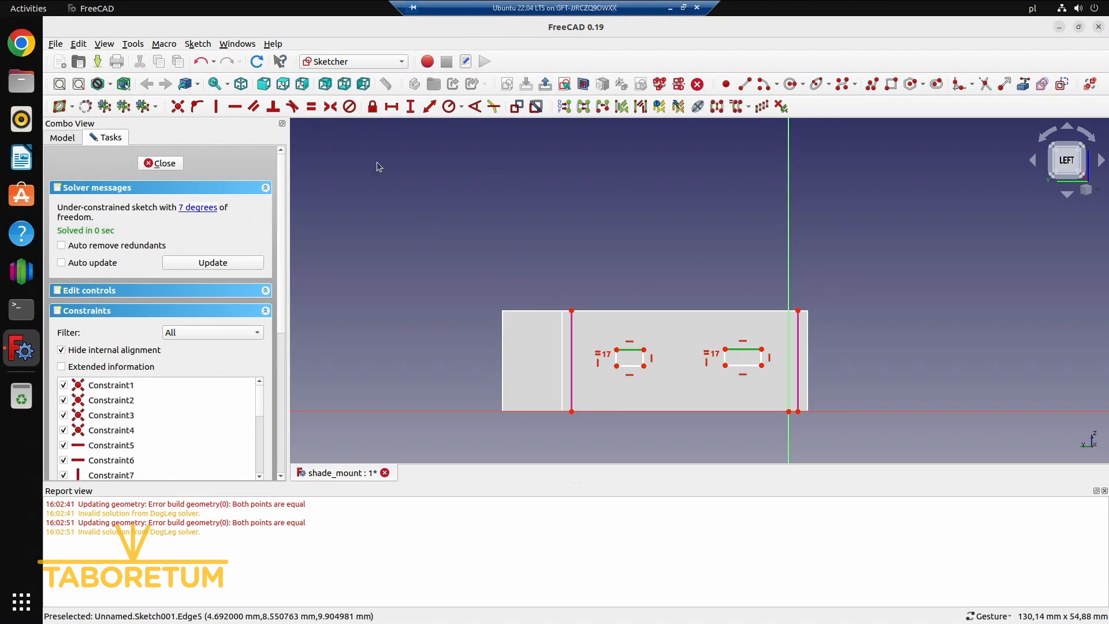
left_click(311, 107)
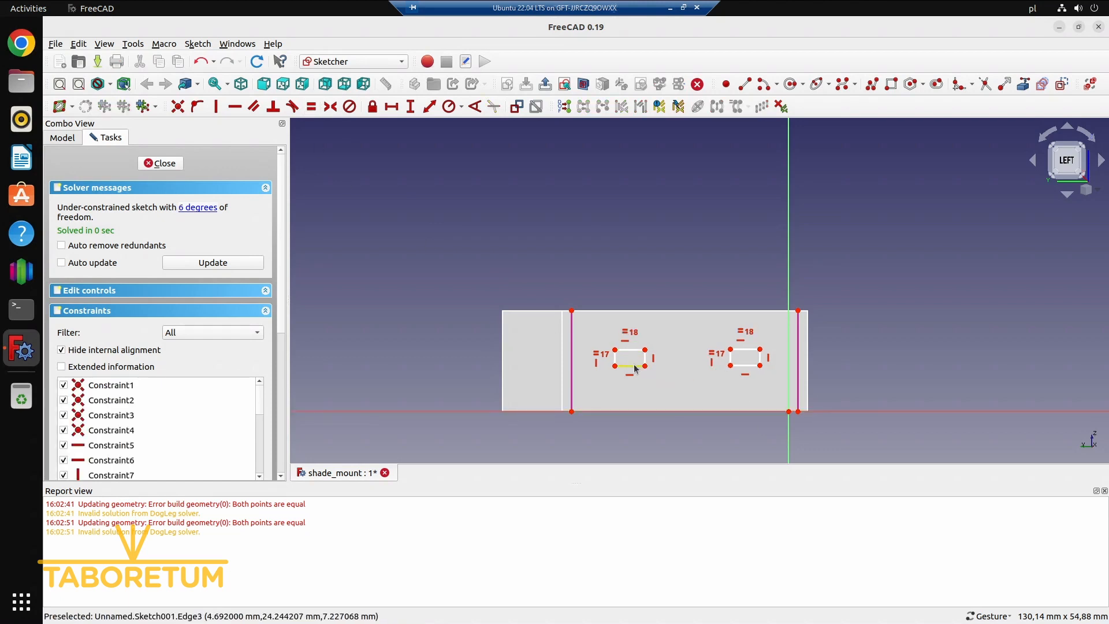
mouse_move(639, 373)
left_mouse_down()
mouse_move(638, 361)
mouse_move(642, 381)
mouse_move(677, 386)
mouse_move(647, 374)
left_mouse_up()
left_click_drag(745, 347, 756, 349)
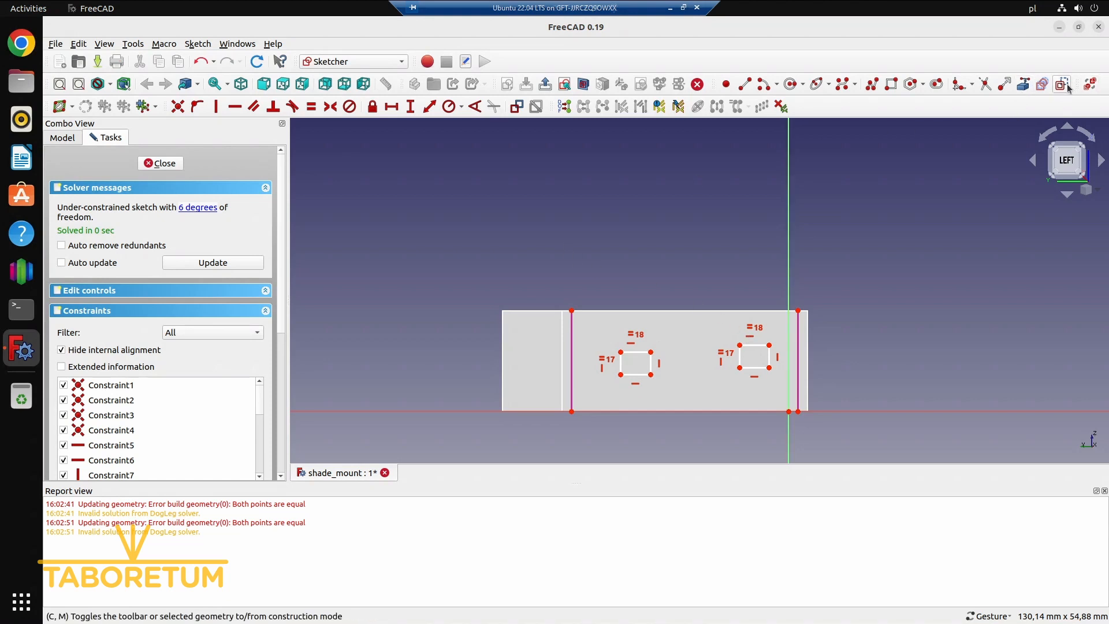
Connect the rectangles' facing lower corners with a horizontally constrained construction line, and stretch the rectangles wider
left_click(746, 86)
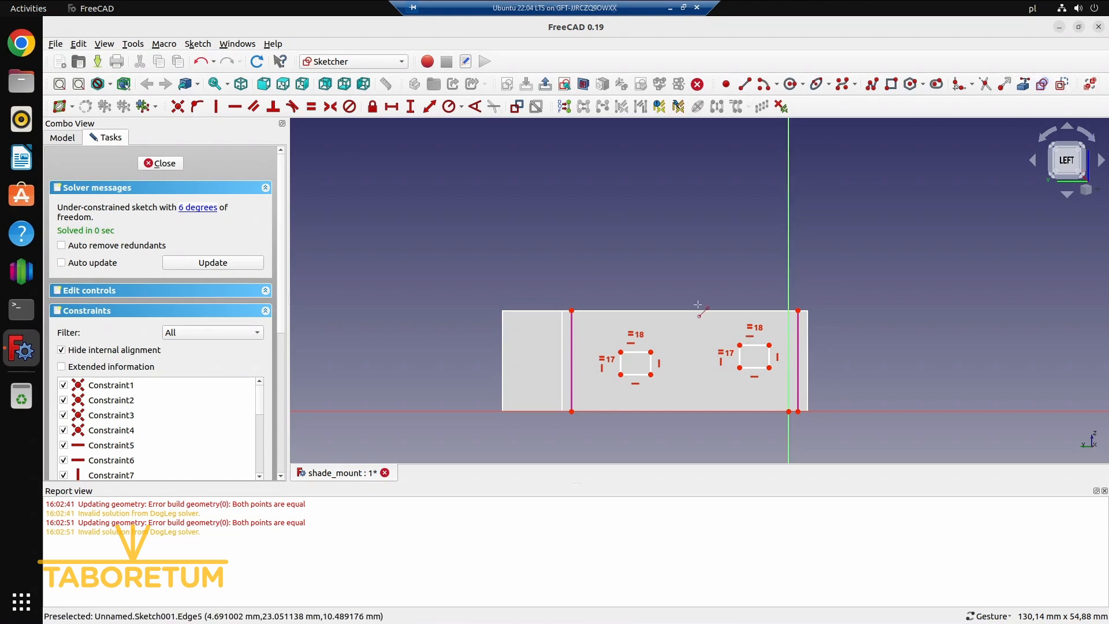
left_click(652, 374)
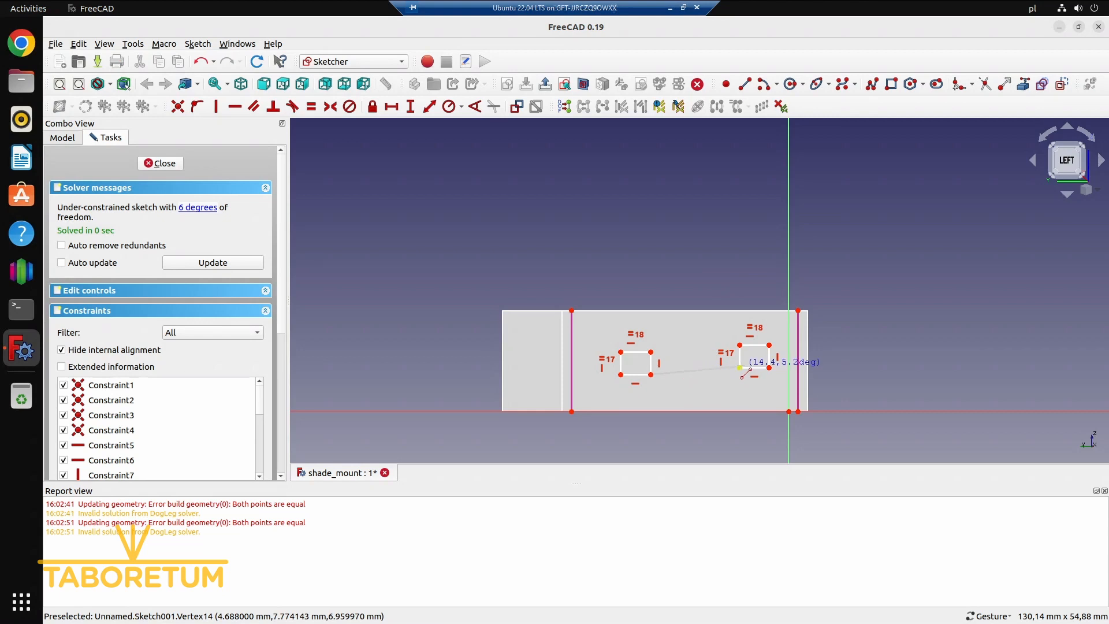
left_click(740, 367)
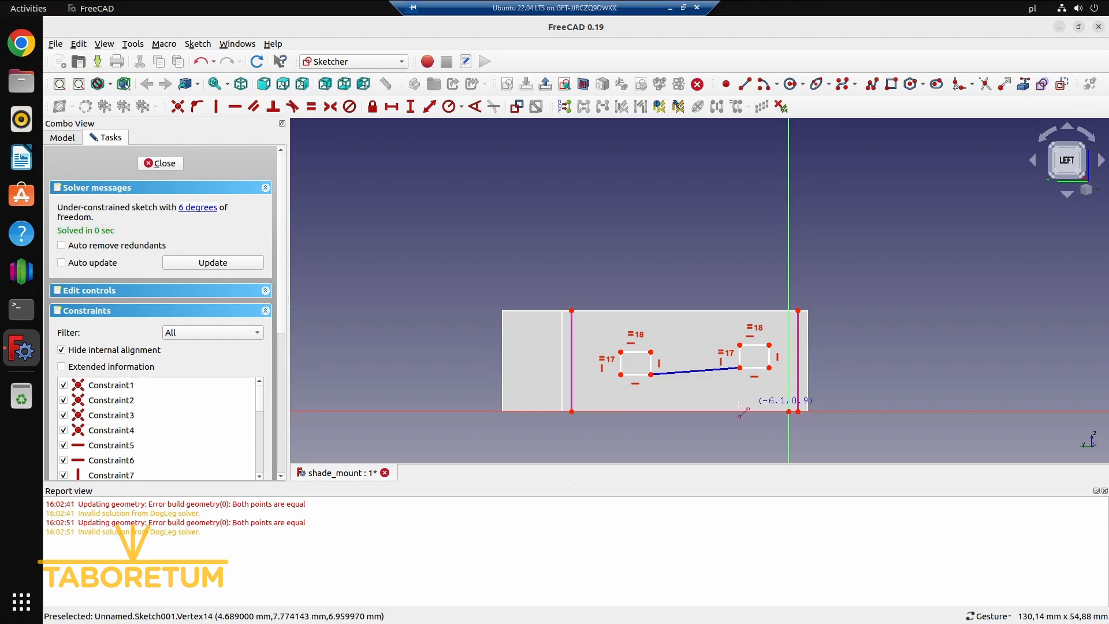
left_click(703, 370)
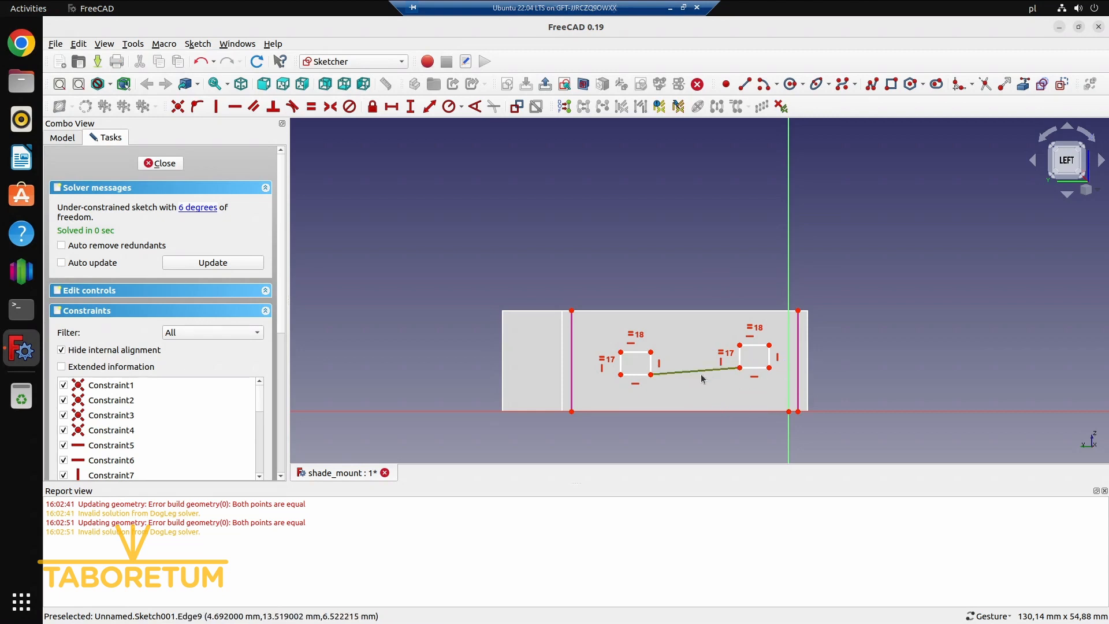
left_click(234, 108)
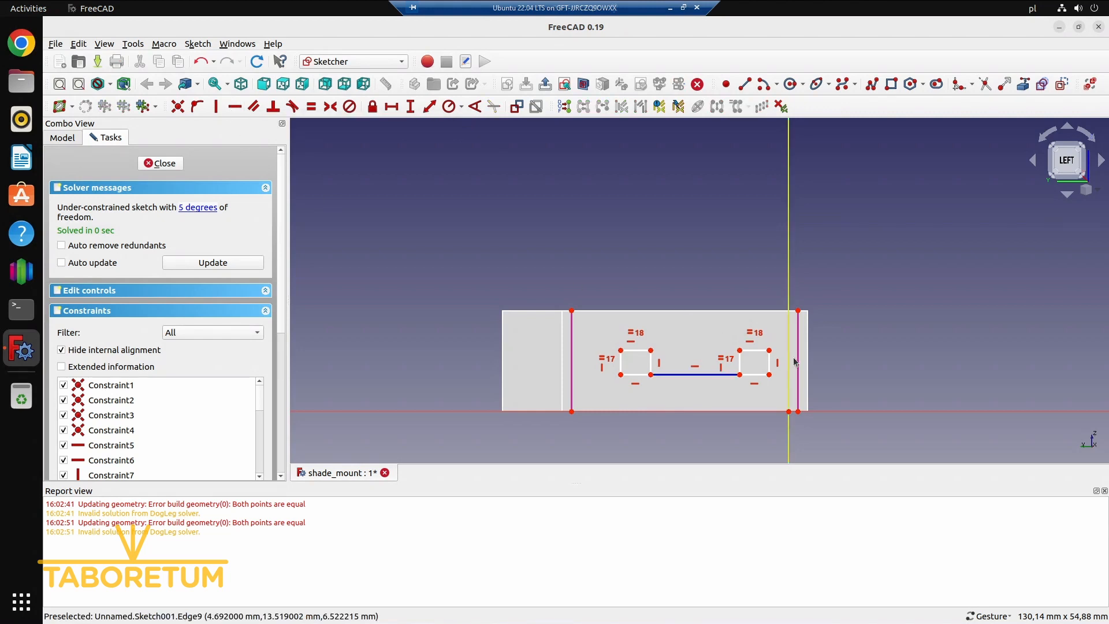
mouse_move(740, 350)
left_mouse_down()
mouse_move(720, 367)
mouse_move(729, 331)
mouse_move(733, 360)
mouse_move(722, 364)
mouse_move(717, 350)
mouse_move(725, 354)
left_mouse_up()
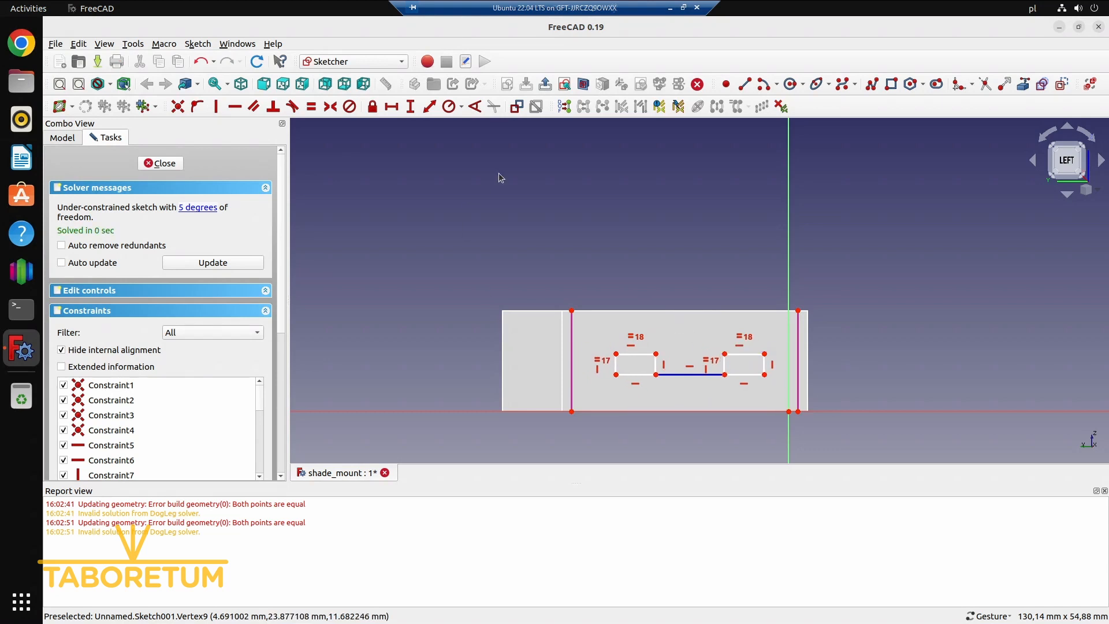
Draw four diagonal construction lines joining the endpoints of the external edges to the nearest outer corners of the two rectangles
left_click(746, 84)
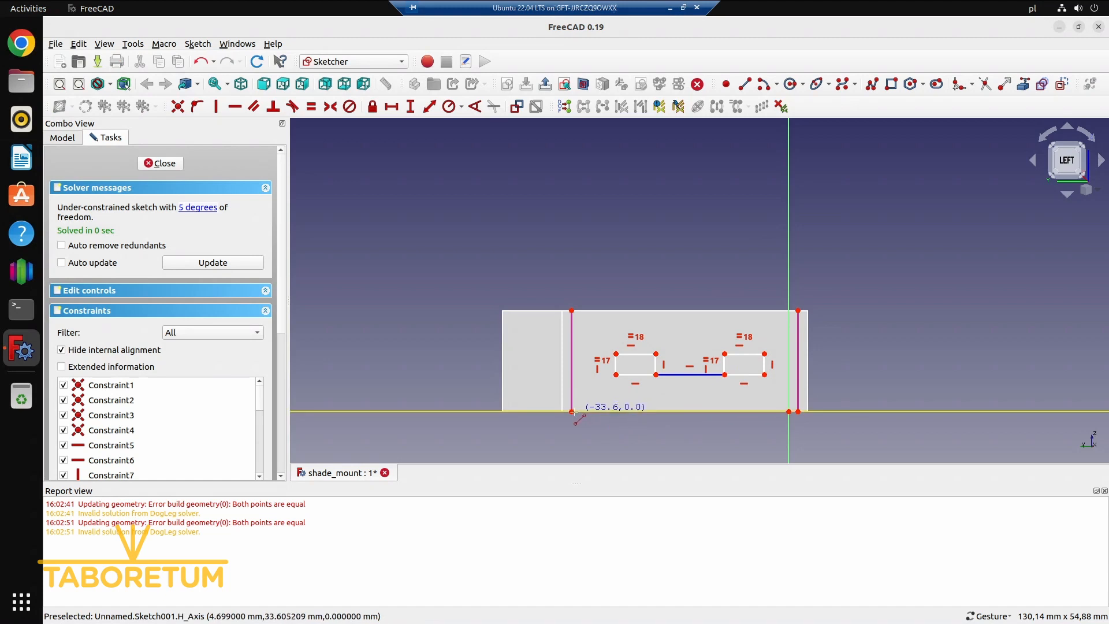
left_click(572, 411)
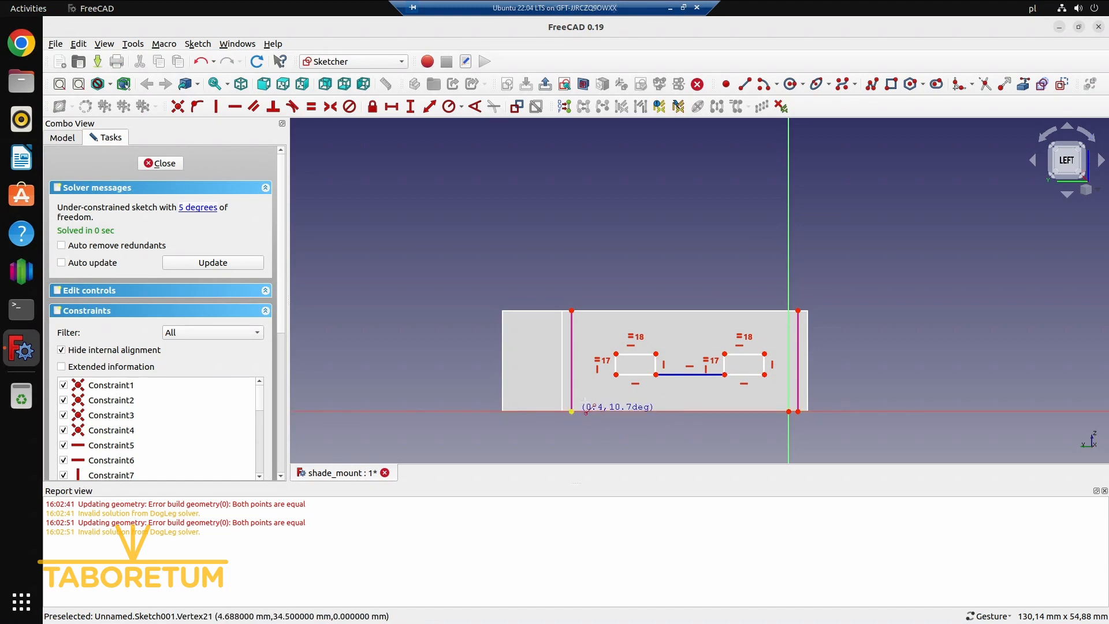
left_click(617, 374)
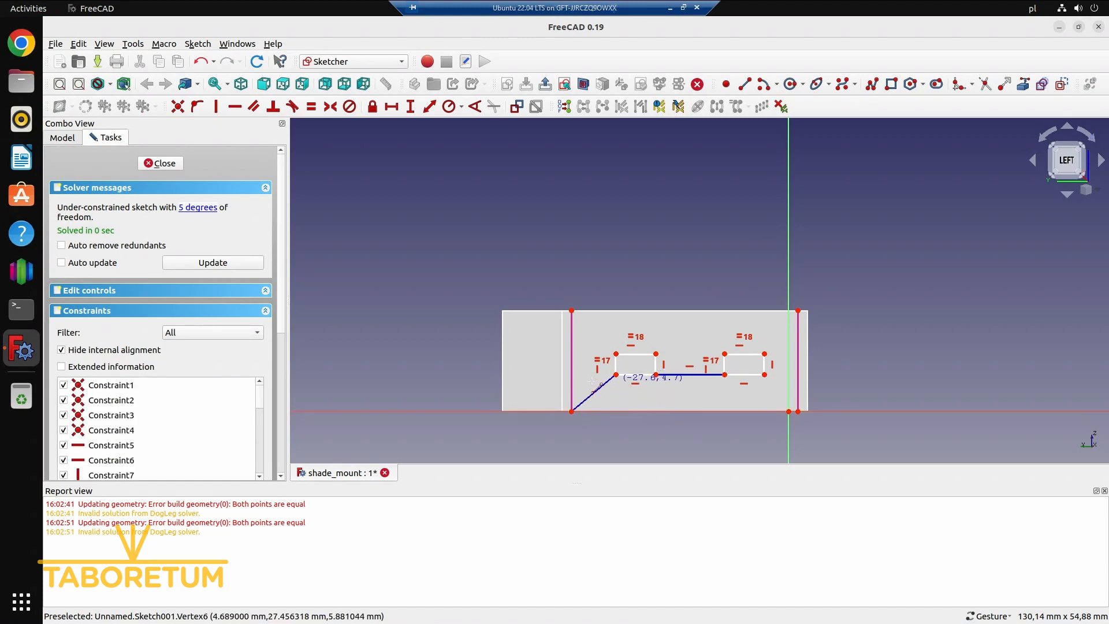
left_click(572, 311)
left_click(616, 354)
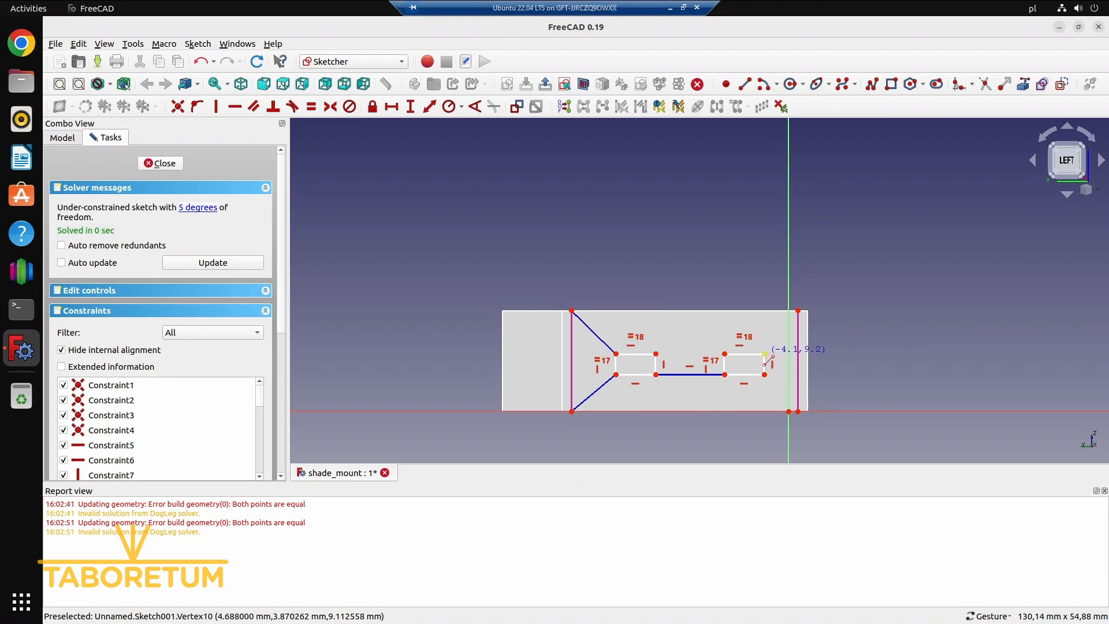
left_click(765, 354)
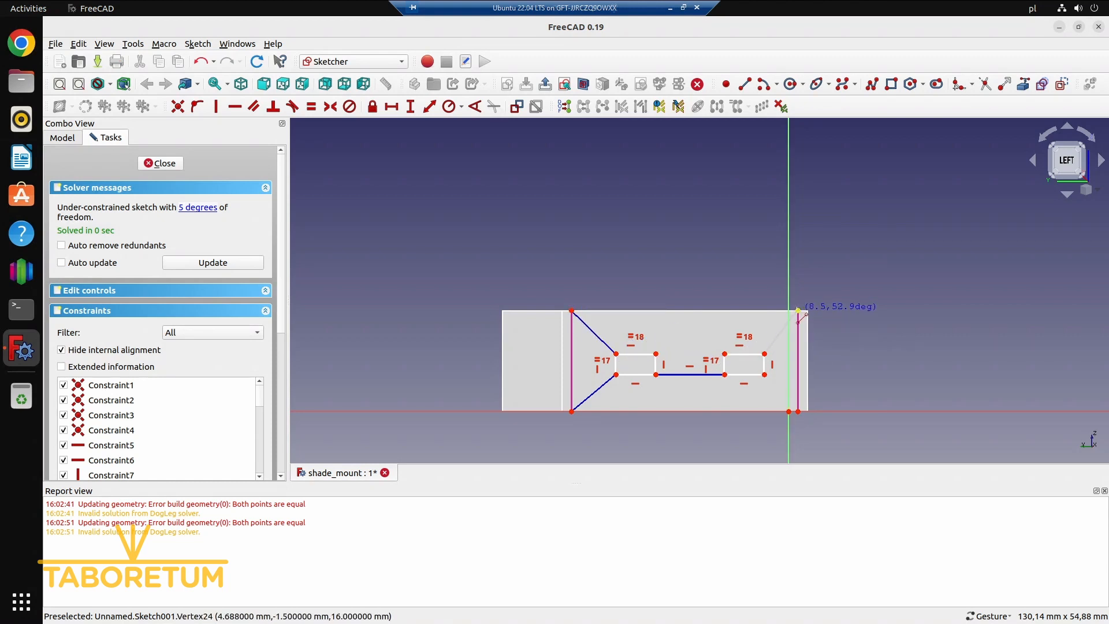
left_click(799, 312)
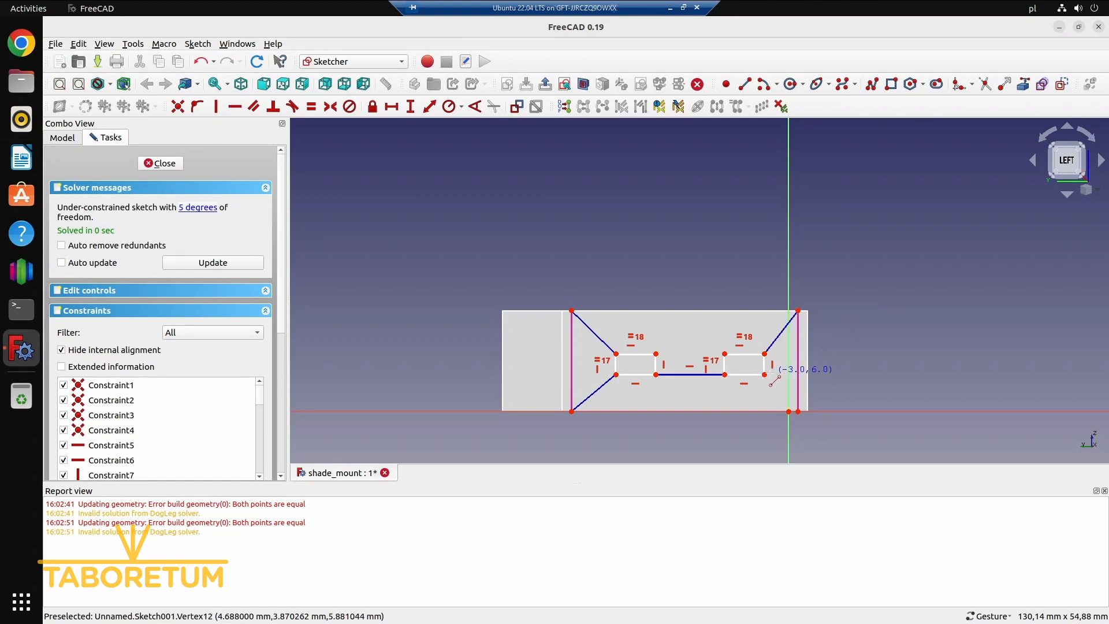
left_click(765, 375)
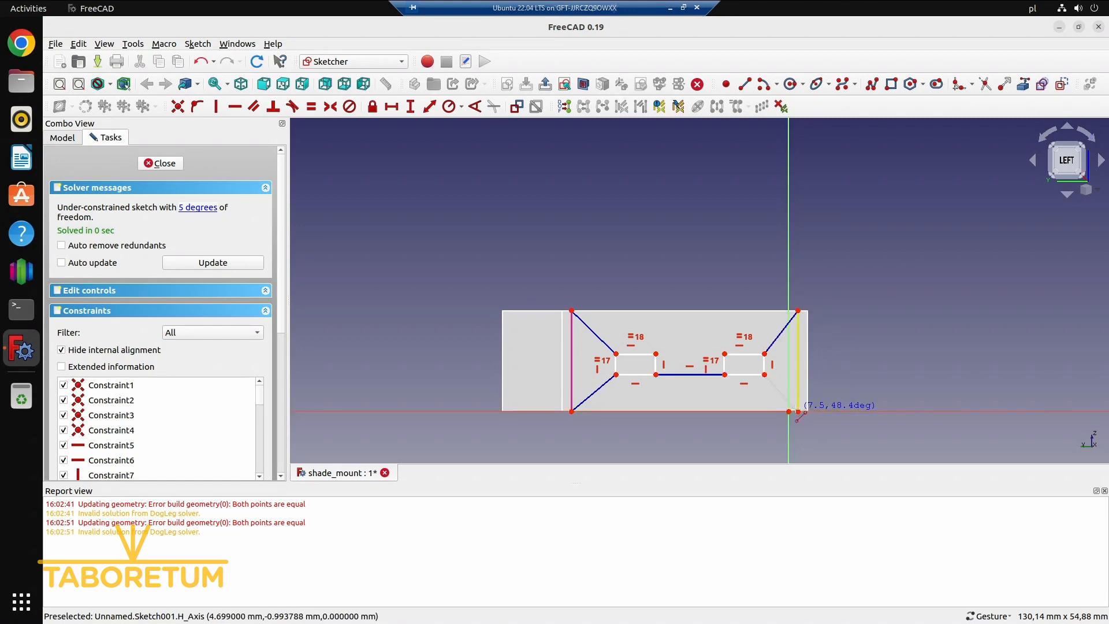
left_click(798, 412)
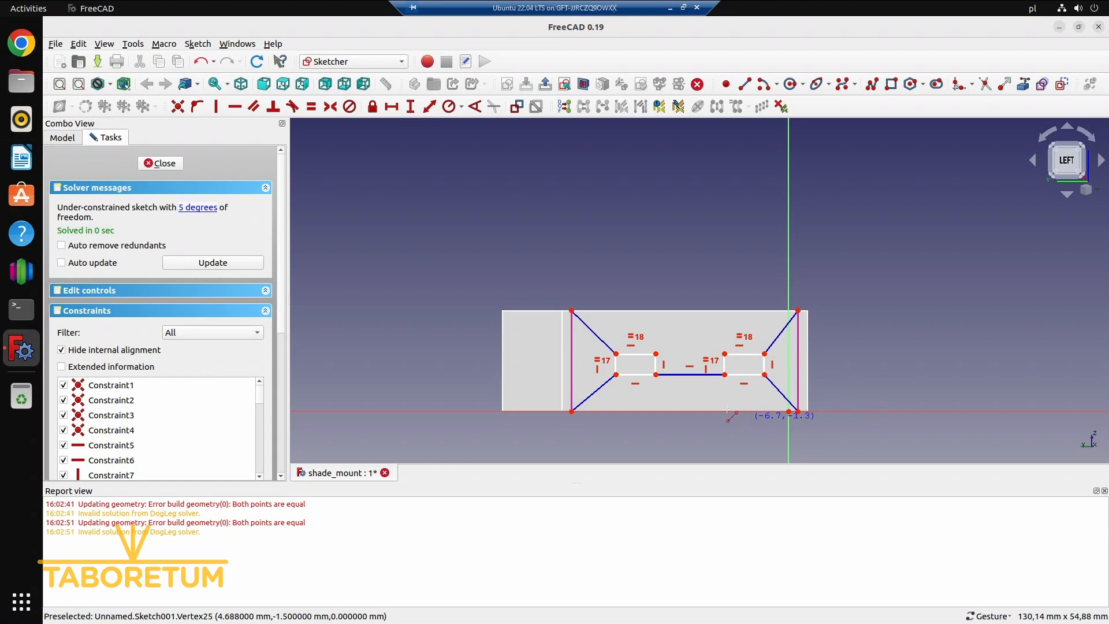
Constrain the four diagonal construction lines to equal length and delete the redundant equality constraint
left_click(596, 336)
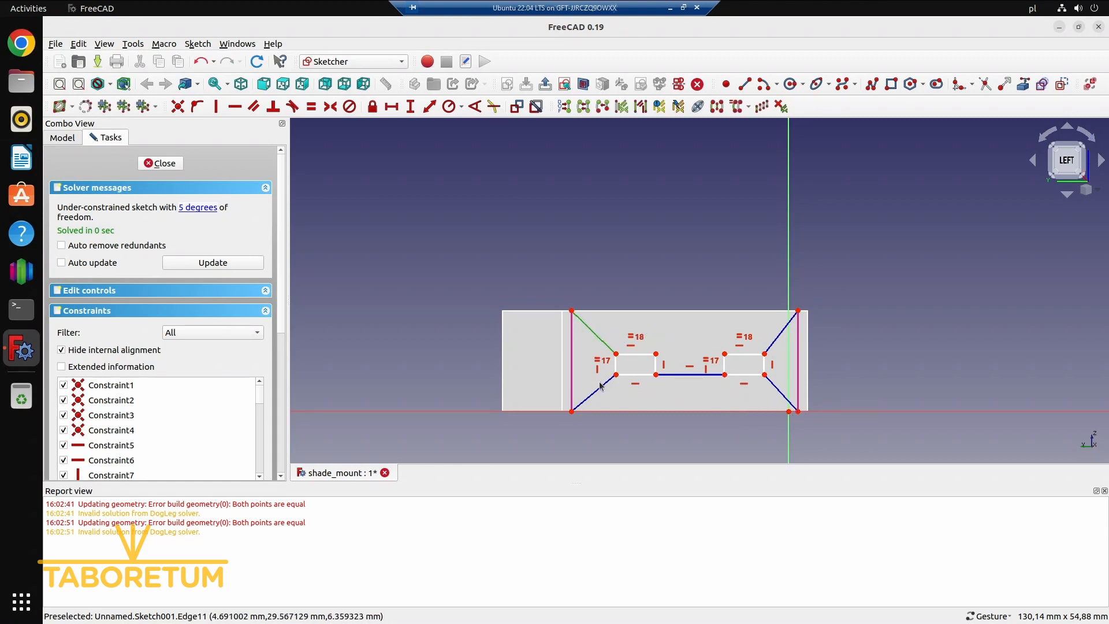
left_click(600, 388)
left_click(780, 398)
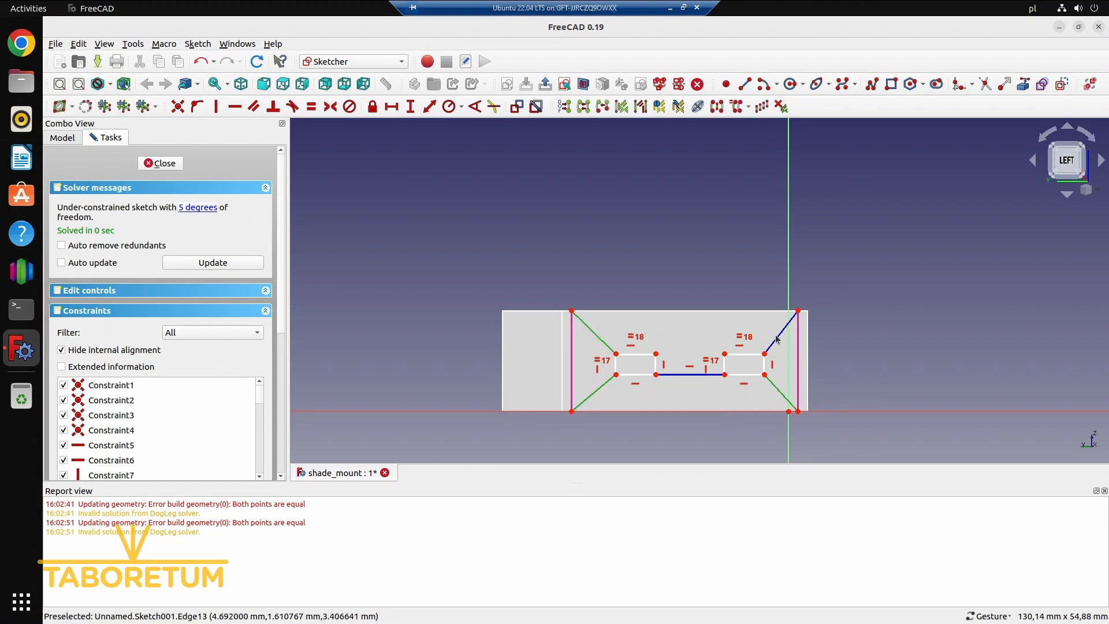
left_click(782, 333)
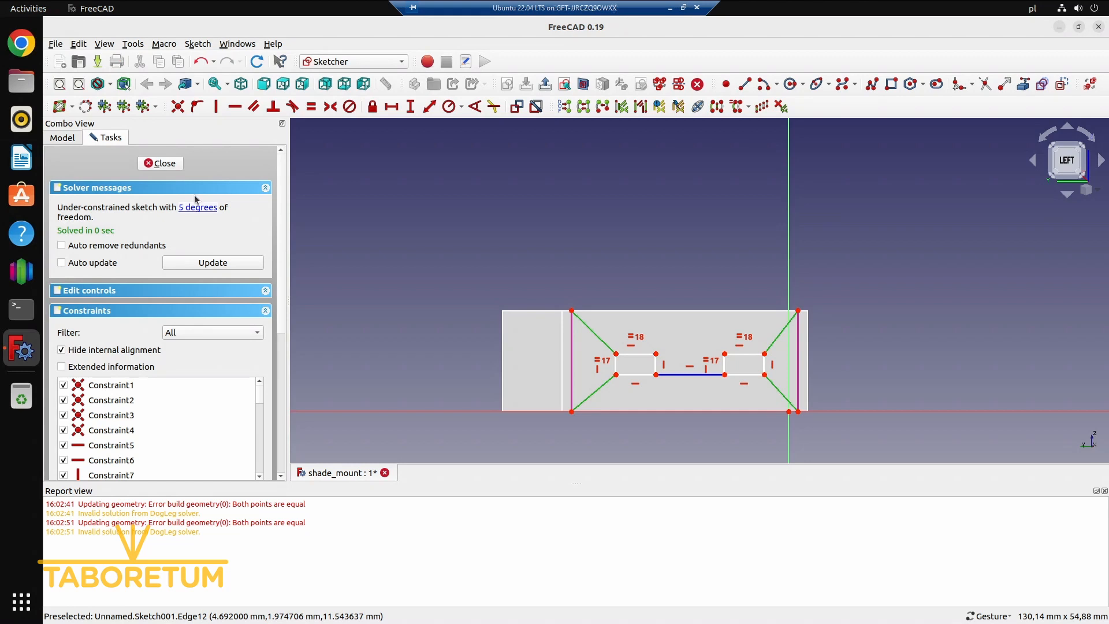
left_click(311, 106)
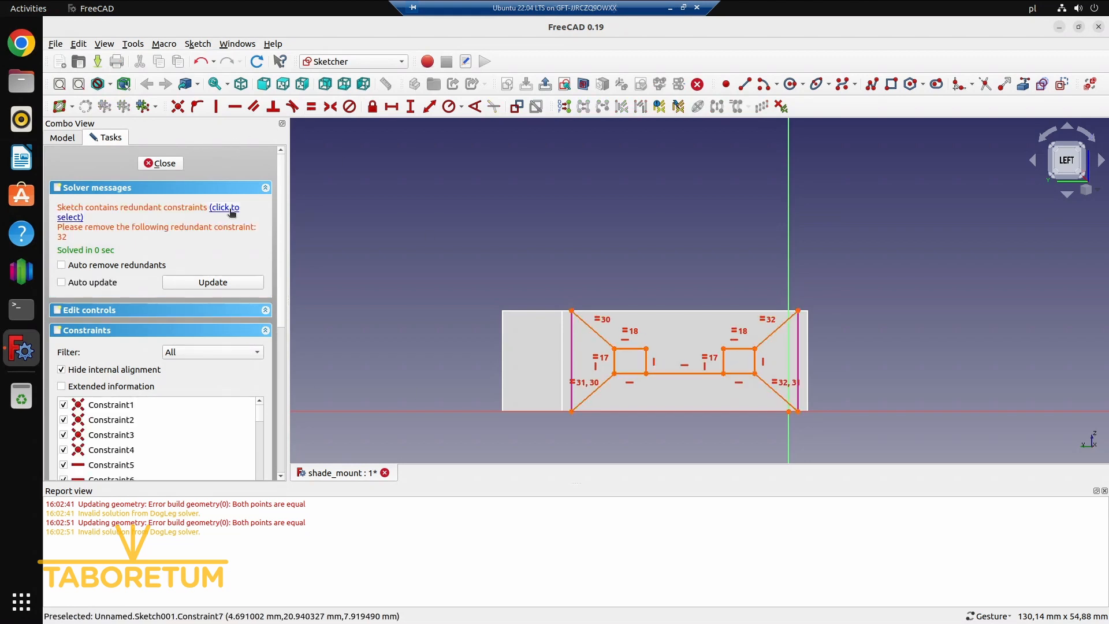
left_click(230, 212)
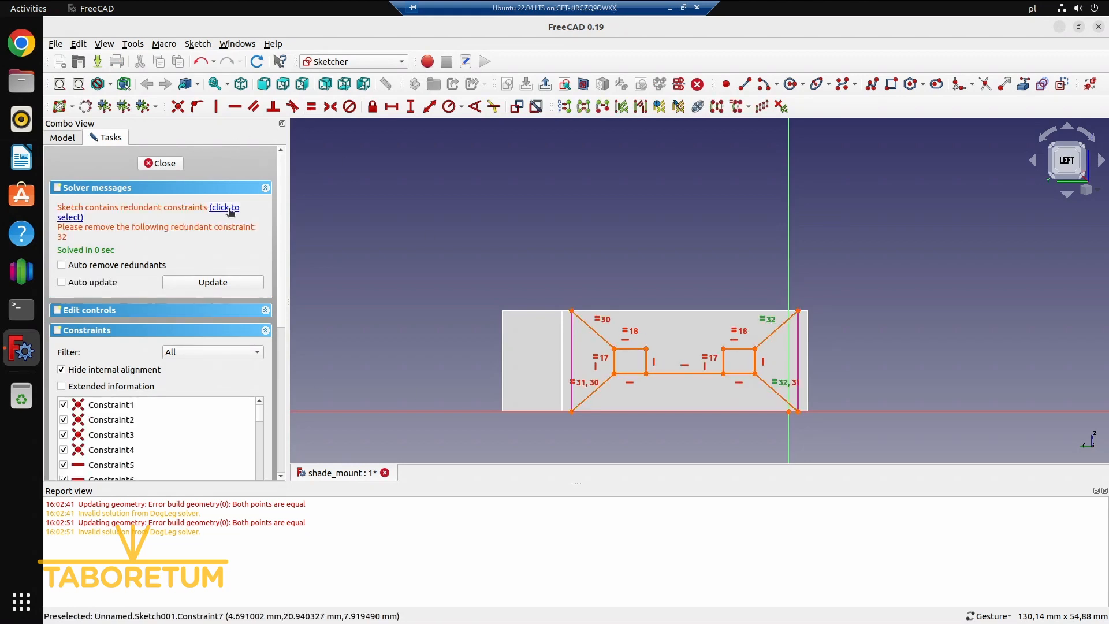
key("Delete")
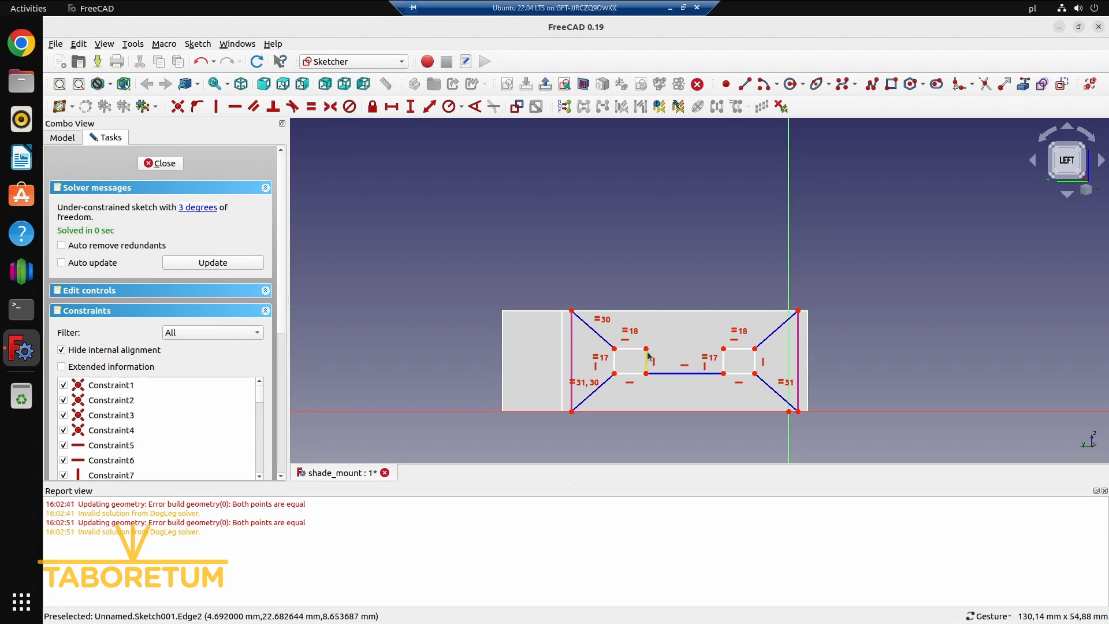
Stretch the rectangles by pulling an inner edge and an outer corner, and fix their height to 6.3 mm
mouse_move(648, 364)
left_mouse_down()
mouse_move(658, 364)
mouse_move(636, 328)
mouse_move(613, 325)
mouse_move(658, 359)
mouse_move(661, 345)
left_mouse_up()
left_click_drag(616, 377, 614, 378)
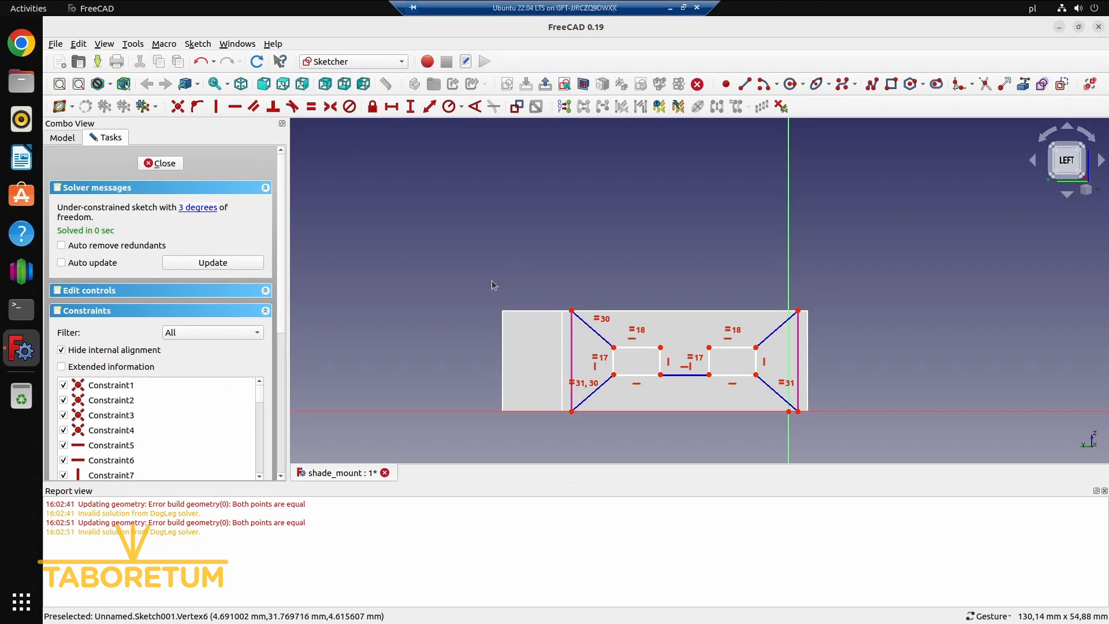
left_click(662, 364)
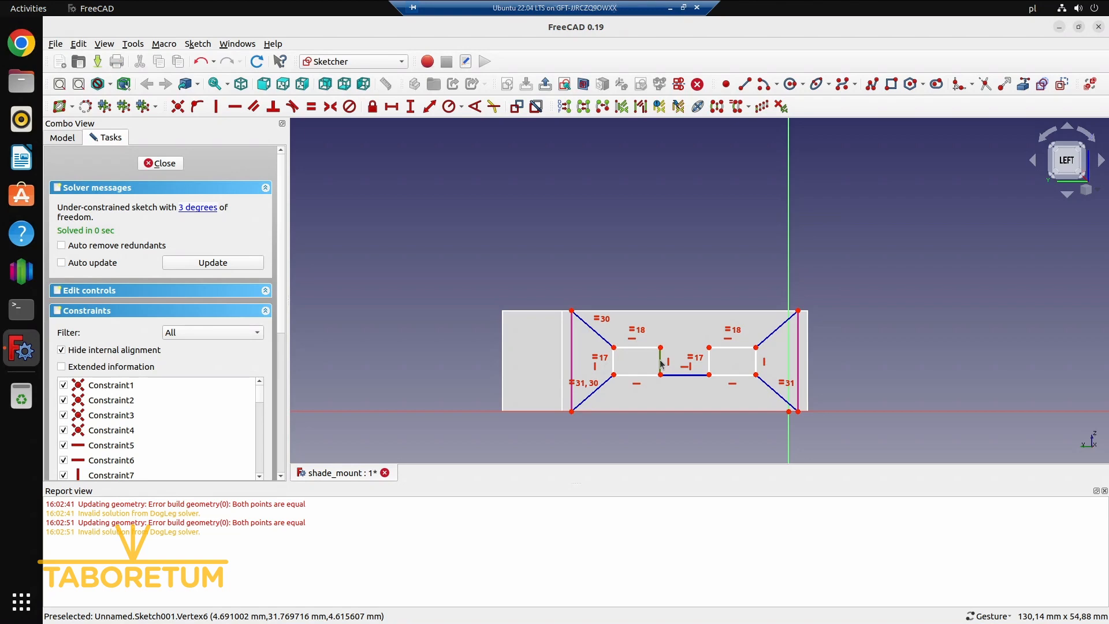
left_click(411, 107)
type("6")
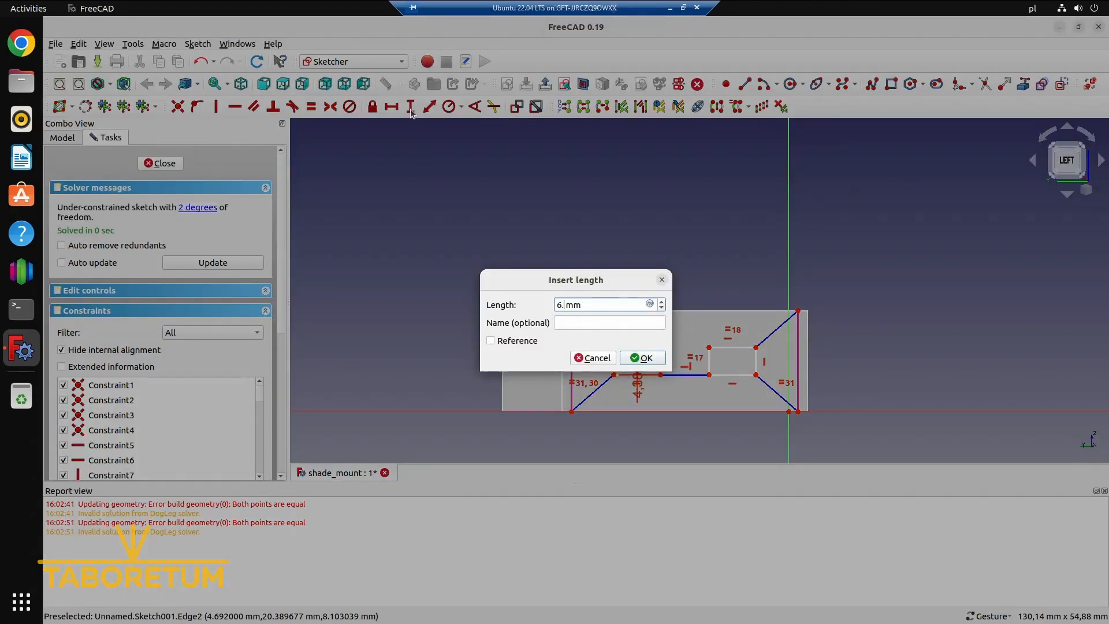
type(".3")
key("Return")
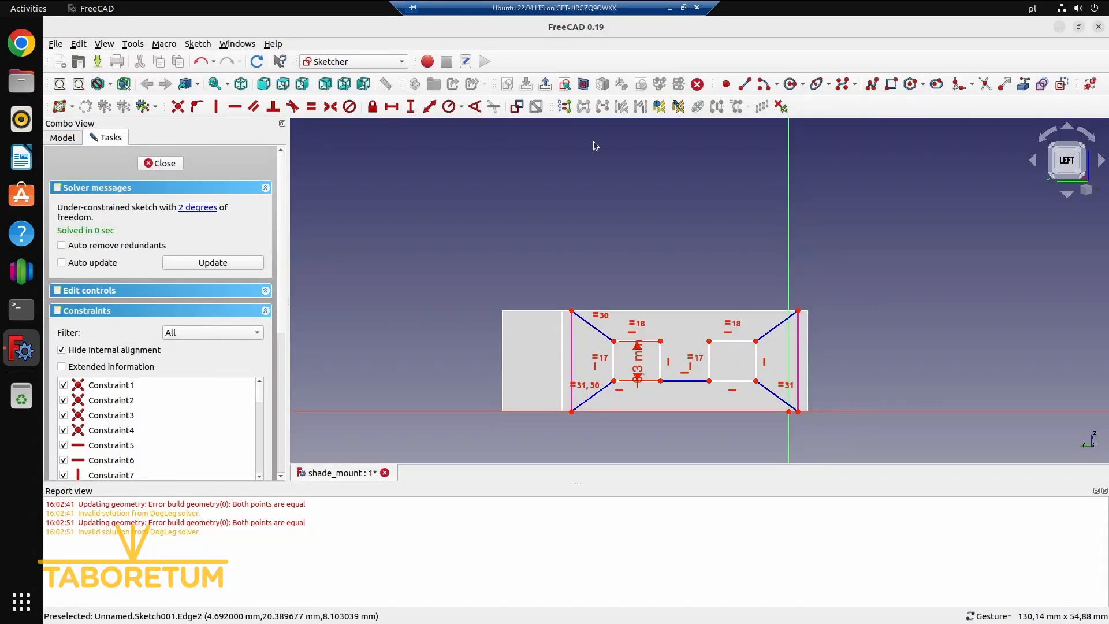
Fix the rectangles' width to 3.2 mm with a horizontal distance constraint on one lower edge
left_click(650, 382)
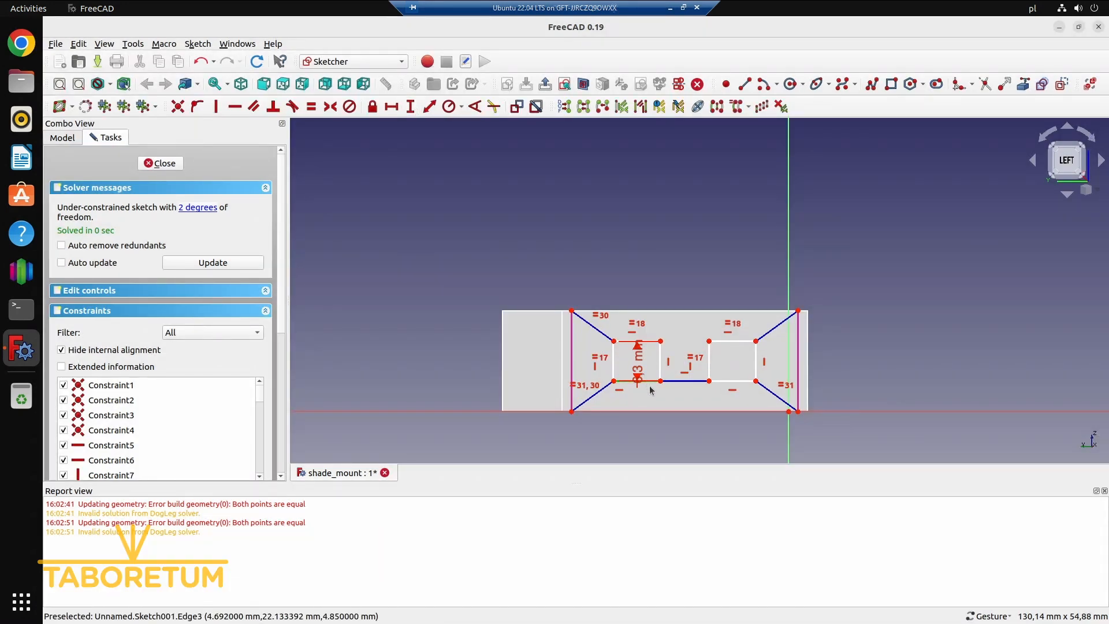
left_click(392, 107)
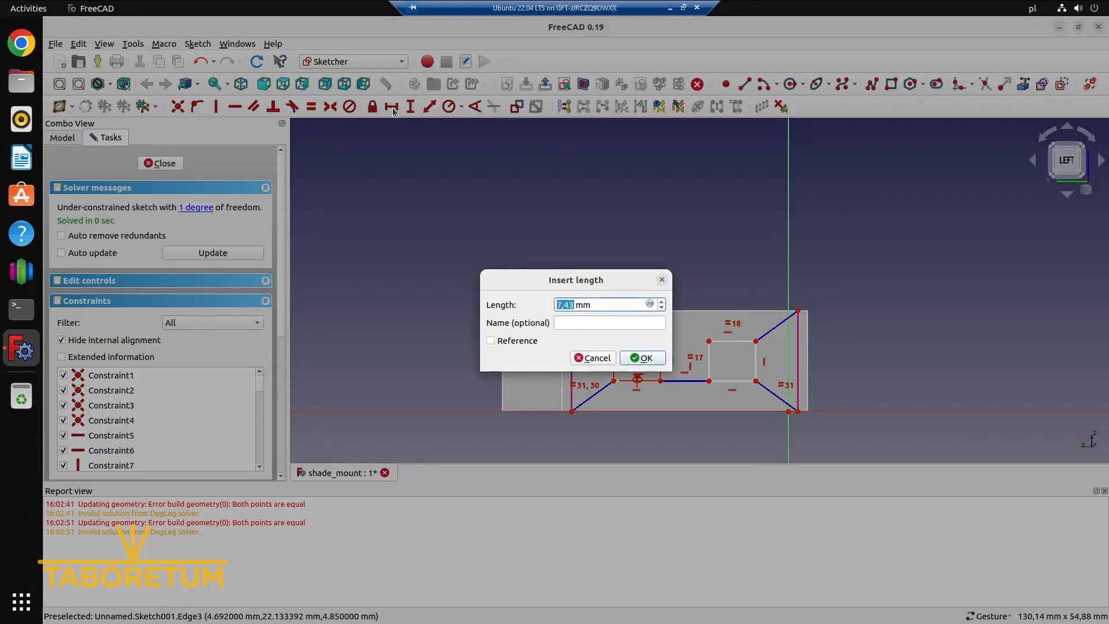
type("3,5")
key("Return")
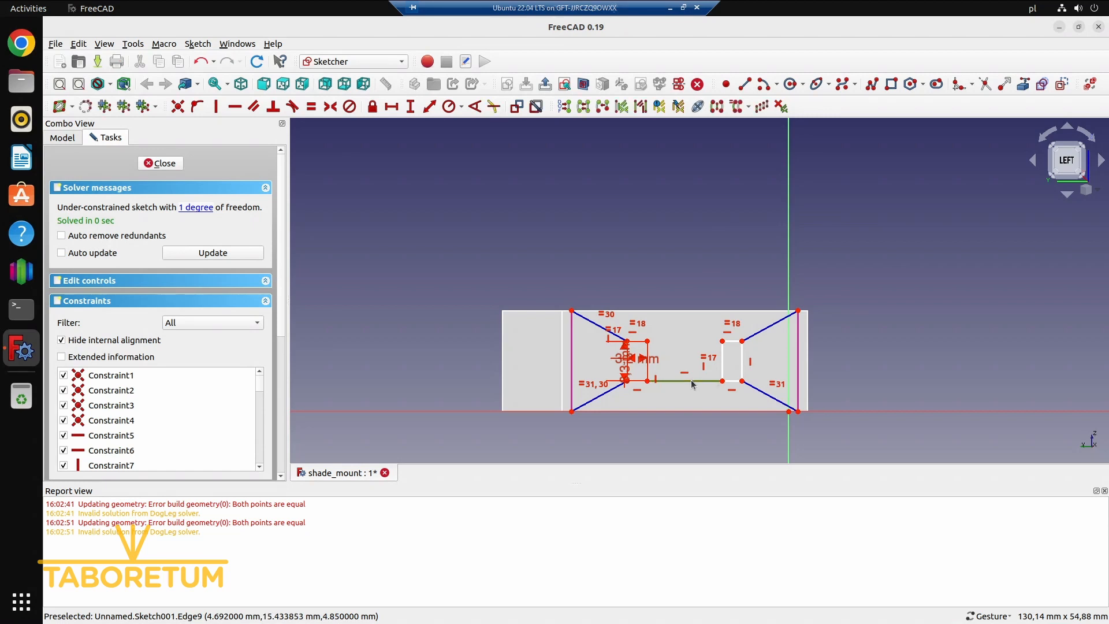
Fix the construction line between the two rectangles at 21 mm horizontally and close the sketch
left_click(390, 107)
type("21")
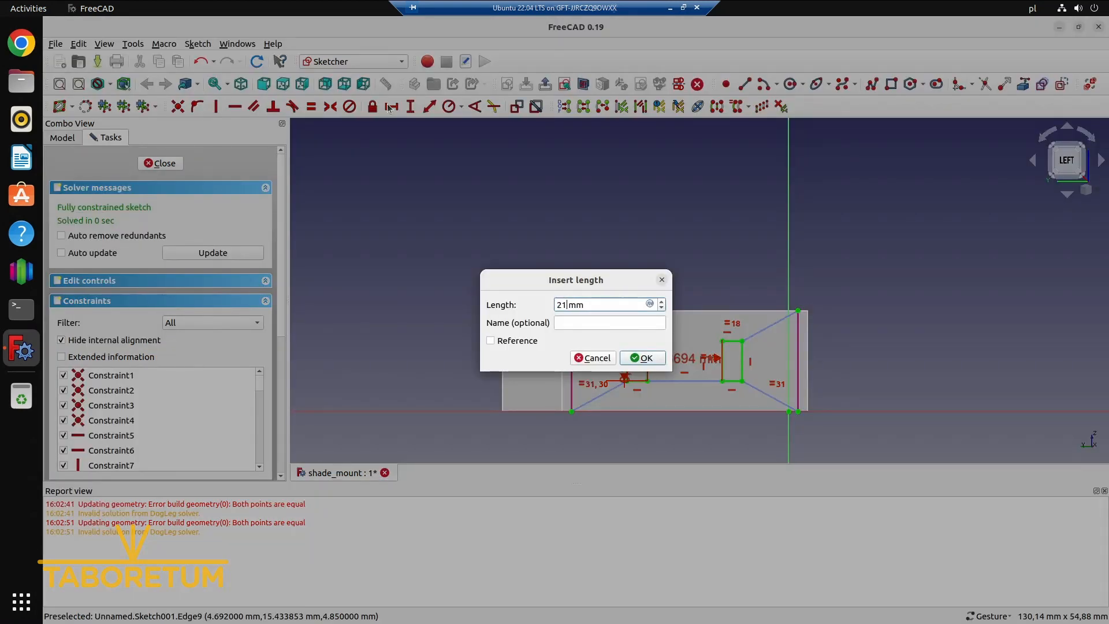
key("Return")
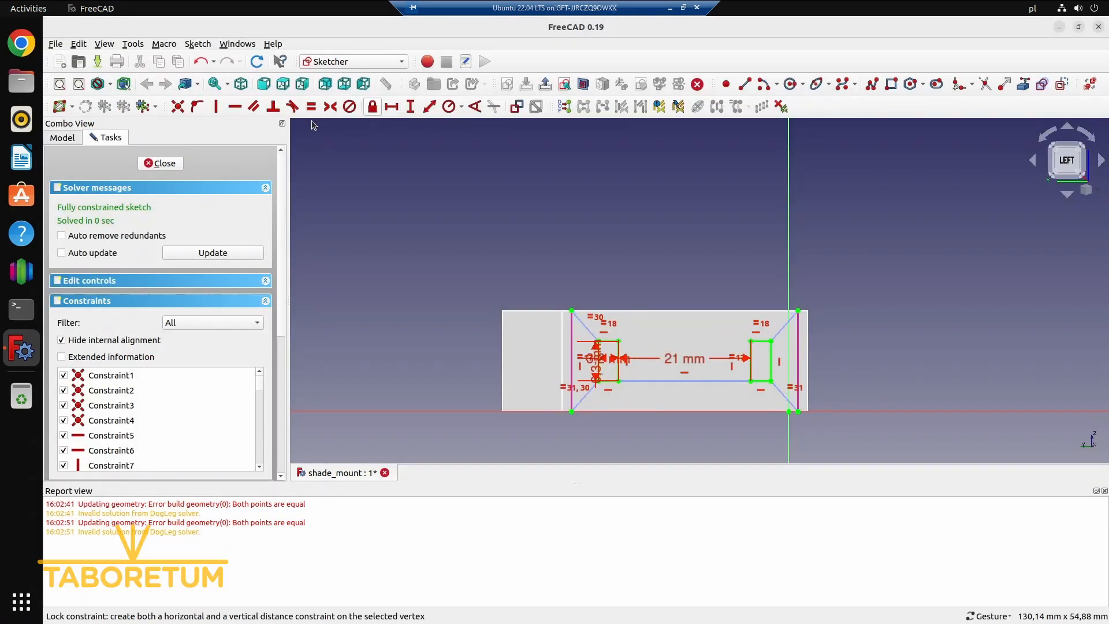
left_click(173, 163)
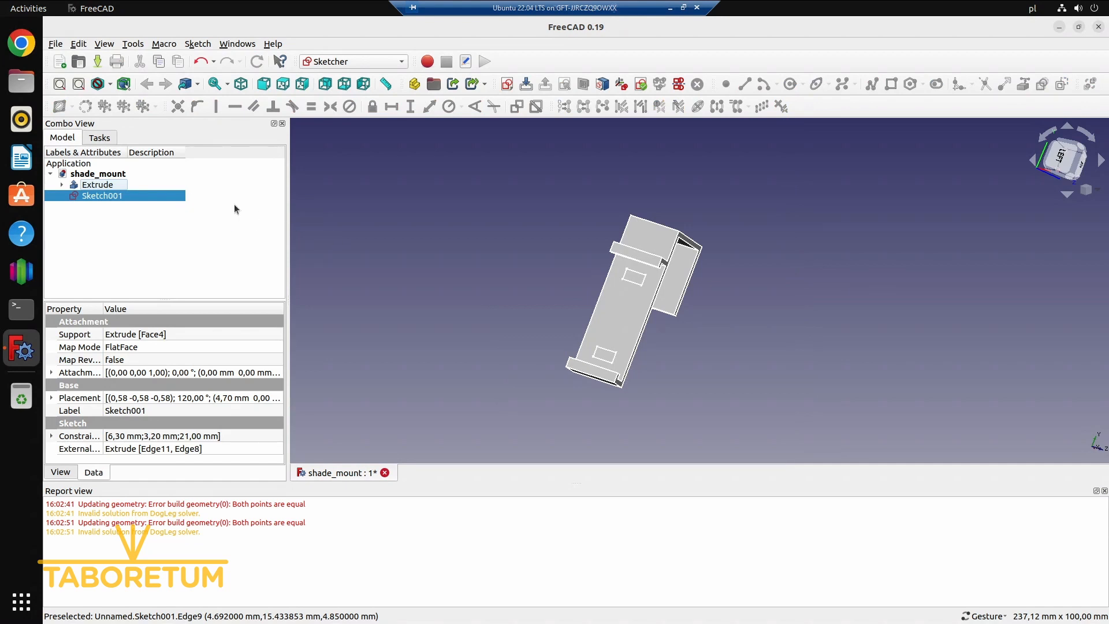
Switch to the Part workbench and start an Extrude of the sketch with the two rectangles
left_click(342, 62)
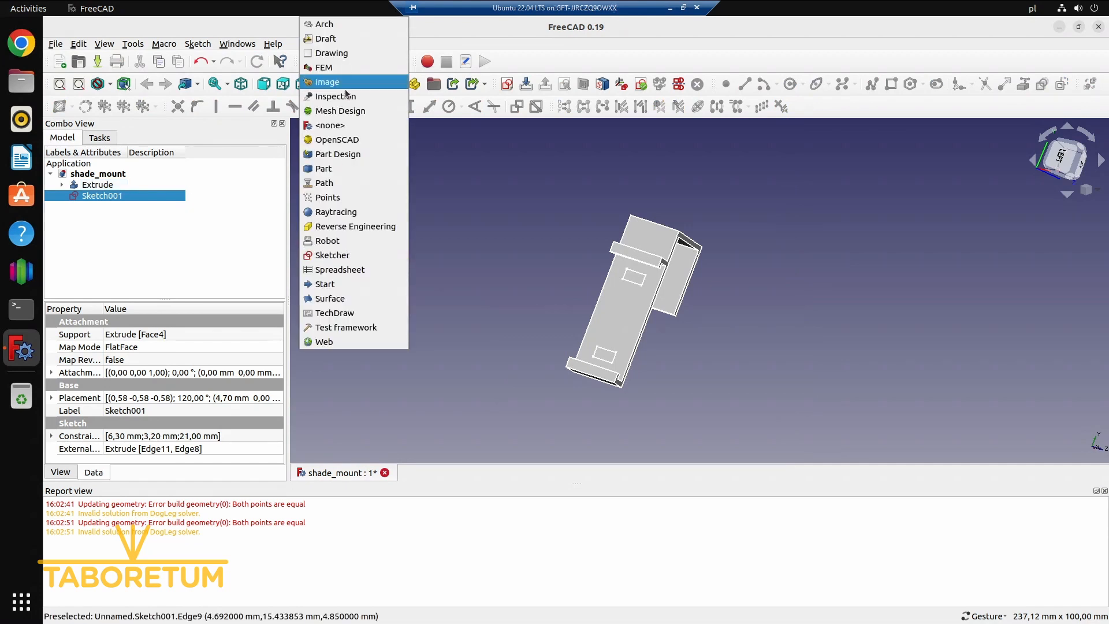
left_click(348, 168)
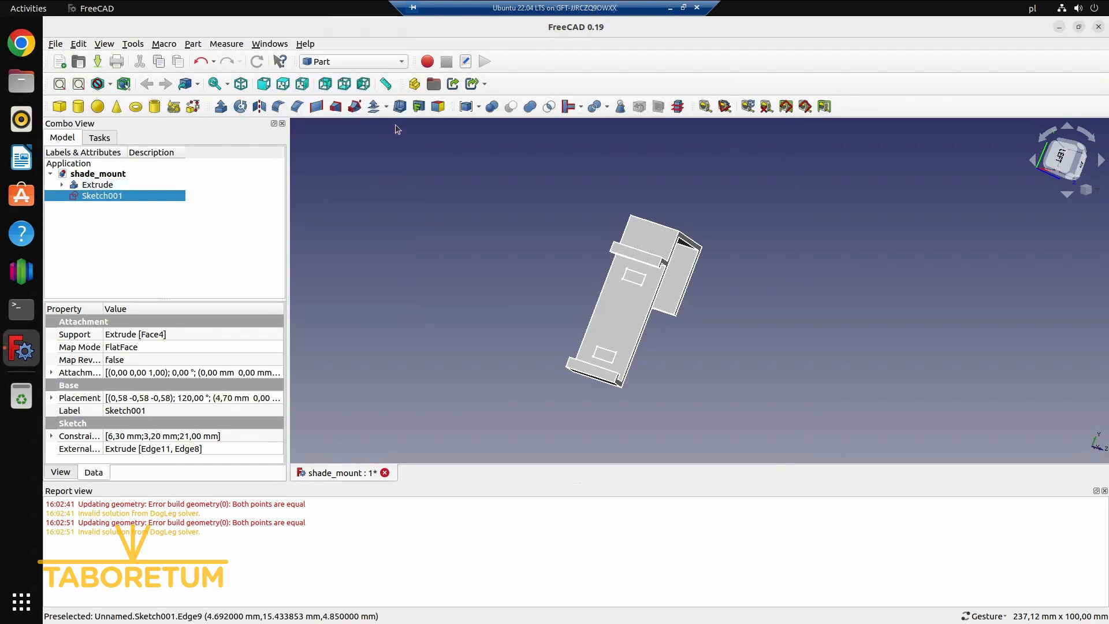
left_click(222, 109)
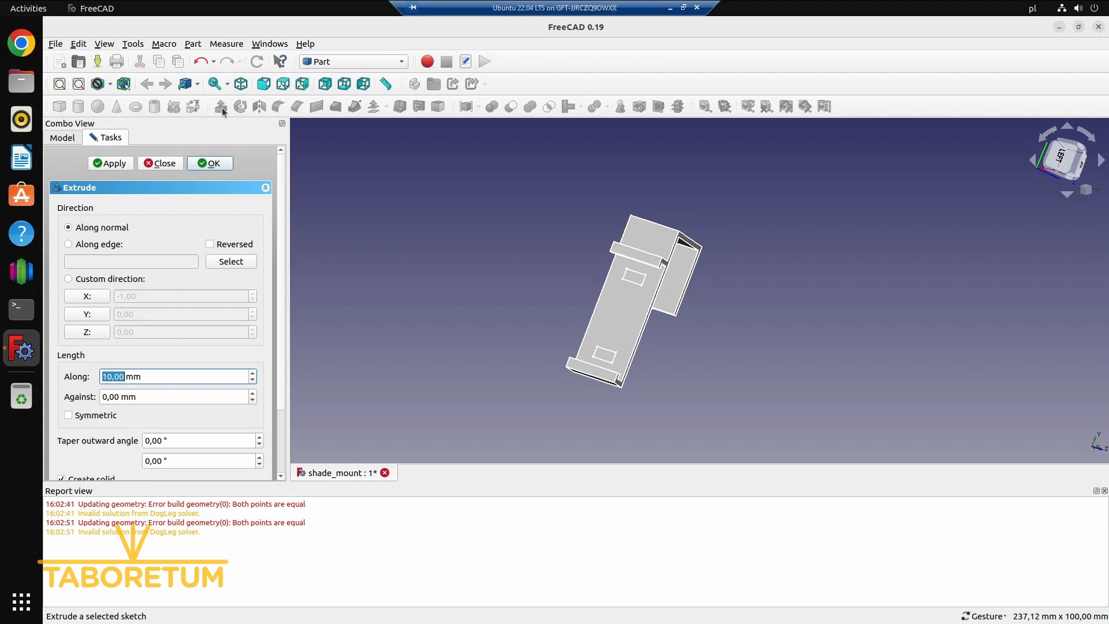
Extrude the sketch with the two rectangles 0.5 mm along its normal and save the document
type("0.5")
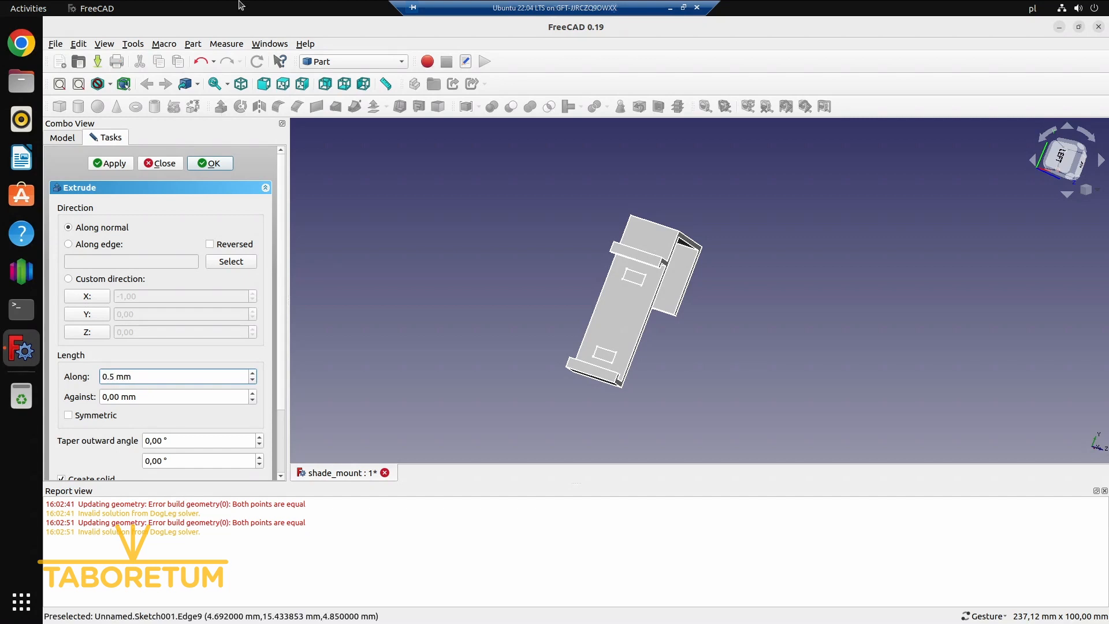
left_click(213, 164)
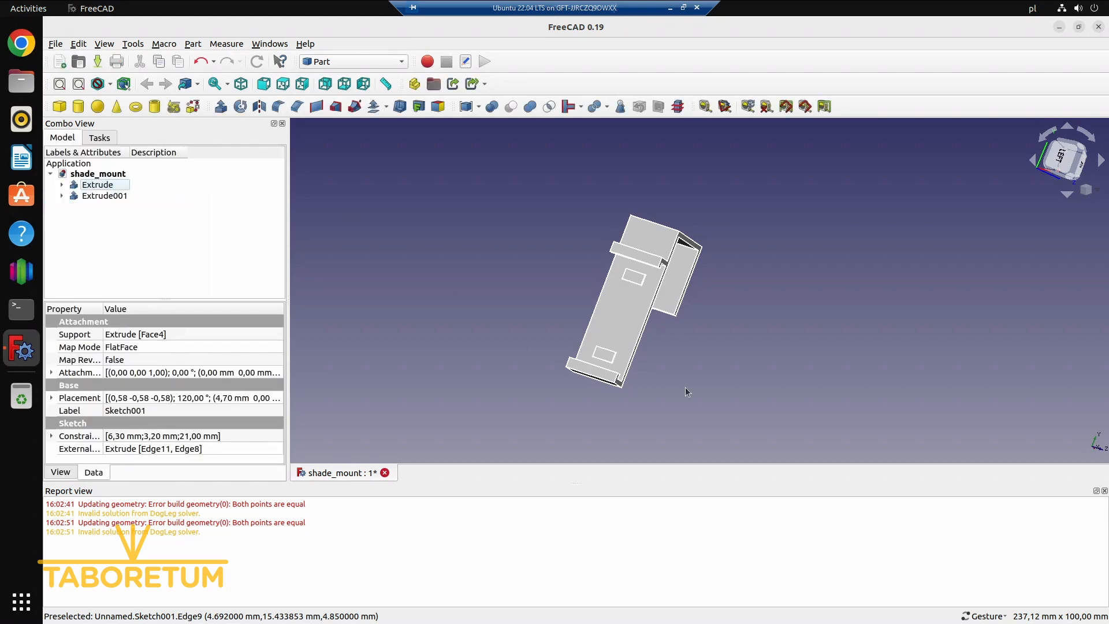
left_click_drag(686, 387, 628, 357)
scroll(668, 245, "up", 4)
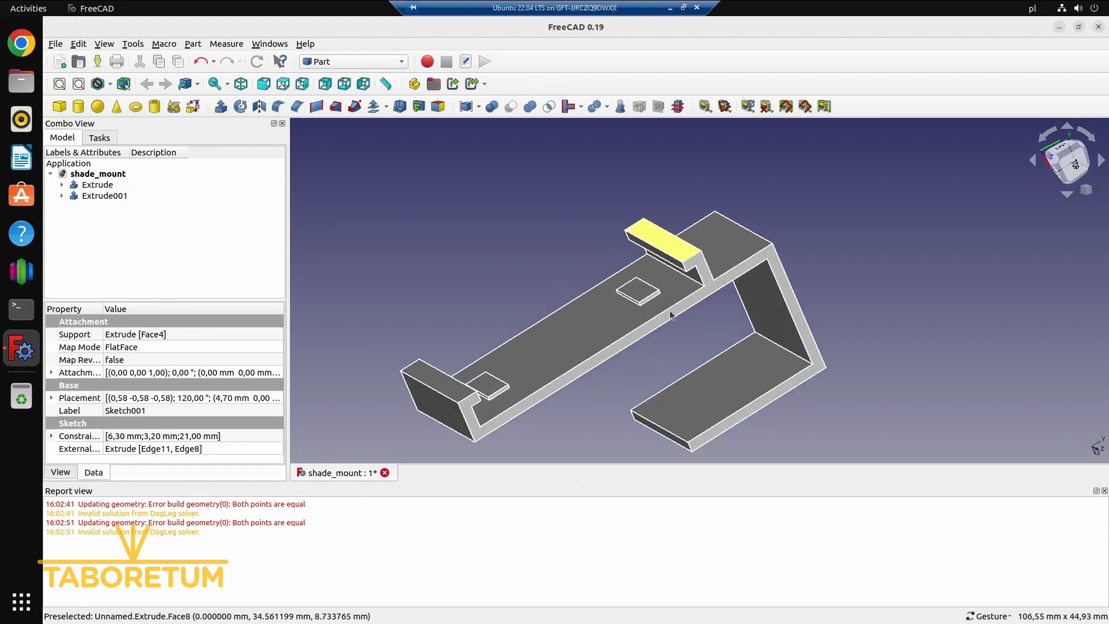
left_click_drag(670, 315, 435, 328)
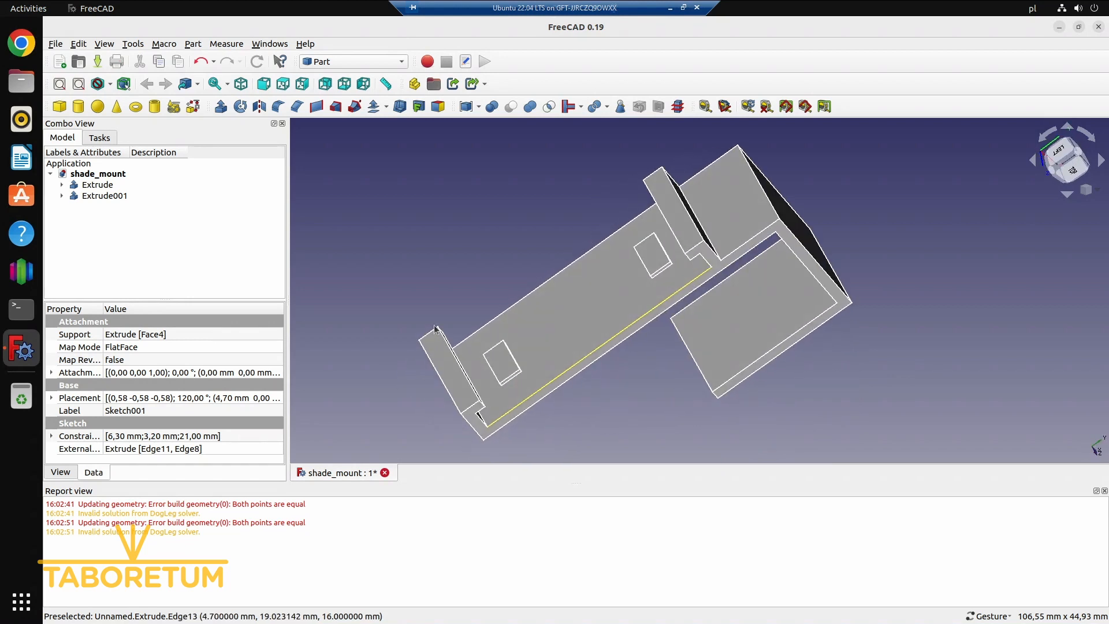
key("ctrl+s")
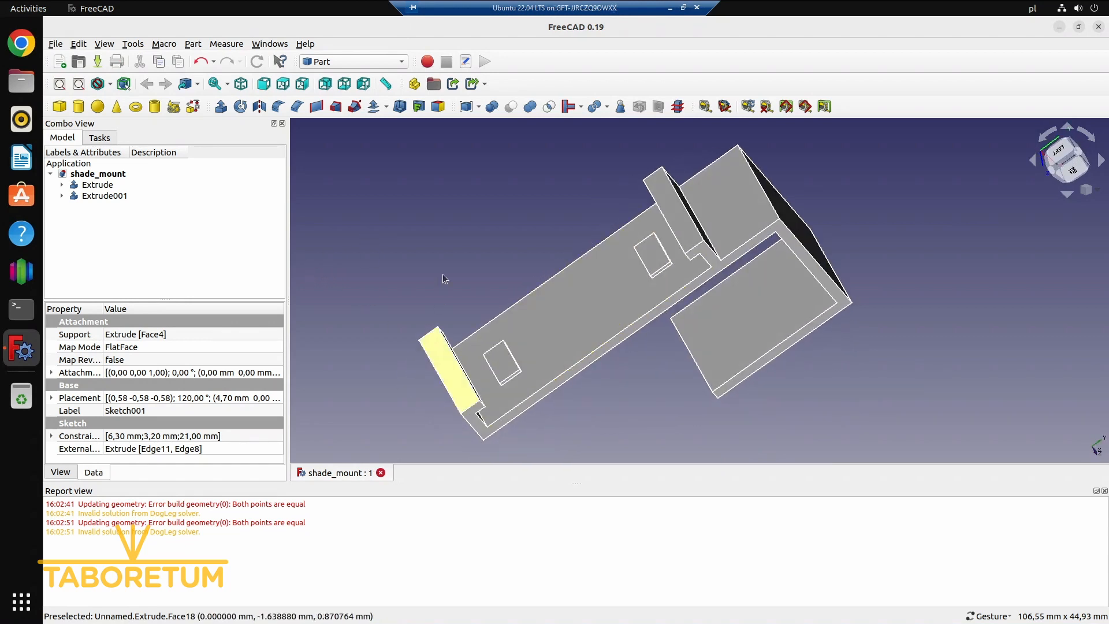
left_click_drag(924, 371, 950, 375)
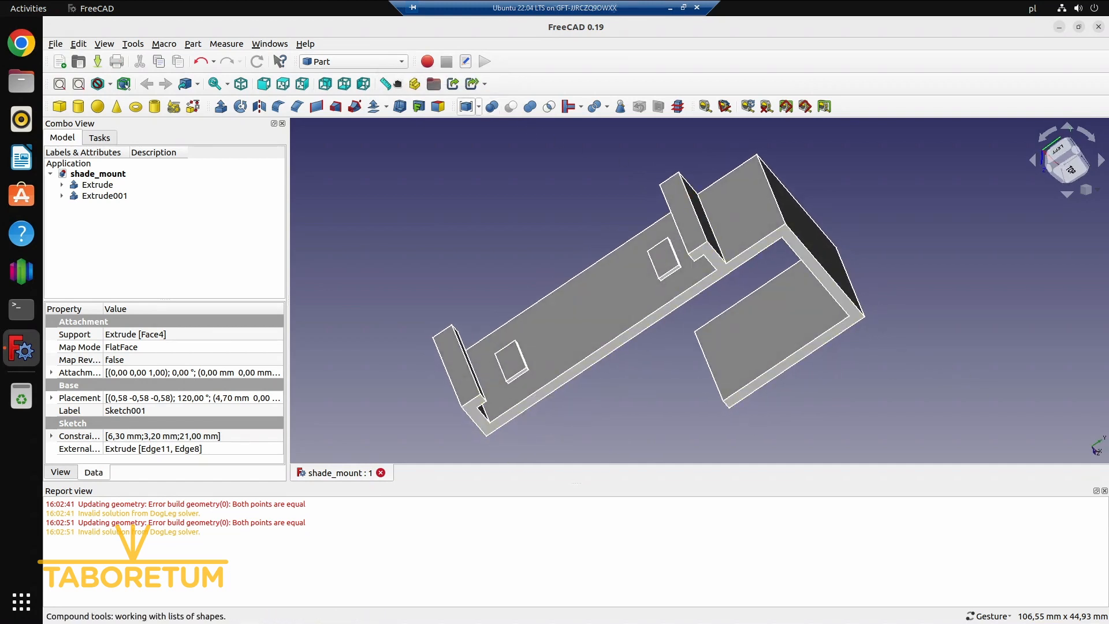
left_click(387, 62)
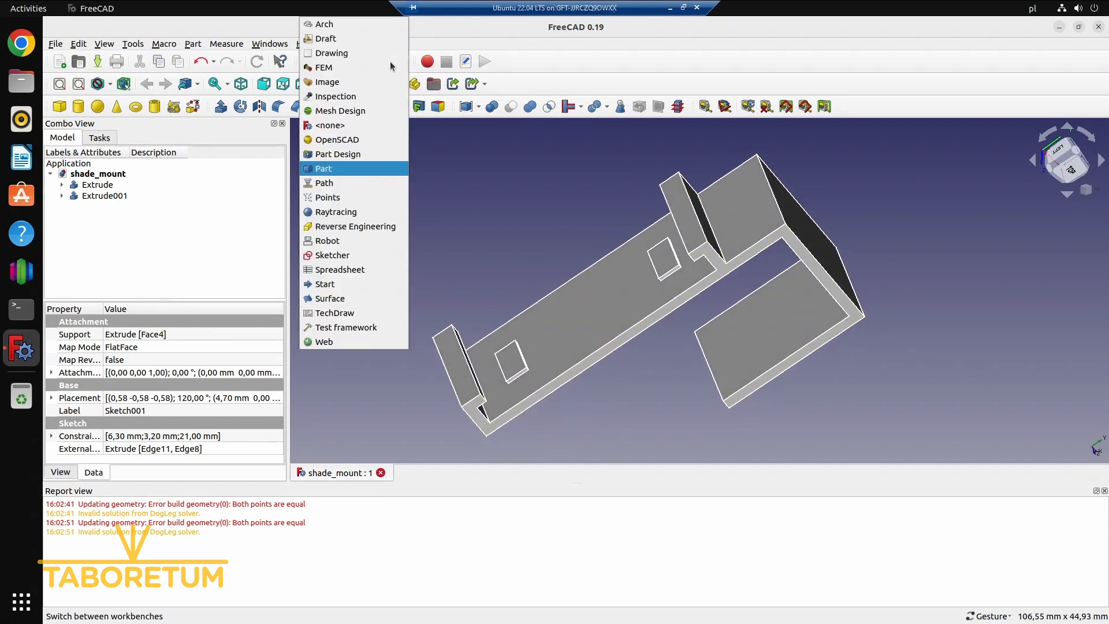
left_click(355, 111)
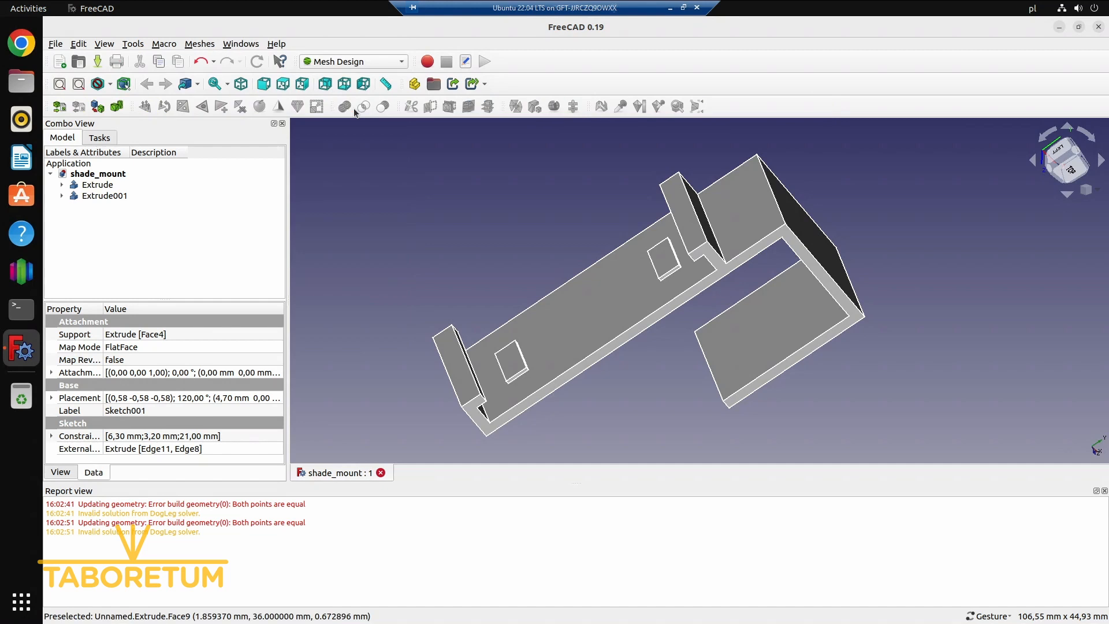
left_click(200, 44)
left_click(228, 91)
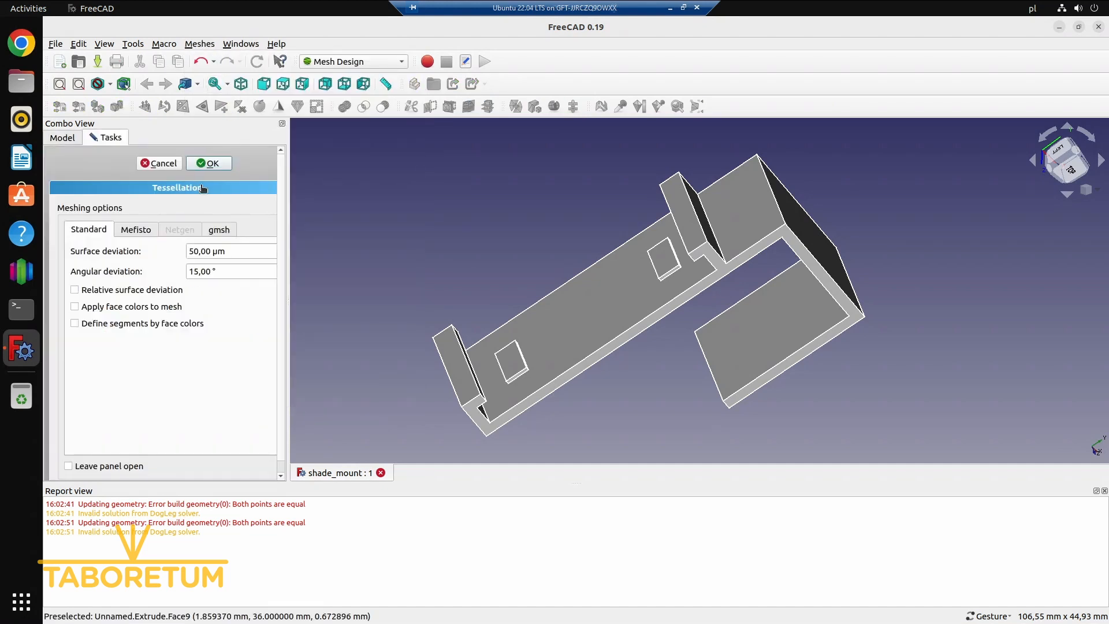
left_click(164, 162)
left_click(110, 197)
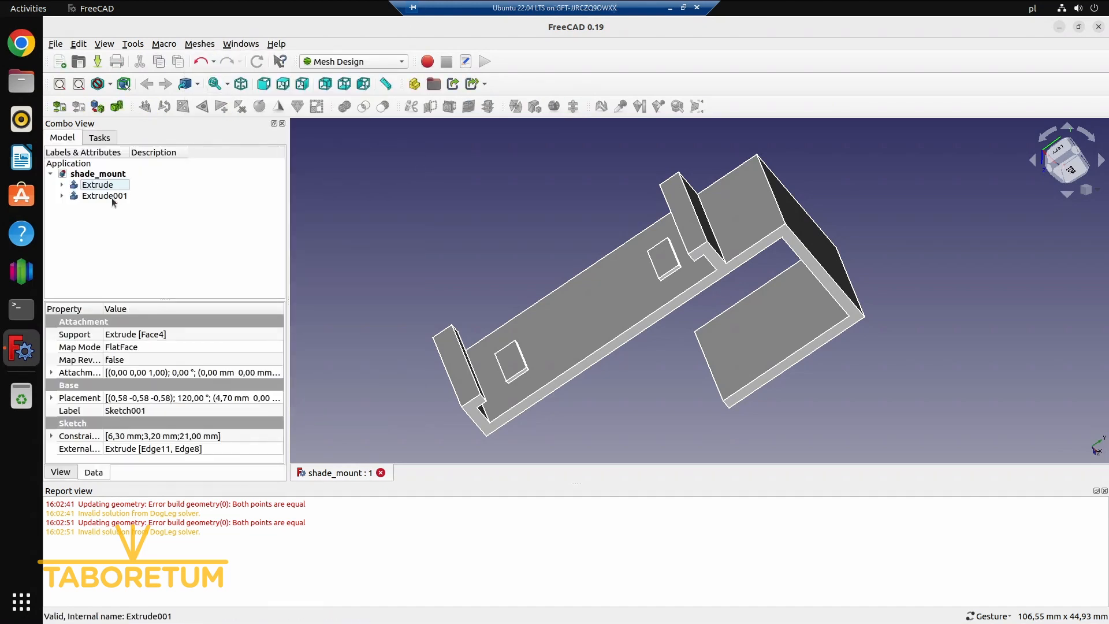
Return to the Part workbench and make a union of the profile extrusion and the rectangle extrusion
left_click(369, 60)
left_click(345, 168)
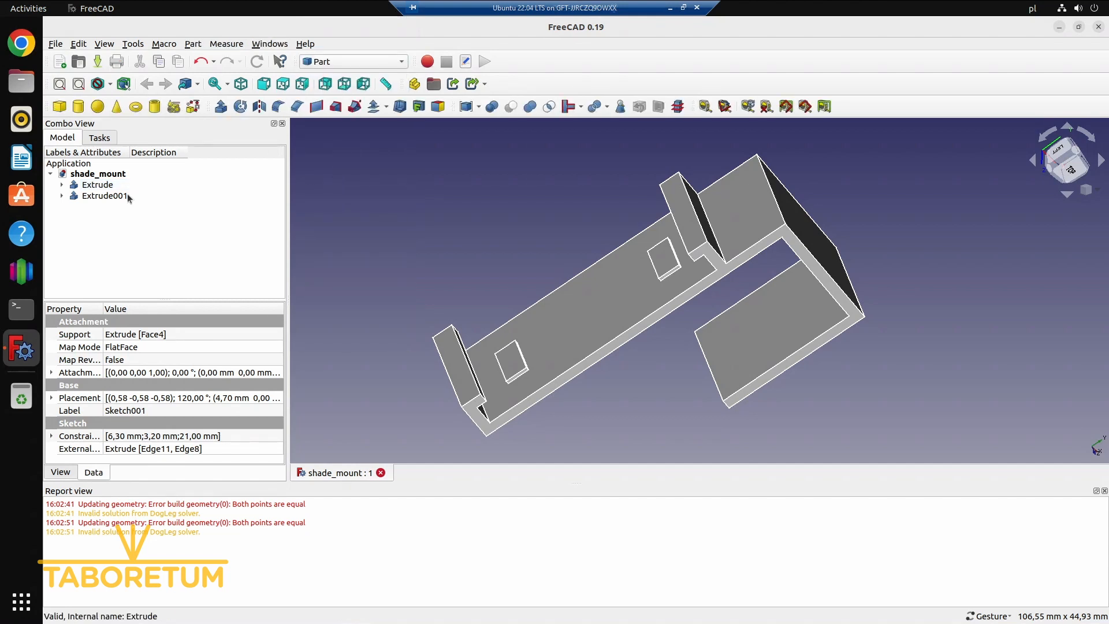
left_click(107, 185, "ctrl")
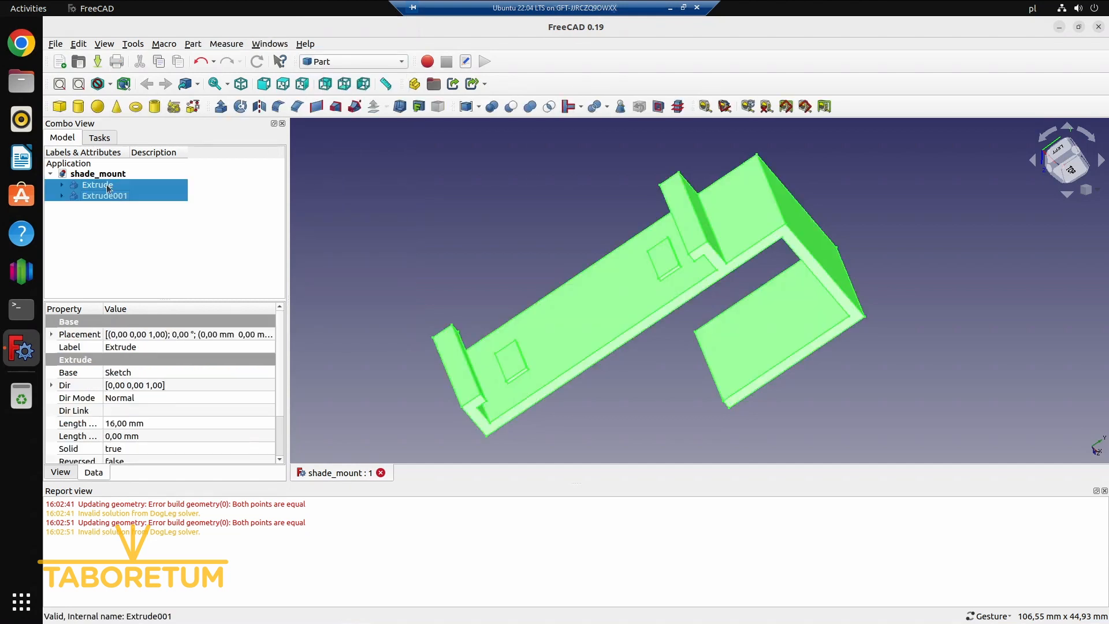
left_click(530, 107)
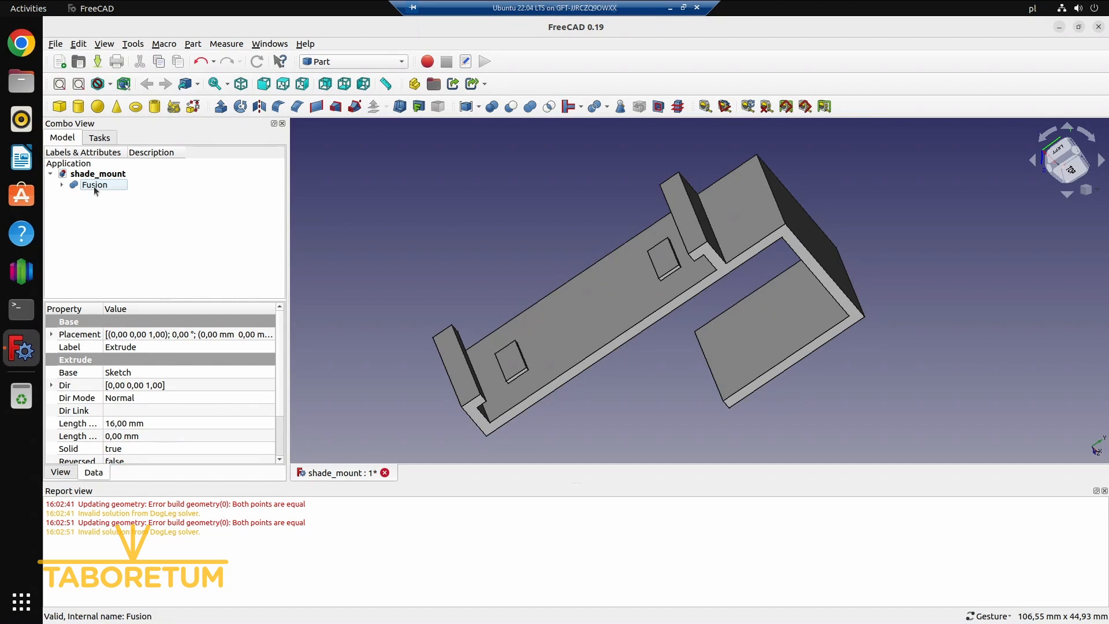
Switch to the Mesh Design workbench and create a mesh from the fused solid with the standard tessellation options
left_click(350, 62)
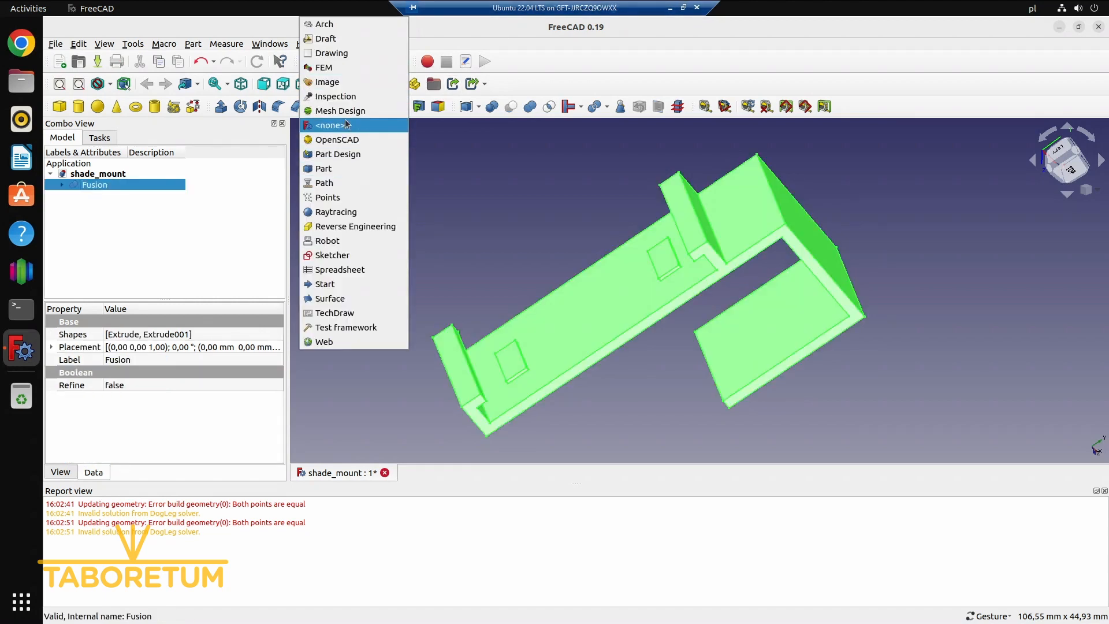
left_click(325, 107)
left_click(200, 44)
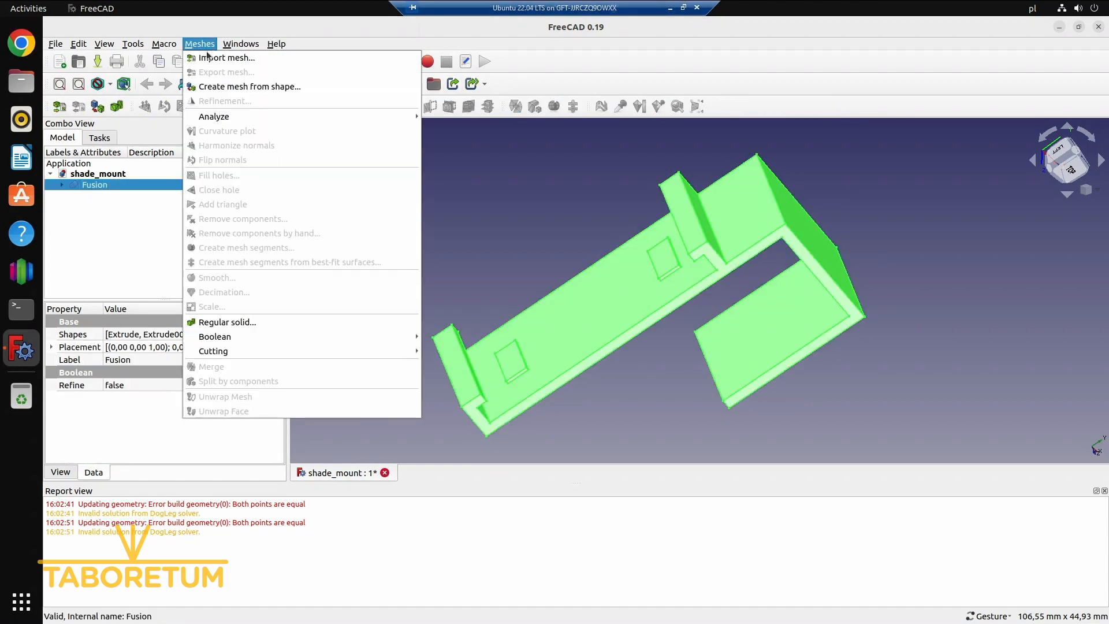
left_click(226, 85)
left_click(210, 163)
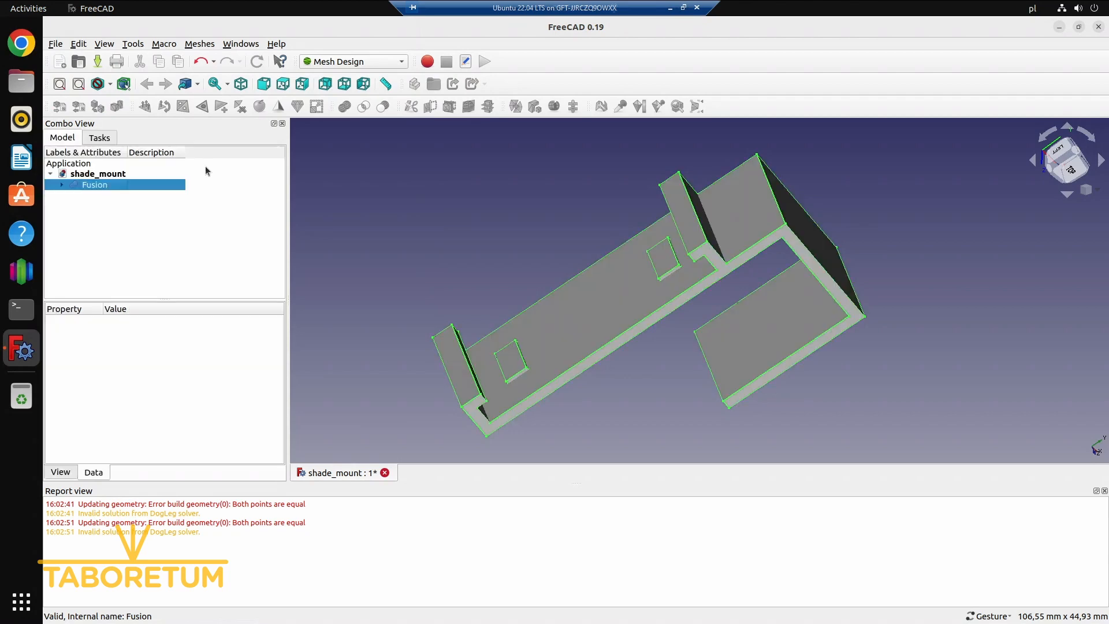
Hide the fused solid so that only its mesh is displayed, and select the mesh
left_click(112, 198)
left_click(103, 188)
key("space")
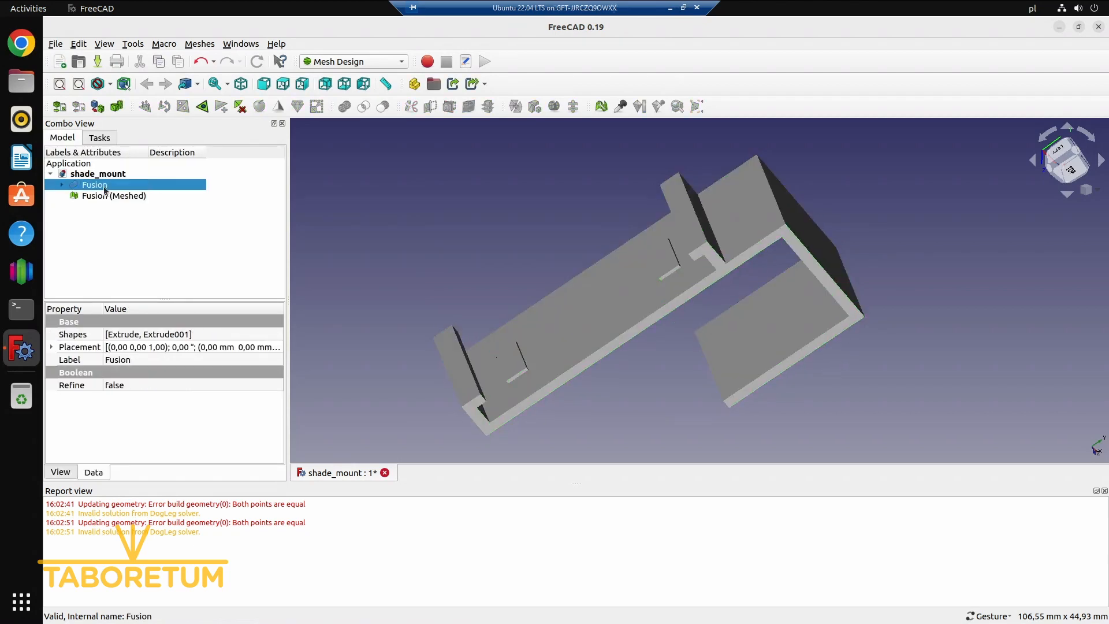
left_click(112, 198)
mouse_move(528, 267)
left_mouse_down()
mouse_move(522, 240)
mouse_move(539, 262)
left_mouse_up()
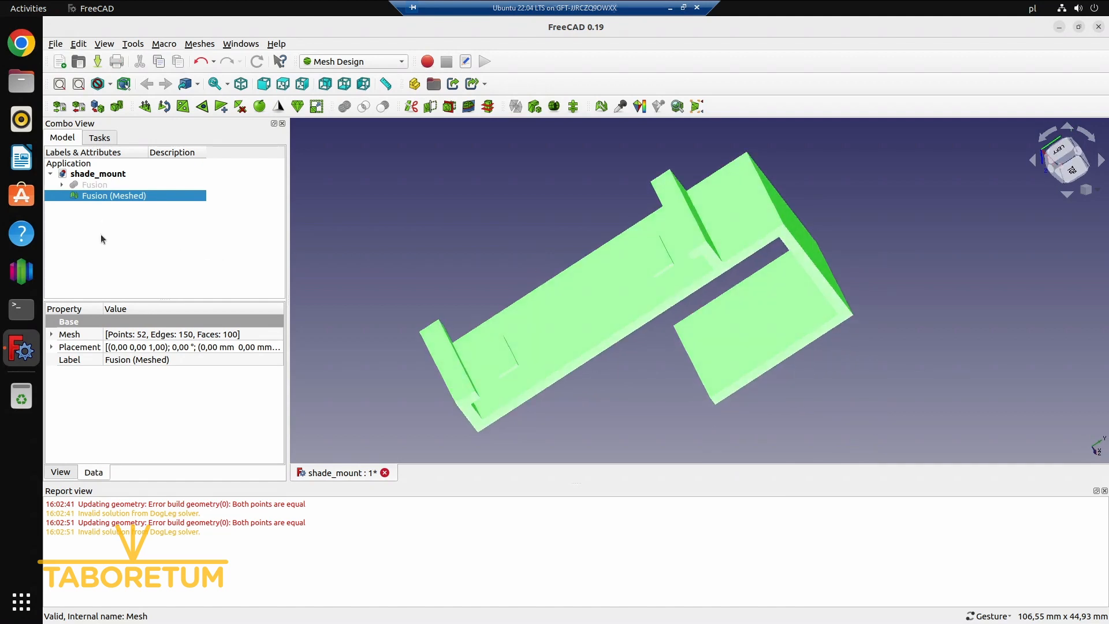
Rename the mesh object as shade_mount
left_click(100, 238)
left_click(97, 198)
key("F2")
type("shade")
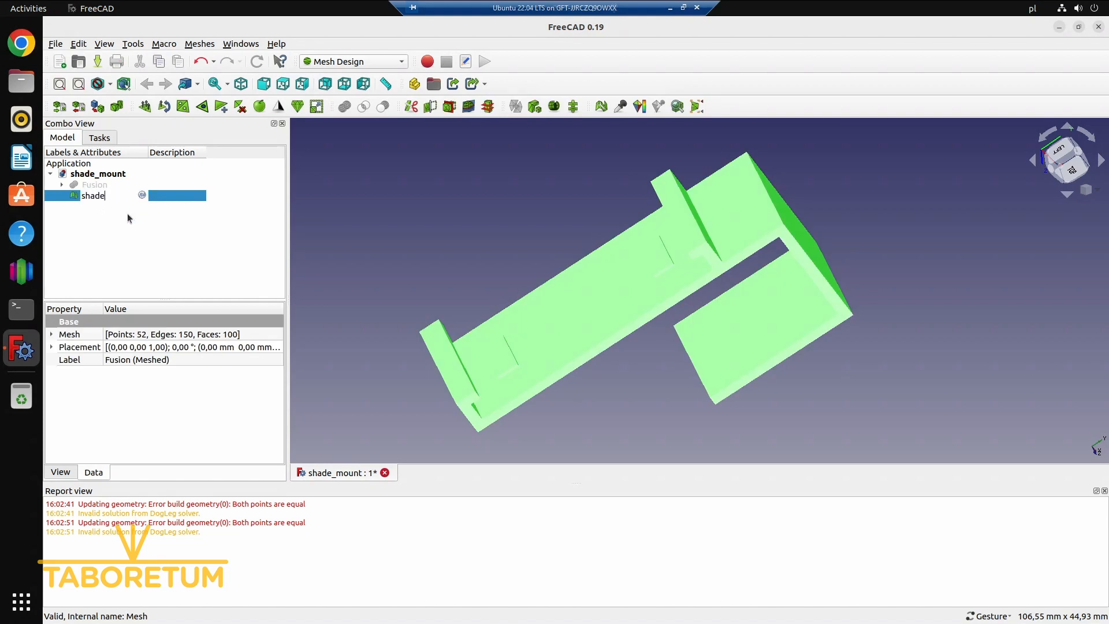
type("_mount")
key("Return")
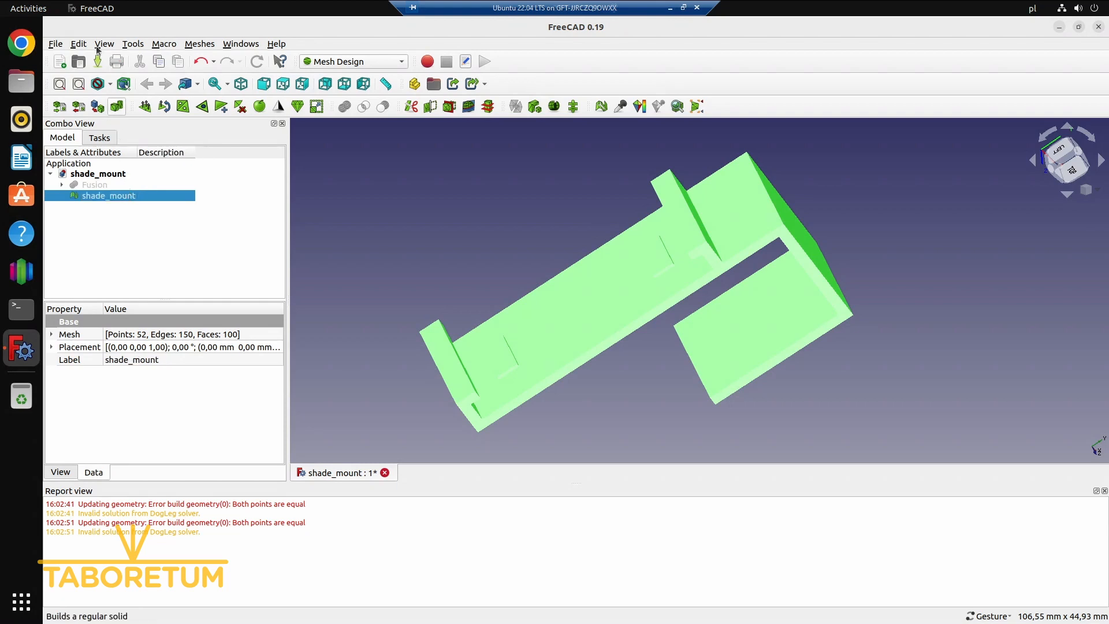
Export the shade_mount mesh as an STL Mesh file named shade_mount-shade_mount in the 3d folder
left_click(55, 43)
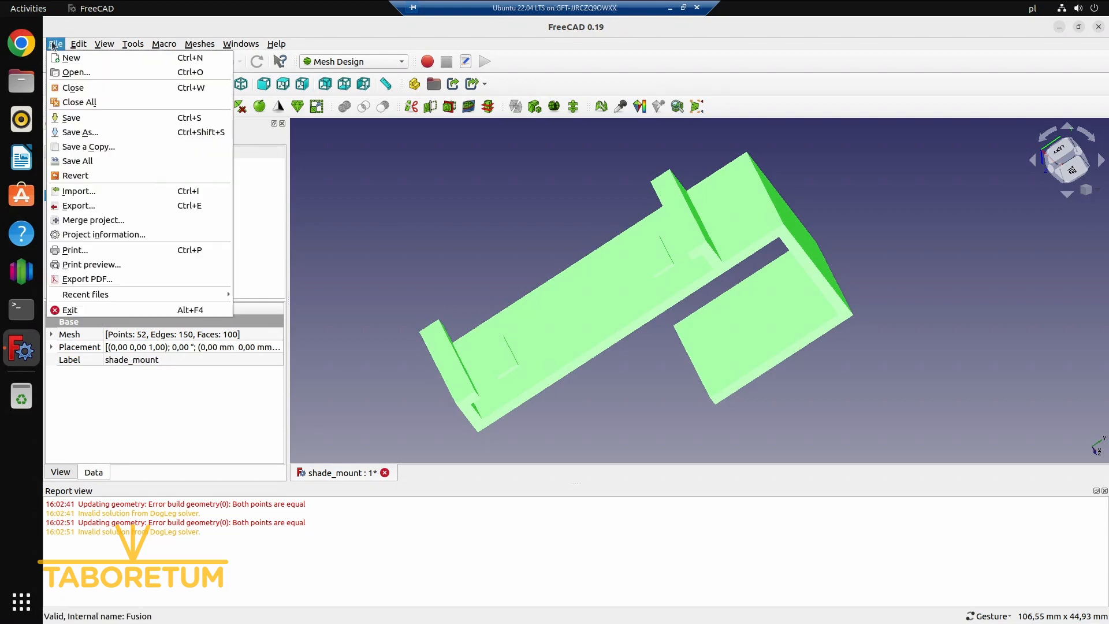
left_click(116, 202)
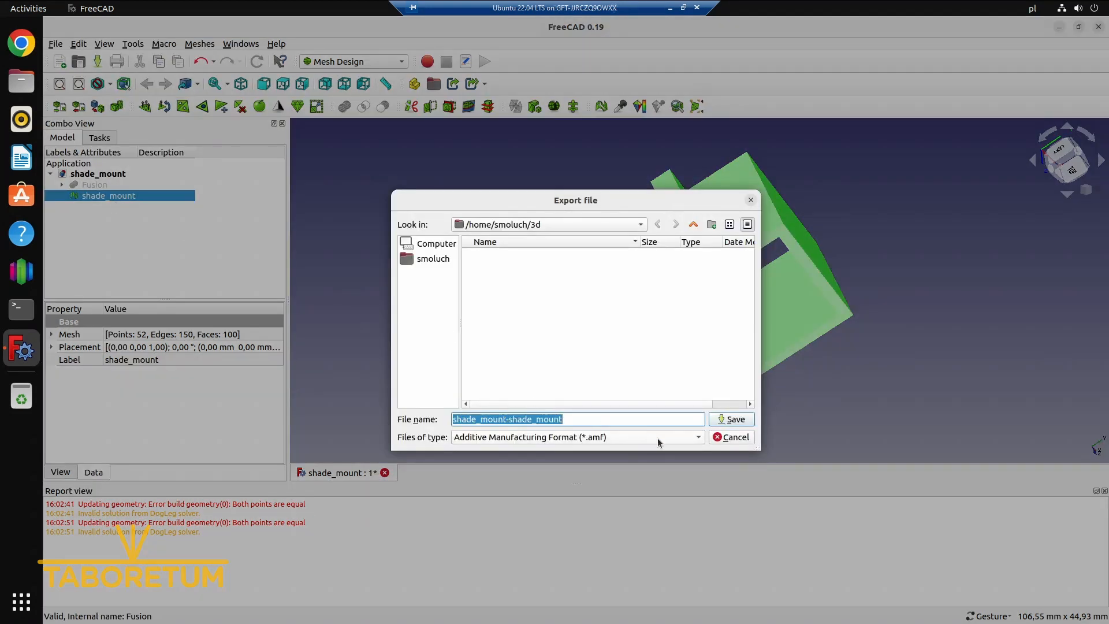
left_click(658, 438)
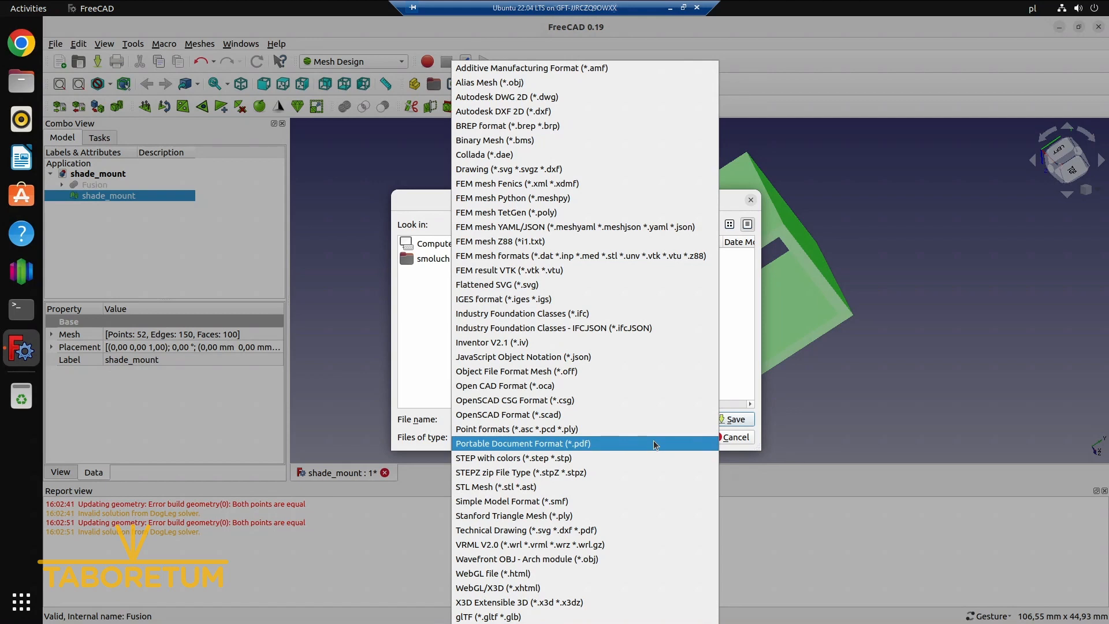
left_click(626, 486)
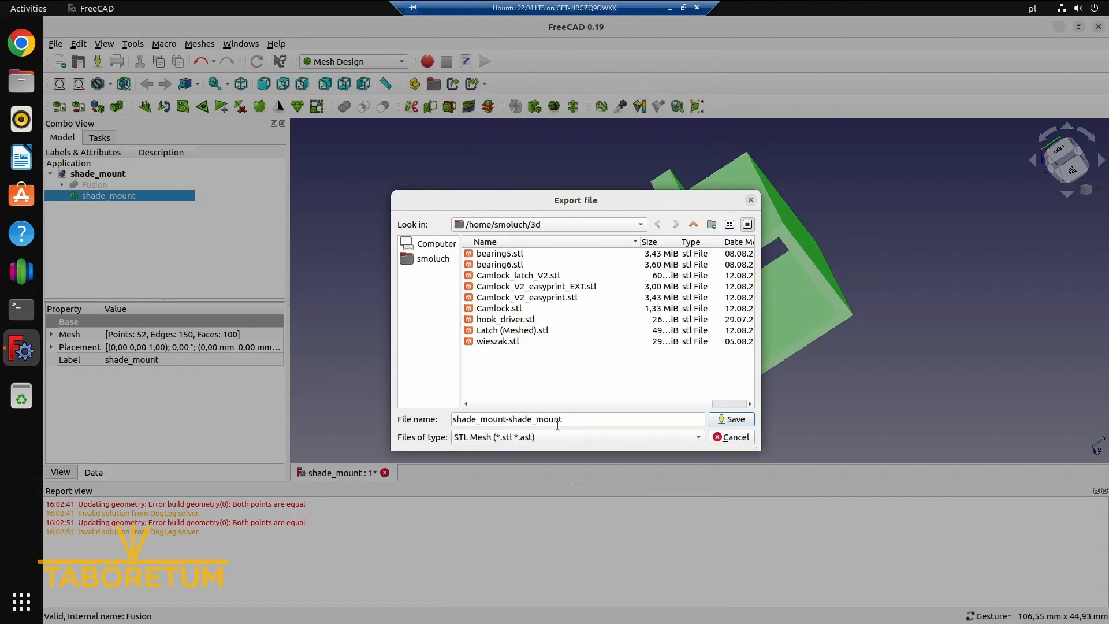
left_click(731, 420)
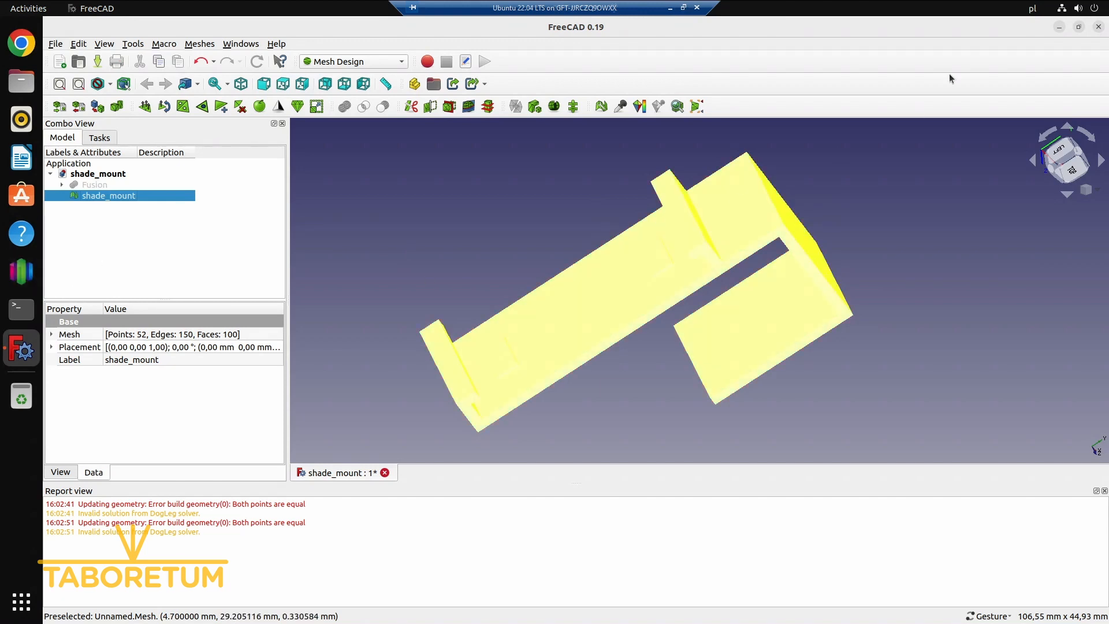
Switch to Simplify3D and remove the bearing5 and bearing6 models from the build plate
key("alt+Tab")
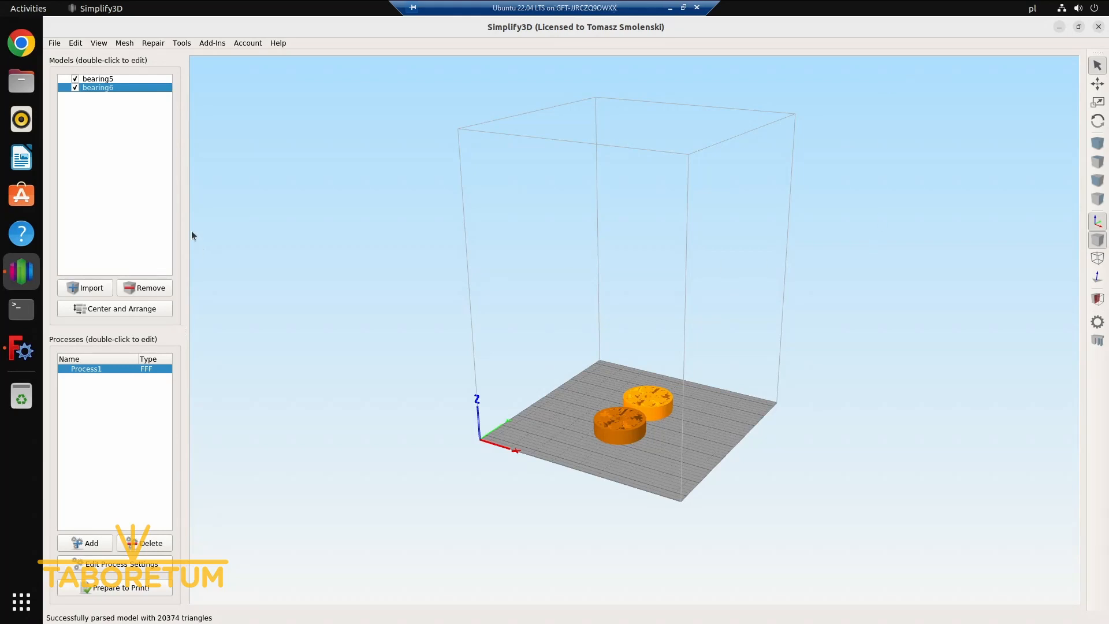
left_click(144, 288)
left_click(145, 290)
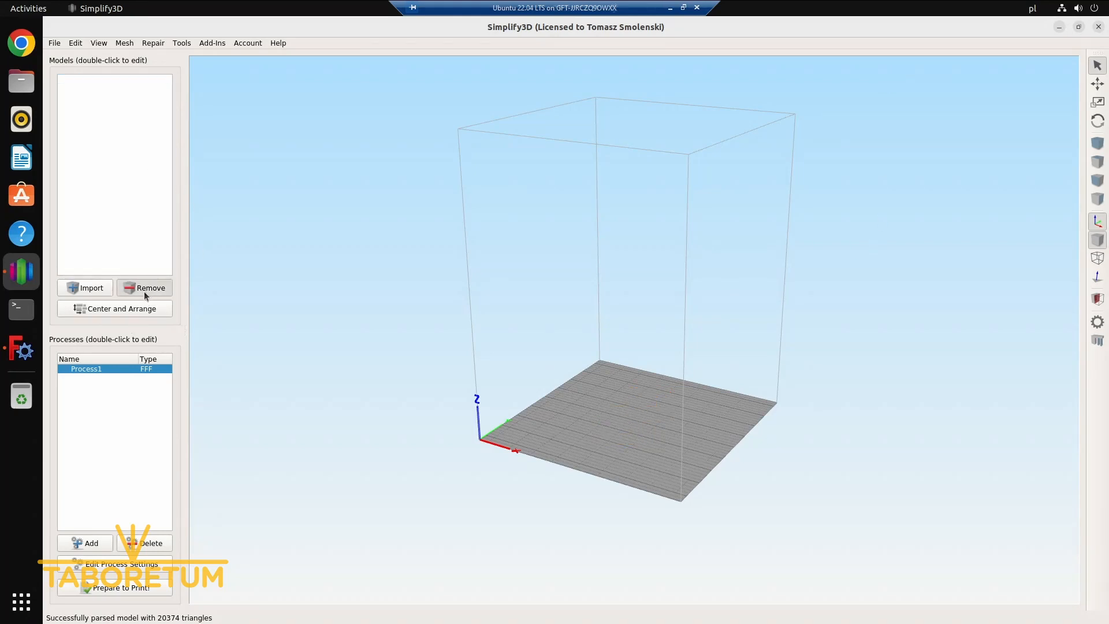
Import shade_mount-shade_mount.stl onto the build plate and inspect how it lies there
left_click(91, 294)
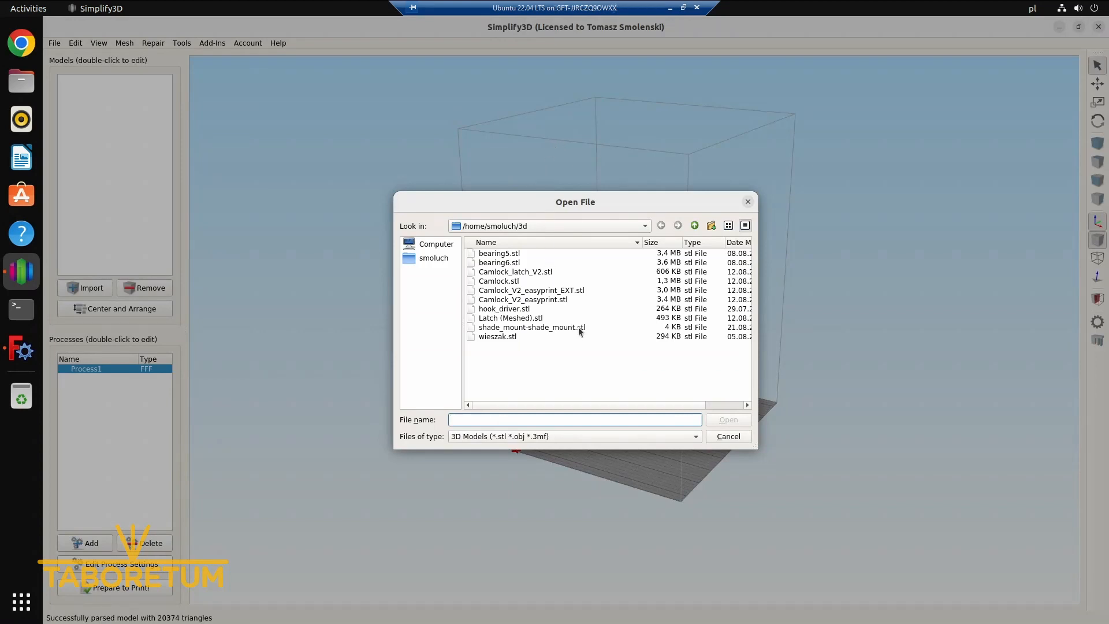
left_click(556, 327)
double_click(556, 328)
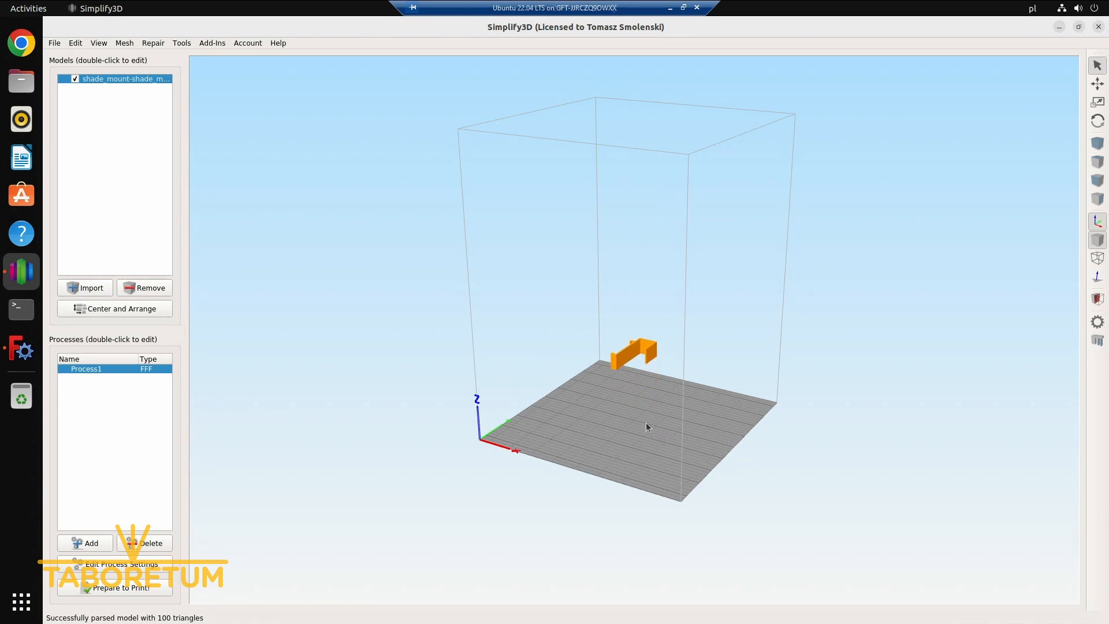
scroll(619, 420, "up", 3)
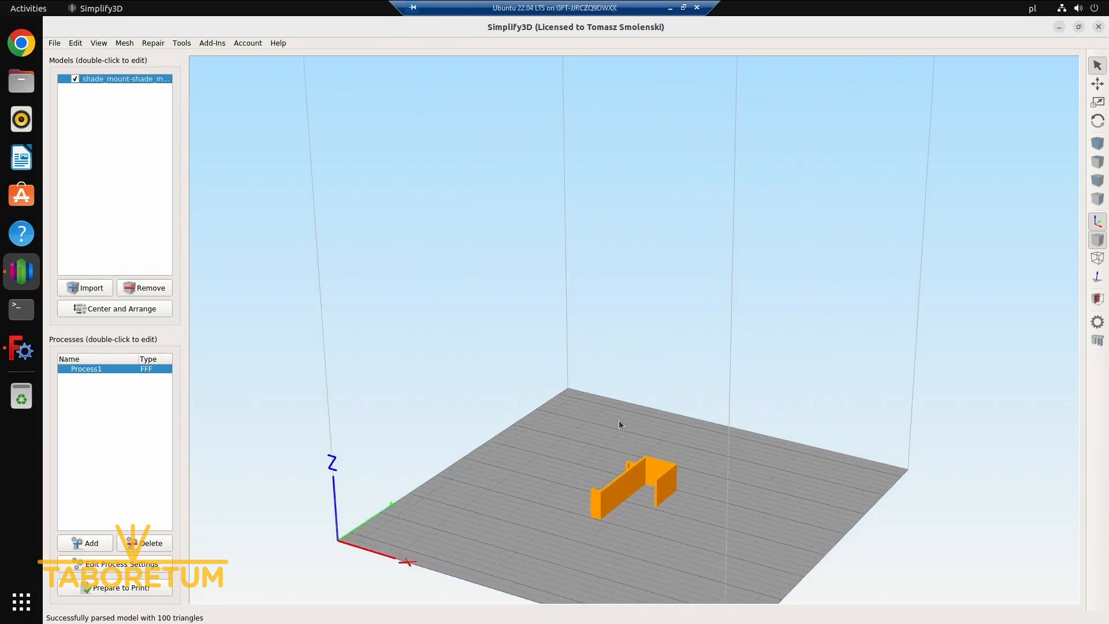
left_click_drag(616, 417, 661, 509)
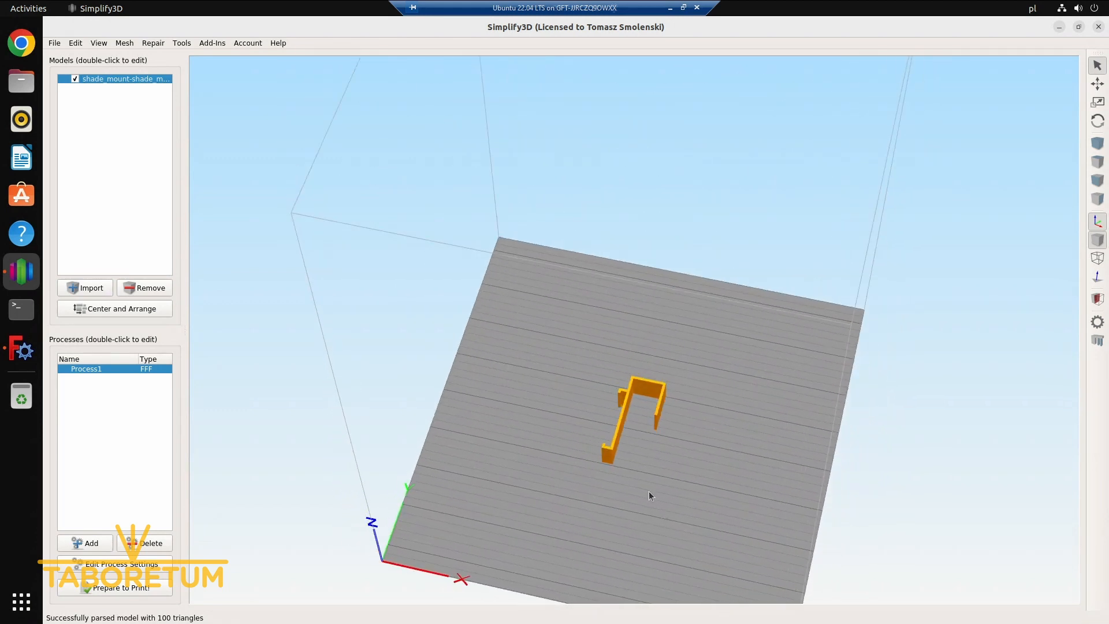
scroll(650, 493, "up", 5)
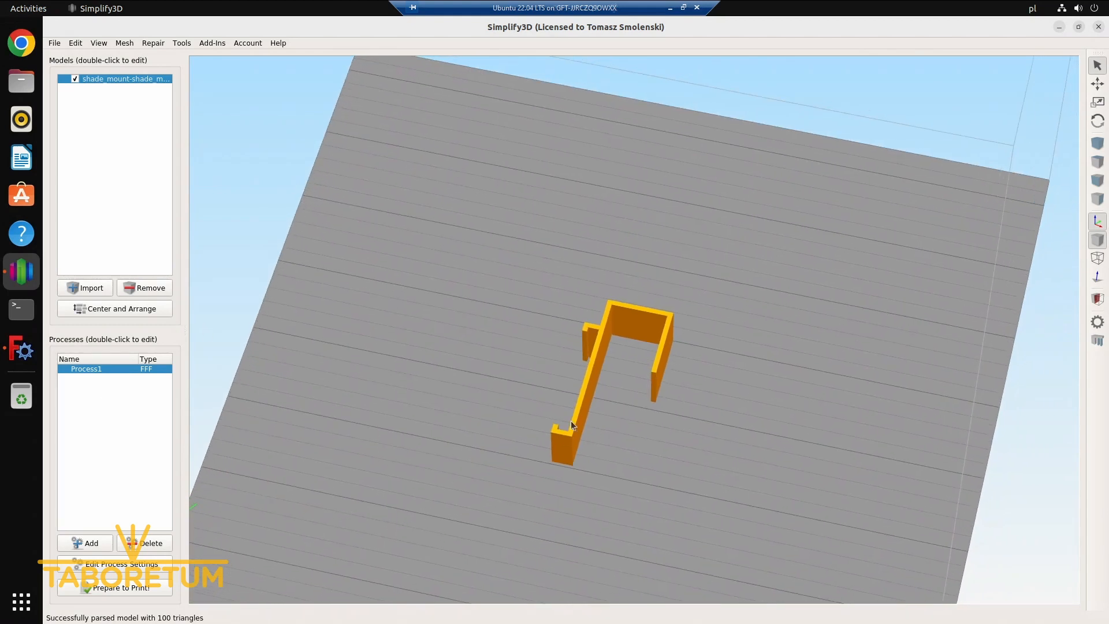
left_click_drag(576, 423, 85, 502)
Review and accept the print settings of Process1, and prepare the shade mount for printing to preview its toolpaths
left_click(112, 564)
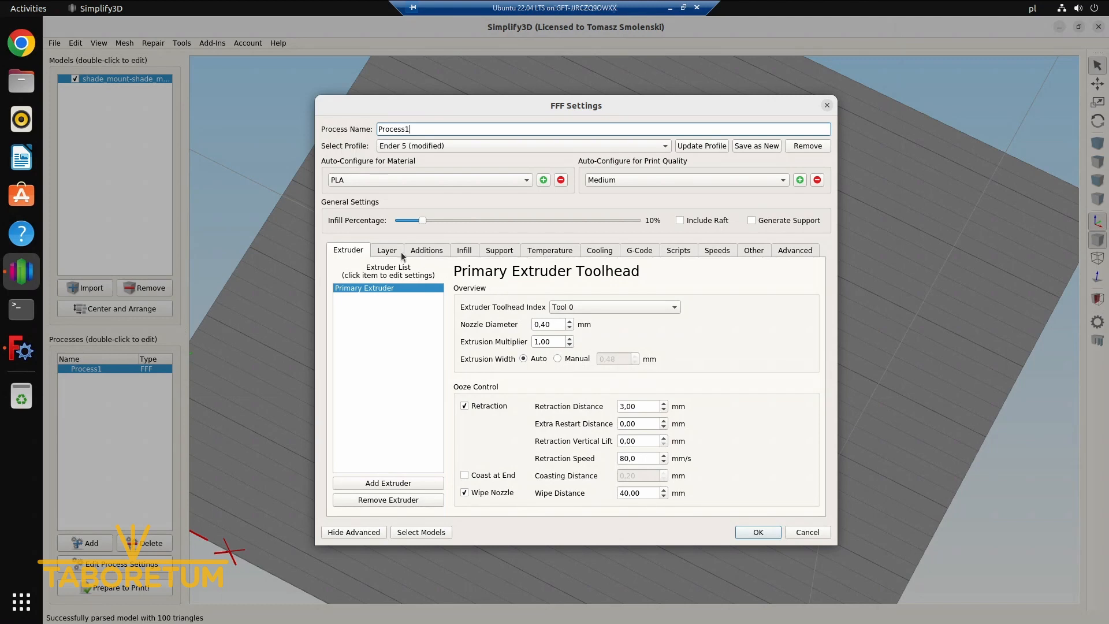
left_click(751, 533)
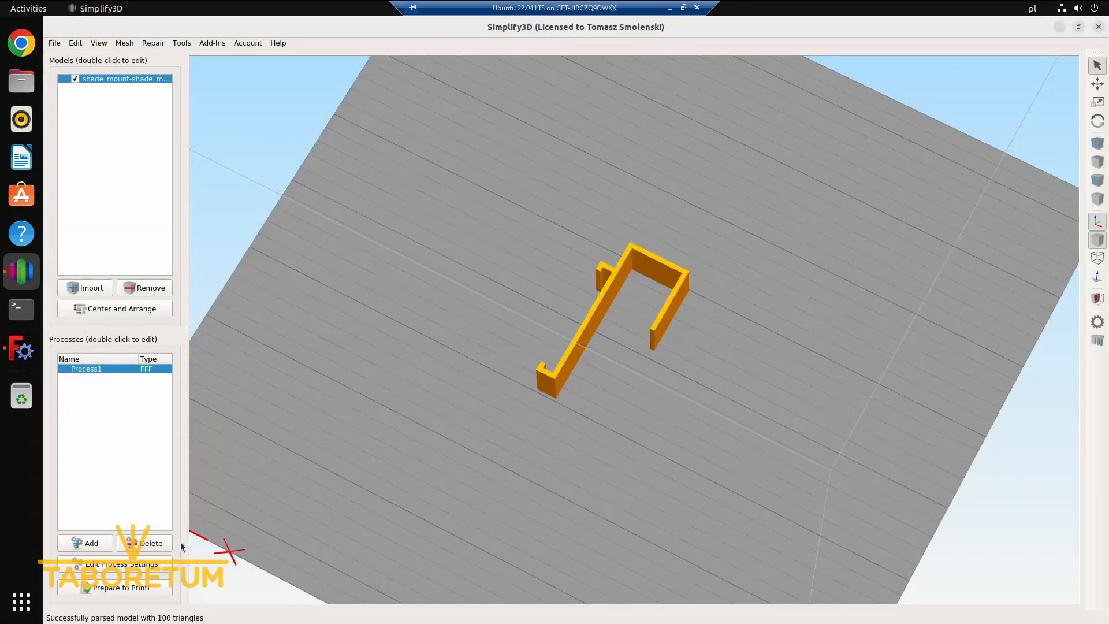
left_click(164, 593)
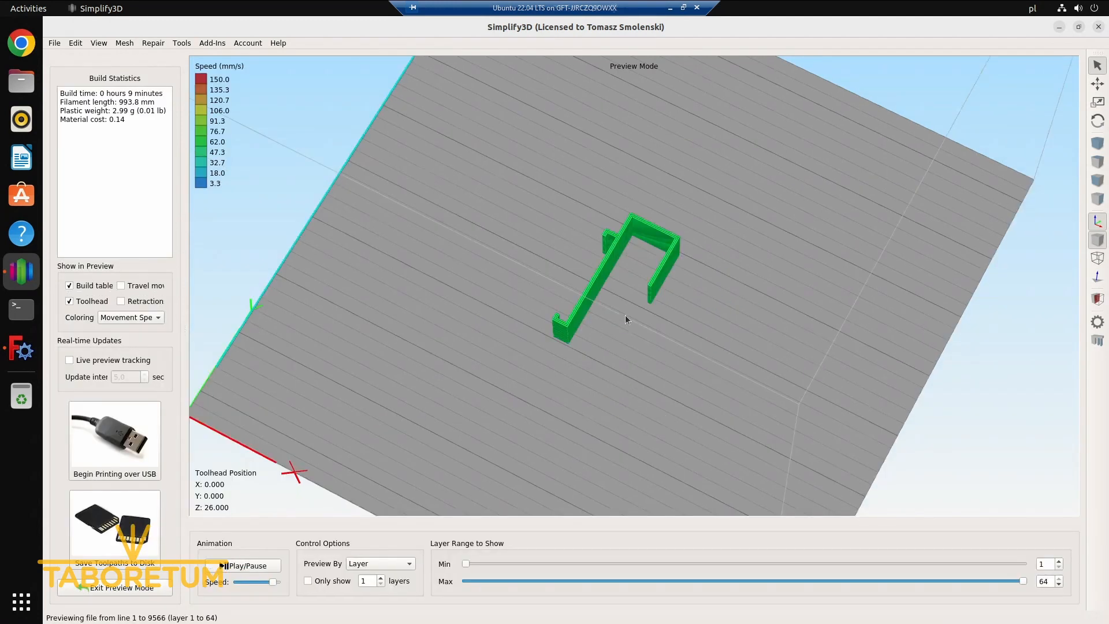
Inspect the shade mount's toolpaths with the preview limited to layer 38, and restore the full range up to layer 64
scroll(625, 303, "up", 5)
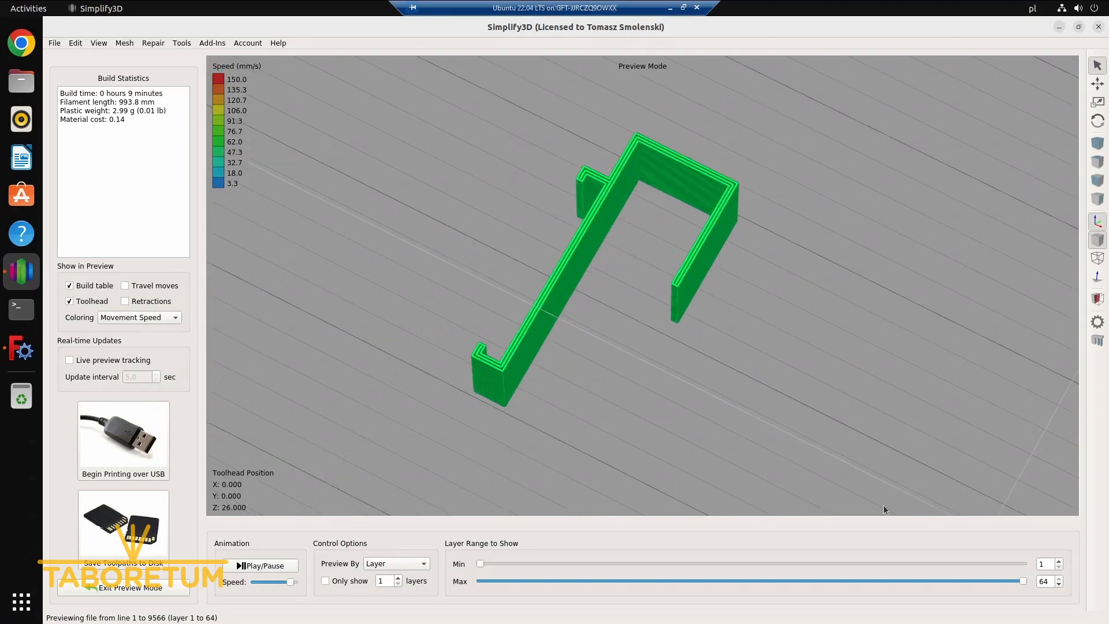
left_click_drag(1024, 582, 810, 594)
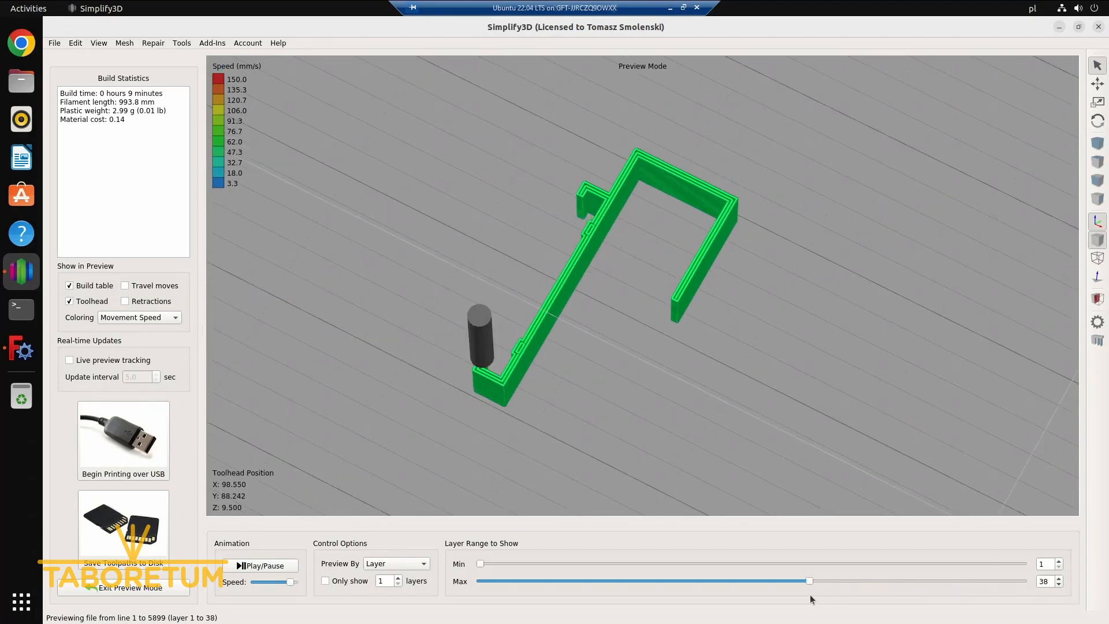
scroll(512, 356, "up", 5)
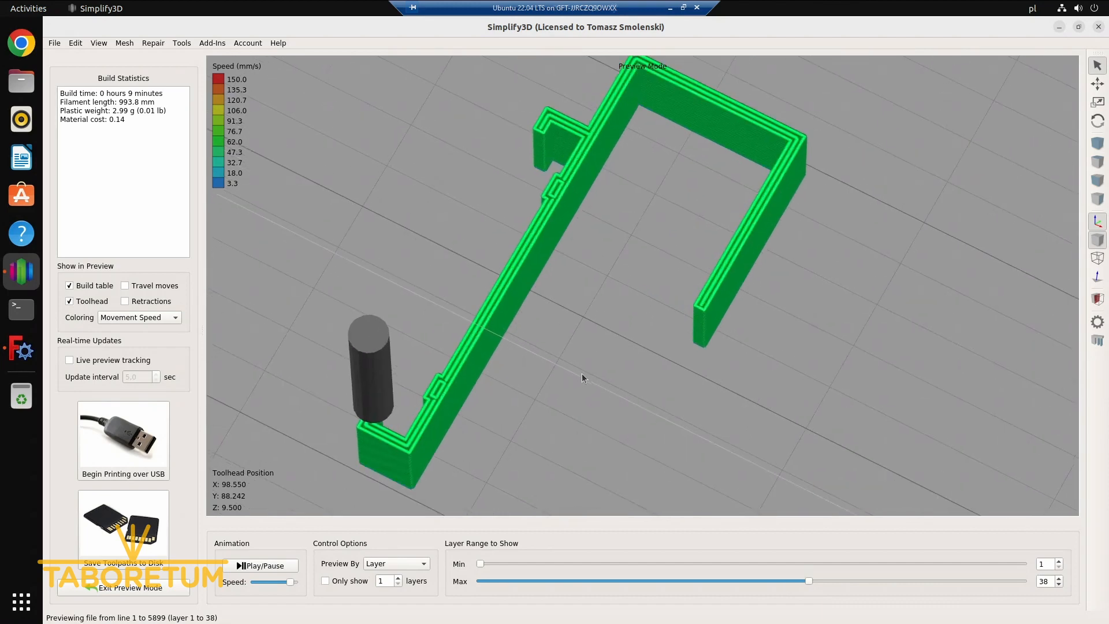
left_click_drag(808, 581, 1107, 569)
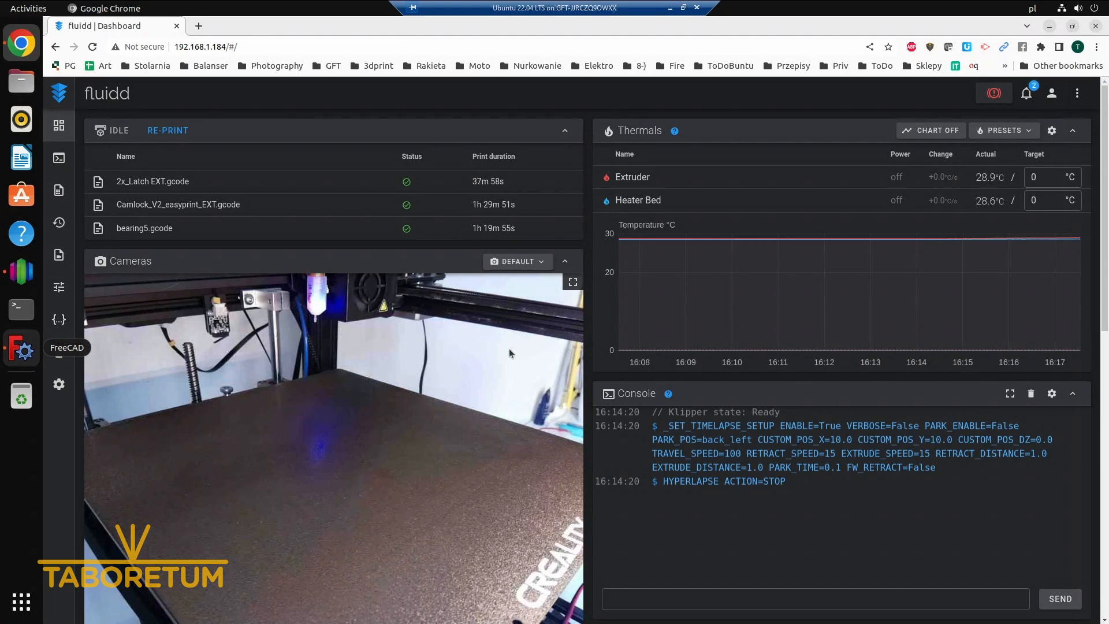
In fluidd, set the target temperatures to 210 °C for the extruder and 60 °C for the heater bed
left_click(1050, 176)
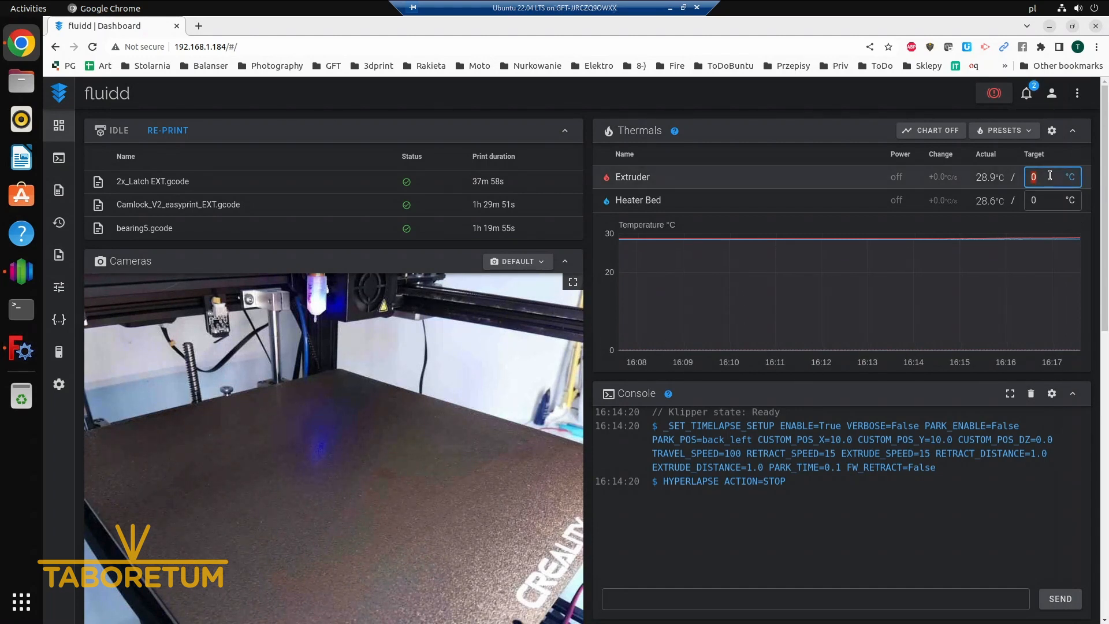
type("210")
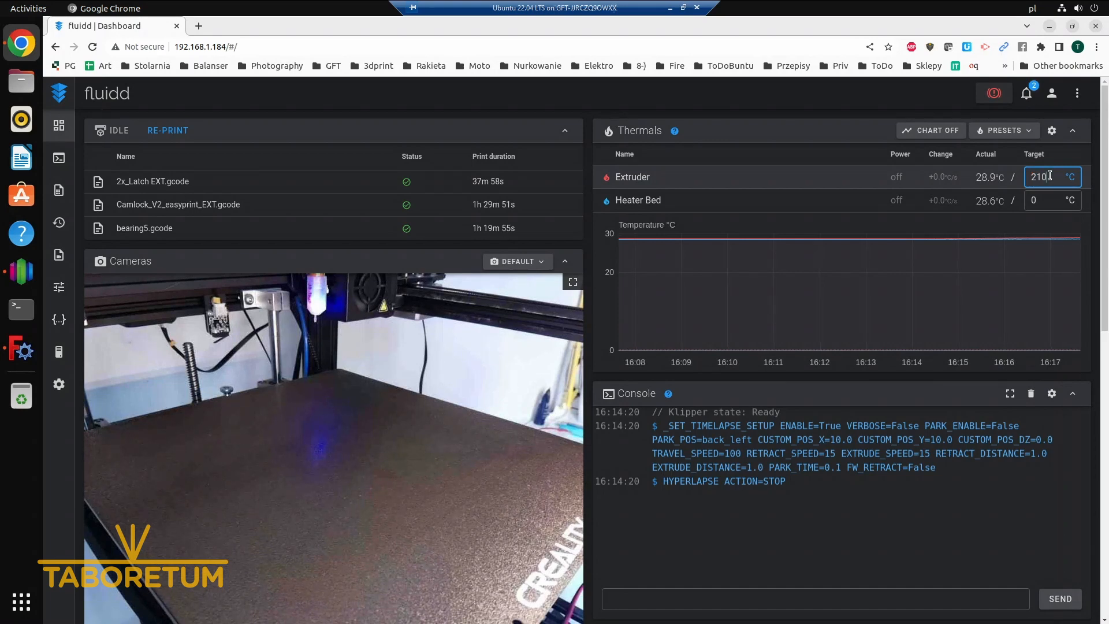
key("Return")
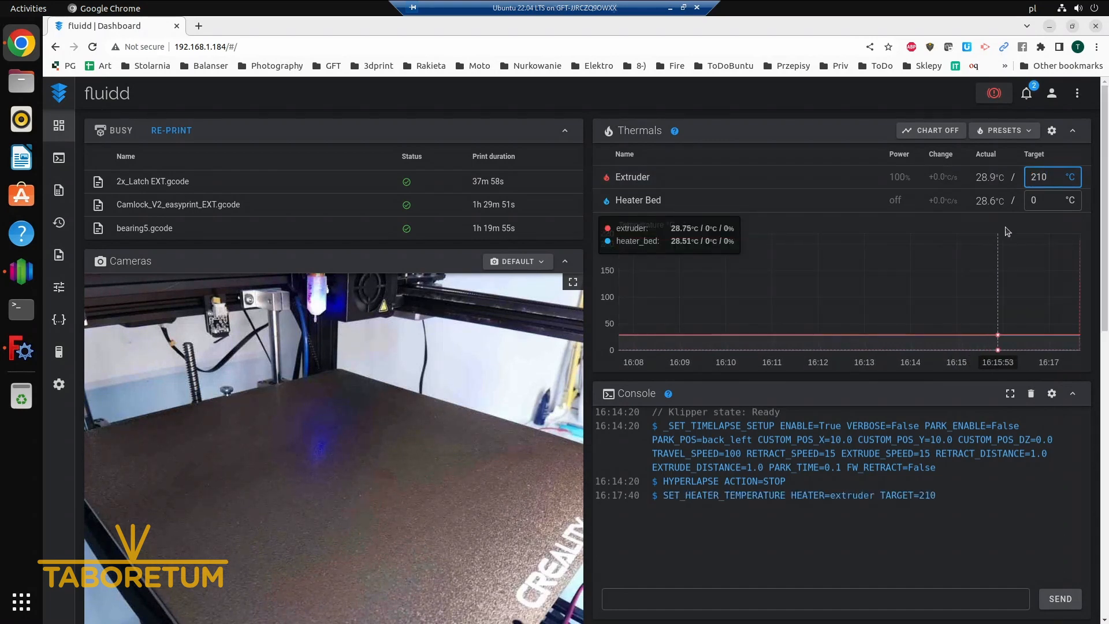
left_click(1044, 202)
type("60")
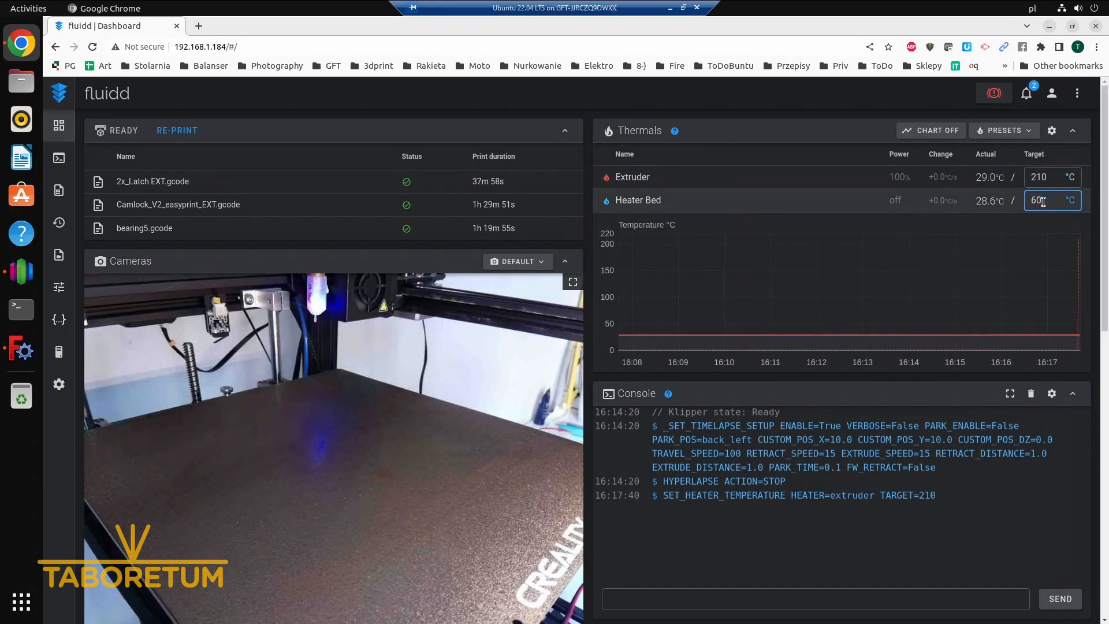
key("Return")
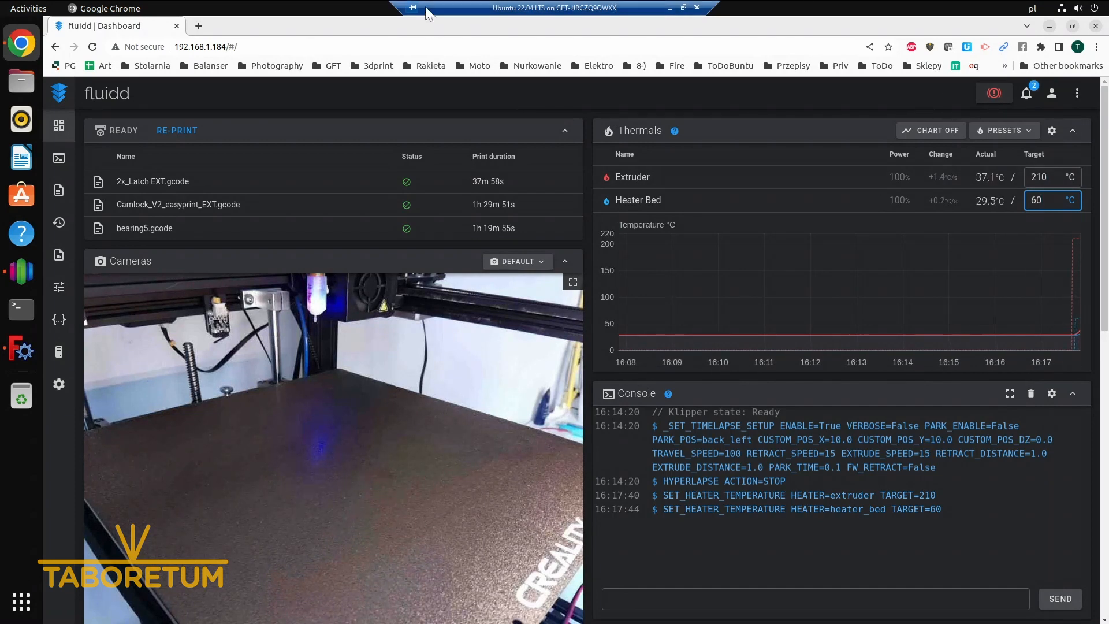
Switch to Simplify3D and save the toolpaths as shade_mount-shade_mount.gcode in the Desktop folder
left_click(15, 280)
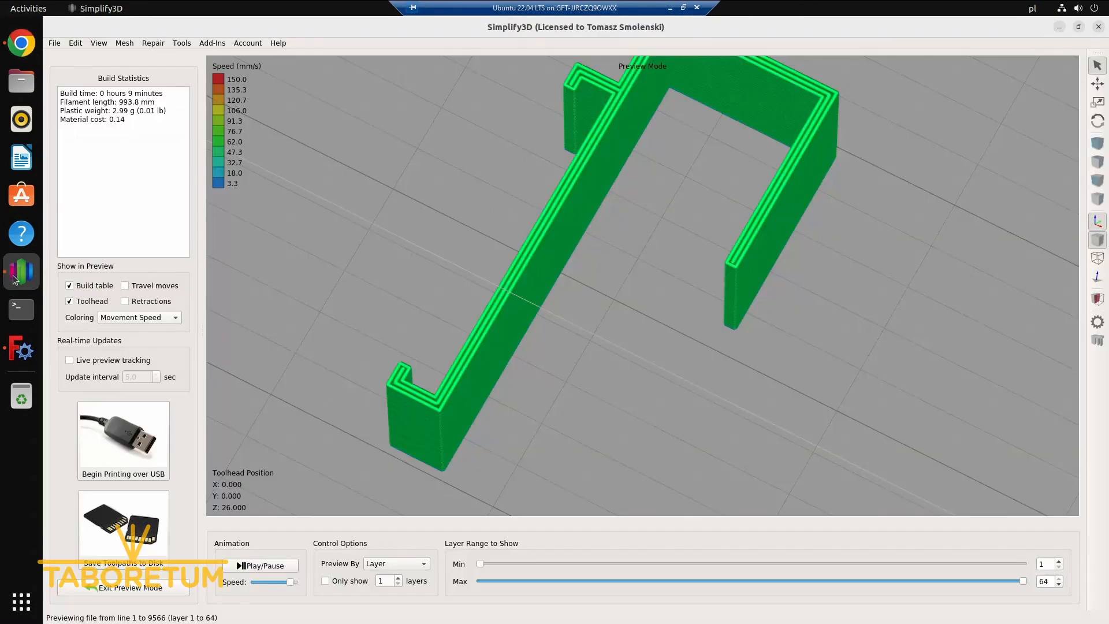
left_click(132, 513)
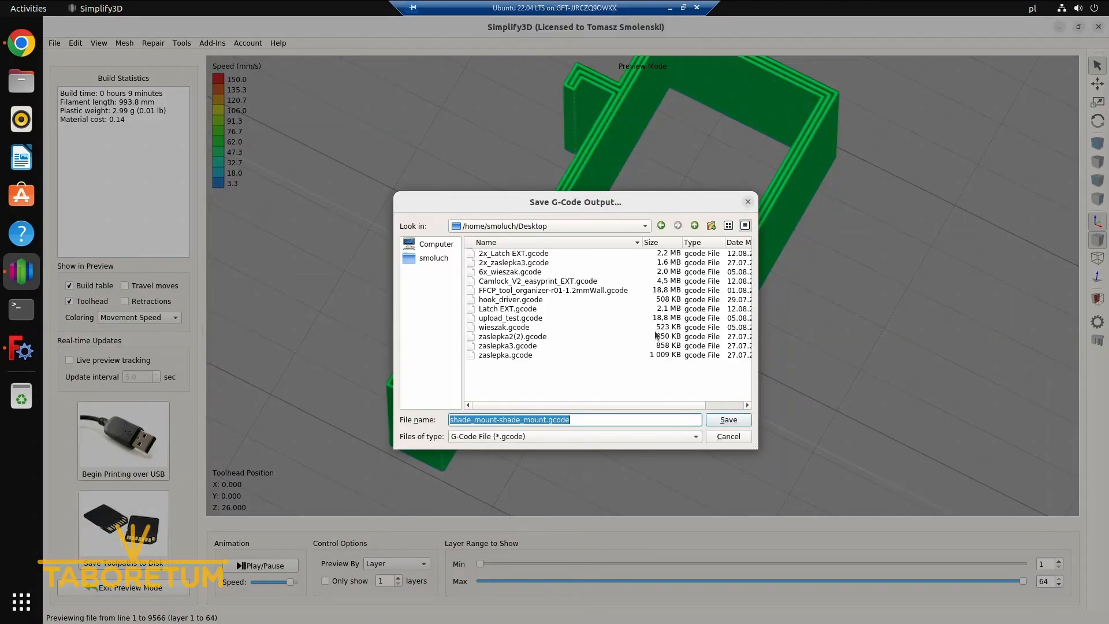
left_click(729, 421)
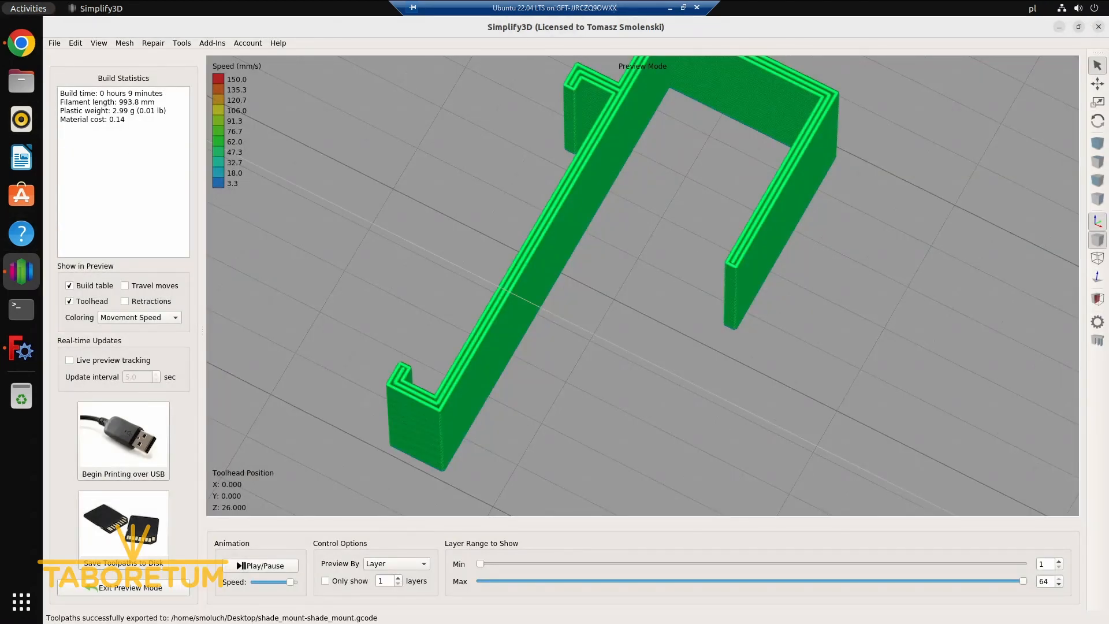
Switch to fluidd in Chrome and upload shade_mount-shade_mount.gcode from the Desktop folder to the printer's jobs
left_click(23, 48)
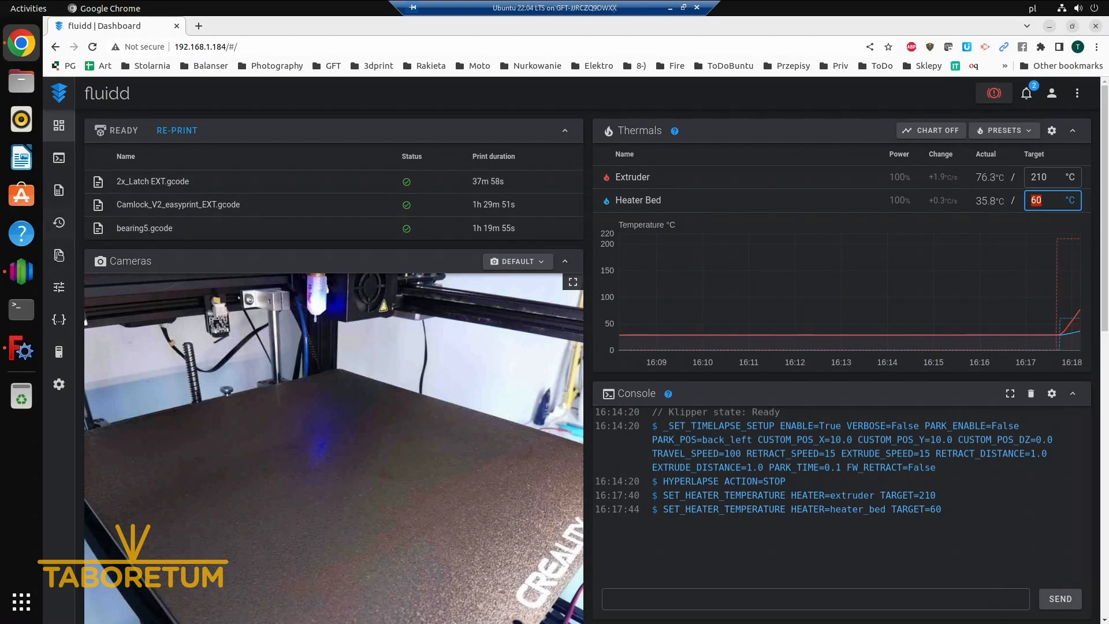
left_click(60, 190)
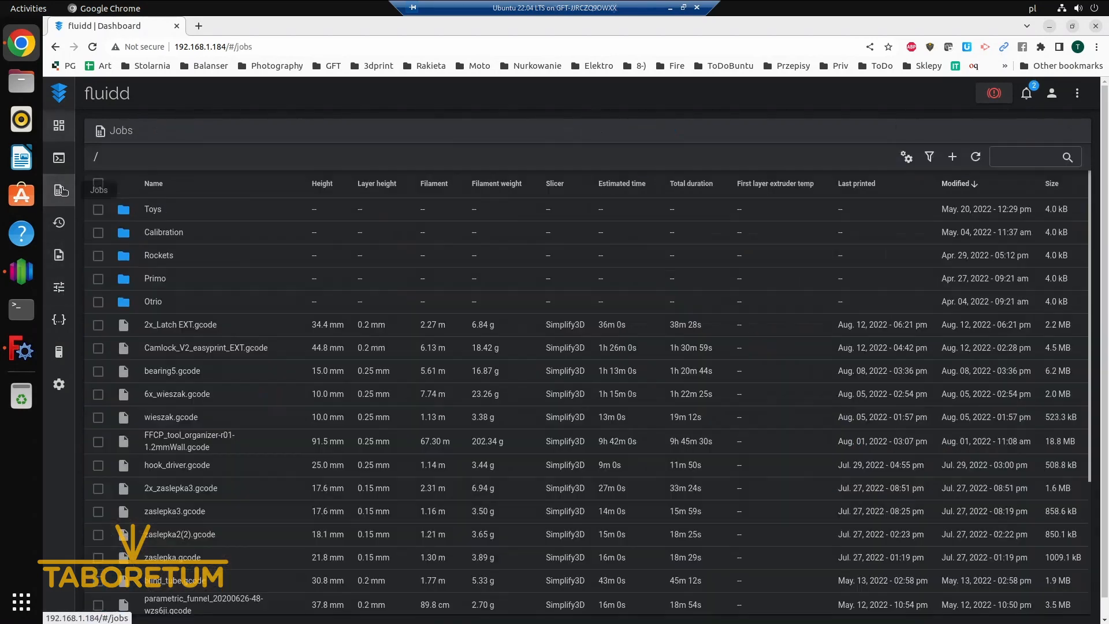
left_click(954, 157)
left_click(921, 182)
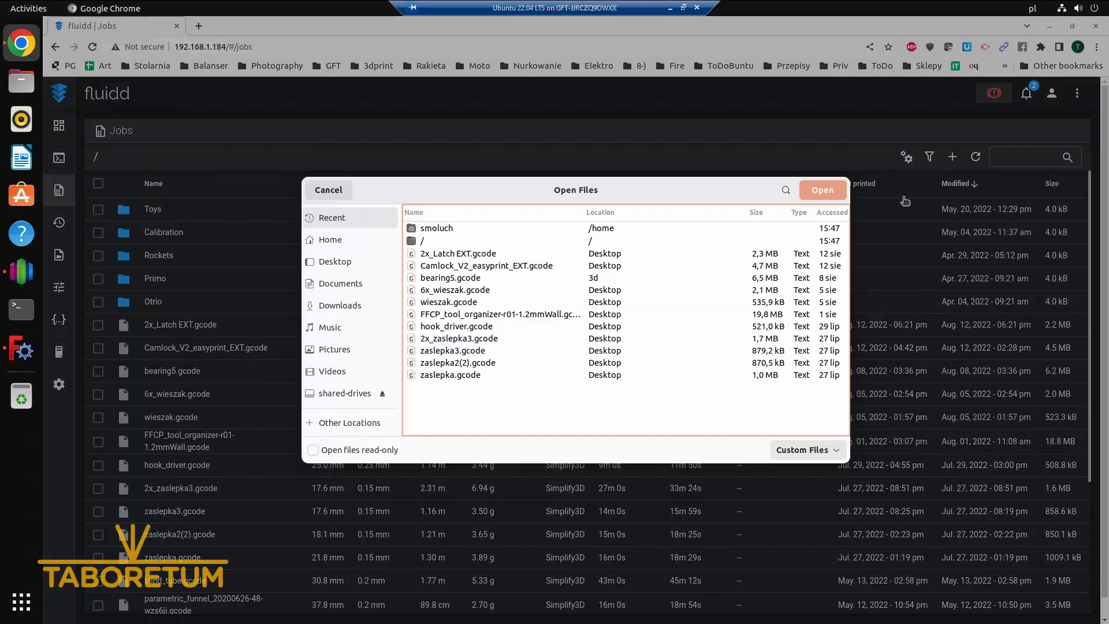
left_click(335, 261)
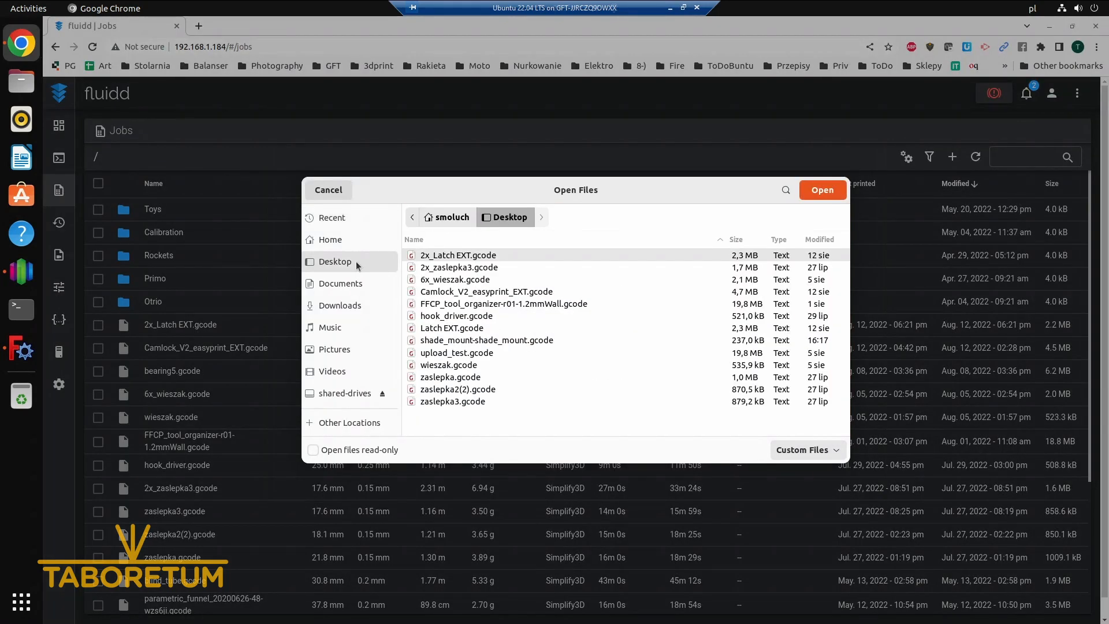
double_click(484, 341)
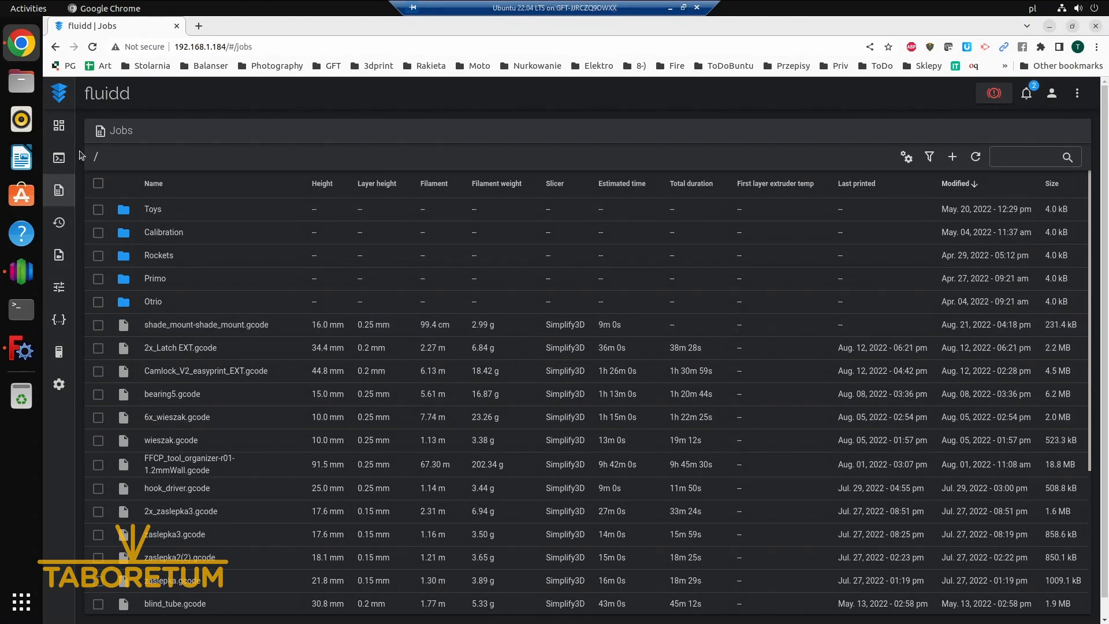
Extrude 10 mm of filament at 5 mm/s and check the nozzle in the camera view
left_click(68, 132)
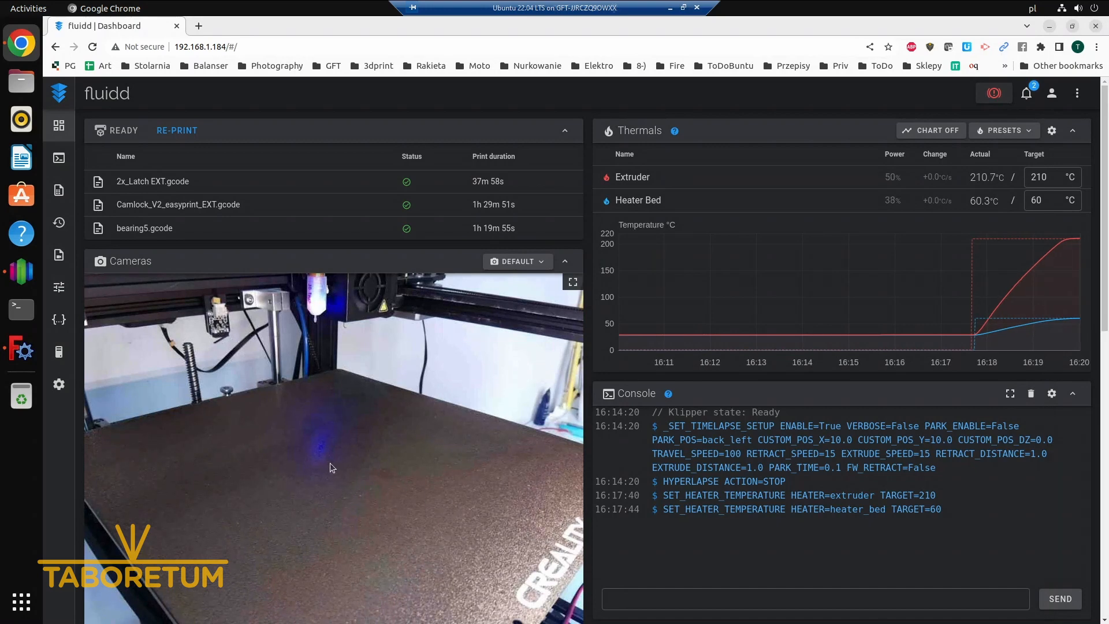
scroll(435, 545, "down", 5)
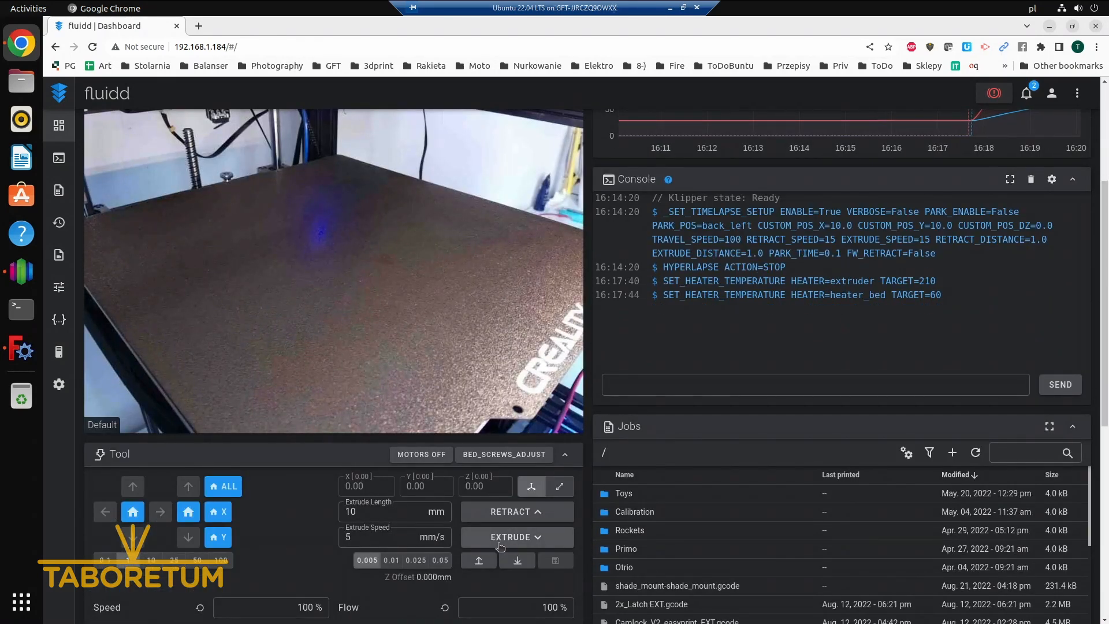
left_click(500, 546)
scroll(440, 299, "up", 2)
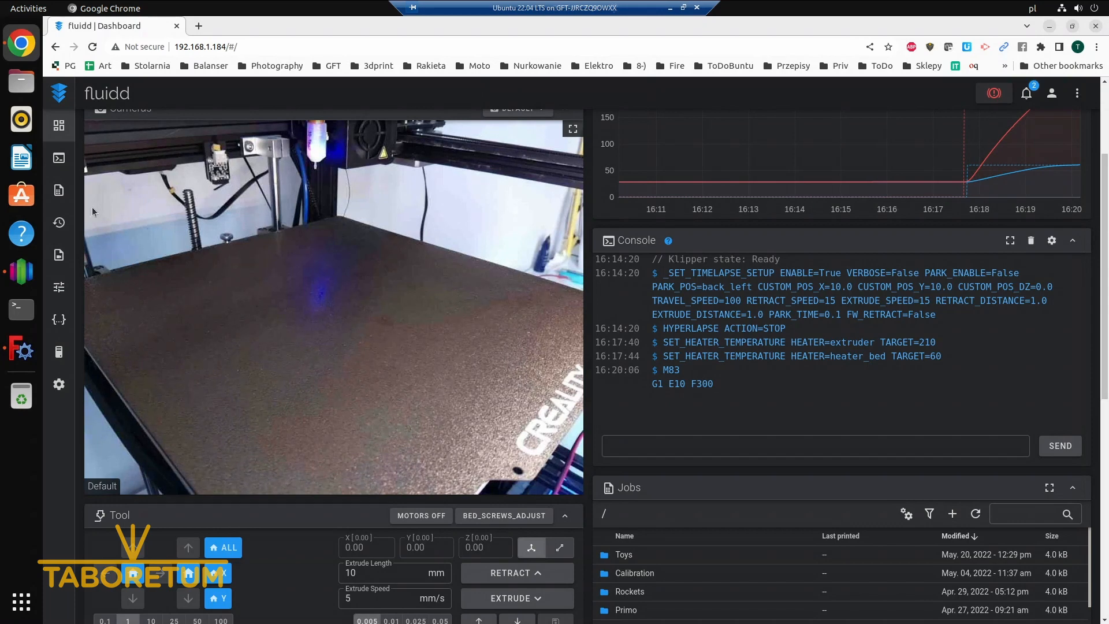
scroll(312, 221, "up", 5)
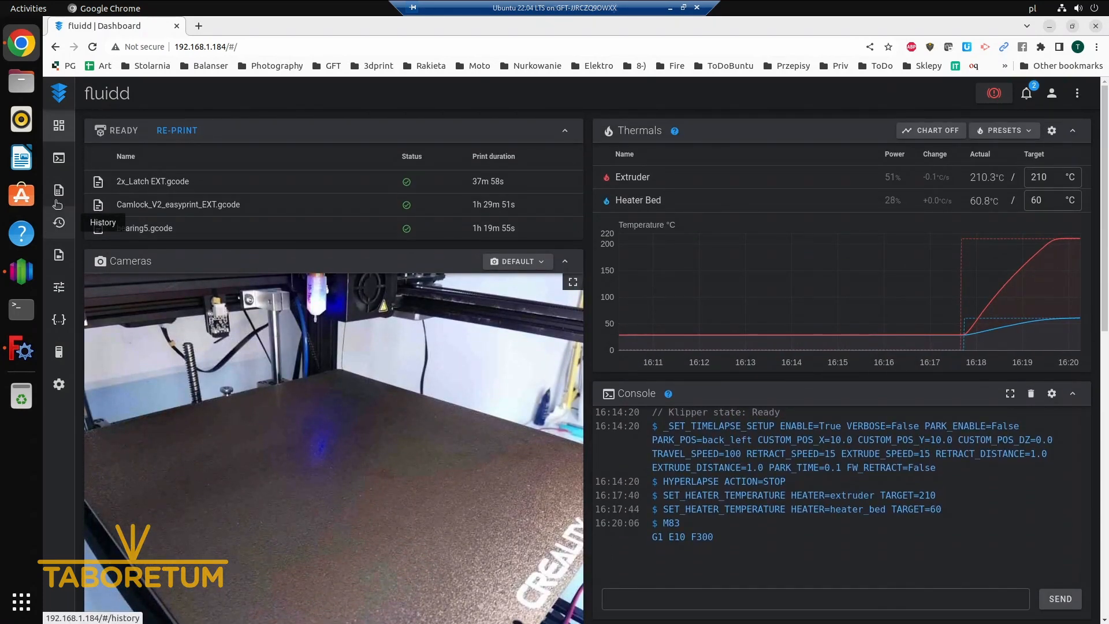
Start printing shade_mount-shade_mount.gcode from the jobs list
left_click(58, 199)
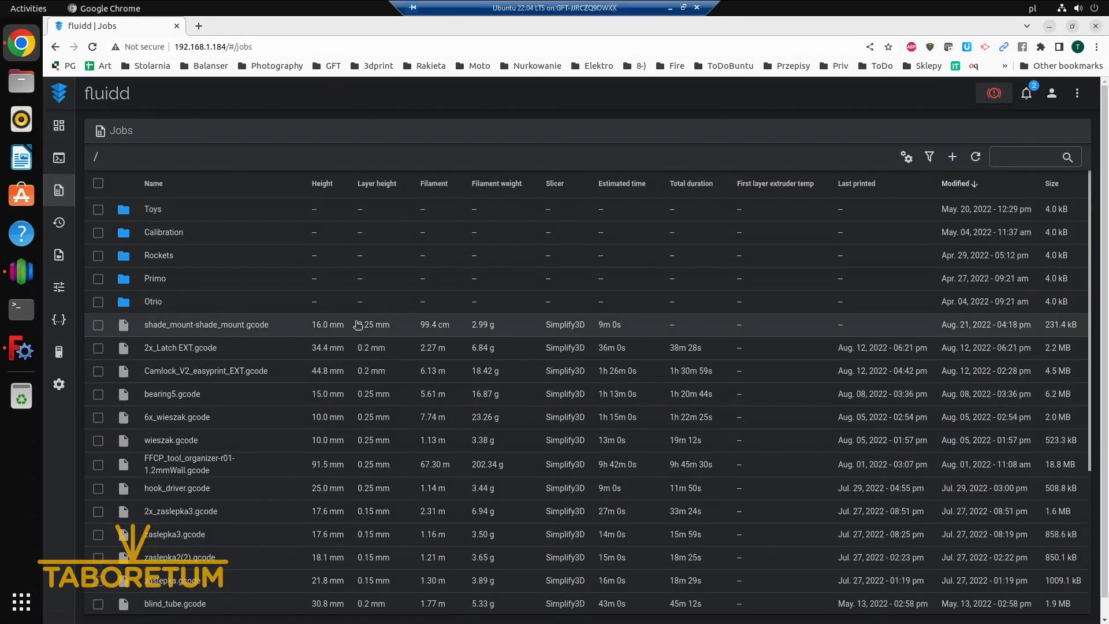
left_click(636, 329)
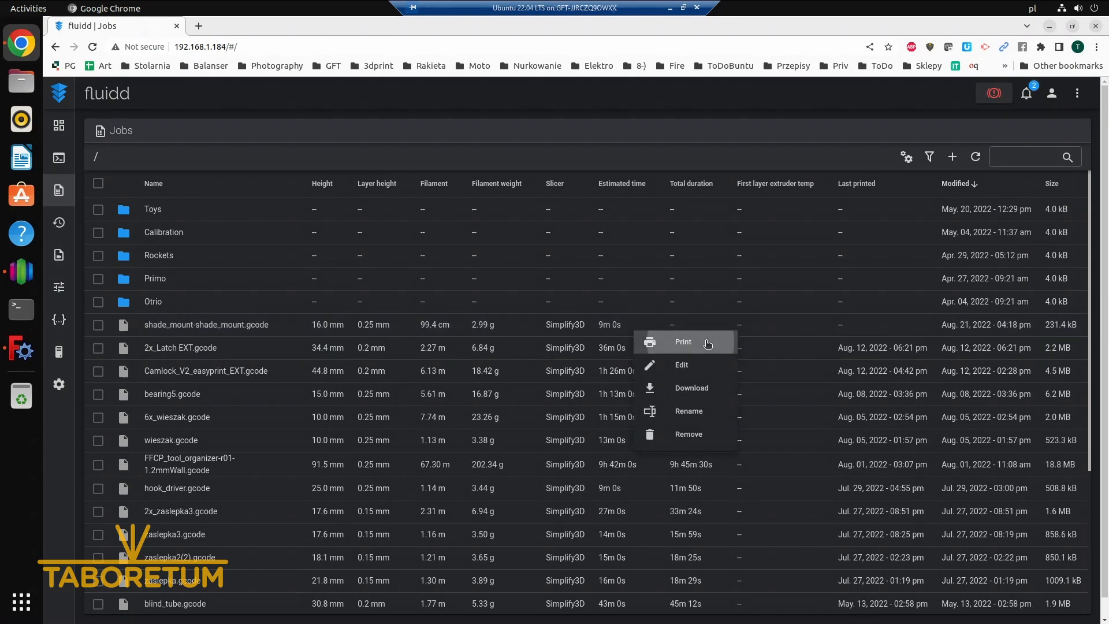
left_click(683, 341)
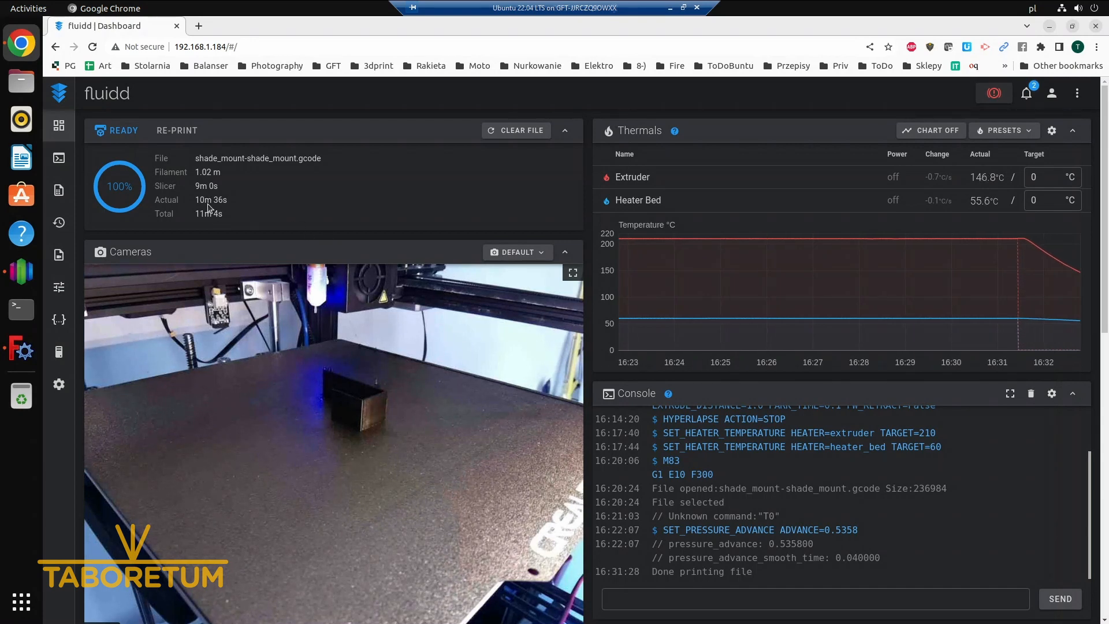
Play the timelapse video timelapse_shade_mount-shade_mount.gcode_20220821_1631.mp4 of the finished print and close it
left_click(58, 256)
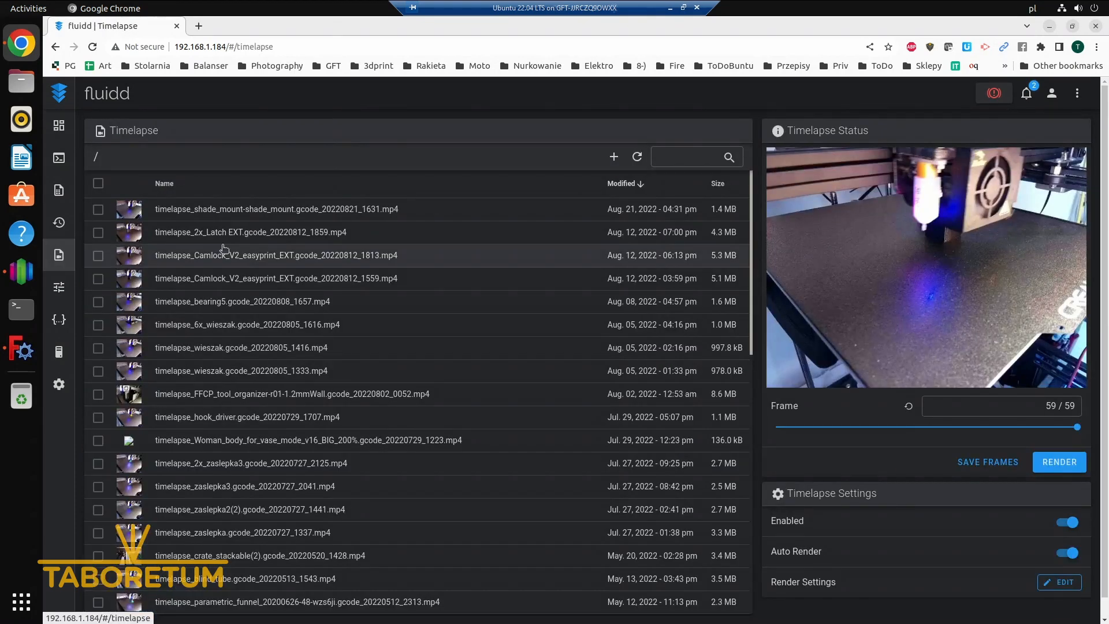
left_click(224, 211)
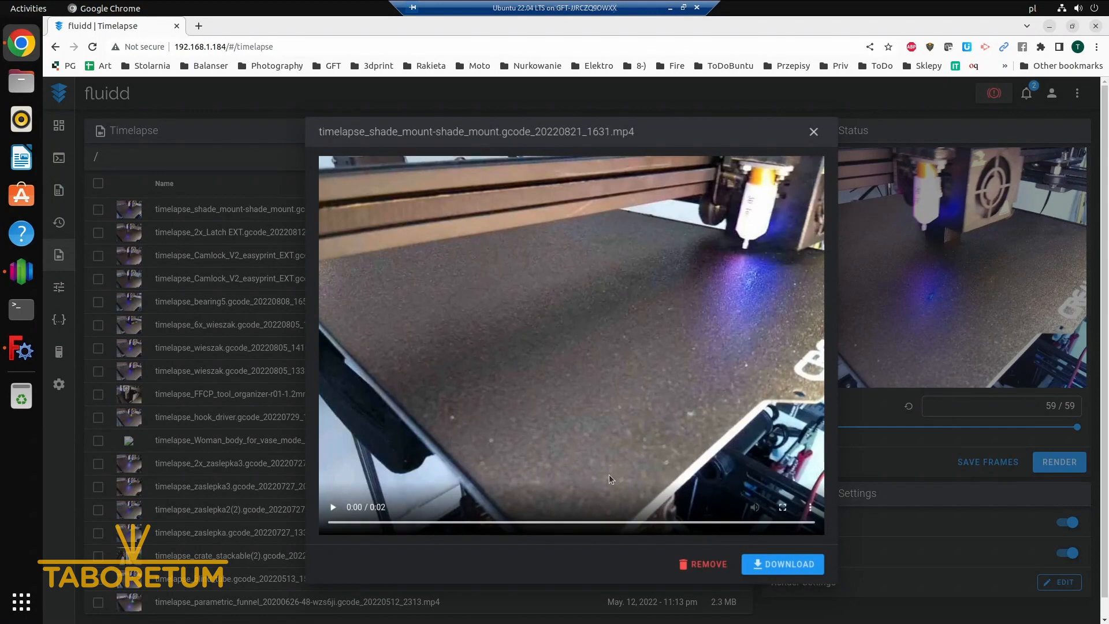
left_click(333, 507)
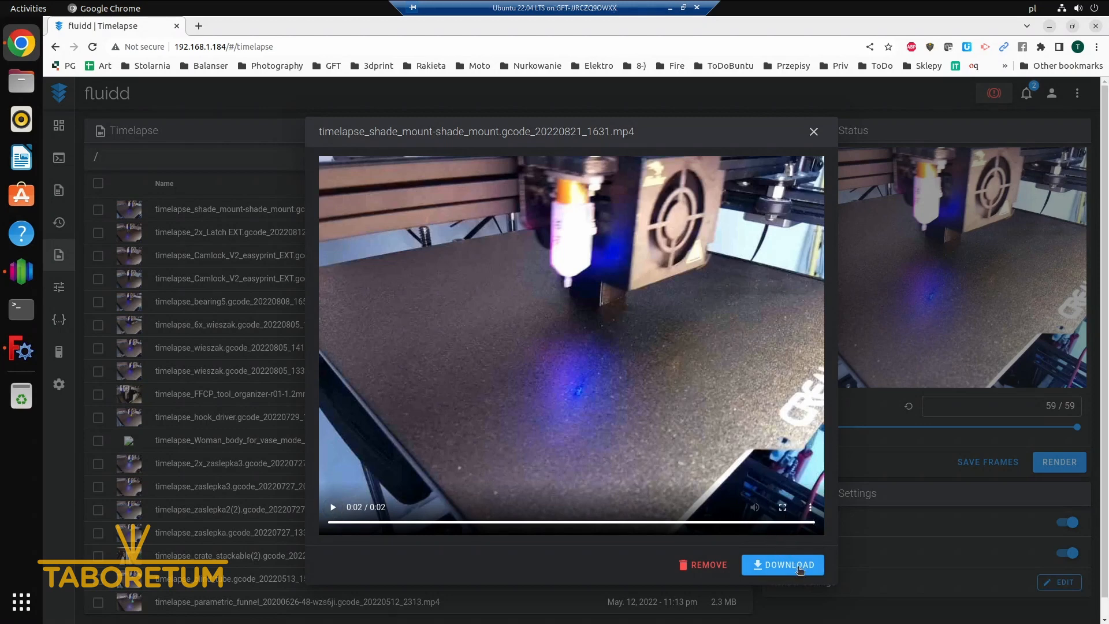
left_click(813, 132)
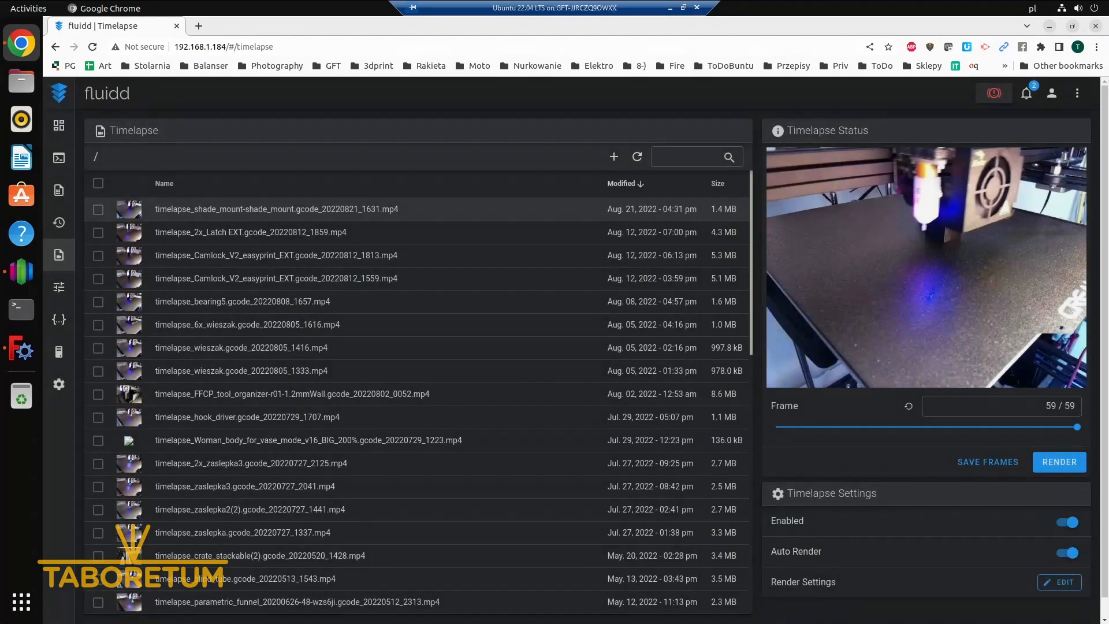